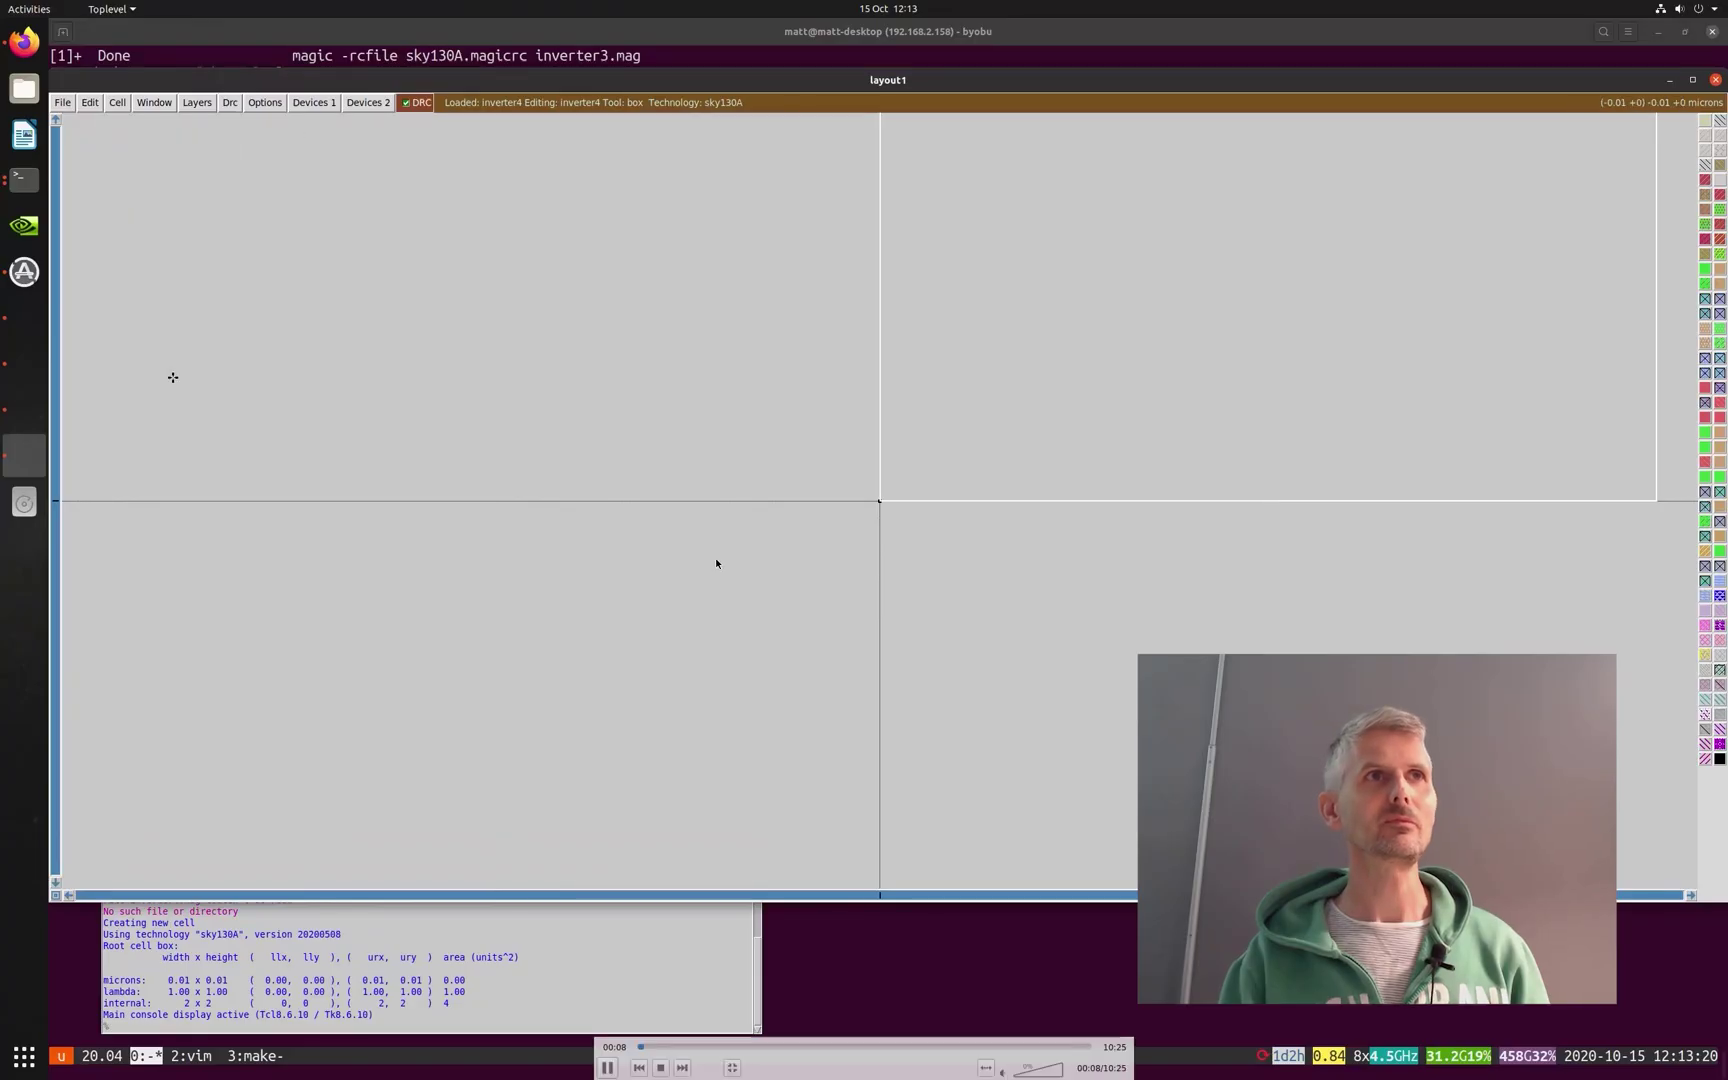
- Enable snap-to-grid and paint a 150nm × 1000nm polysilicon strip with 'box size 150nm 1000nm'
left_click(154, 102)
left_click(186, 311)
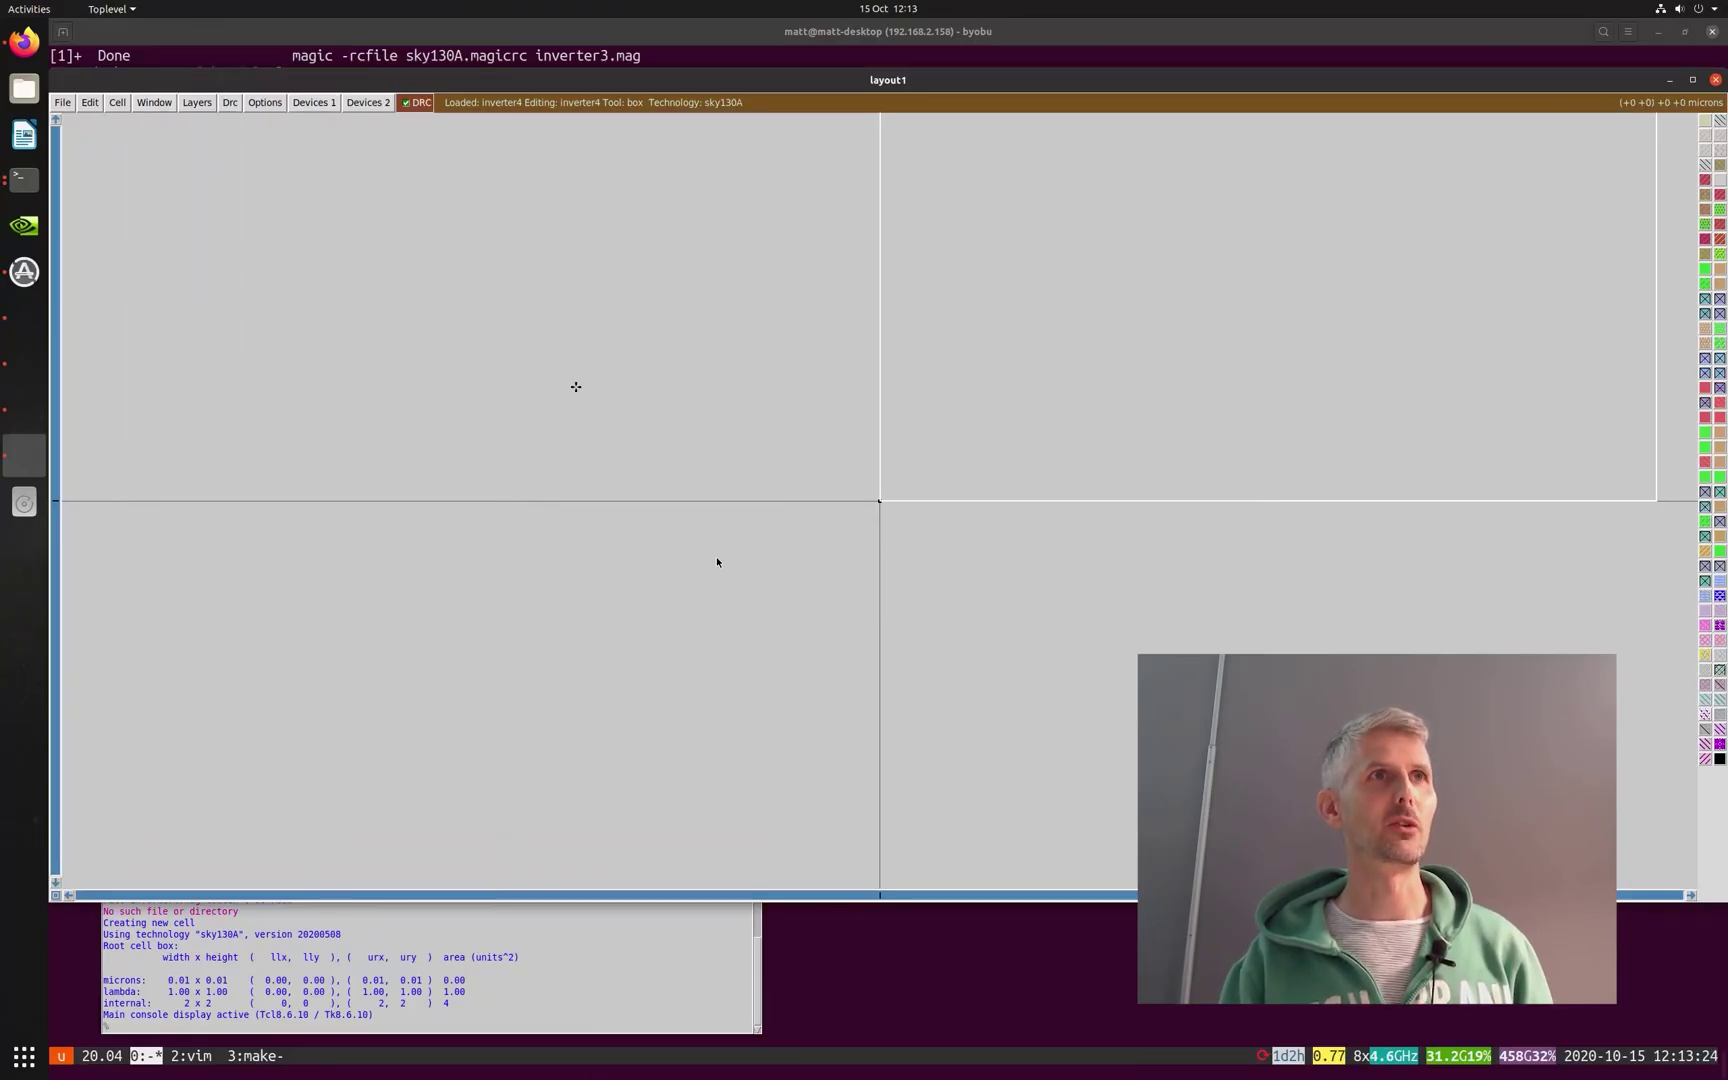
left_click(427, 1021)
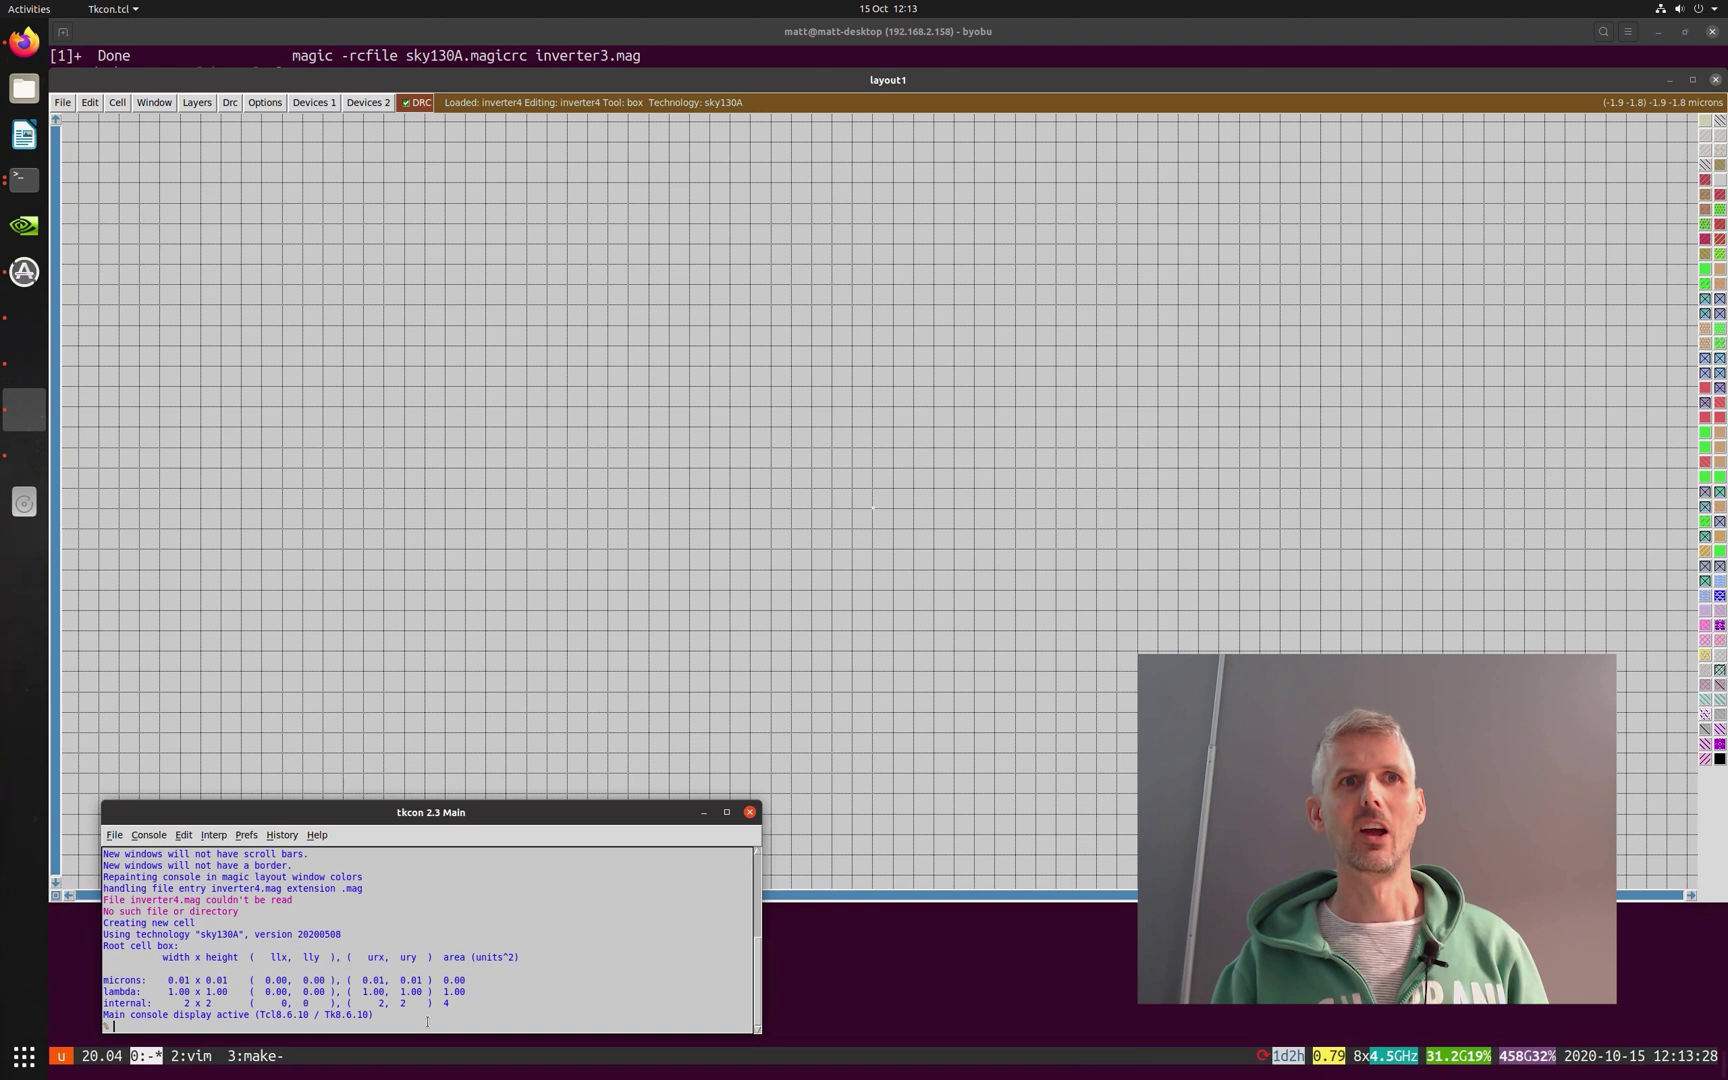
type("box size")
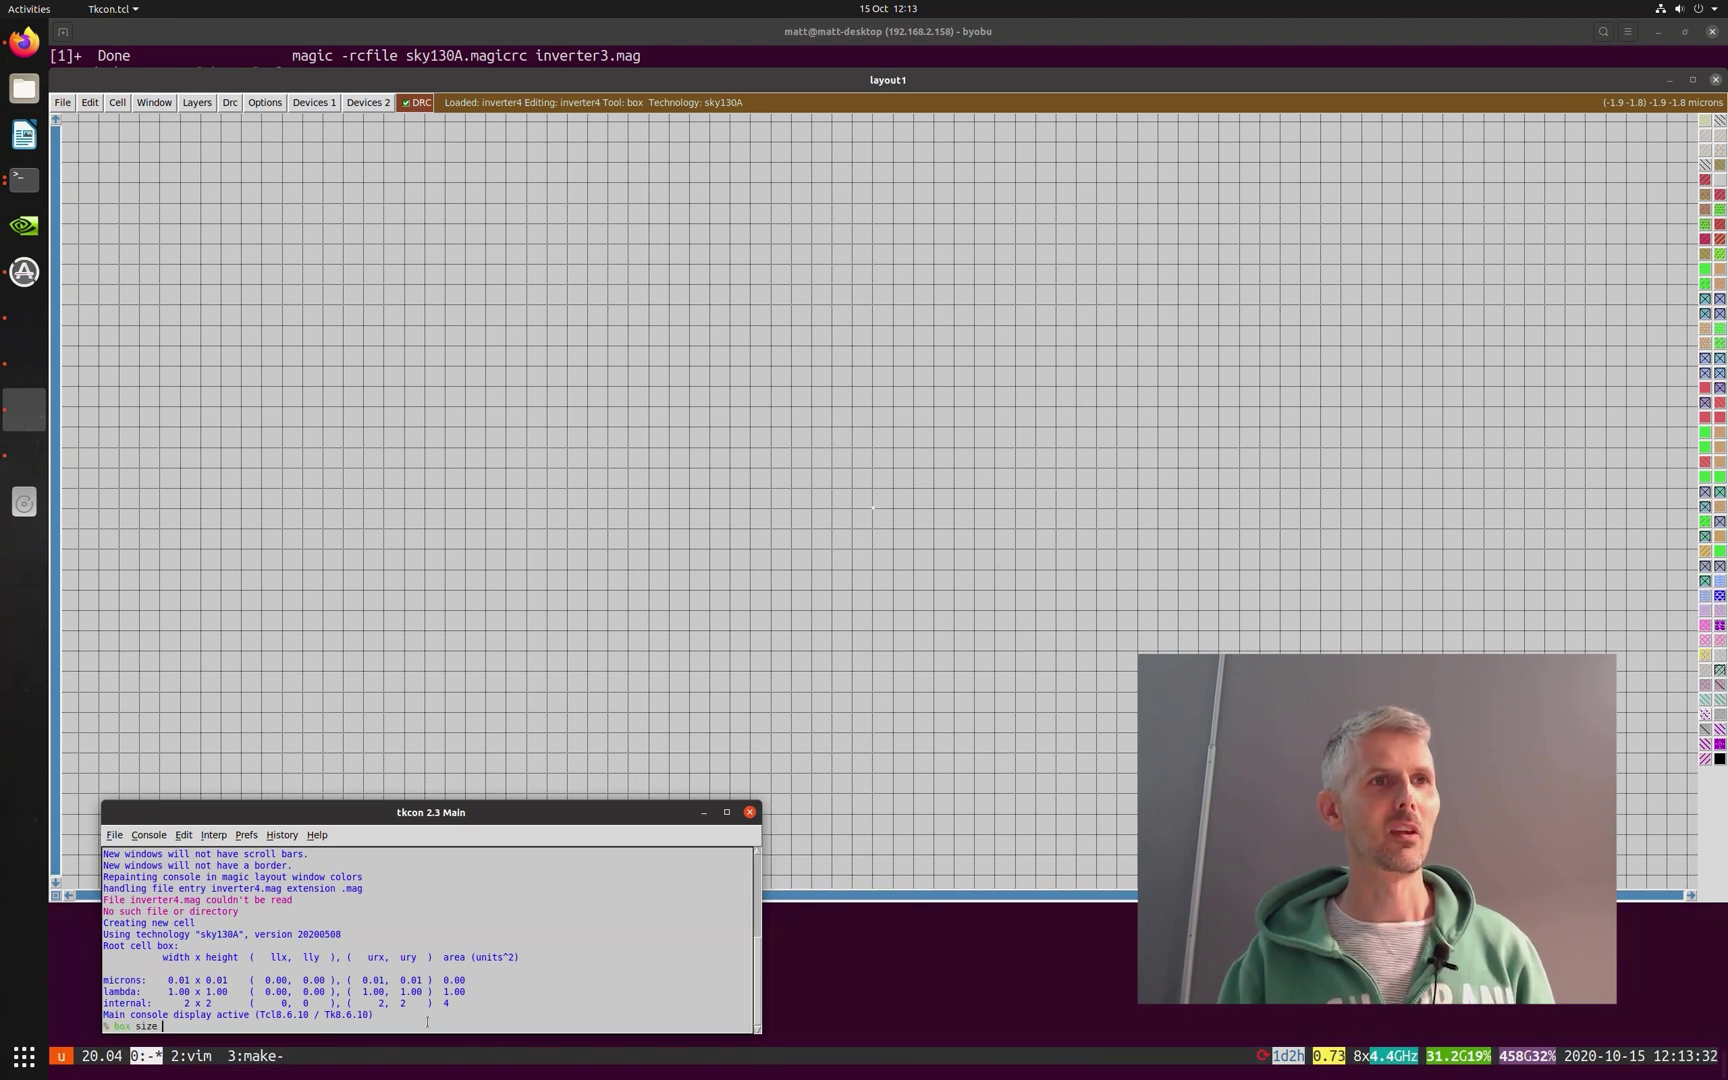
type(" 150nm ")
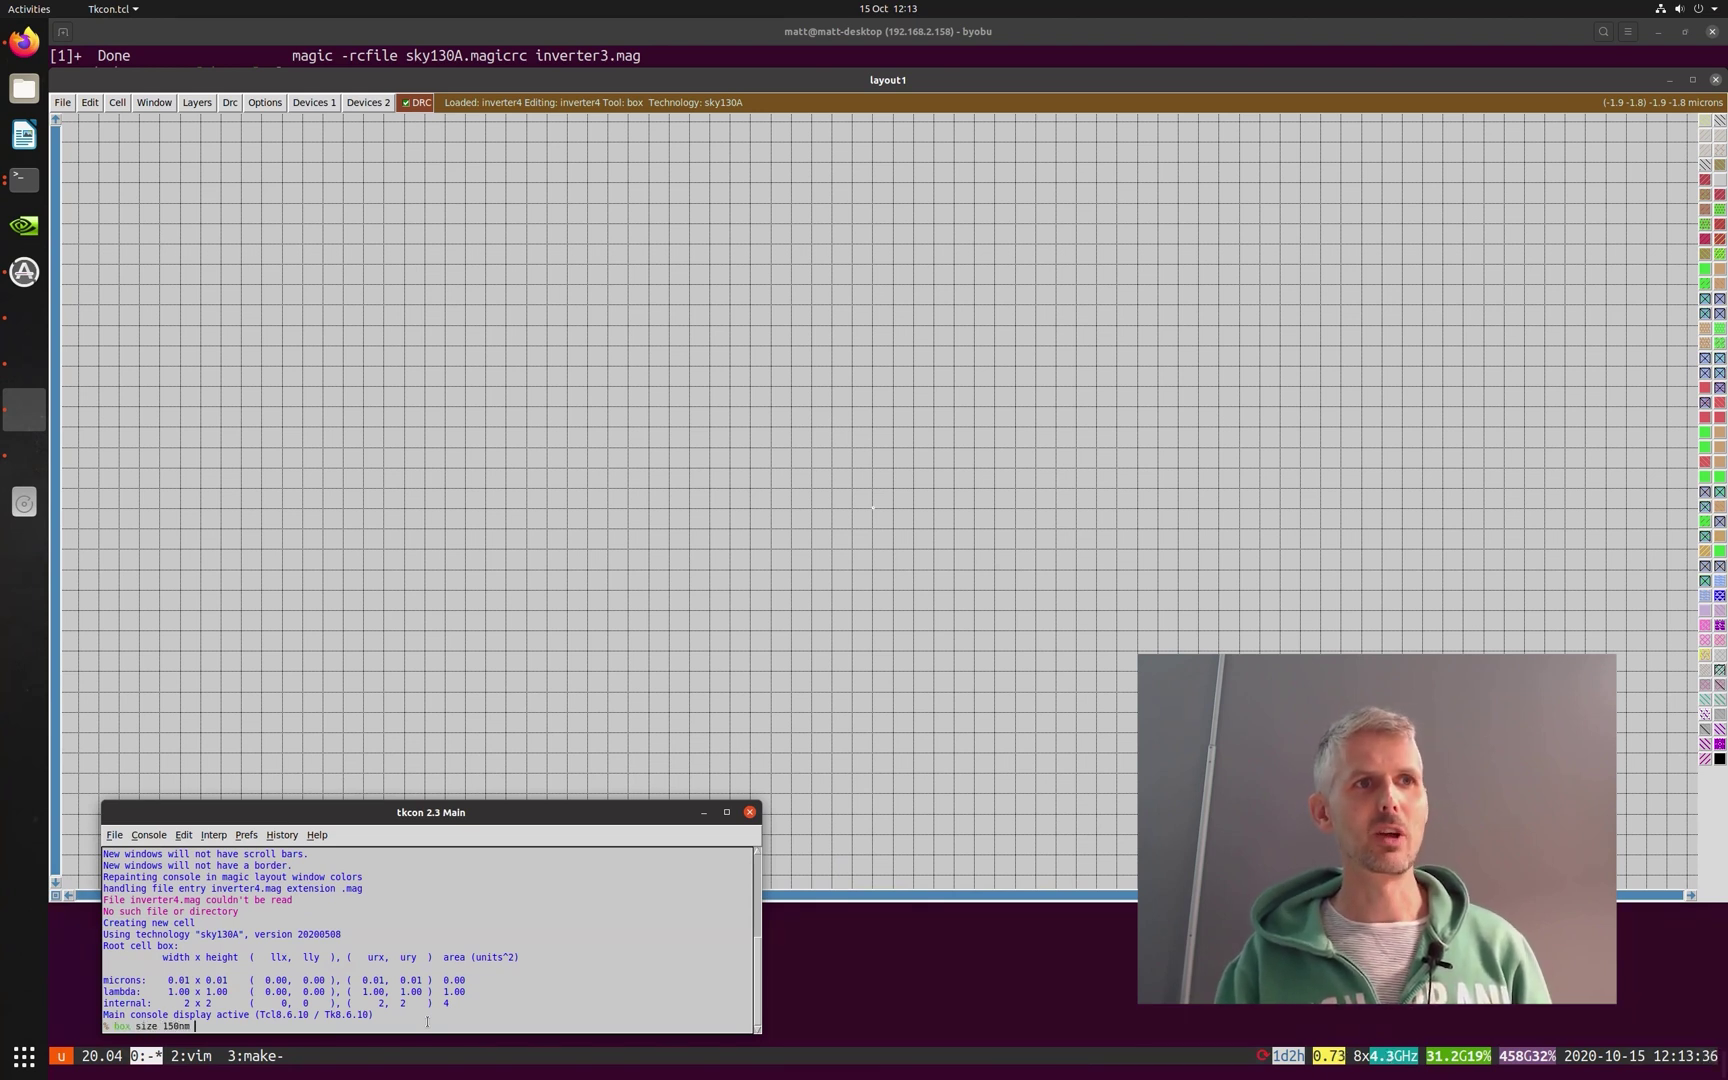
type("1000nm")
key("Return")
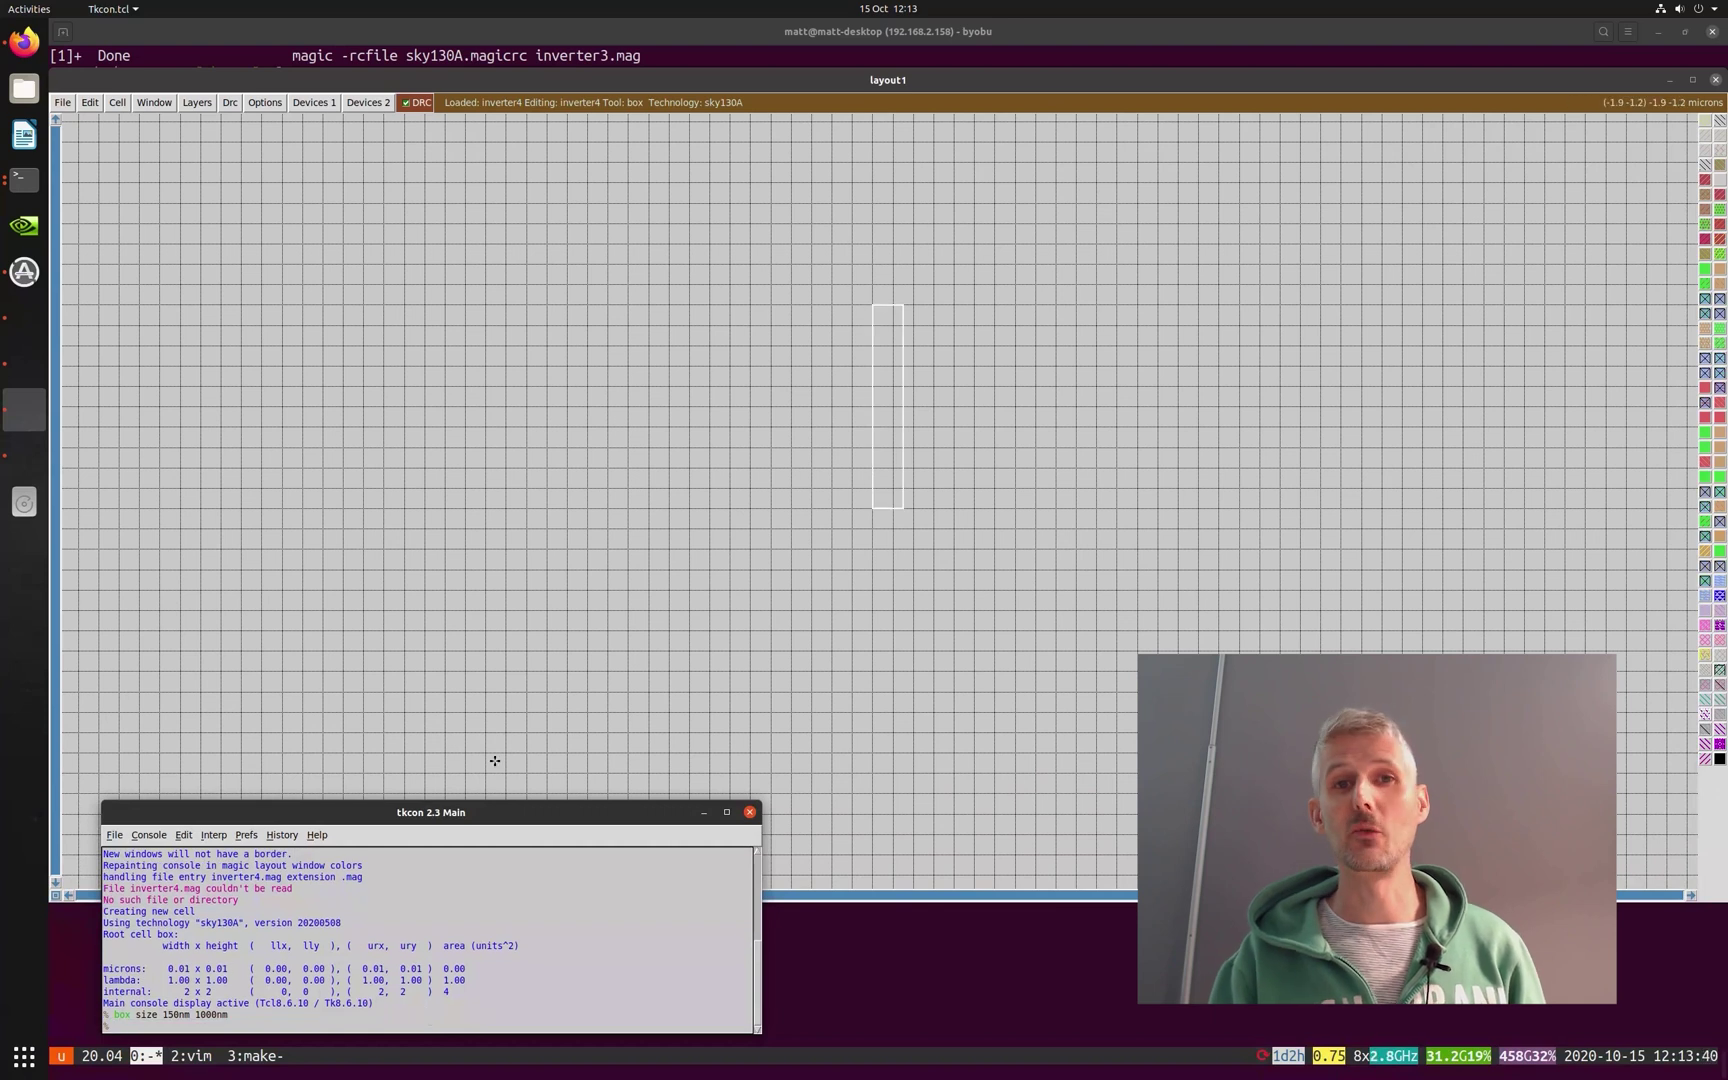
left_click(1707, 388)
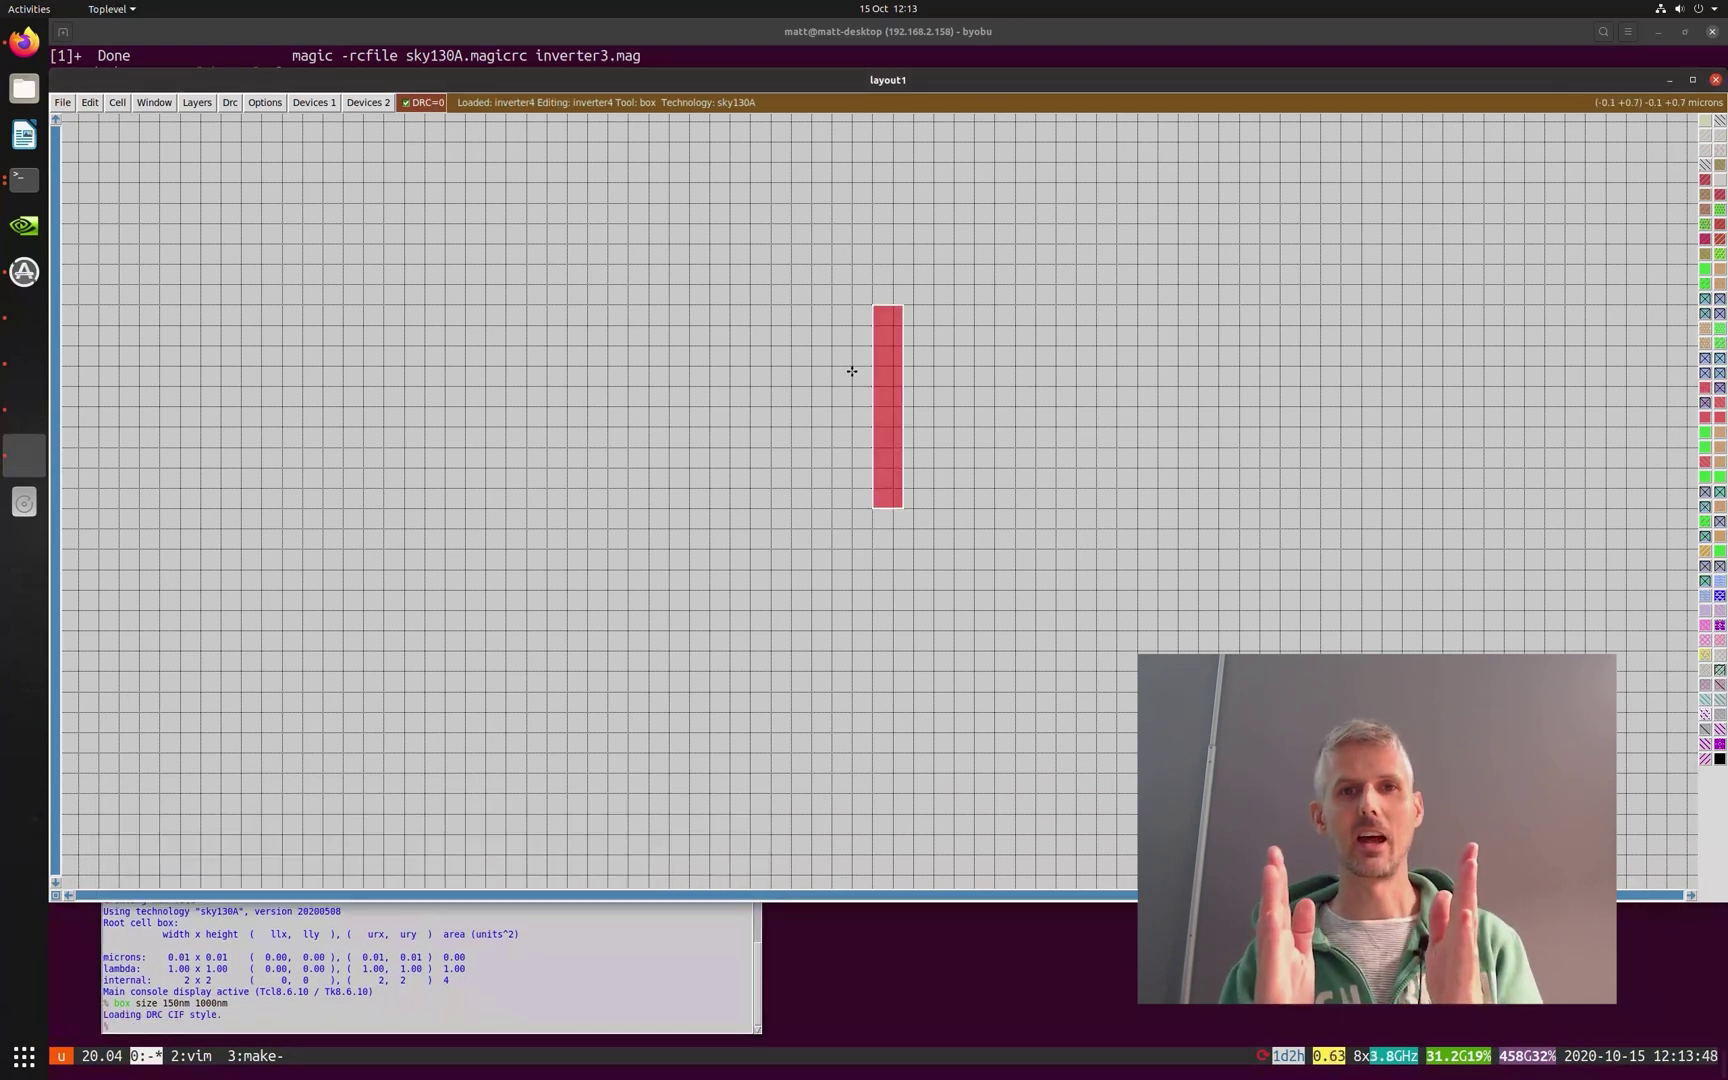
- Box the area around the poly strip and paint it as p-diffusion, replacing the first n-diffusion
left_click(769, 306)
right_click(1015, 508)
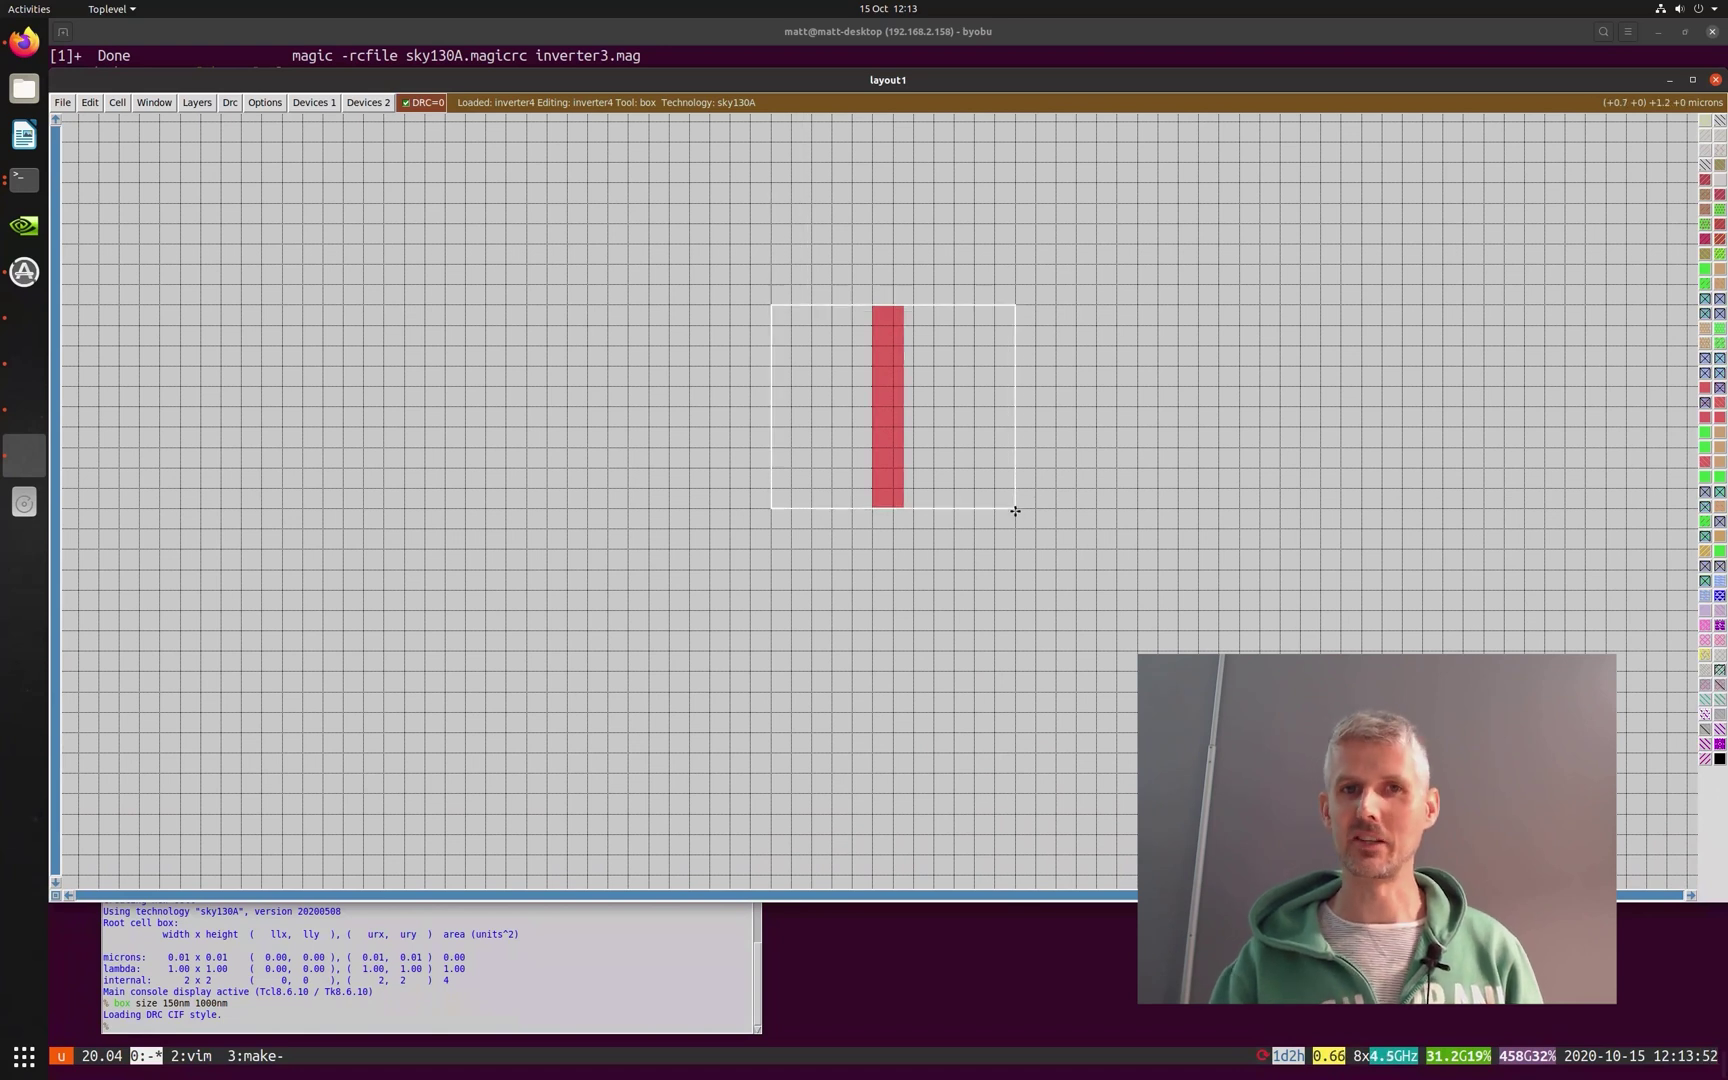
left_click(1705, 268)
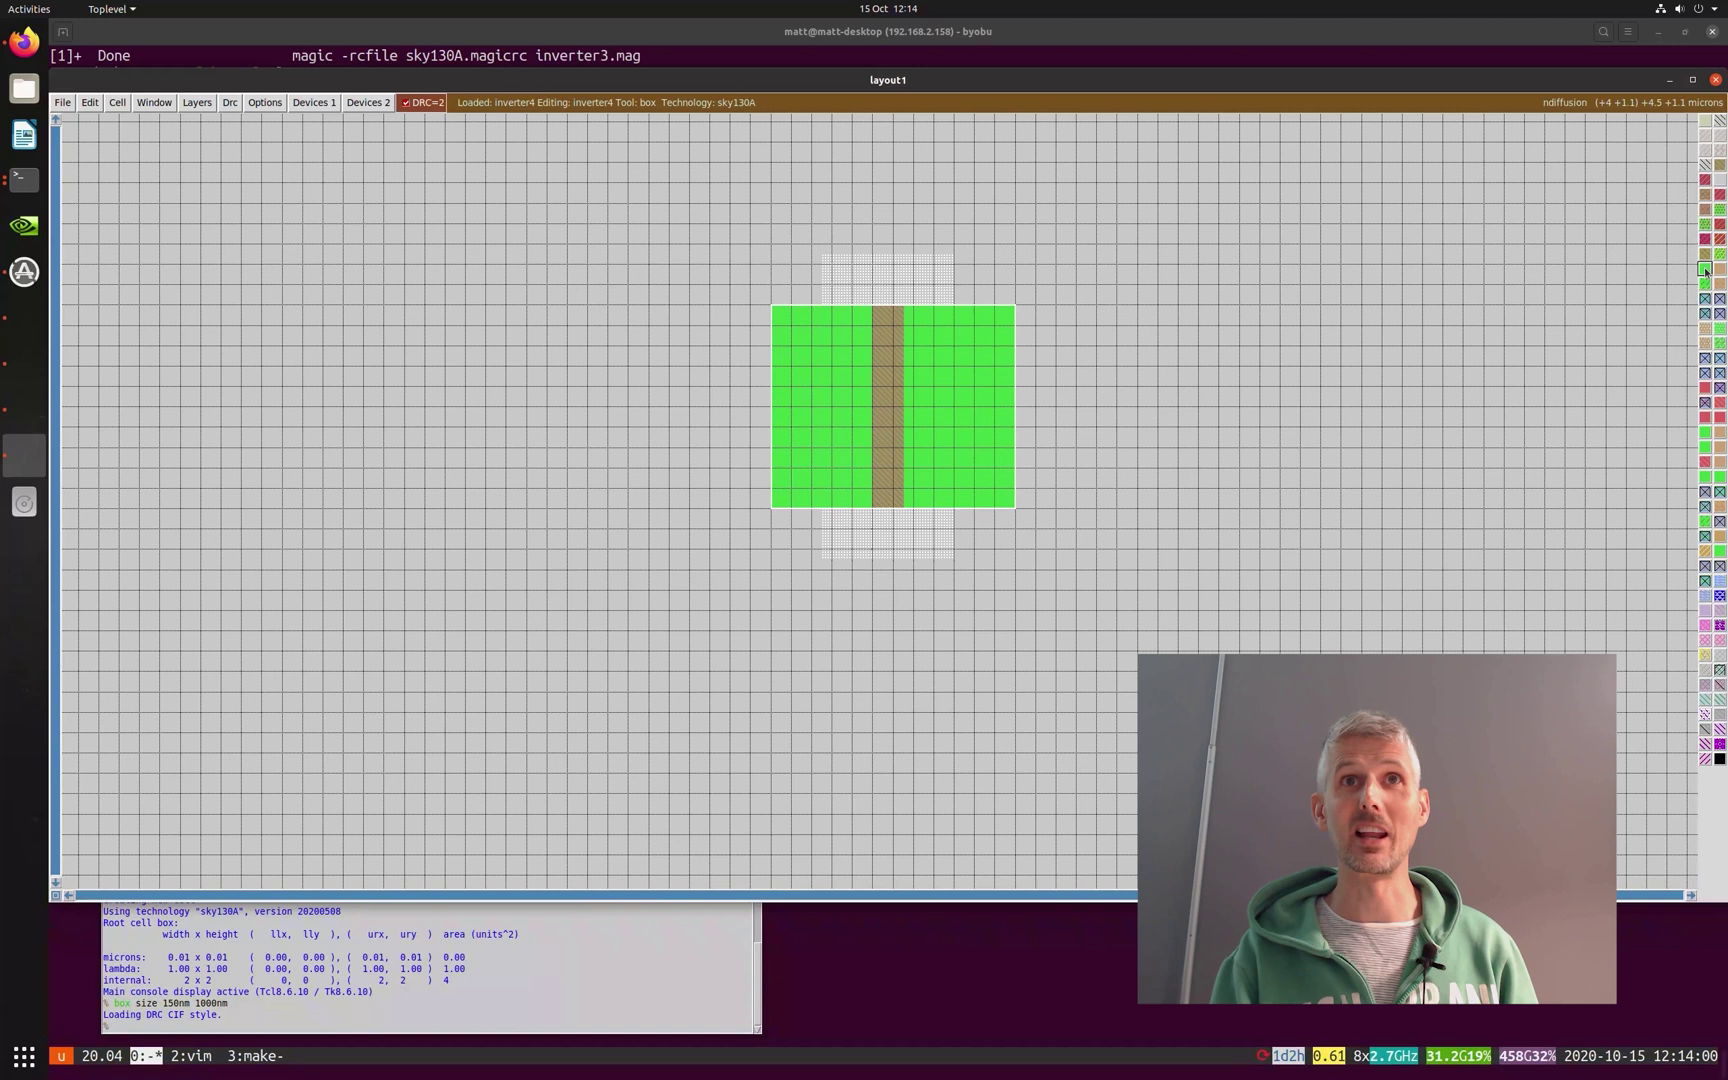
left_click(1719, 268)
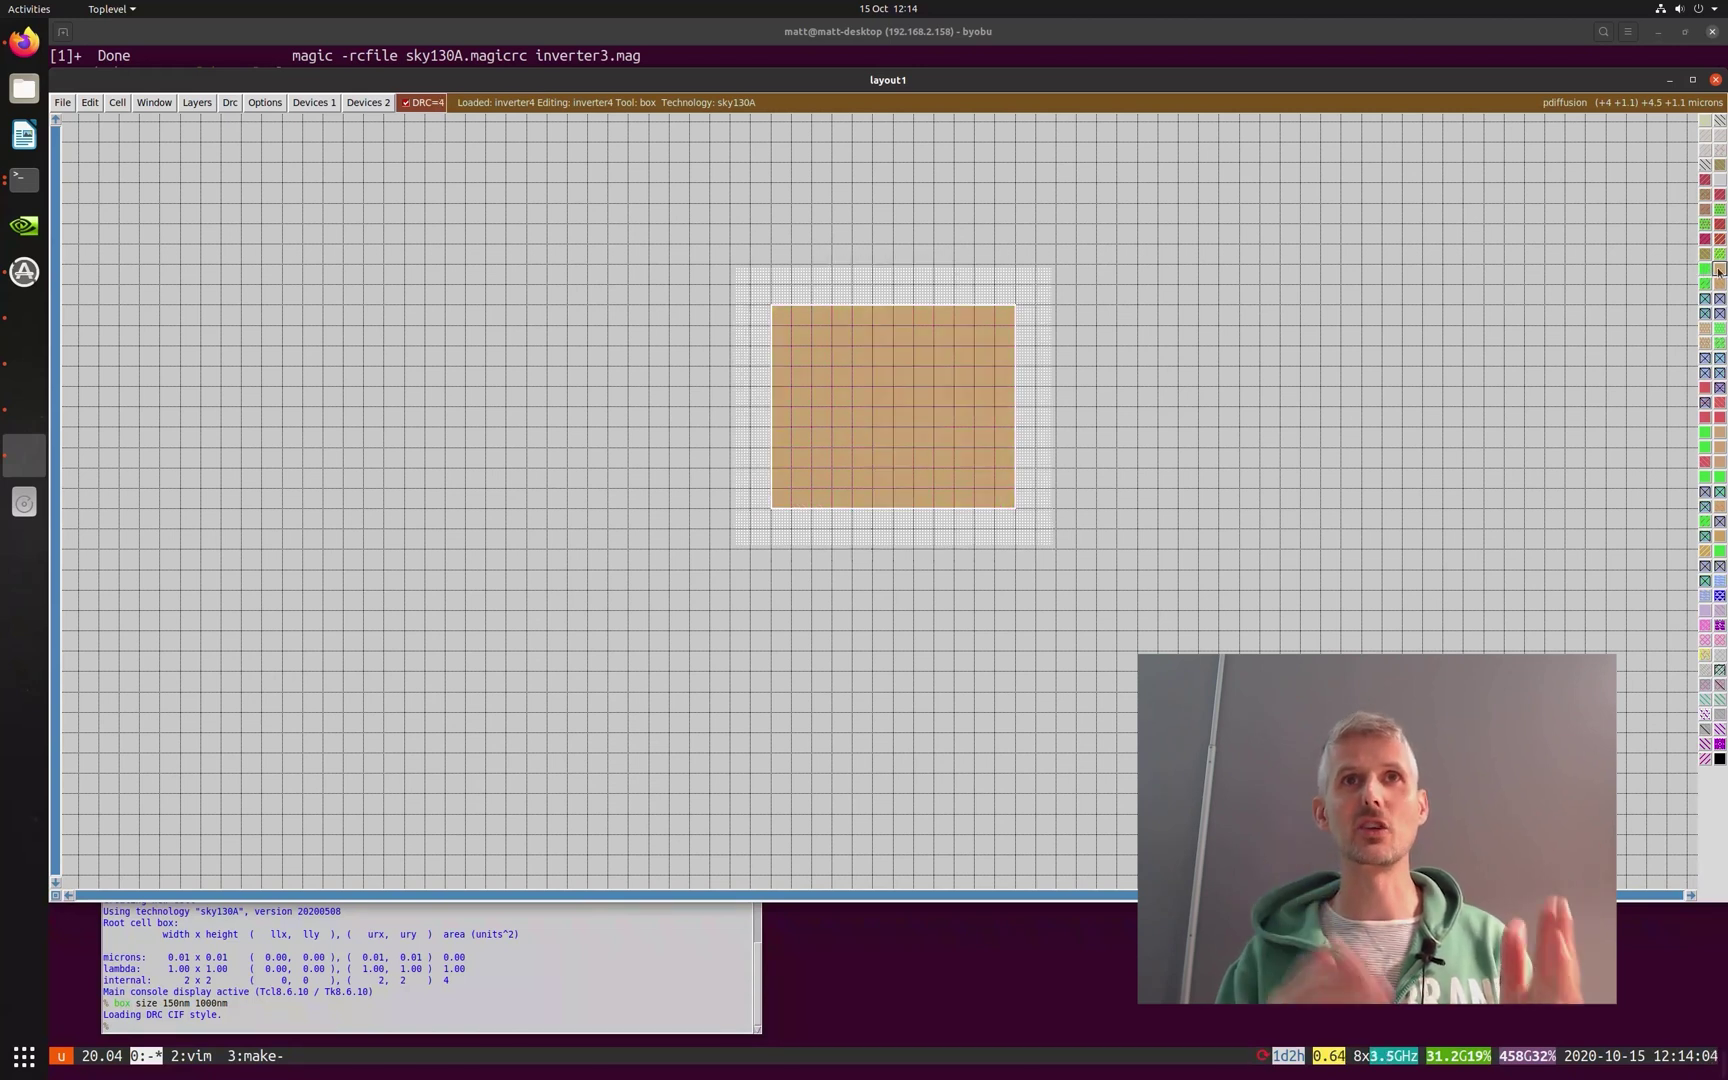
- Repaint a 150nm × 1000nm polysilicon gate across the middle of the diffusion
left_click(352, 1013)
key("Up")
key("Return")
left_click(874, 508)
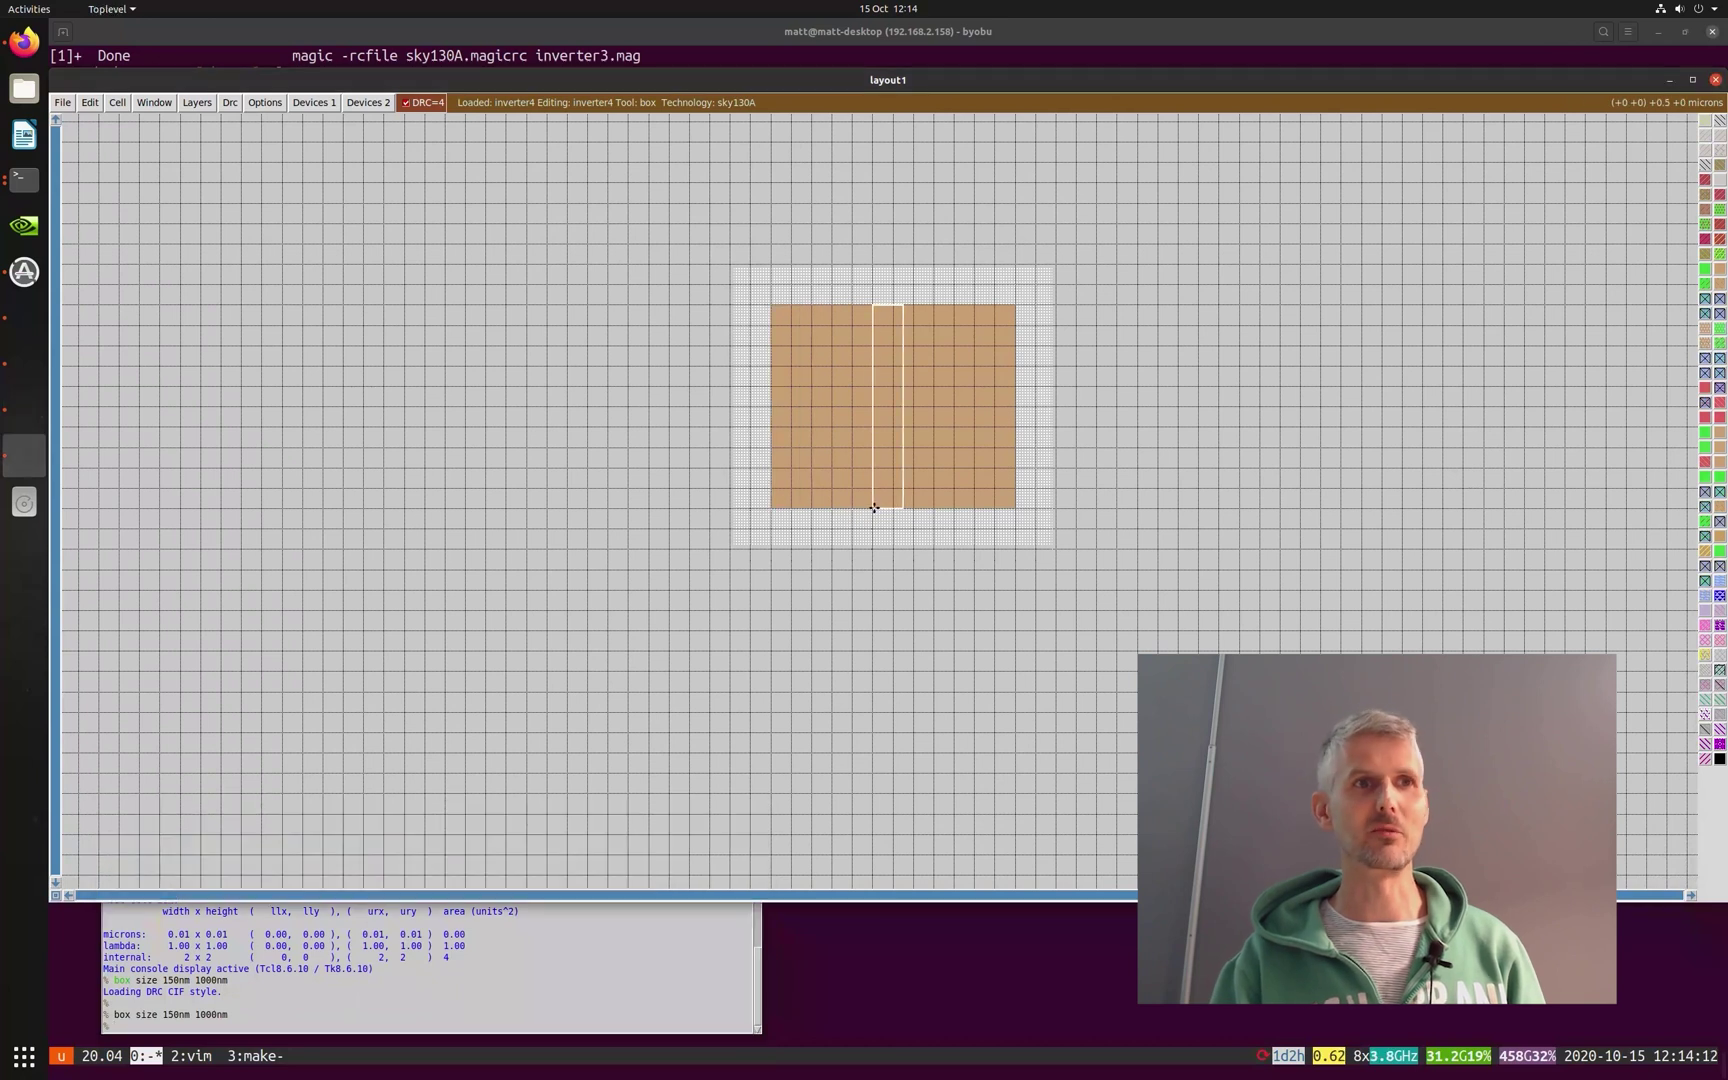
left_click(1706, 389)
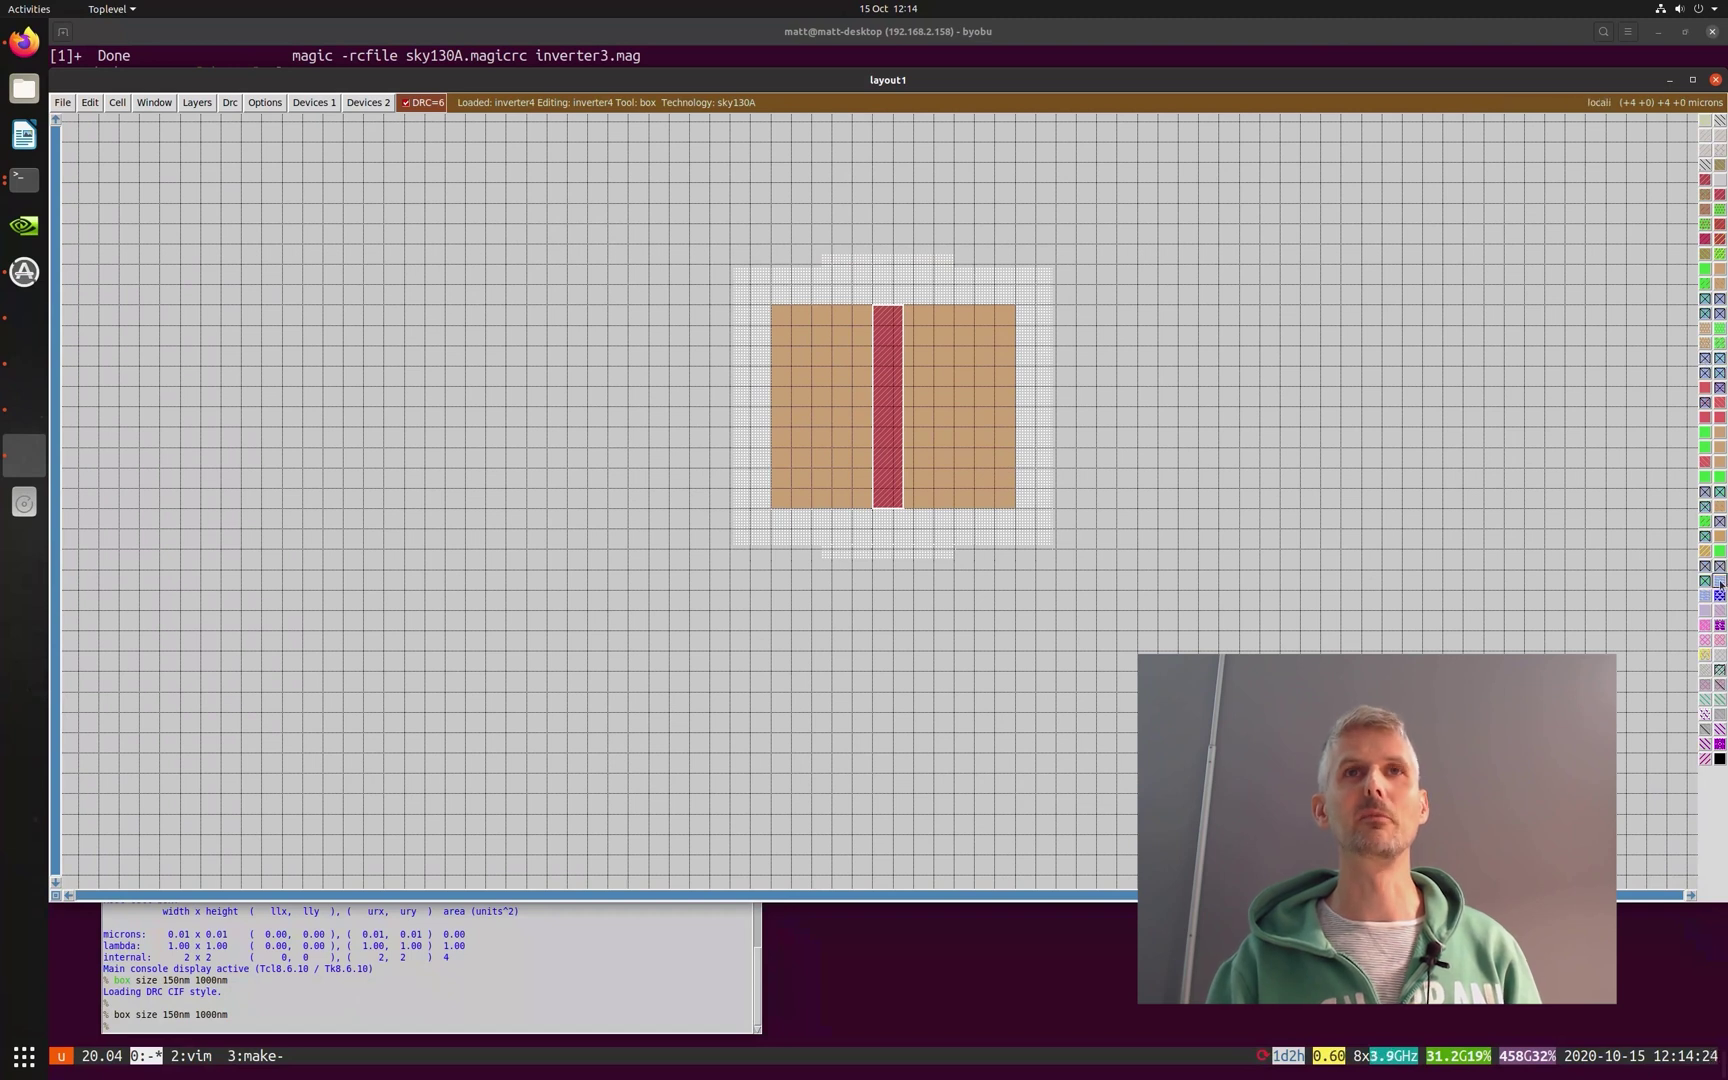
- Paint blue interconnect: a left column, a bar across the top, and a right column downward
left_click(770, 509)
right_click(841, 206)
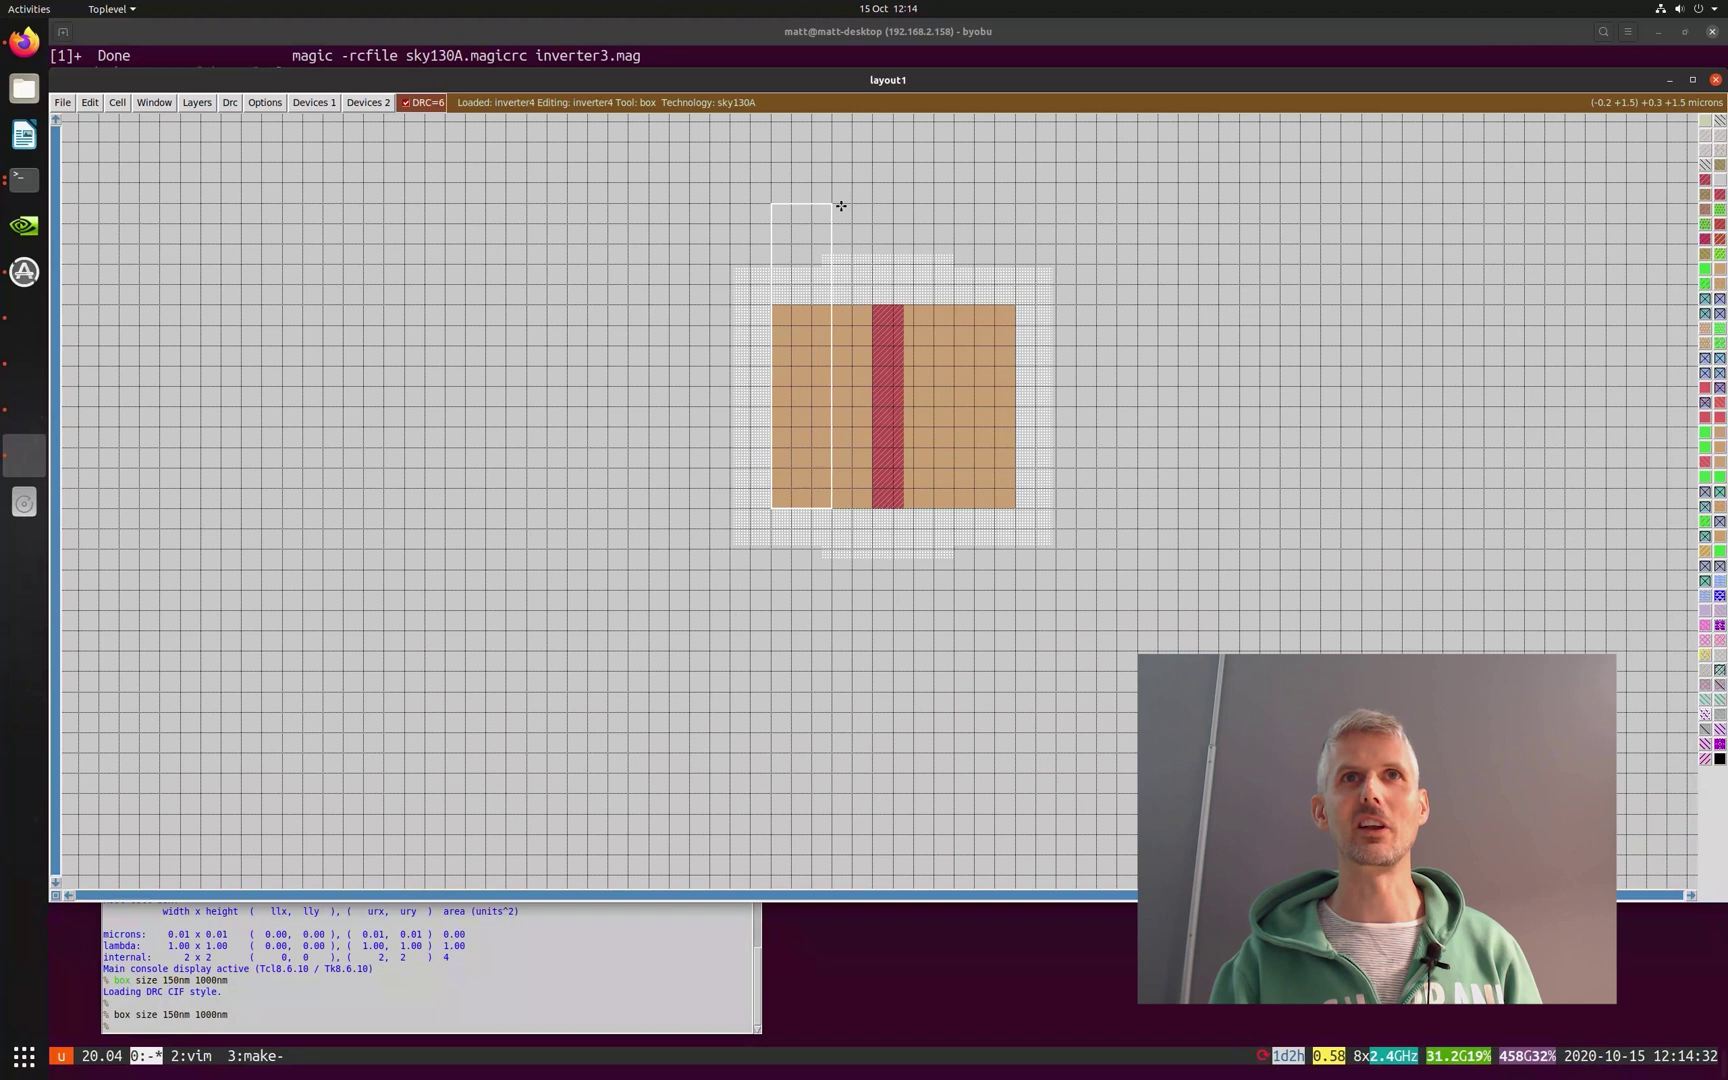
middle_click(1720, 595)
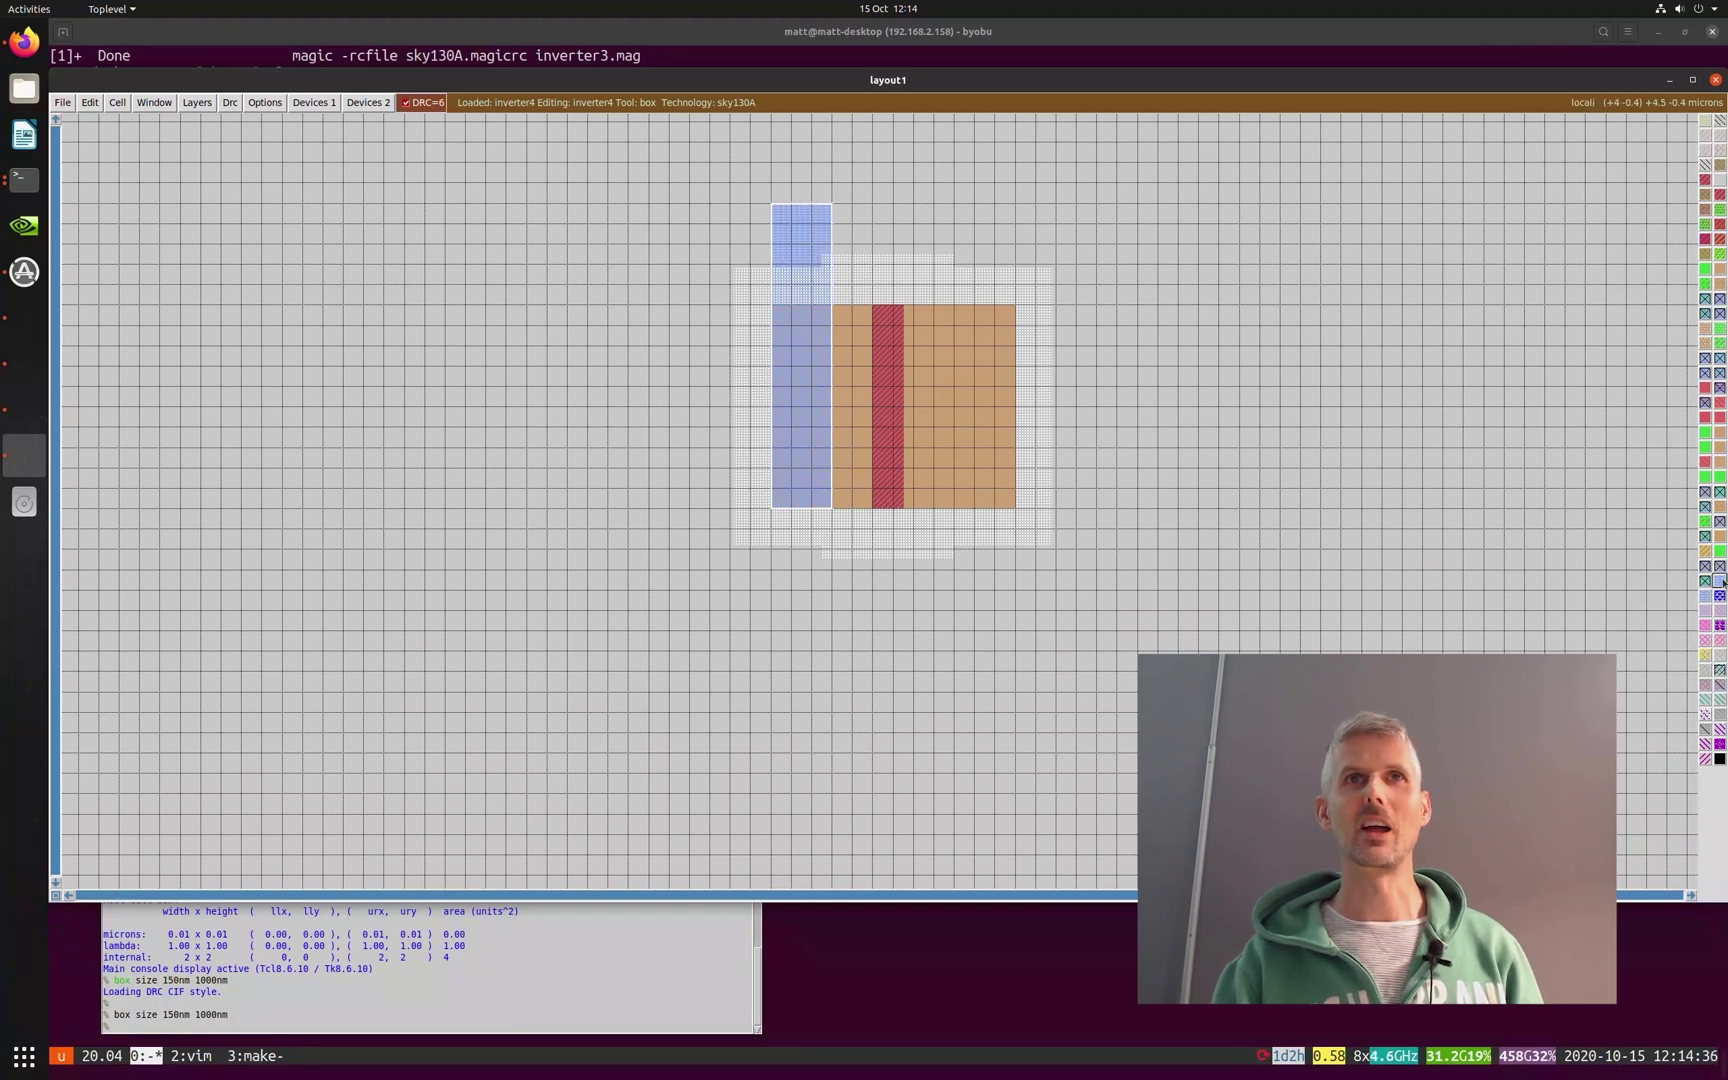
left_click(668, 210)
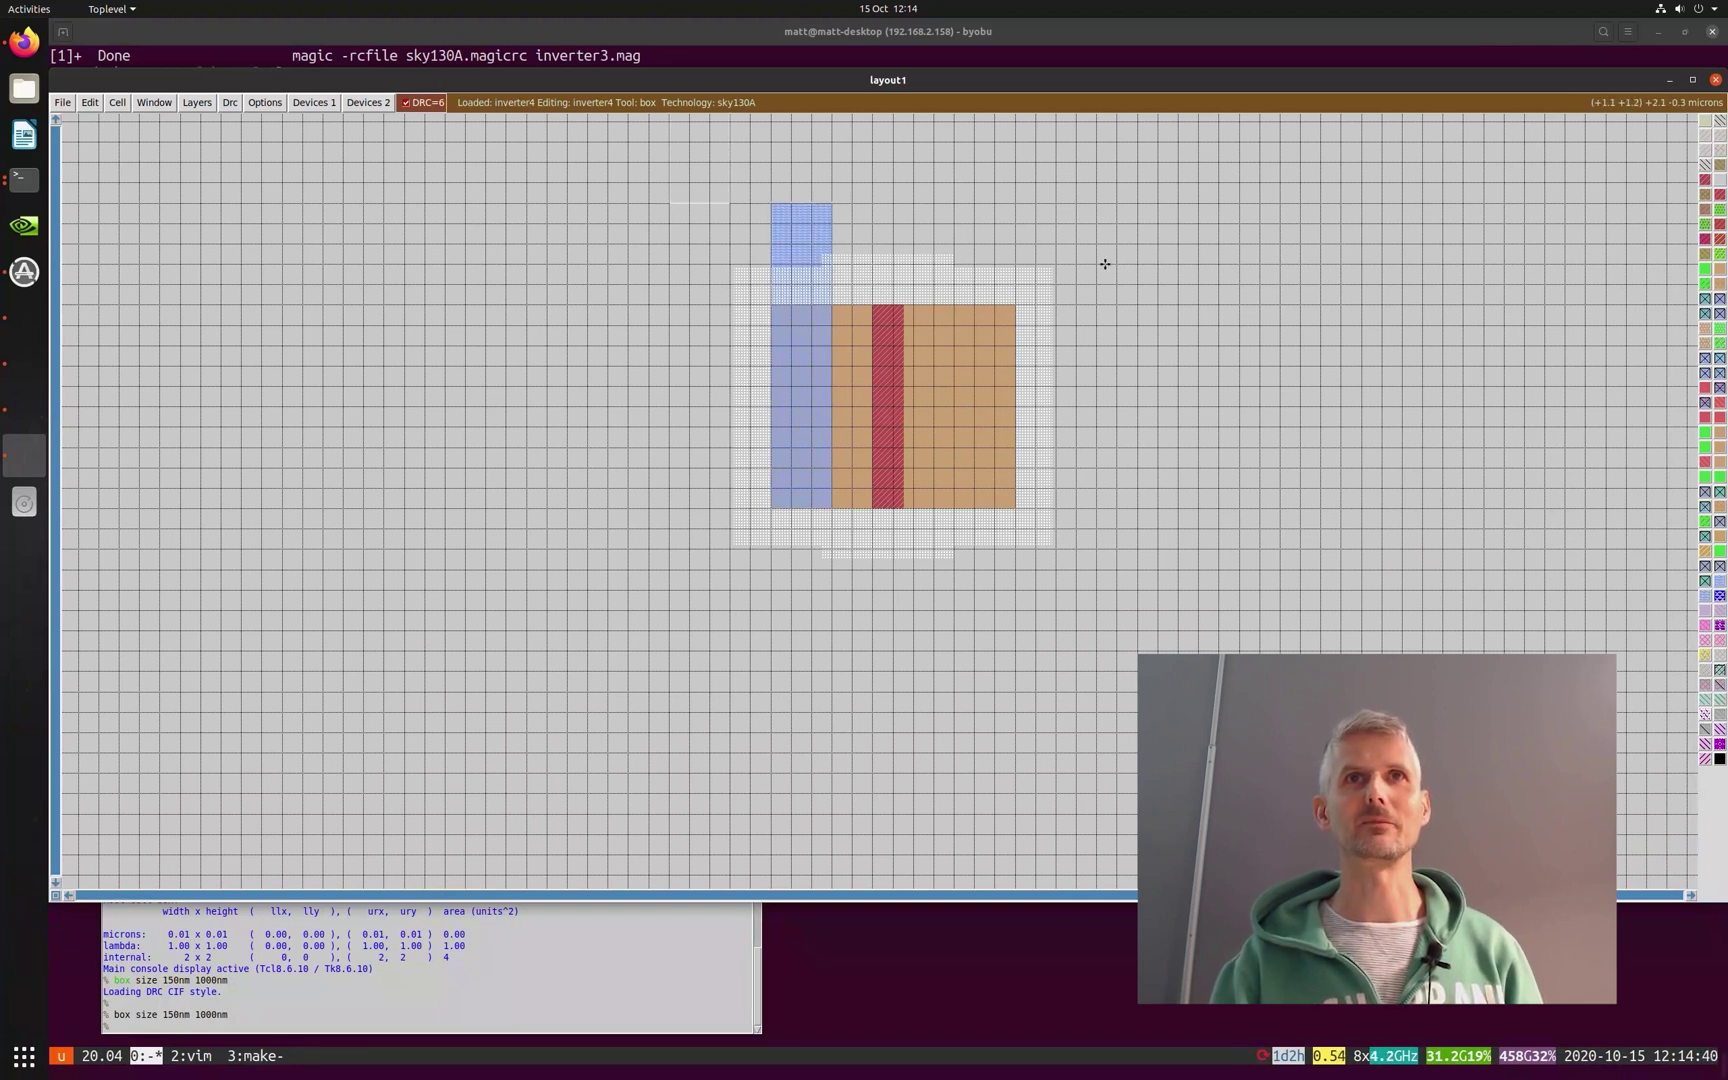
right_click(1115, 264)
right_click(1115, 207)
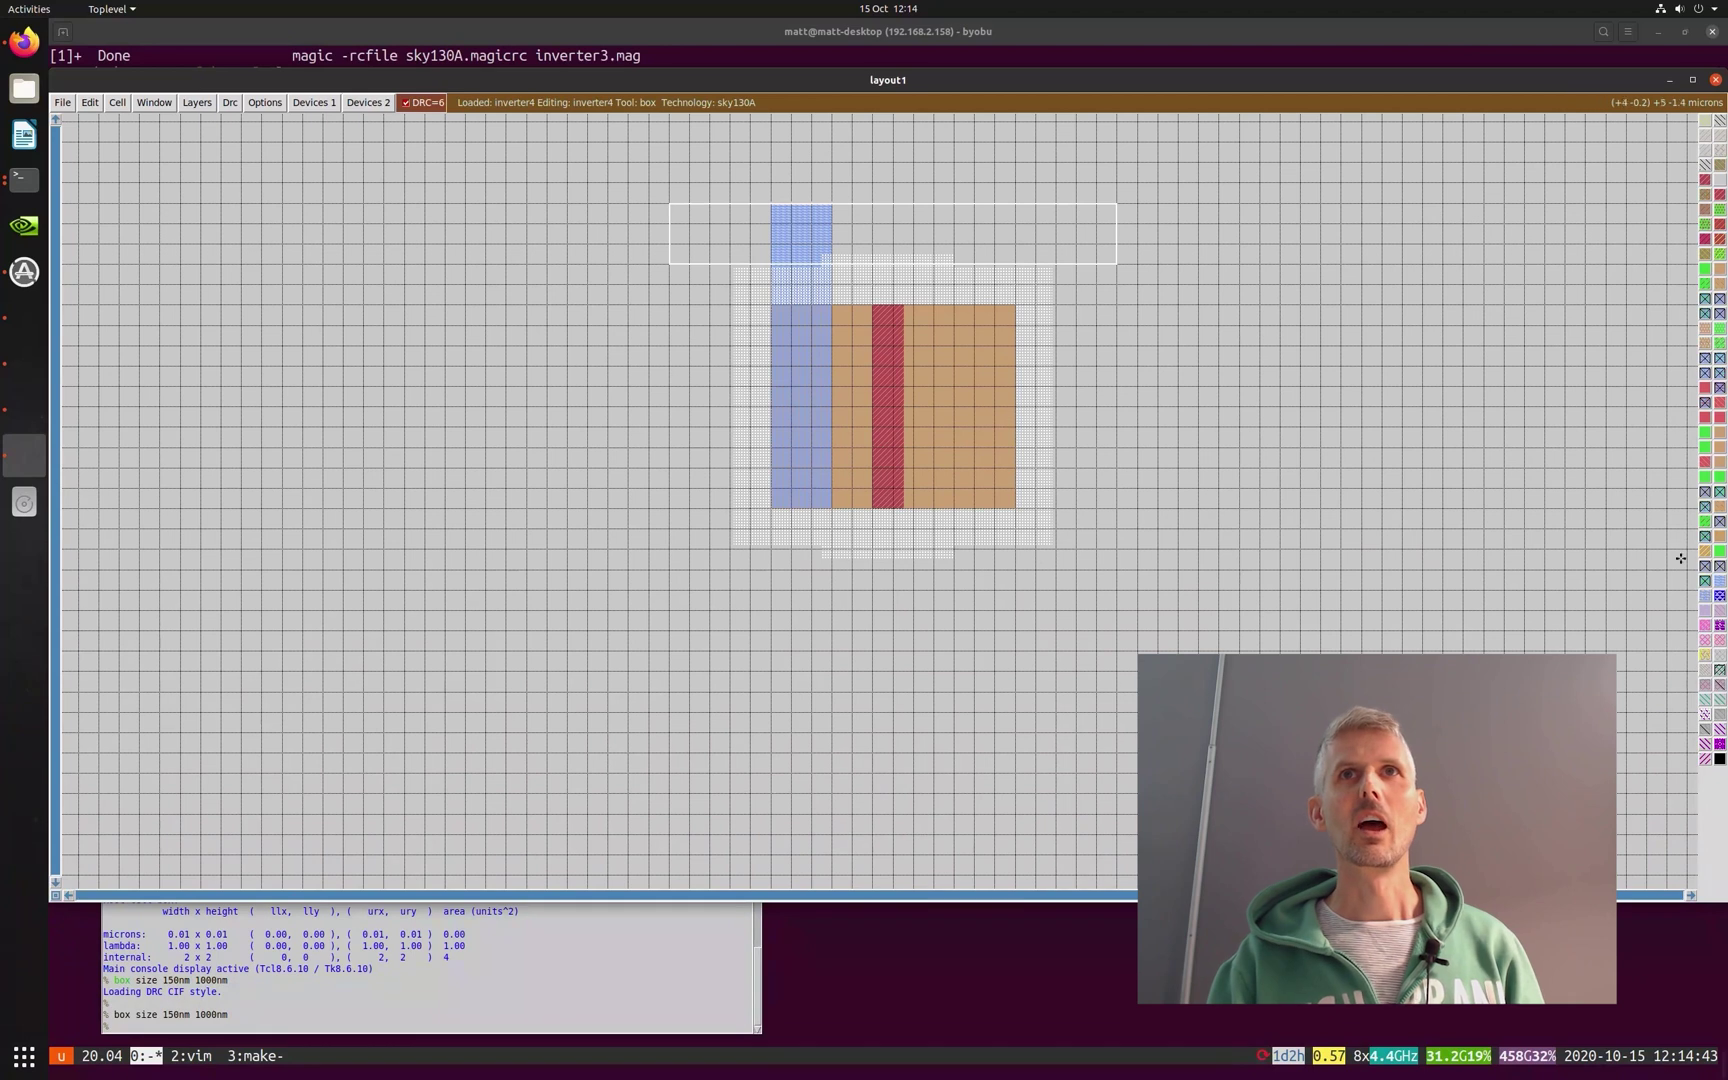
middle_click(780, 280)
left_click(955, 305)
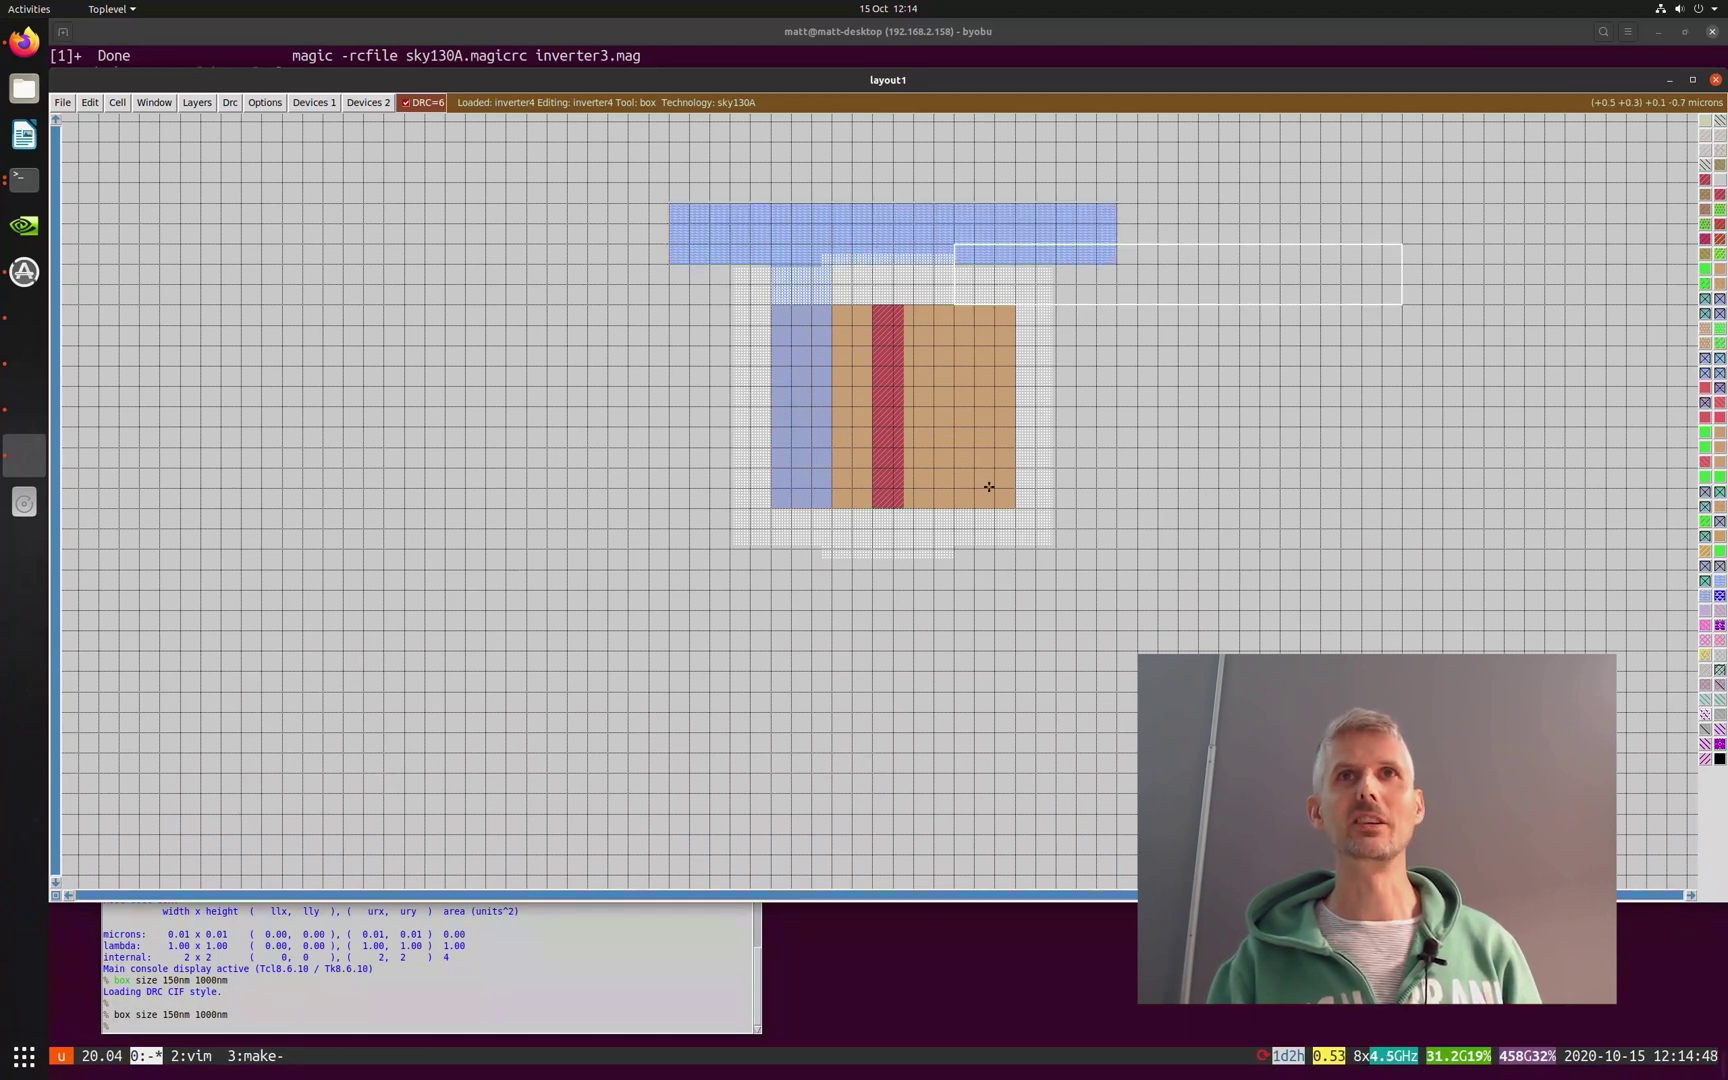
right_click(1015, 670)
middle_click(803, 314)
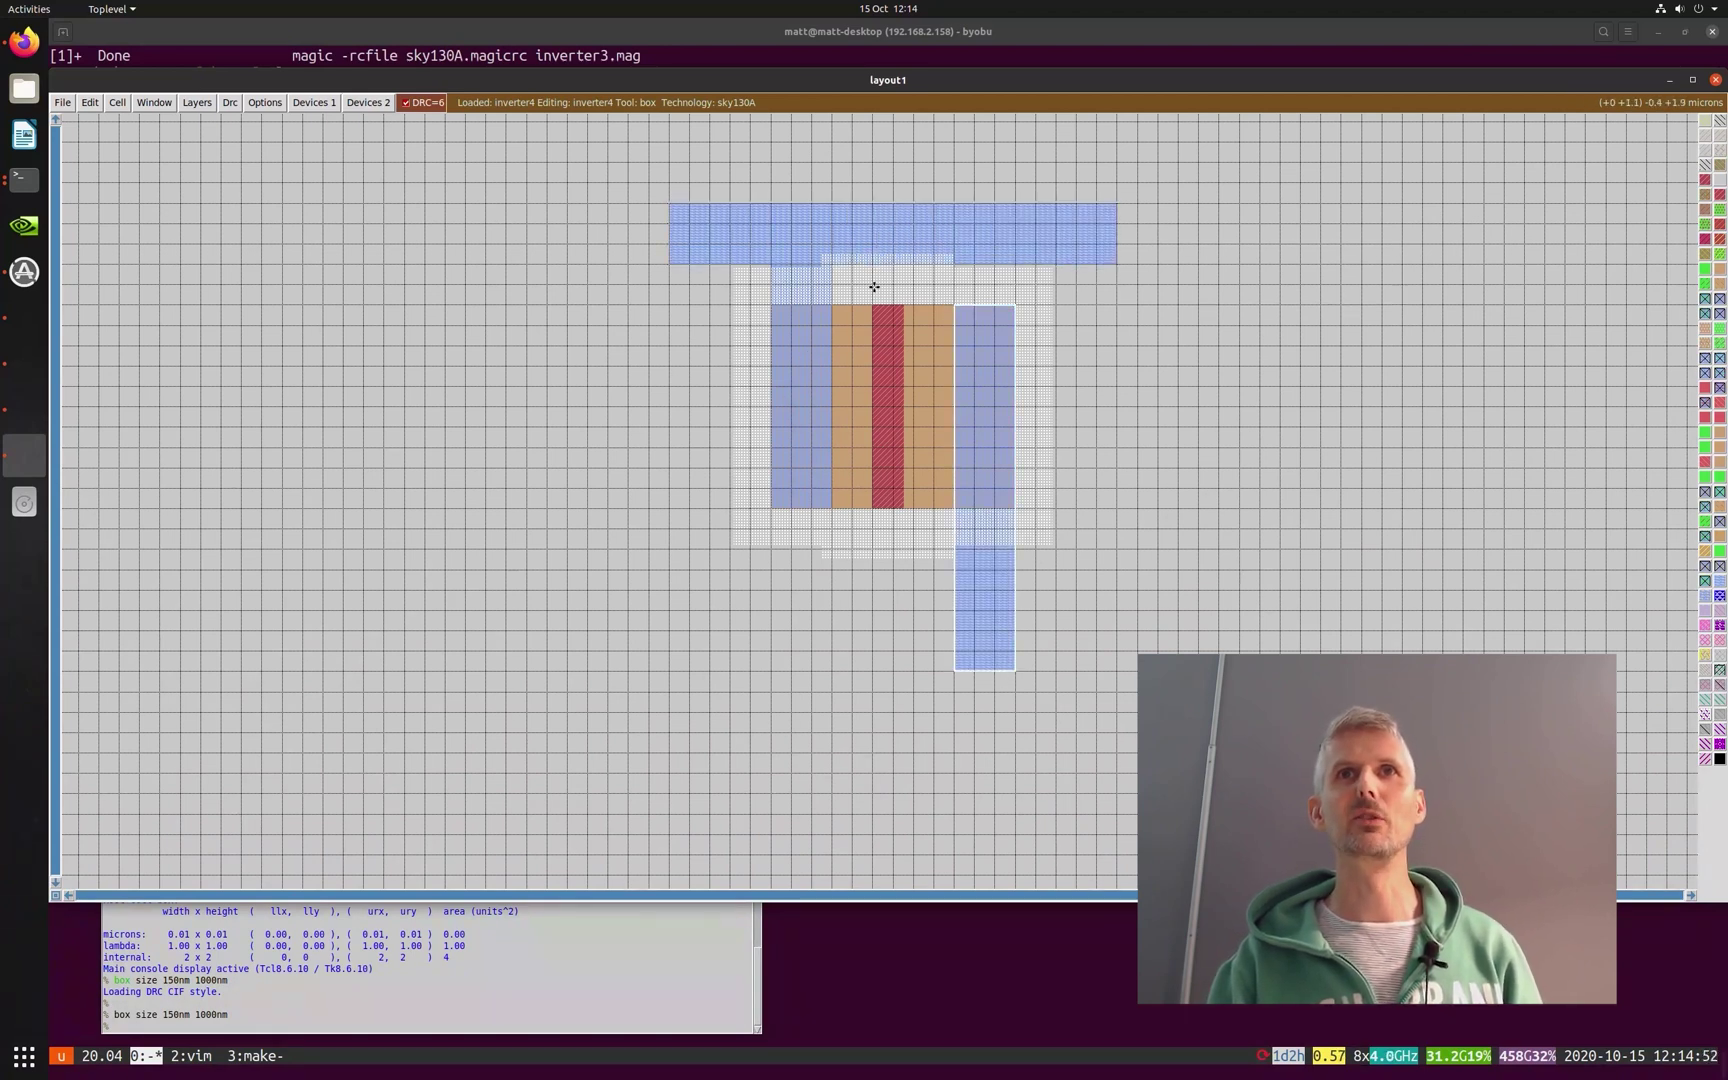
- Extend the poly gate upward with another 150nm × 1000nm poly box
left_click(404, 1025)
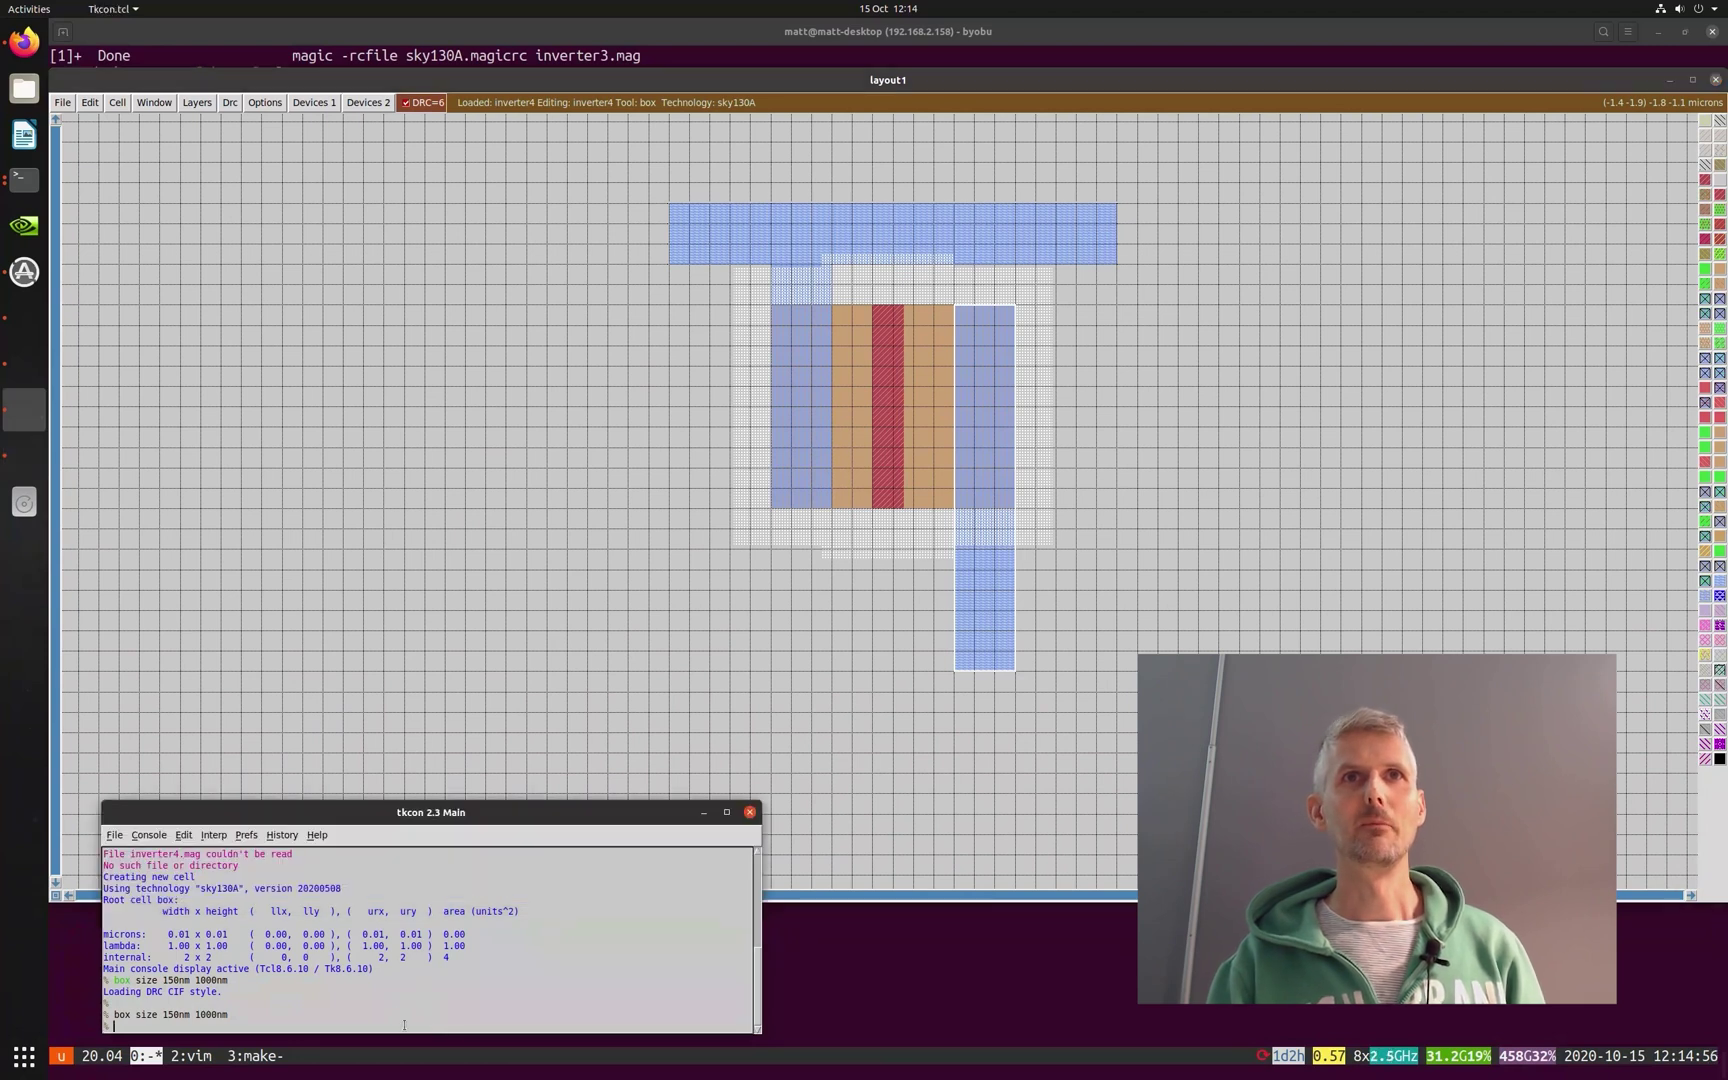
key("Up")
key("Return")
left_click(874, 487)
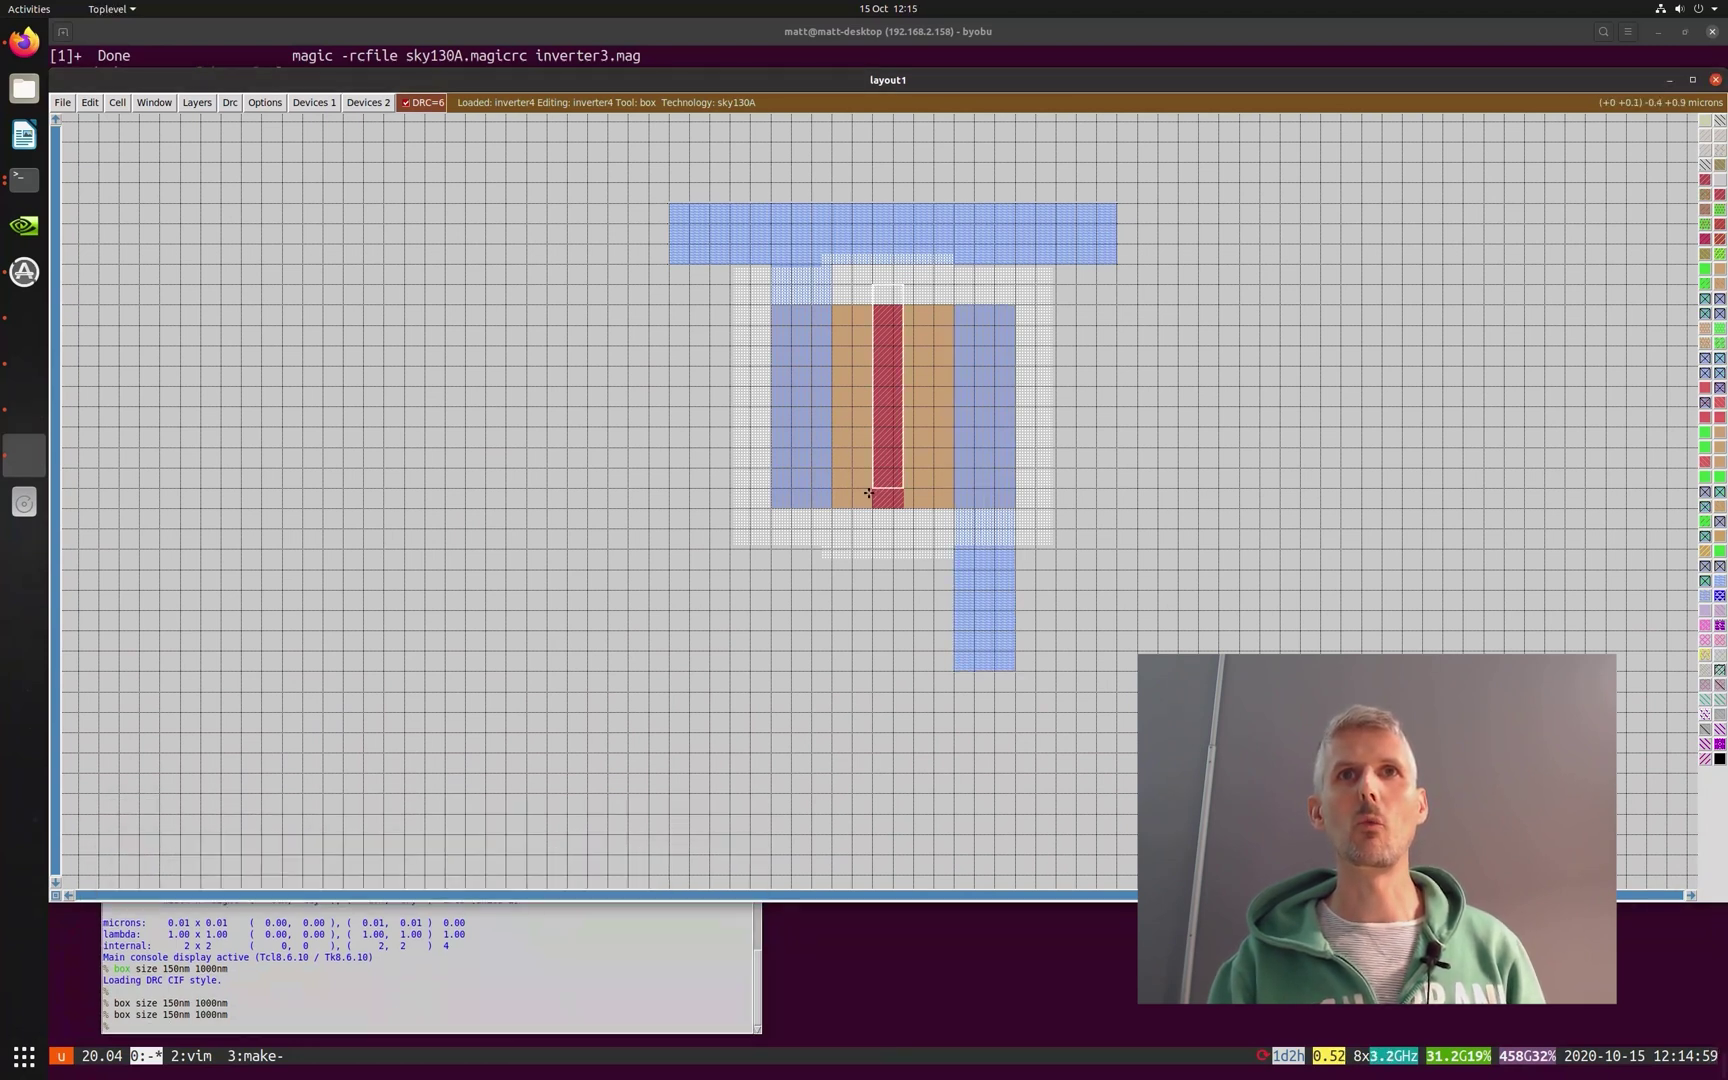
middle_click(1706, 390)
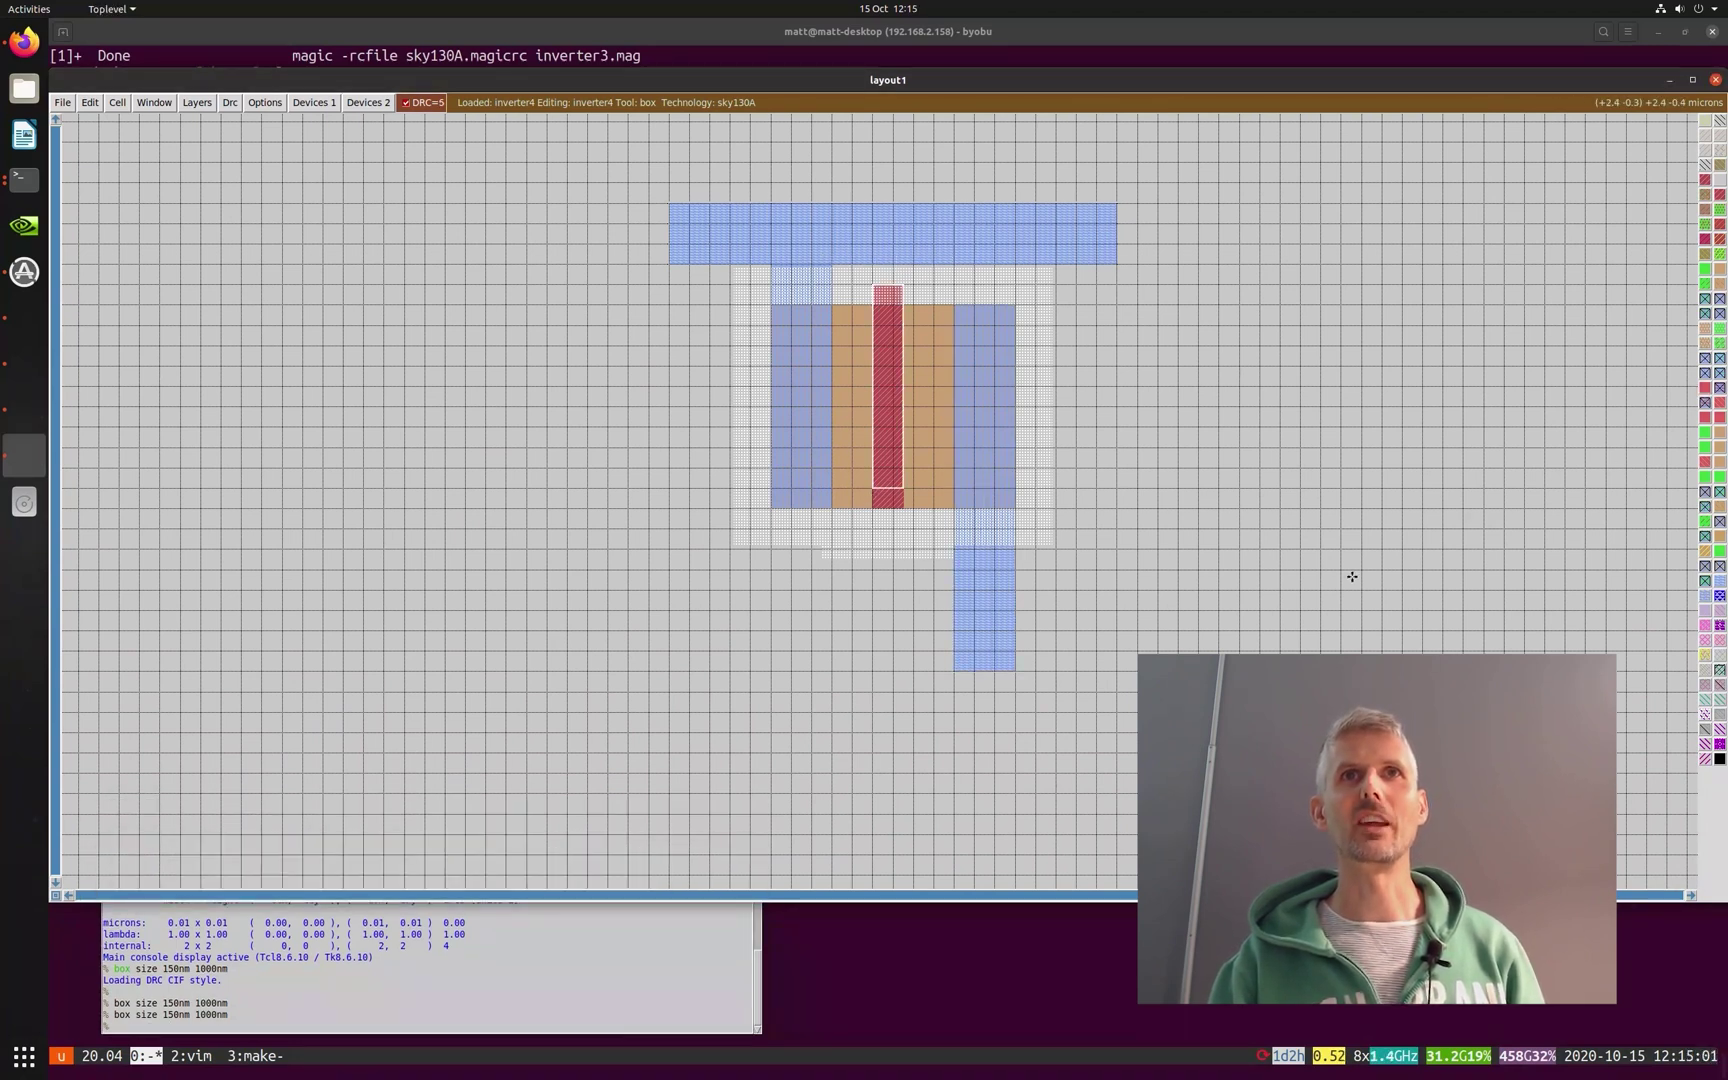
left_click(585, 181)
- Paint an nwell around the transistor and print DRC error explanations with DRC why
right_click(1178, 550)
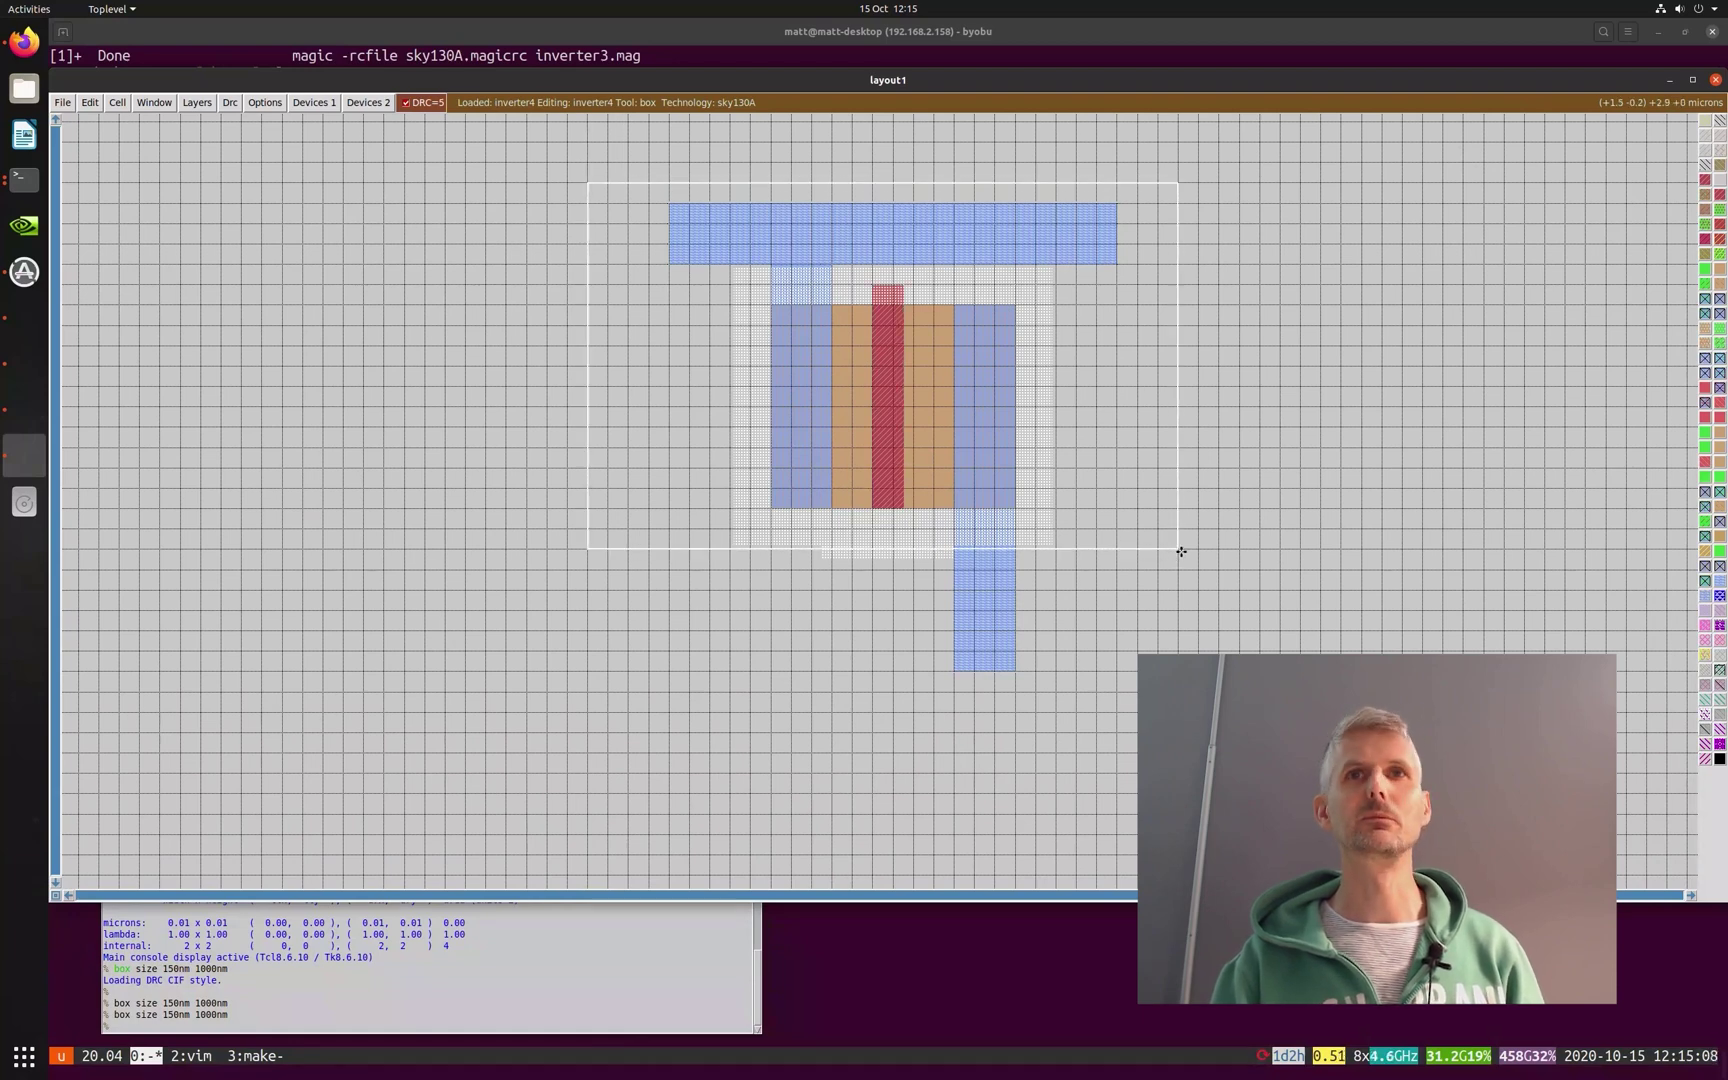
middle_click(1720, 128)
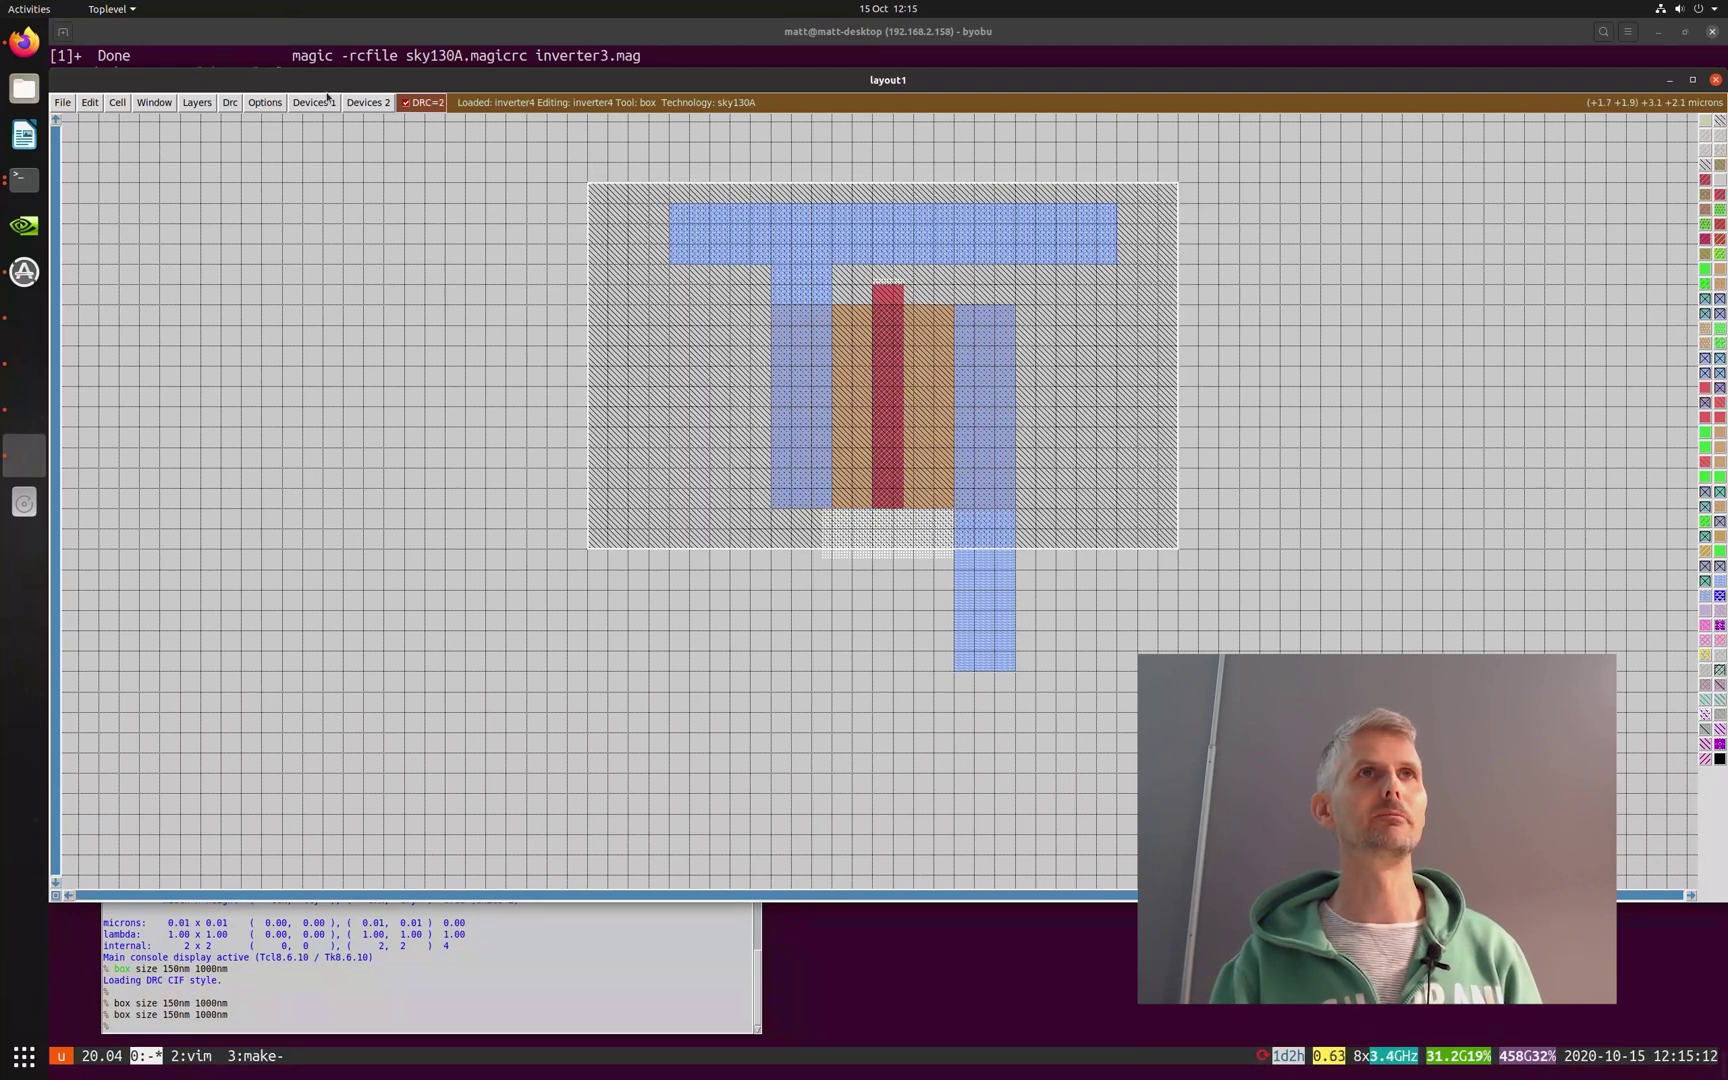
left_click(229, 102)
left_click(270, 190)
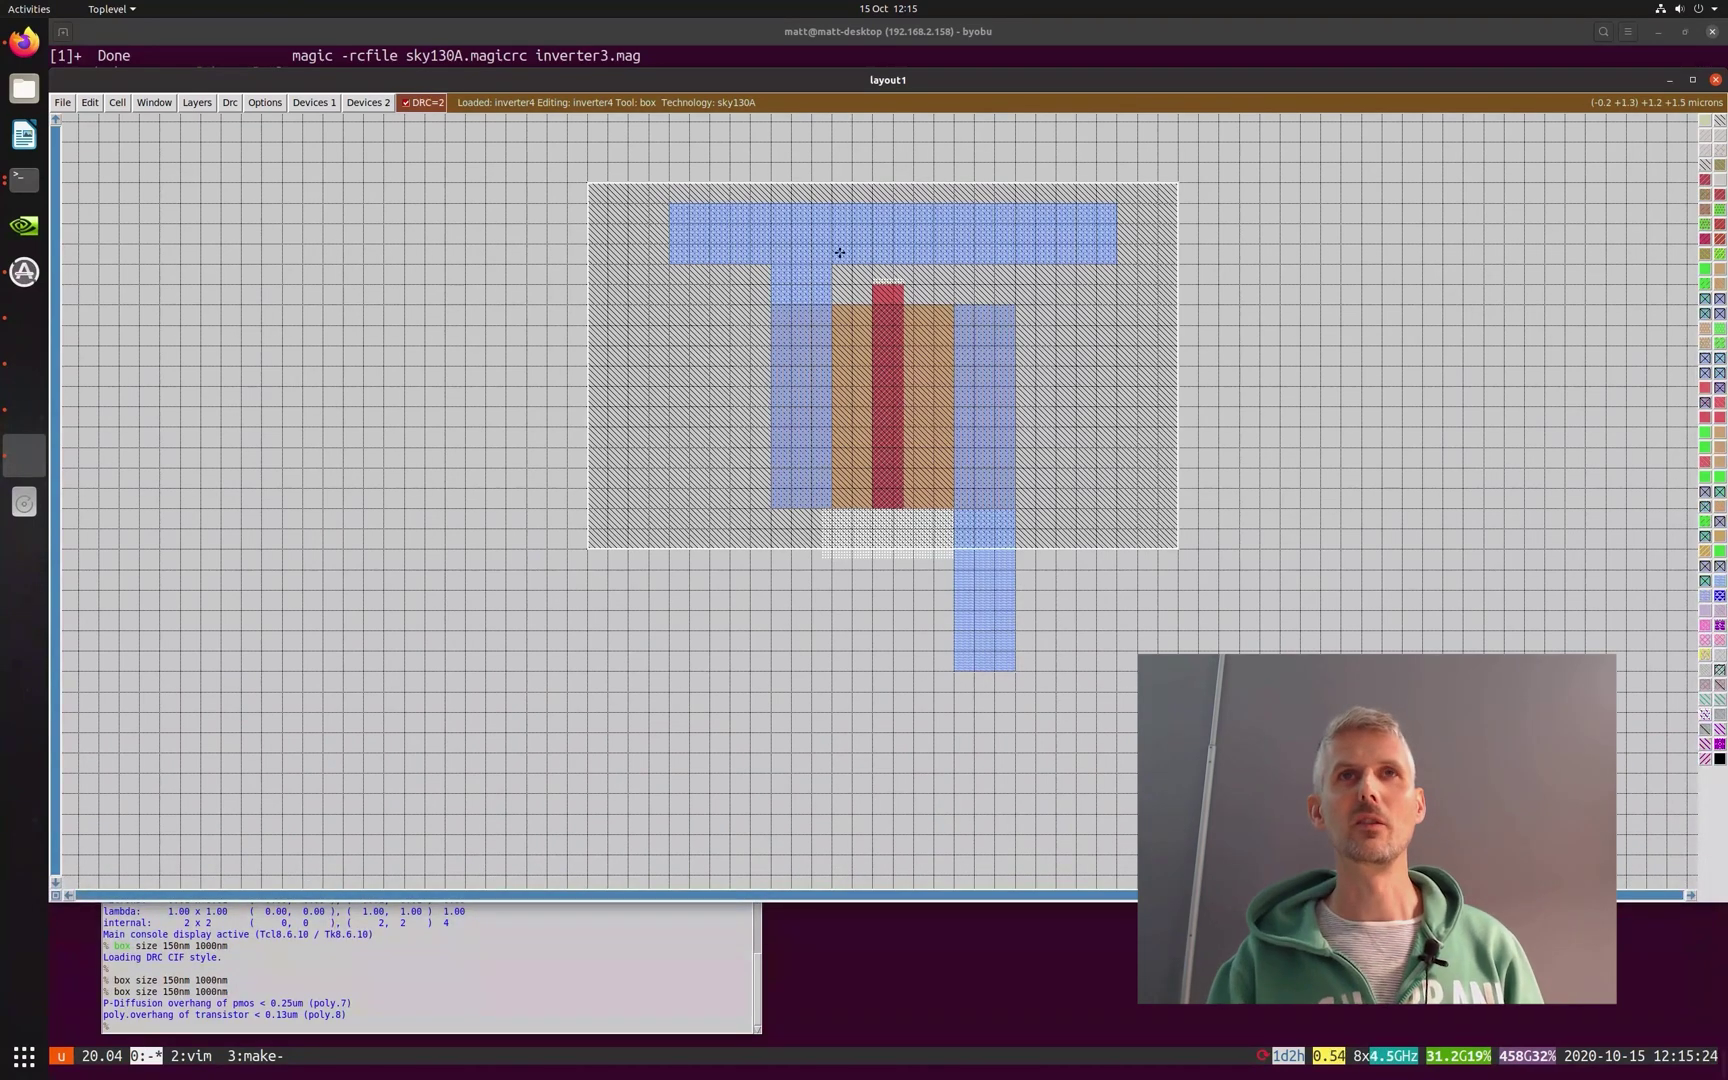
- Zoom into the top of the gate and set the box to 150nm × 10nm
left_click(829, 307)
right_click(936, 242)
key("z")
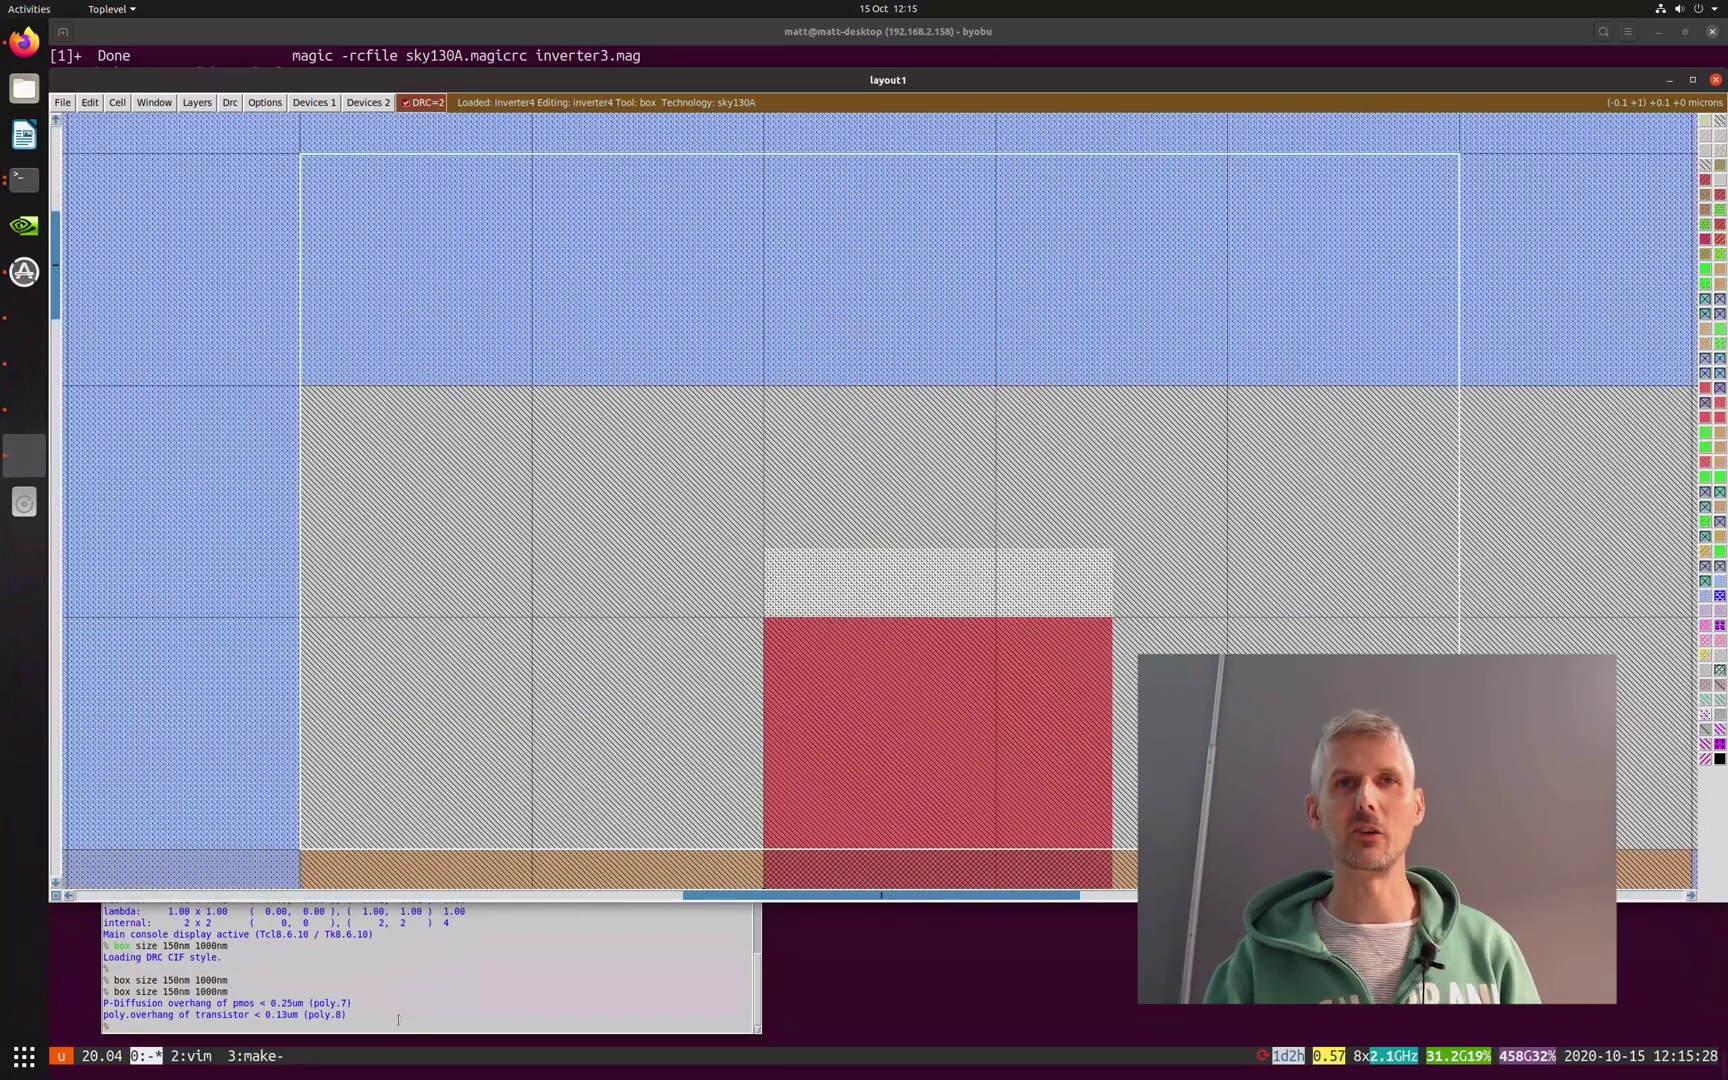
left_click(393, 1020)
key("Up")
key("BackSpace")
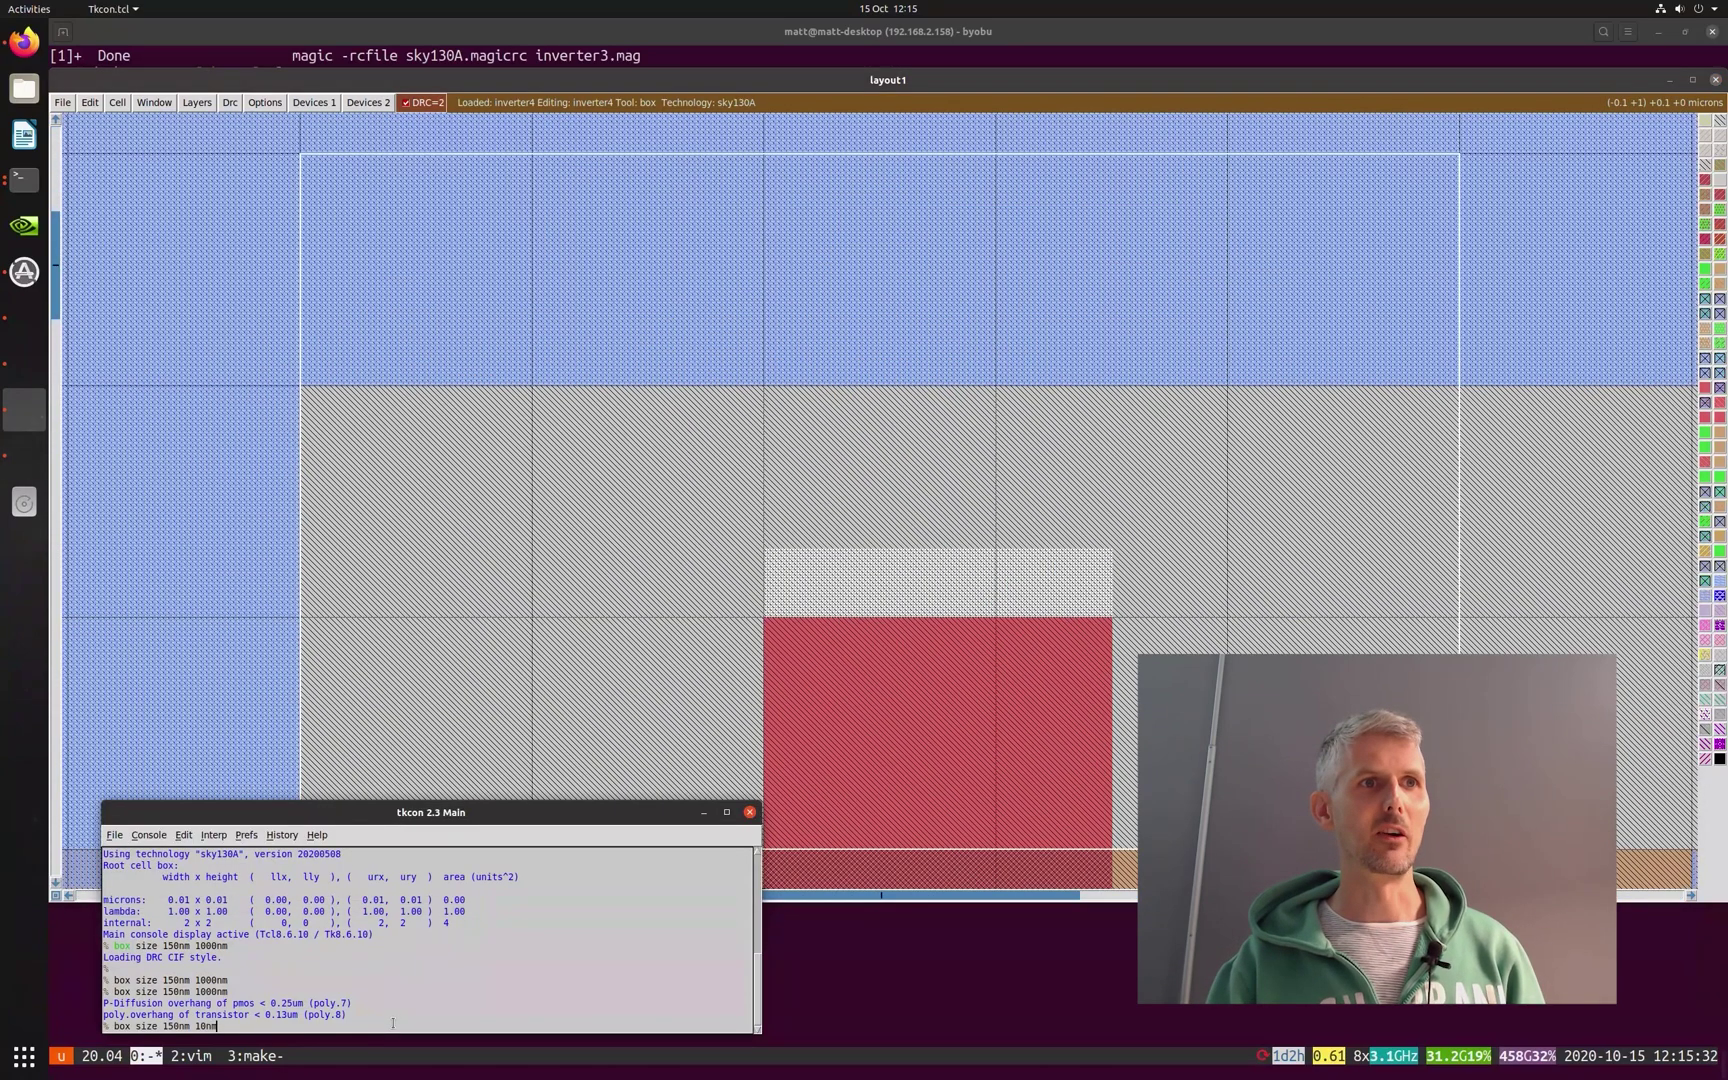
key("Return")
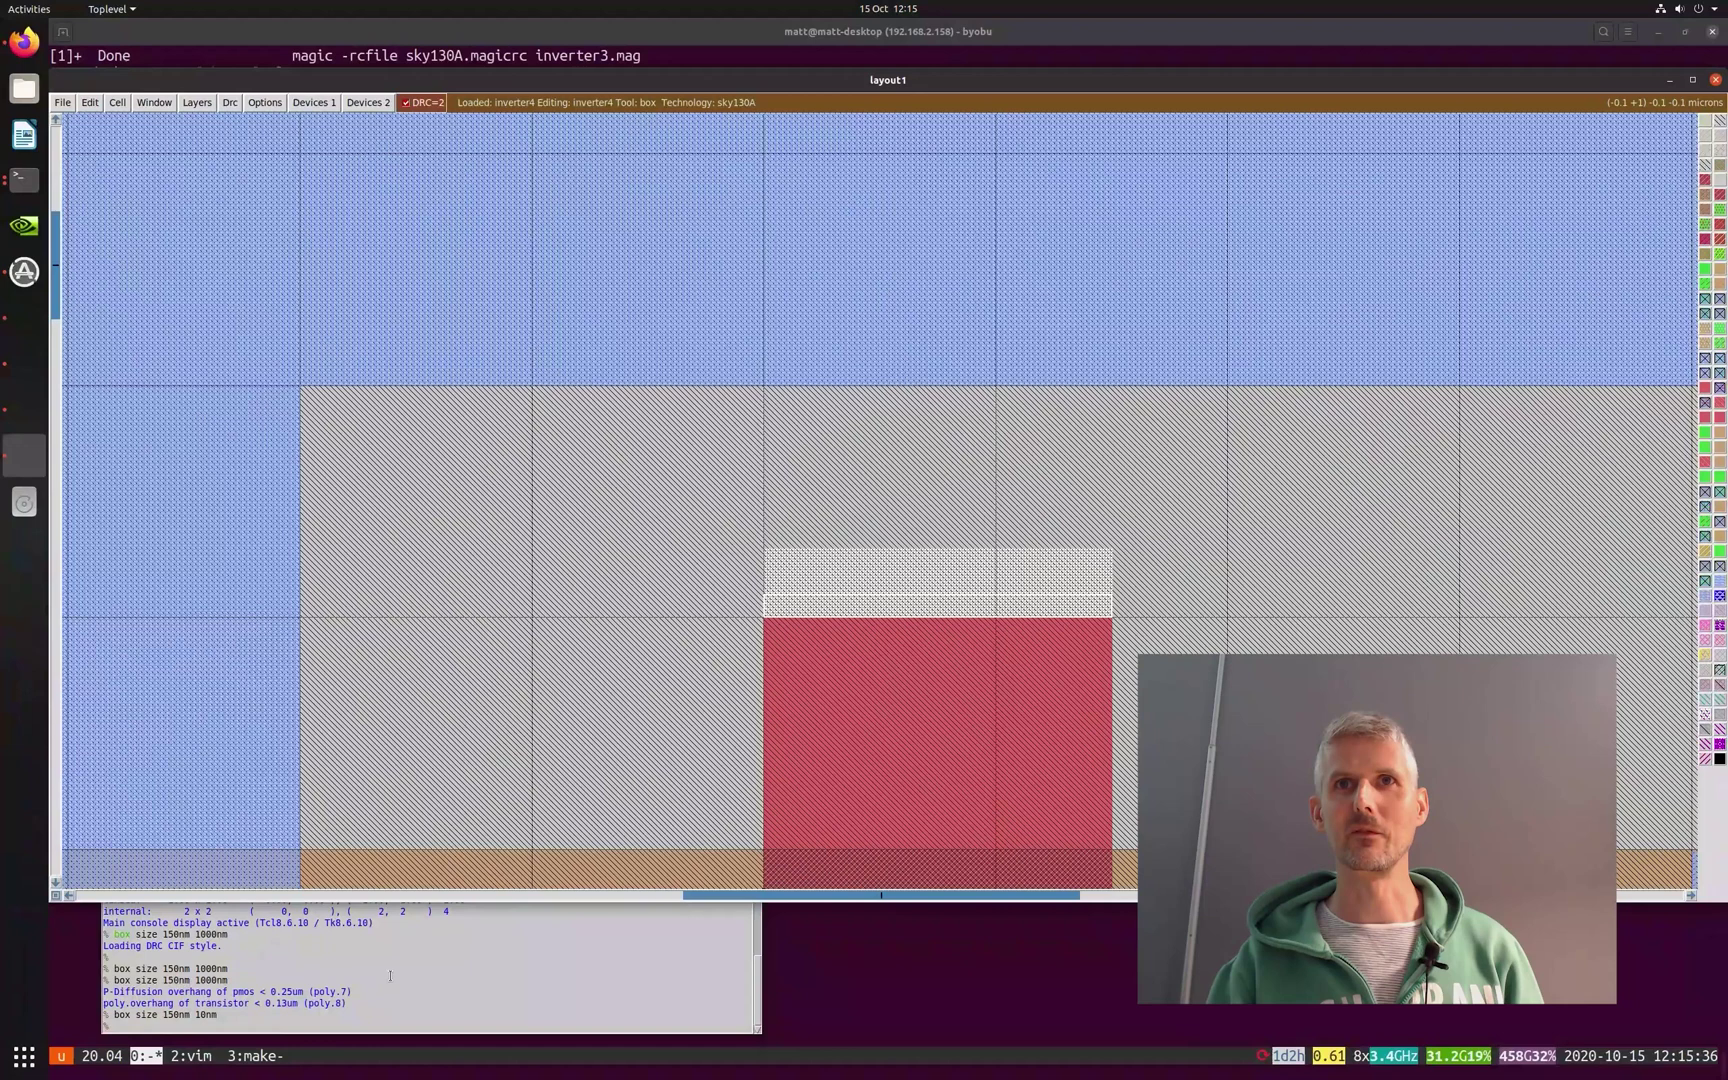
- Change the box size to 150nm × 50nm
left_click(388, 1018)
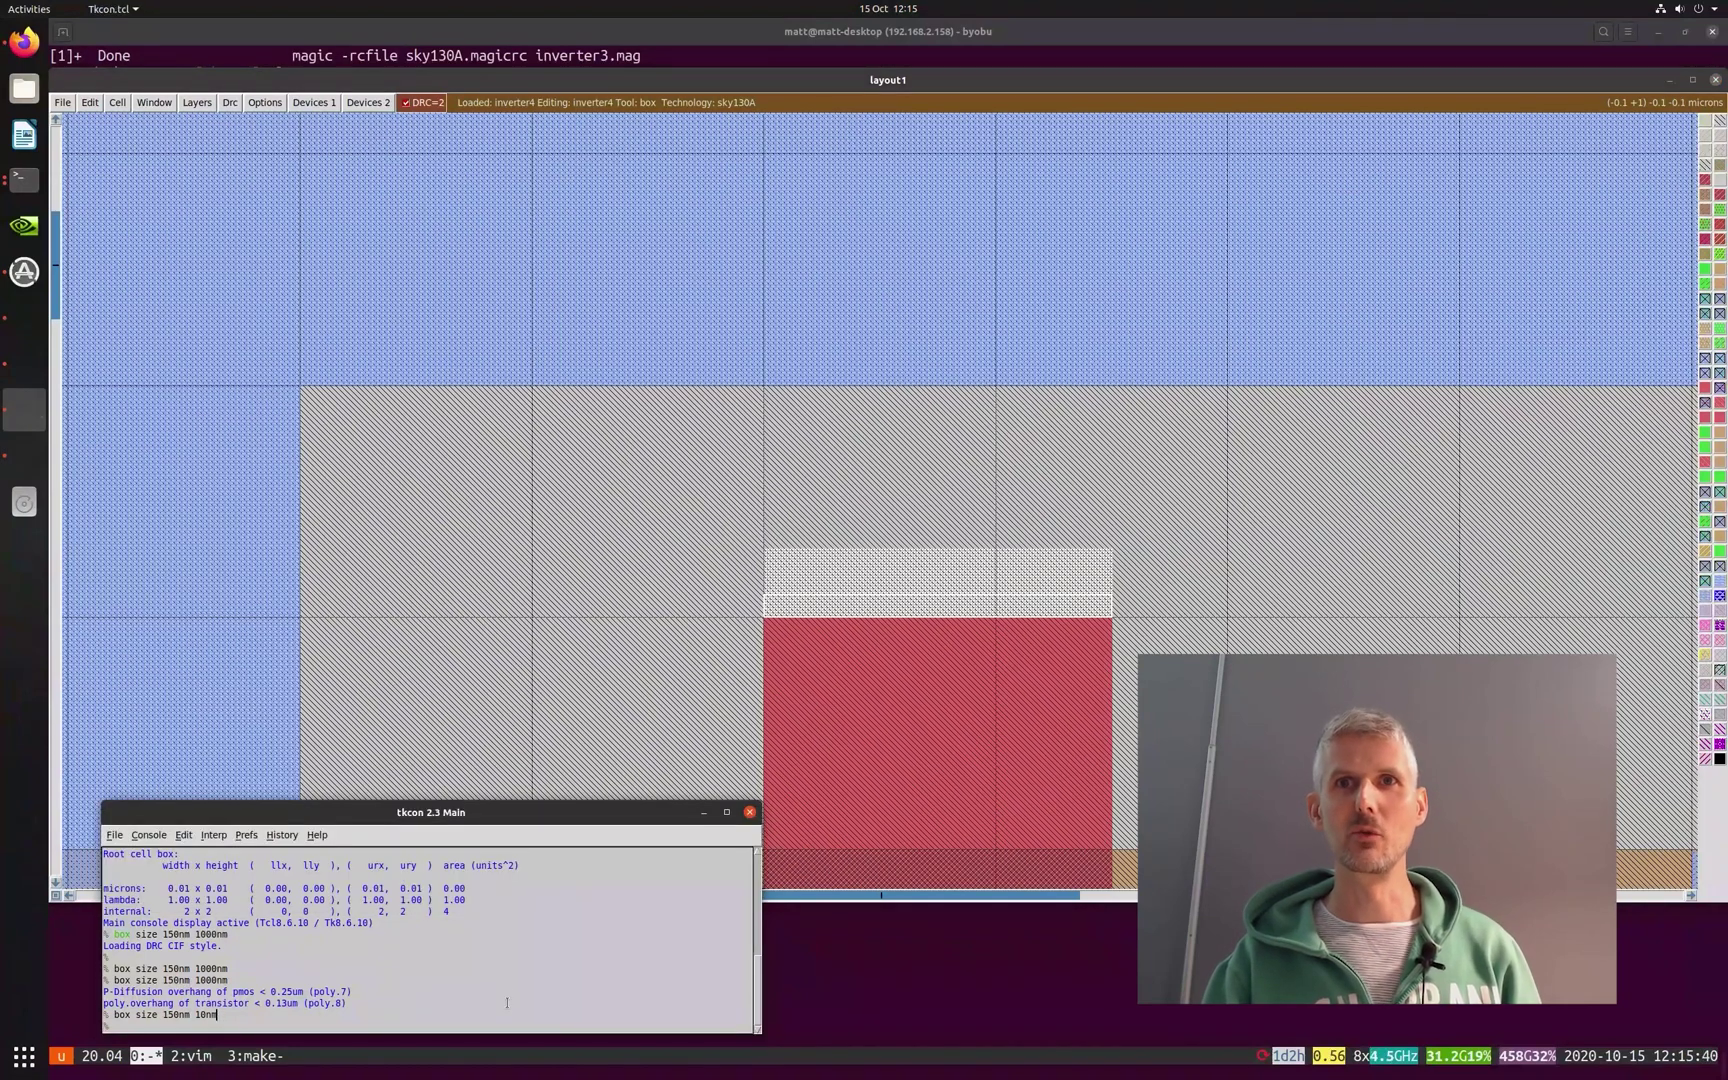
key("Return")
key("Up")
key("Left")
key("Left")
key("Left")
key("BackSpace")
type("5")
key("Return")
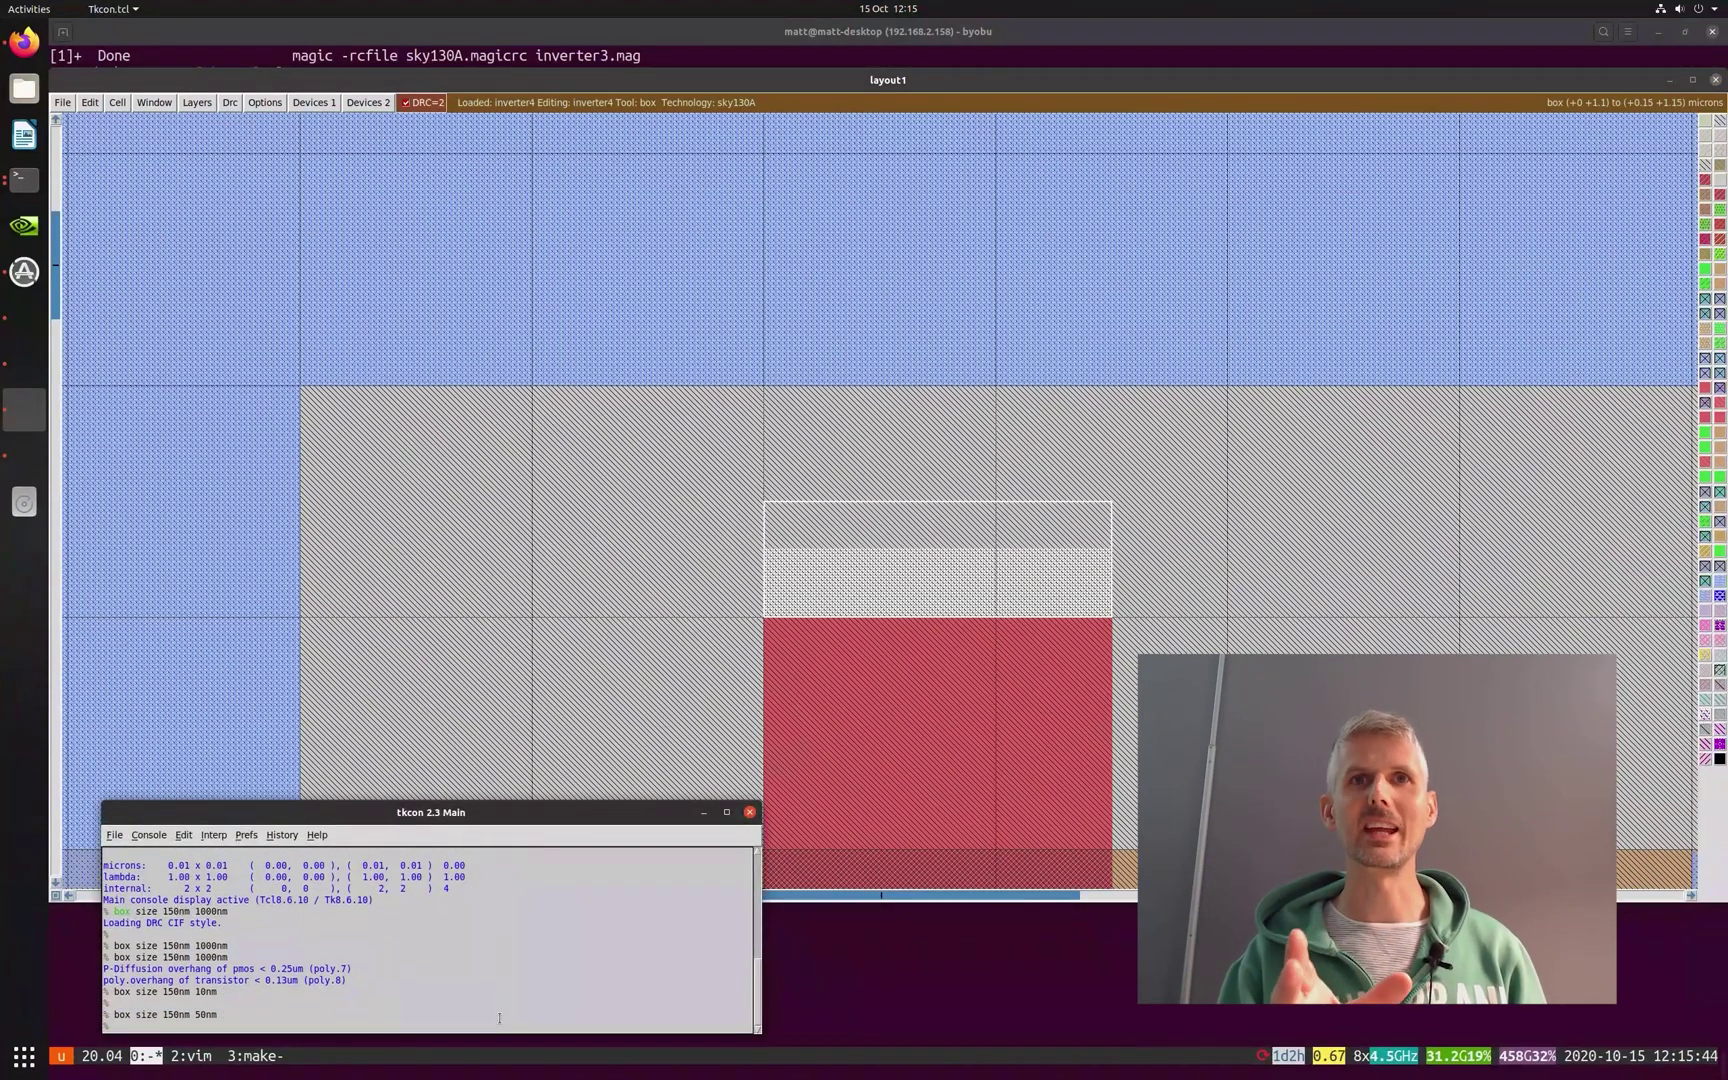
- Paint poly over the gate top overhang, then list and locate the remaining DRC errors
middle_click(1706, 388)
key("v")
key("shift+z")
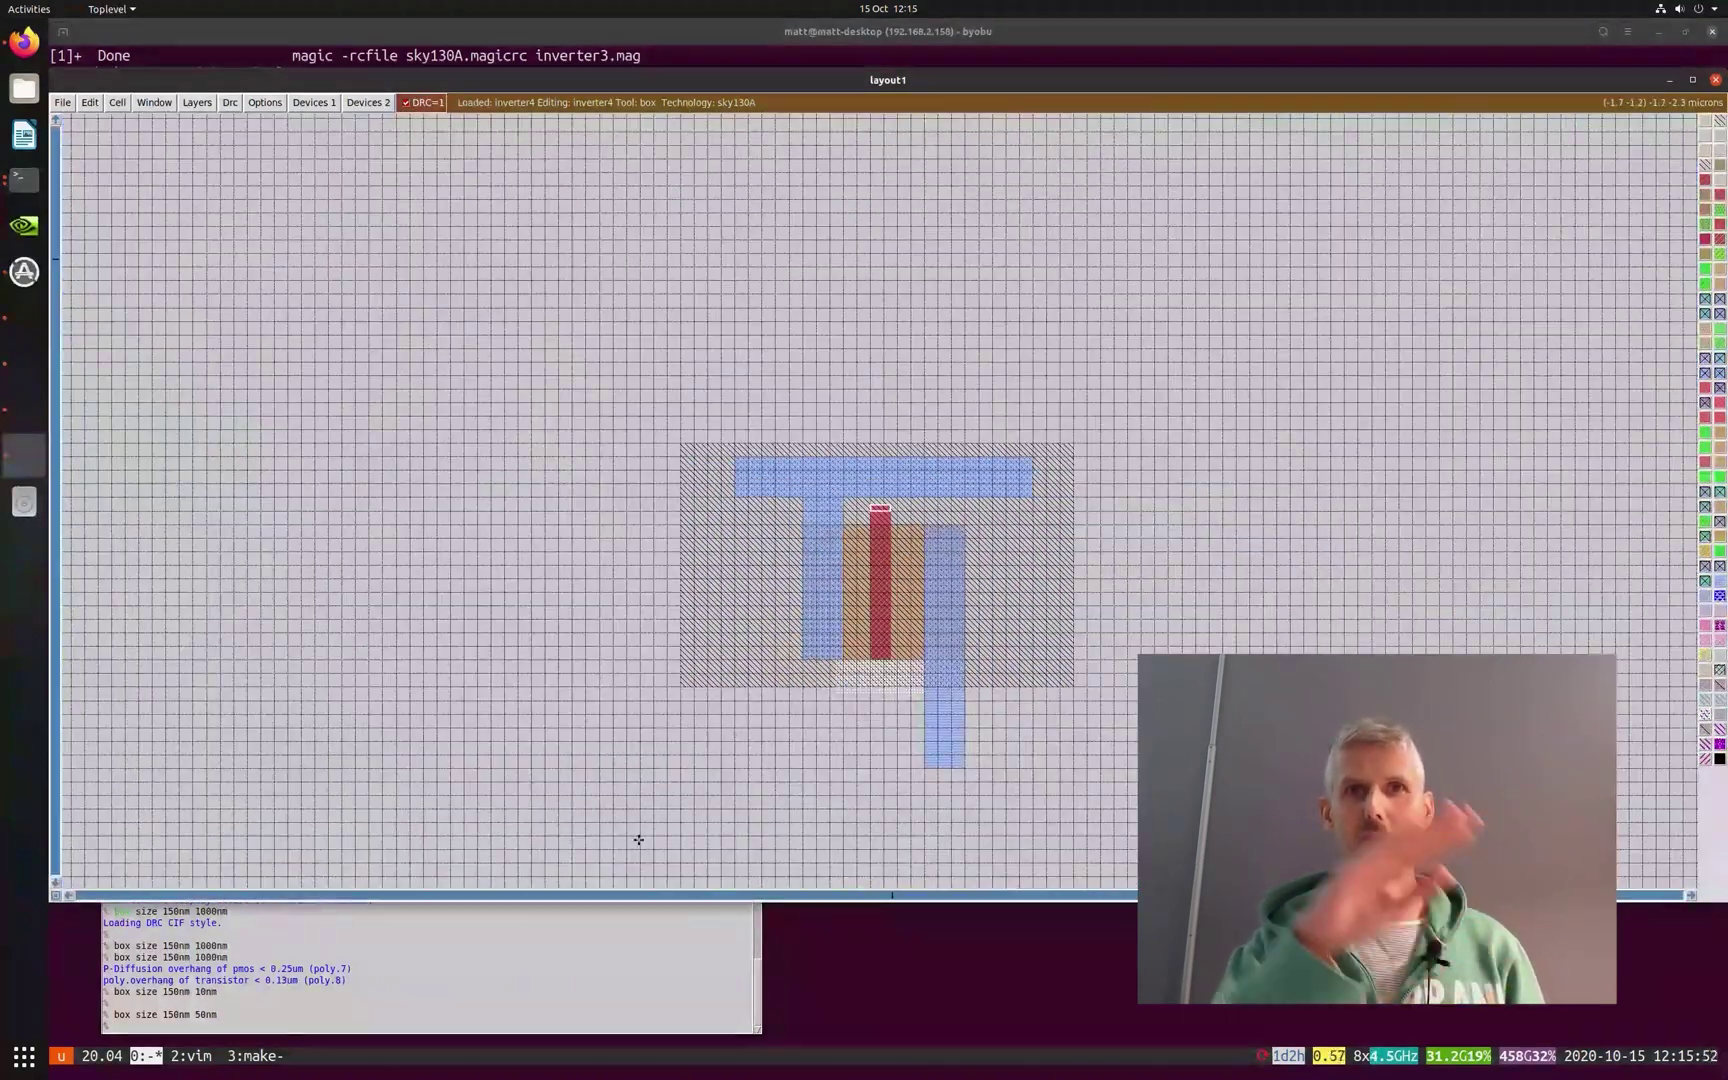
left_click(296, 1019)
left_click(230, 102)
left_click(232, 118)
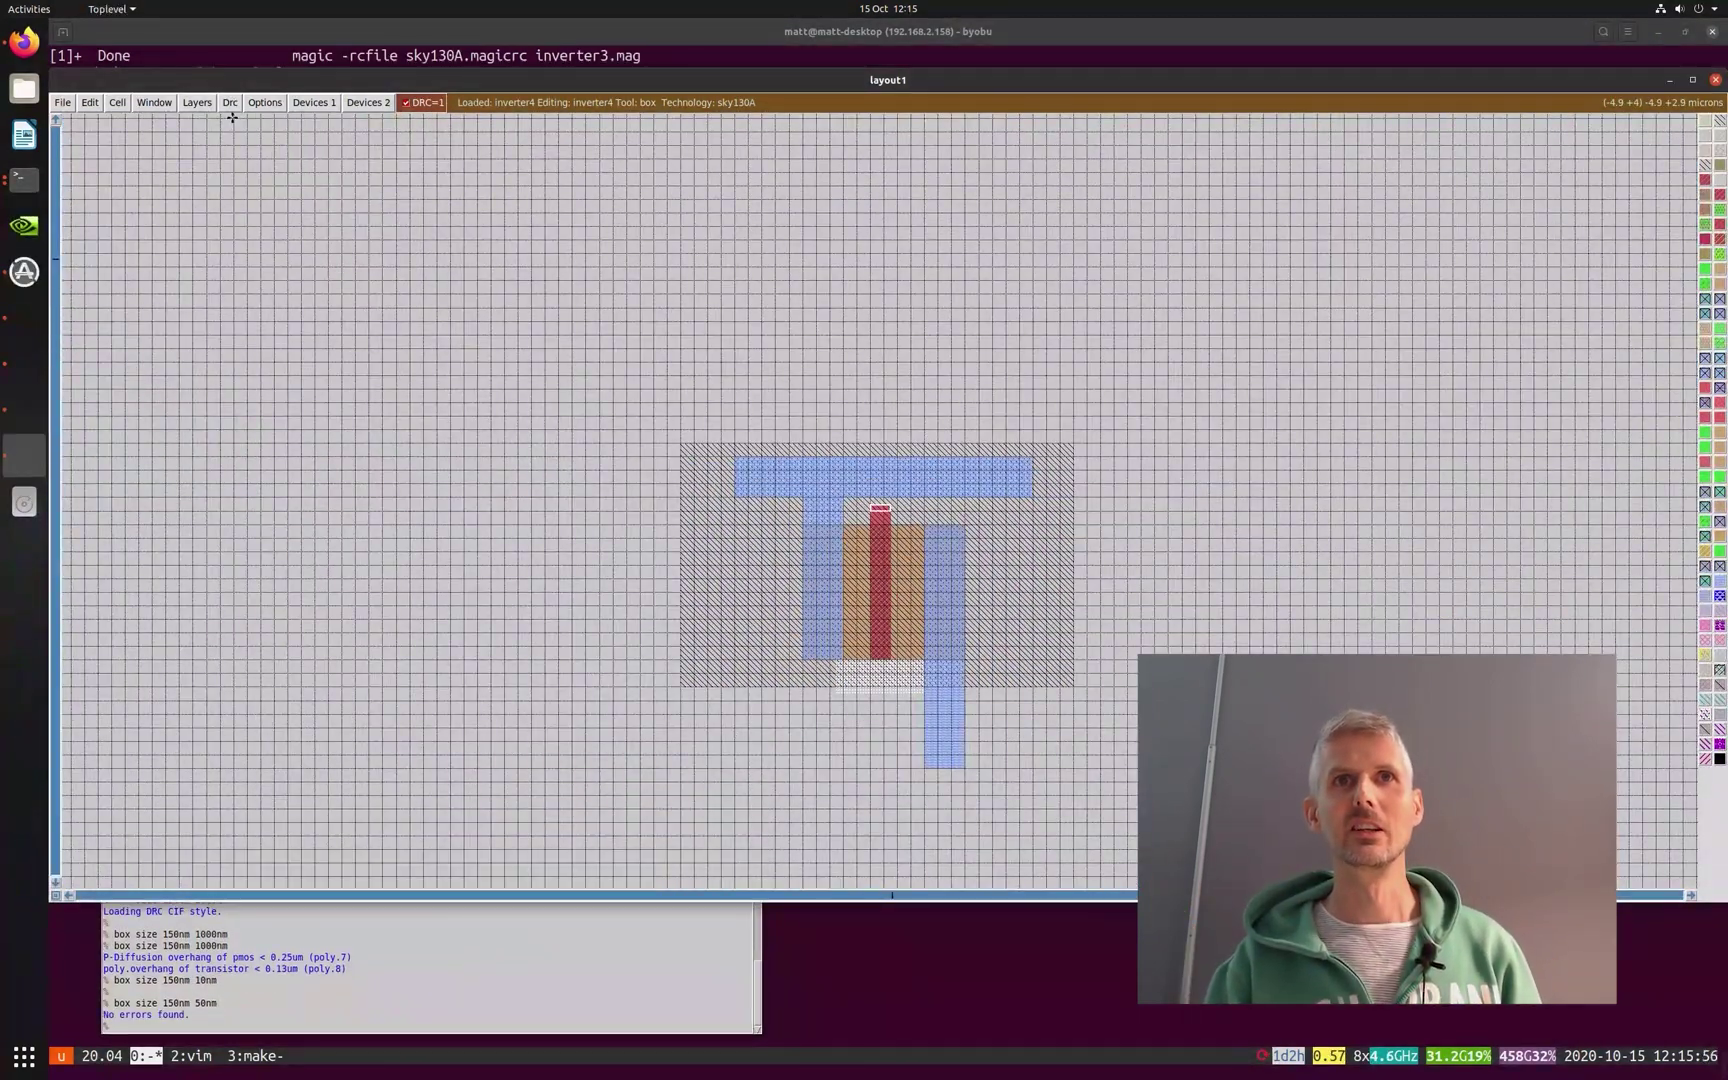
left_click(230, 102)
left_click(245, 136)
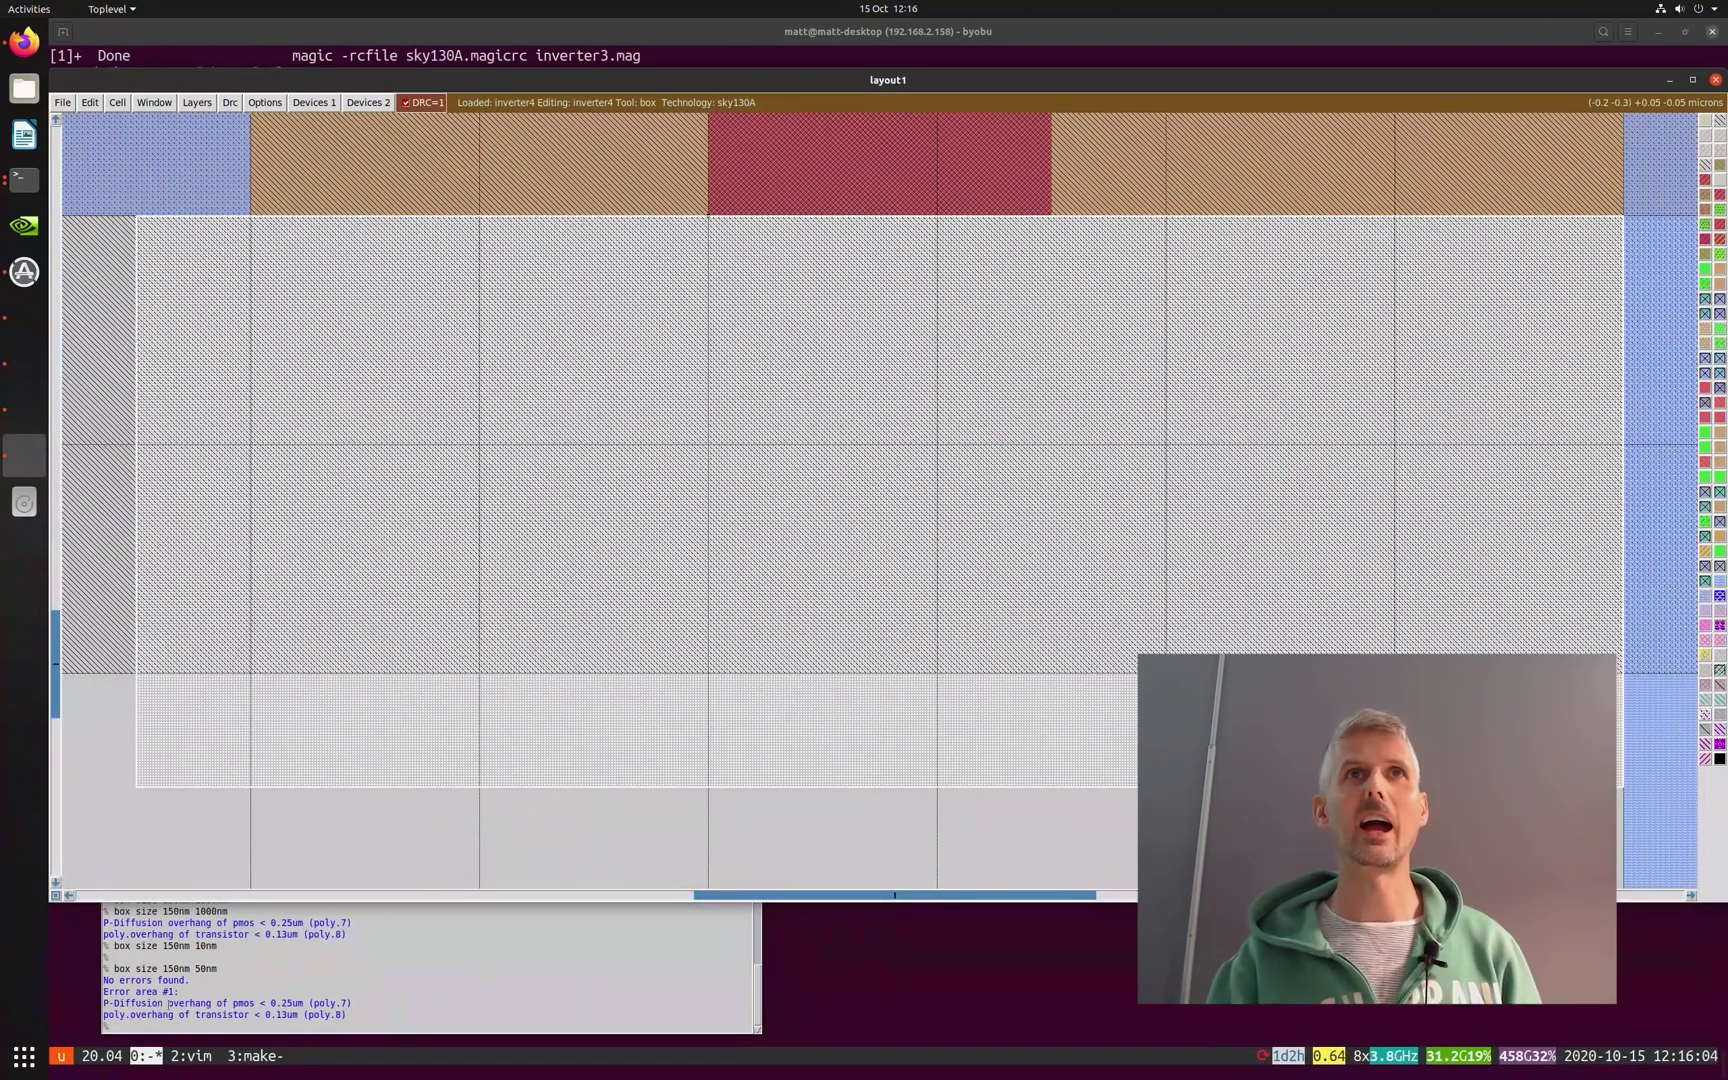
- Extend the poly gate well below the transistor with a 150nm × 1000nm poly box
key("shift+z")
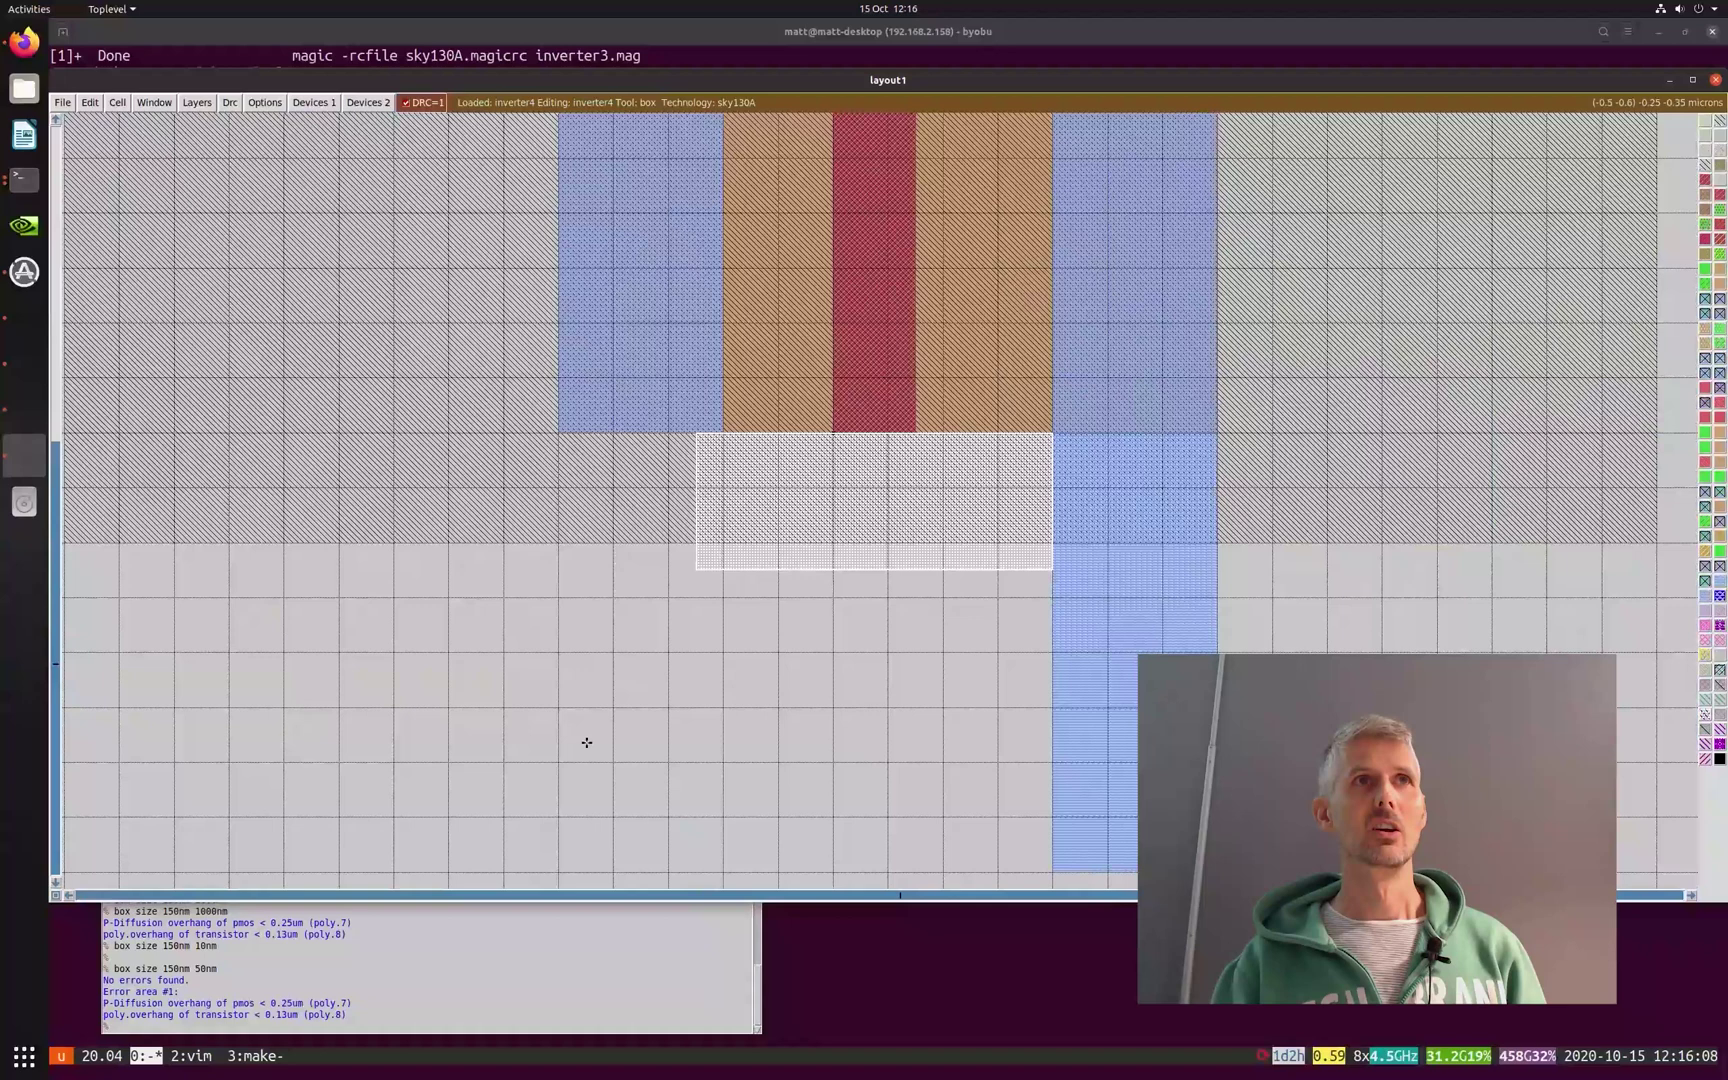
key("shift+z")
left_click(304, 954)
key("Return")
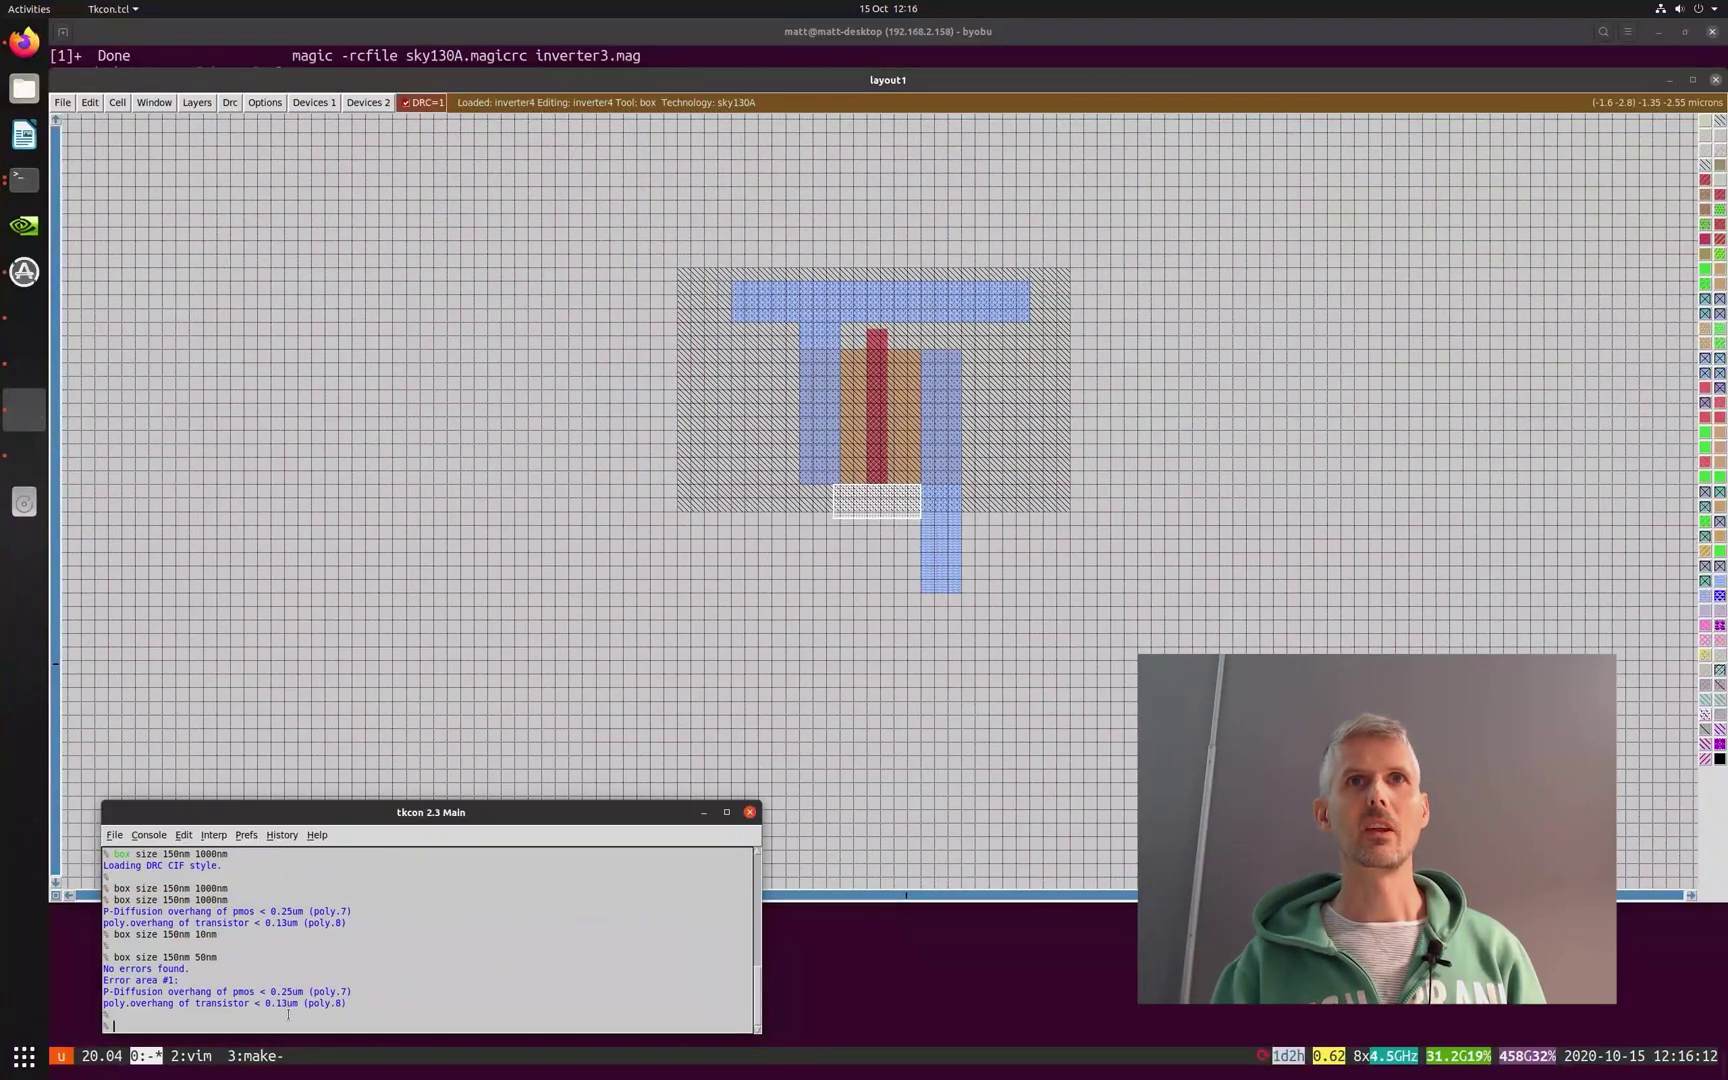
key("Up")
key("Return")
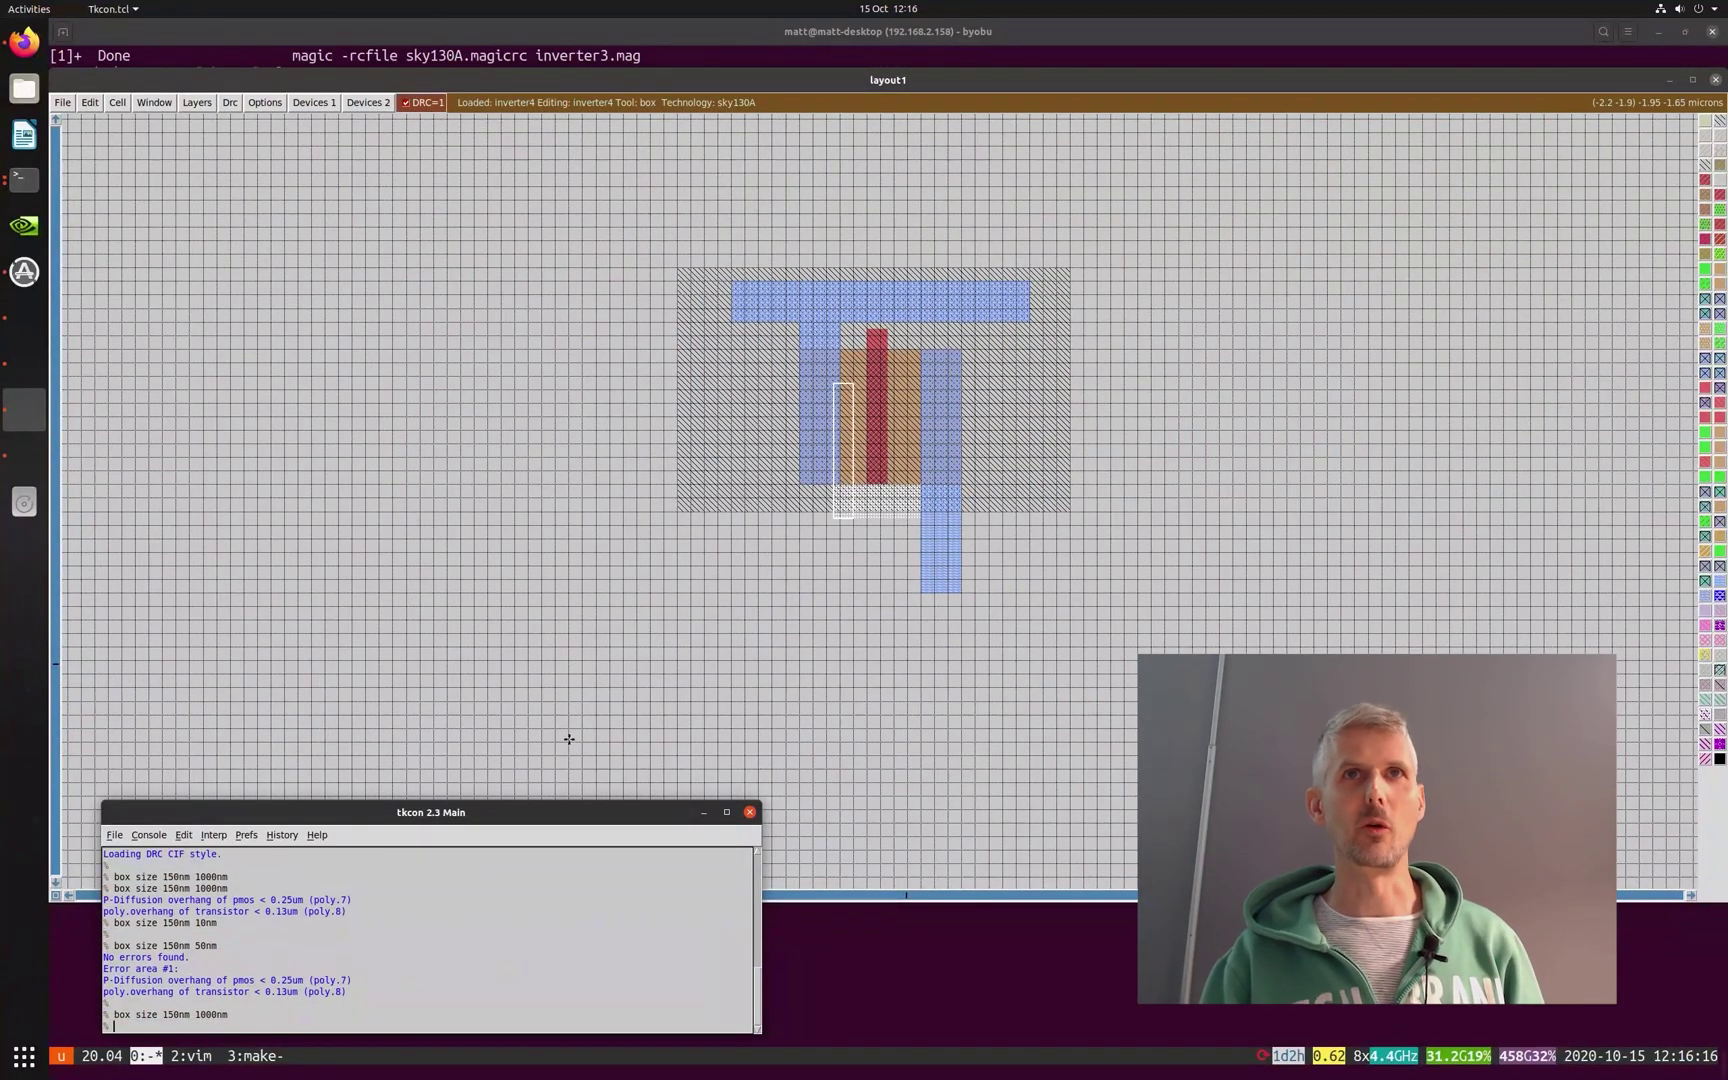
left_click(867, 591)
middle_click(1705, 390)
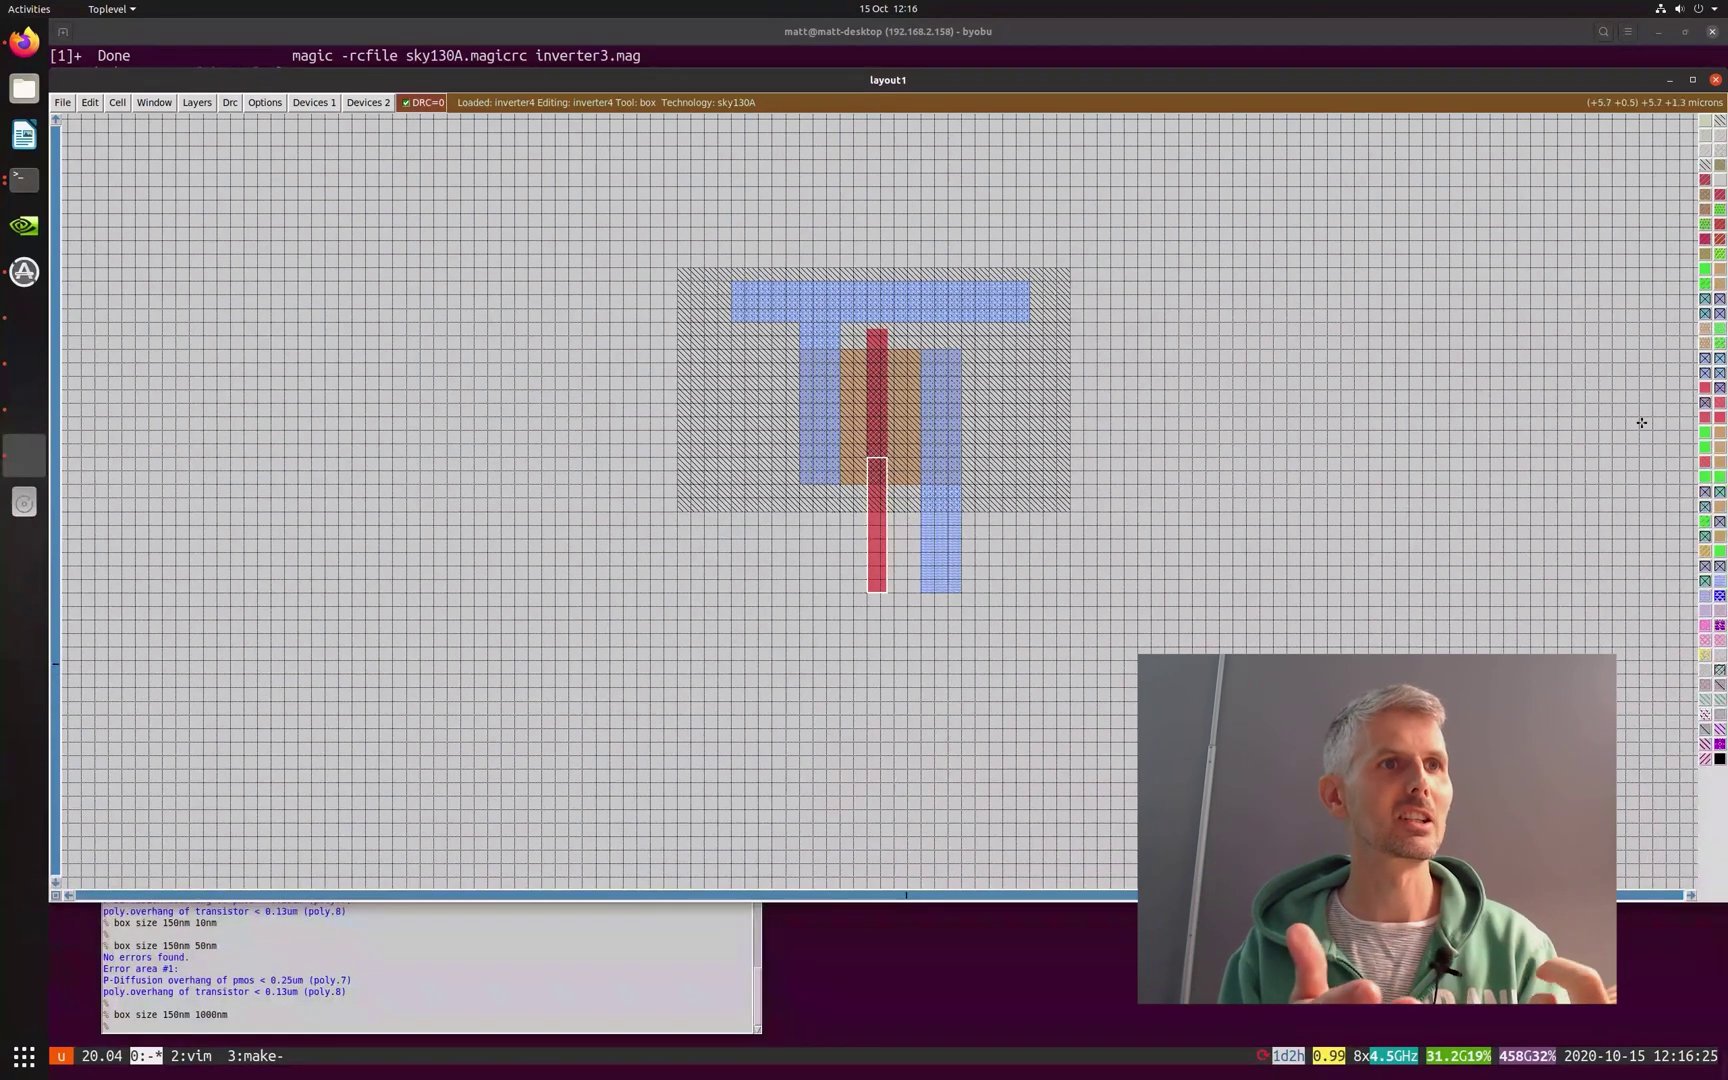
- Paint viali contacts at the left, middle and right of the top strip
left_click(731, 290)
right_click(771, 321)
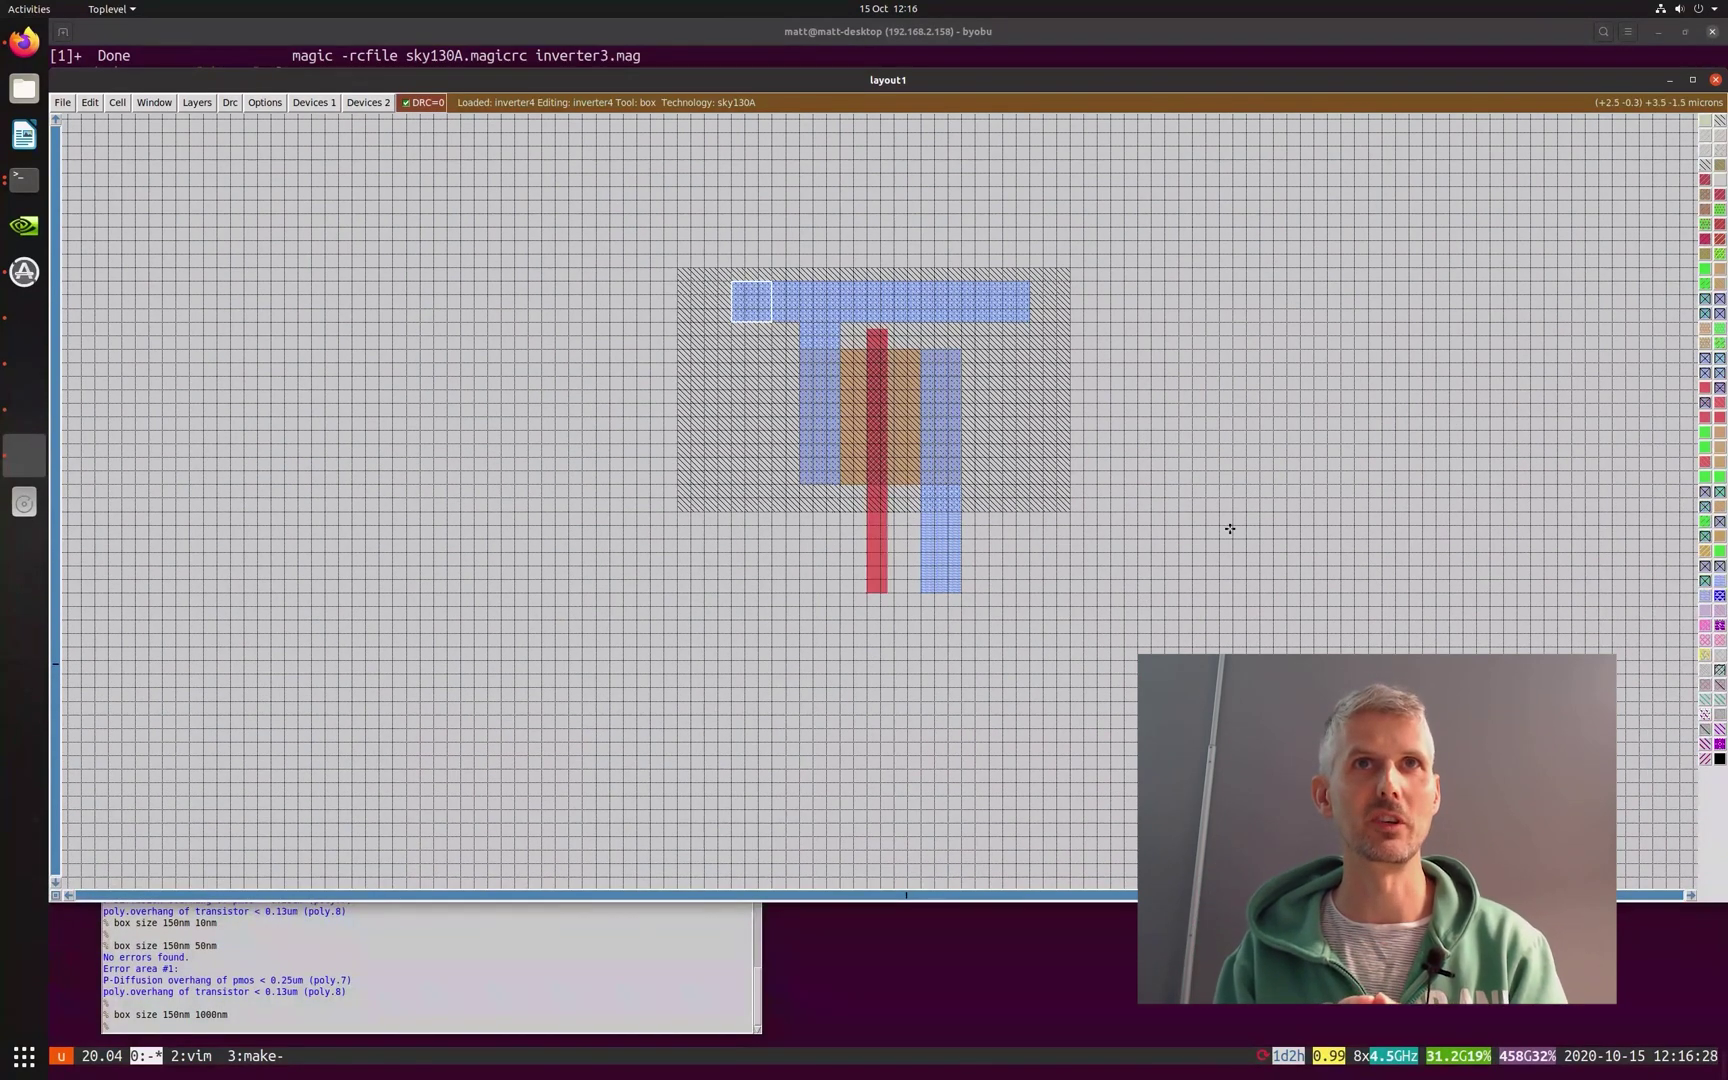
middle_click(1719, 597)
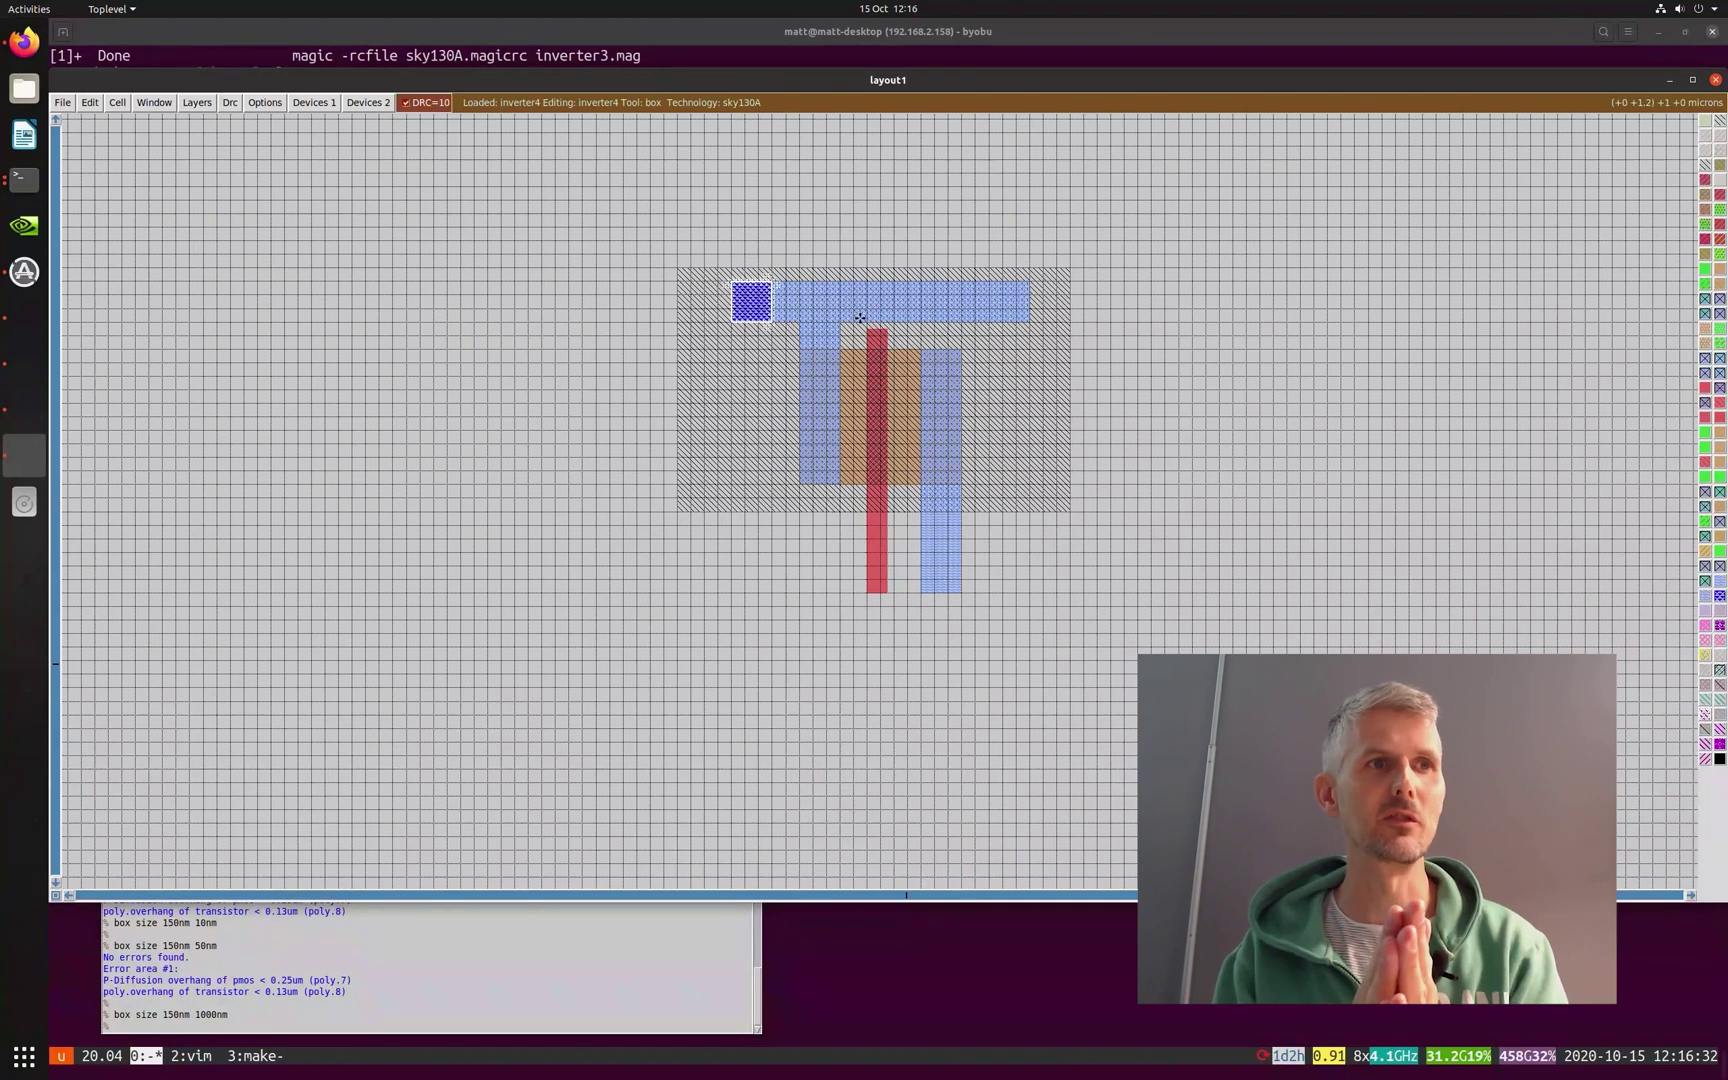
left_click(852, 320)
middle_click(750, 310)
left_click(991, 321)
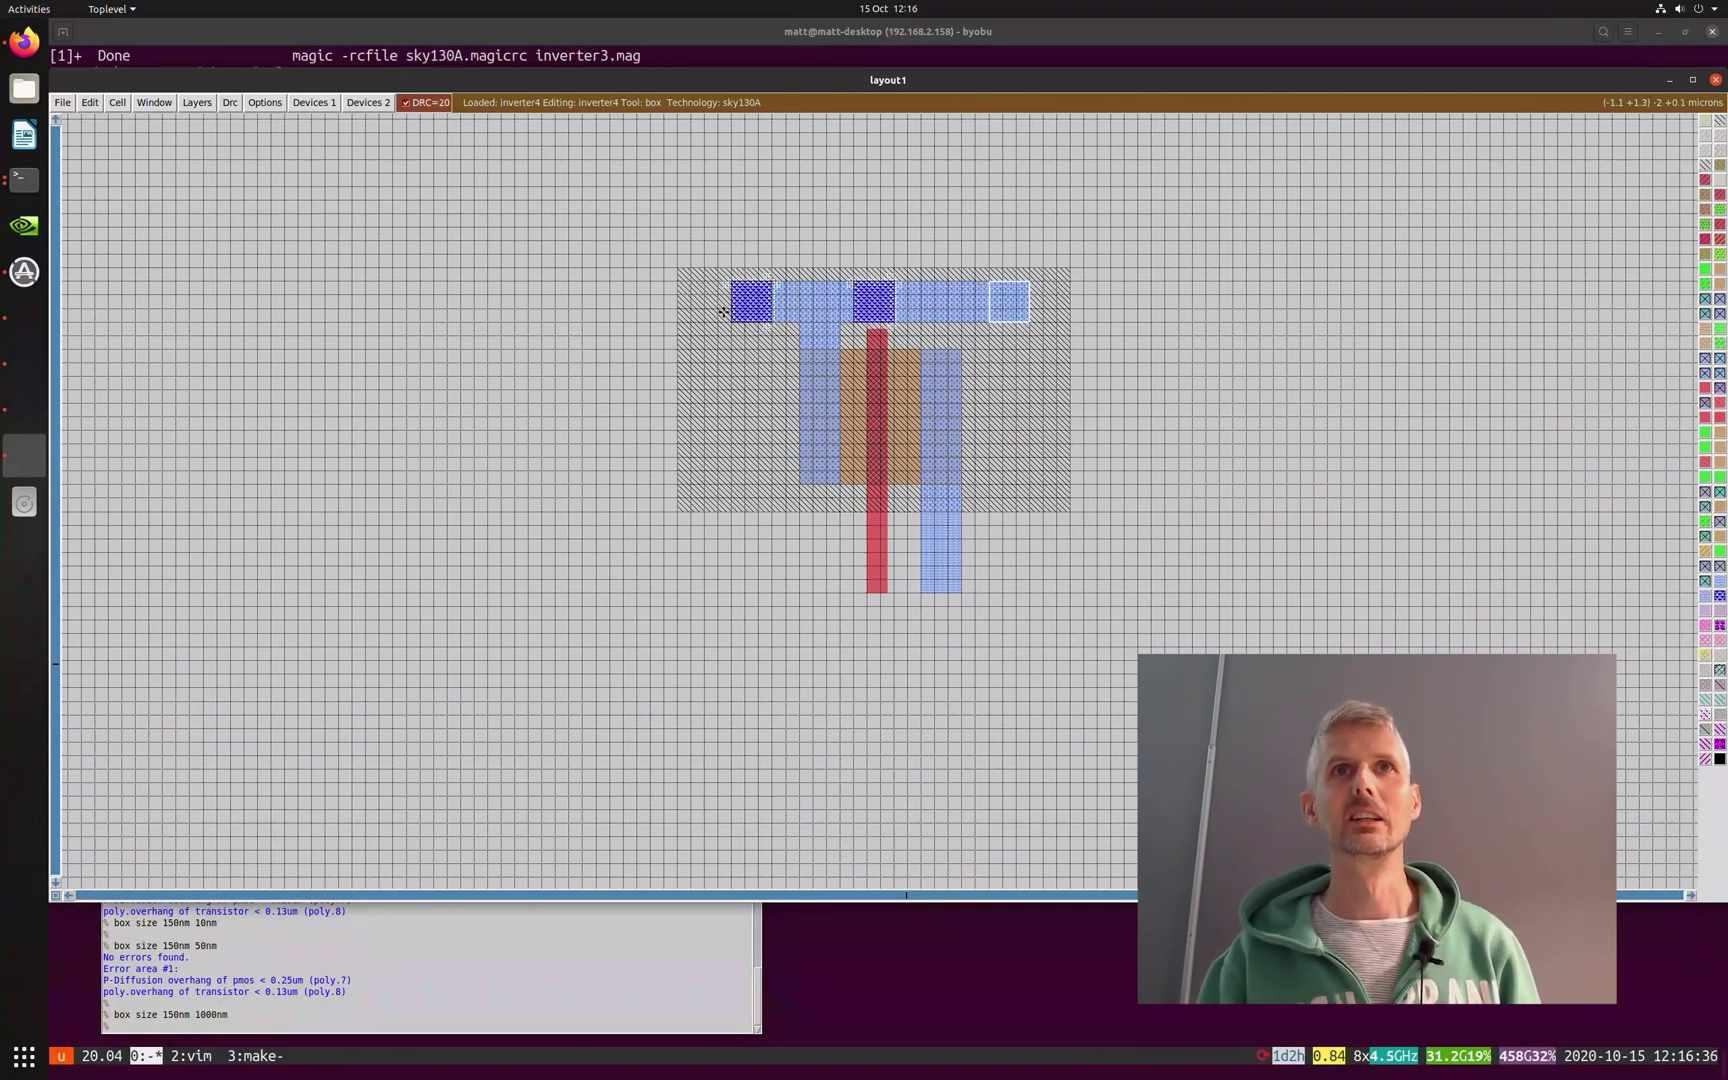
middle_click(745, 313)
- Cover the whole top strip and its contacts with metal1
left_click(692, 252)
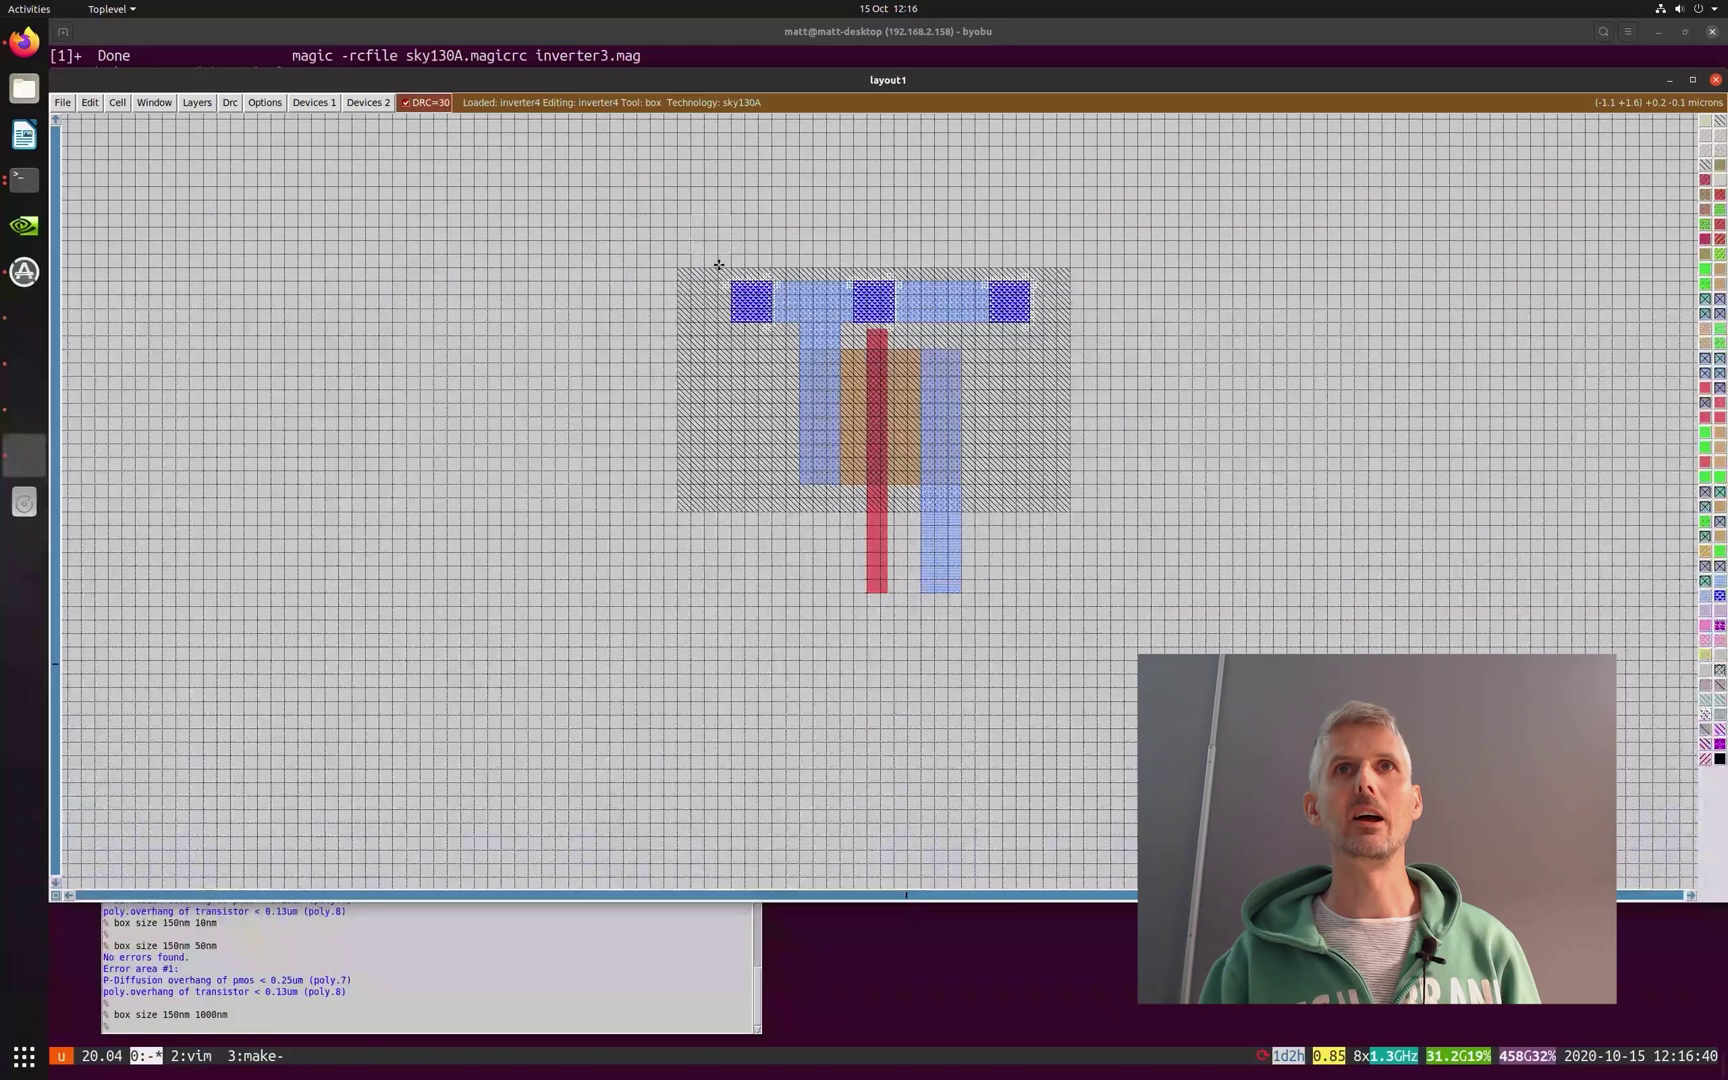
right_click(1069, 350)
right_click(1049, 350)
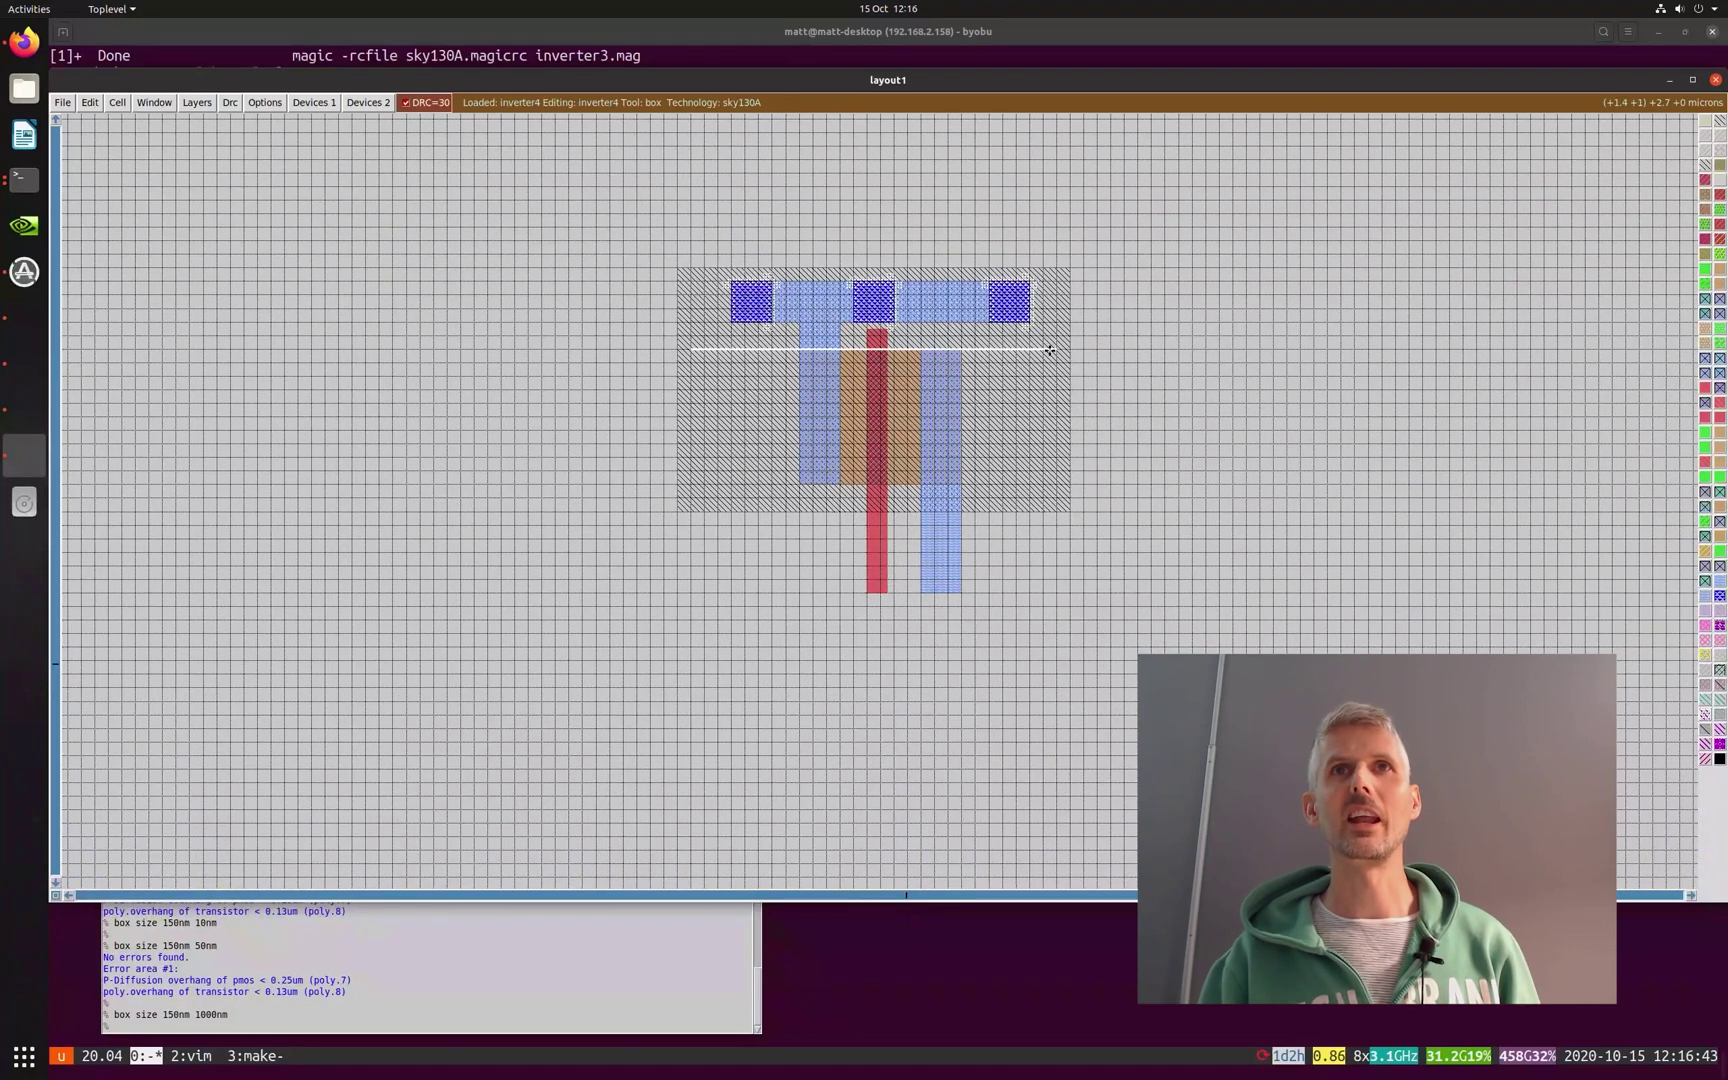
left_click(692, 254)
right_click(1055, 348)
middle_click(1690, 608)
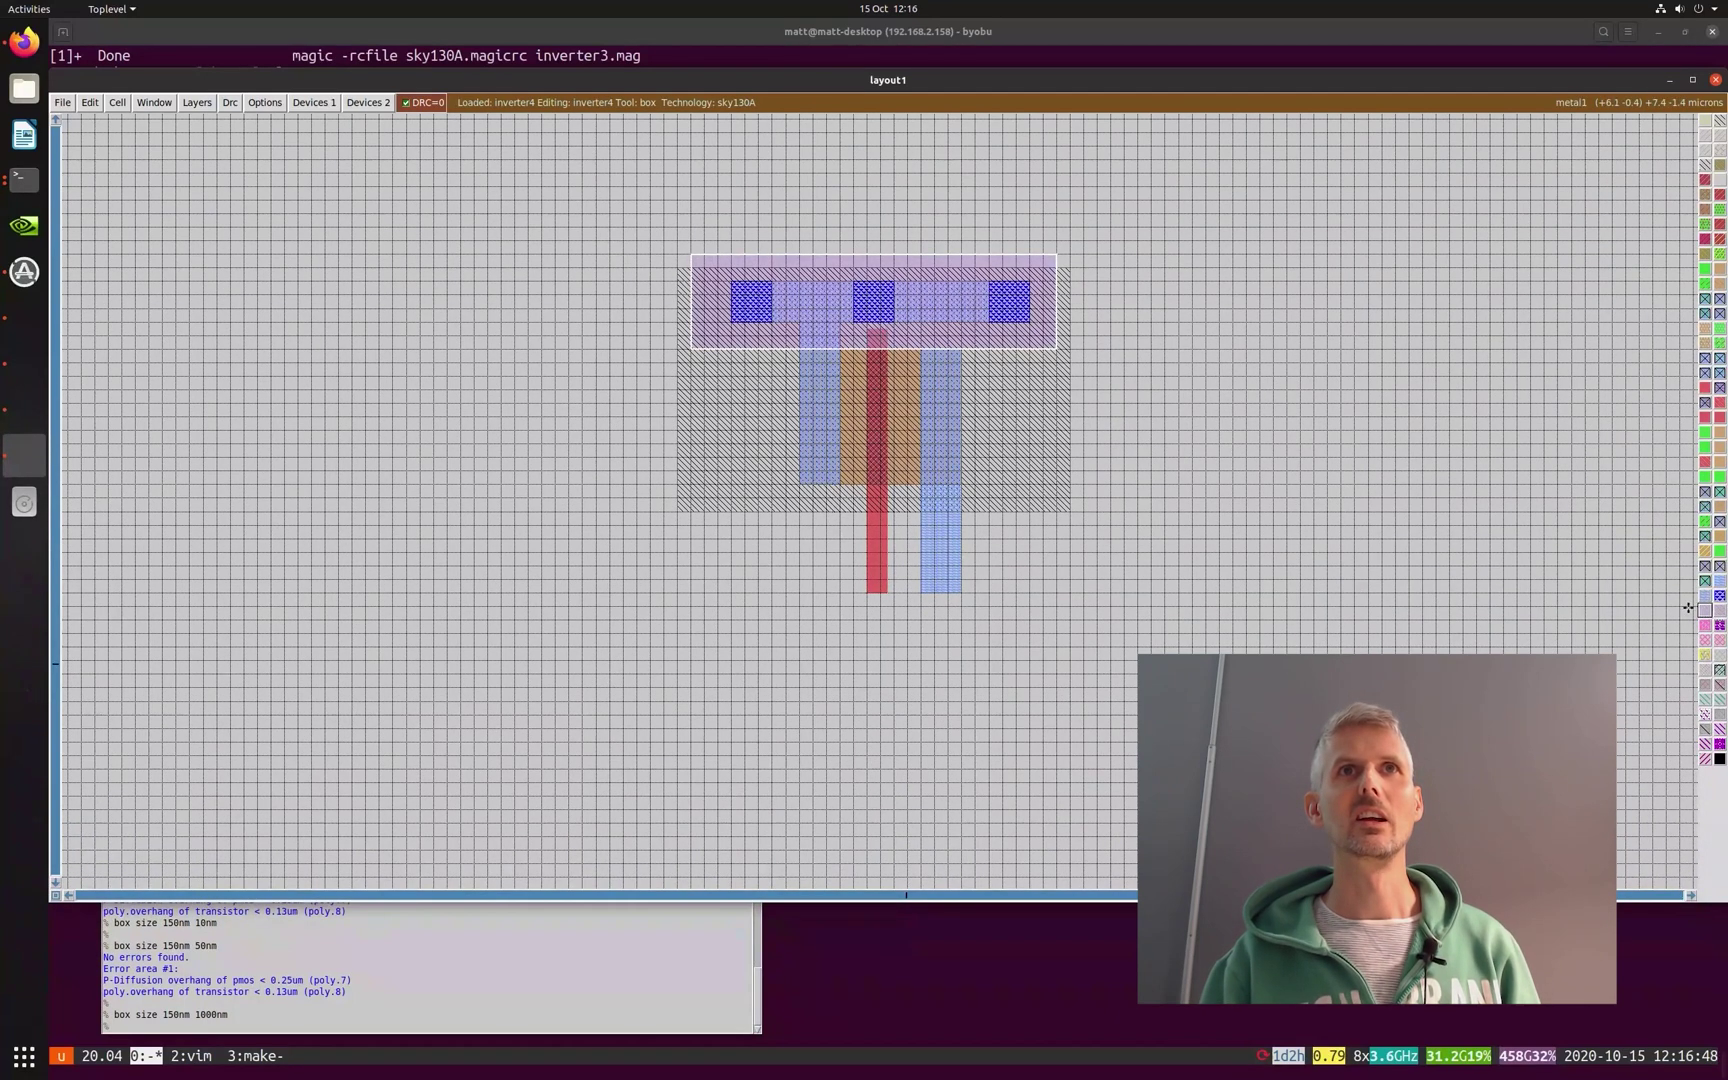
left_click(798, 364)
- Paint a small pdcontact on the left diffusion and check its DRC report
right_click(837, 406)
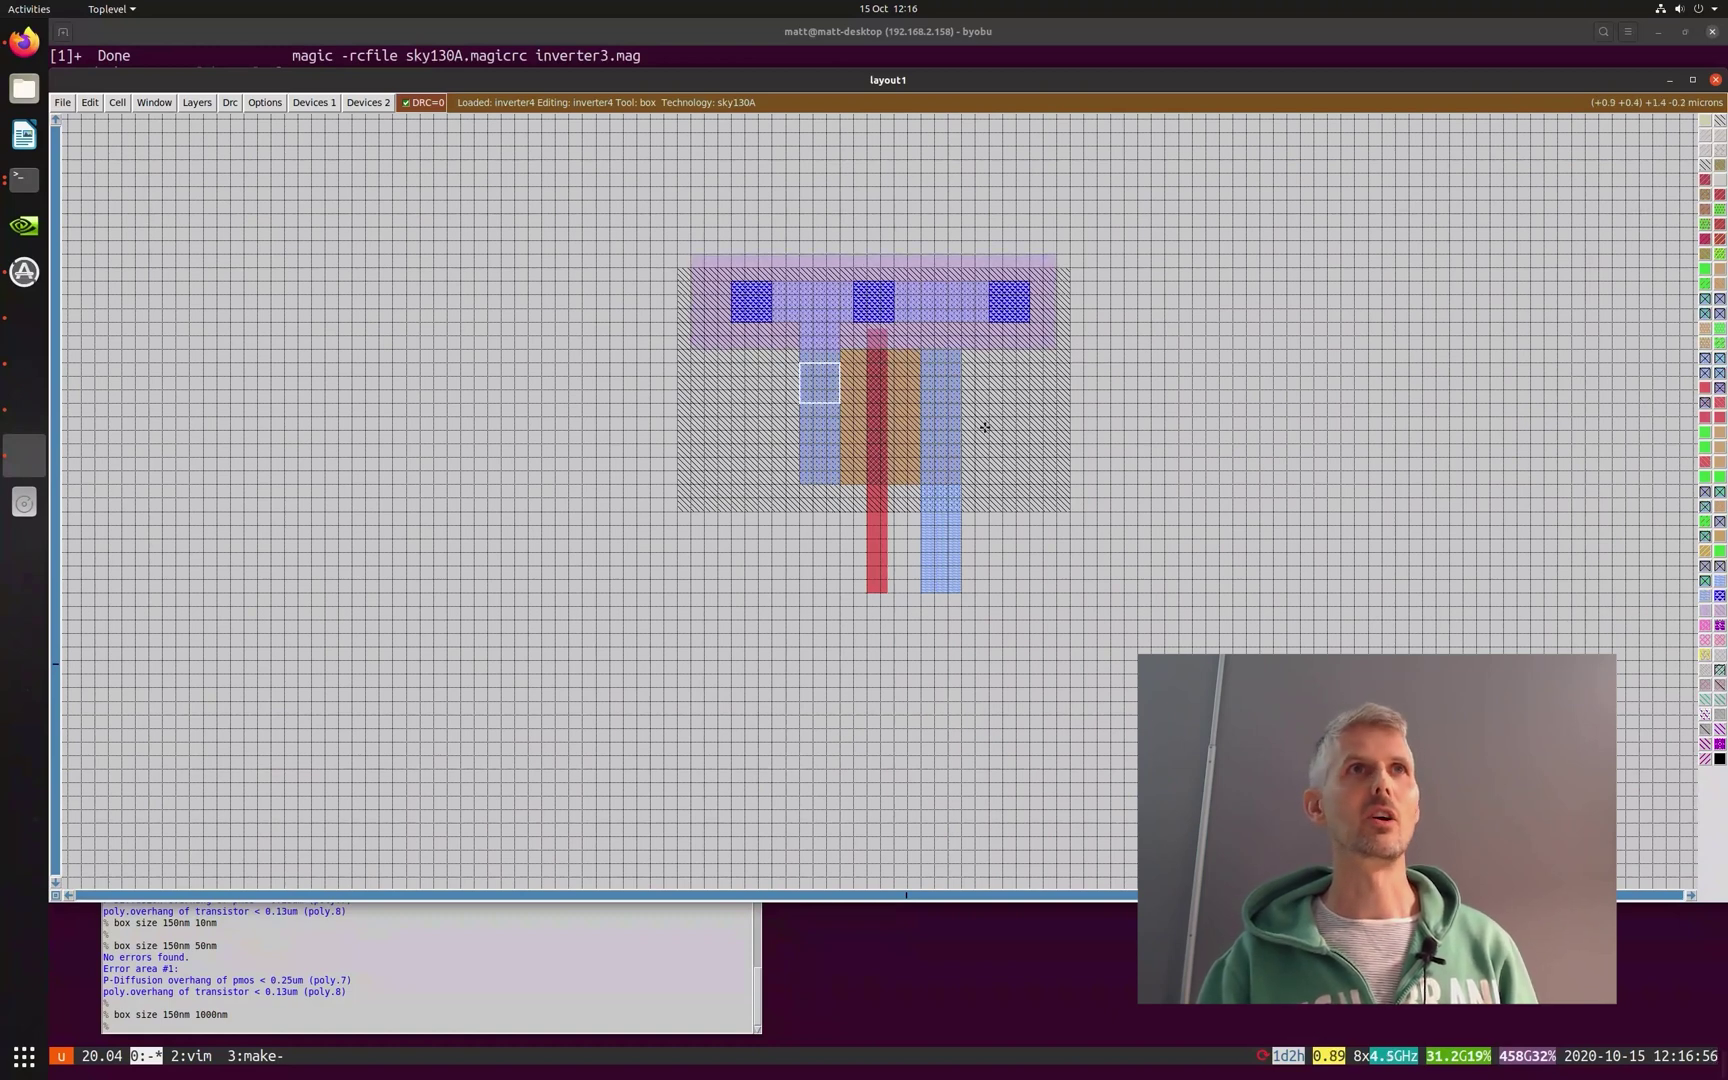
middle_click(1719, 309)
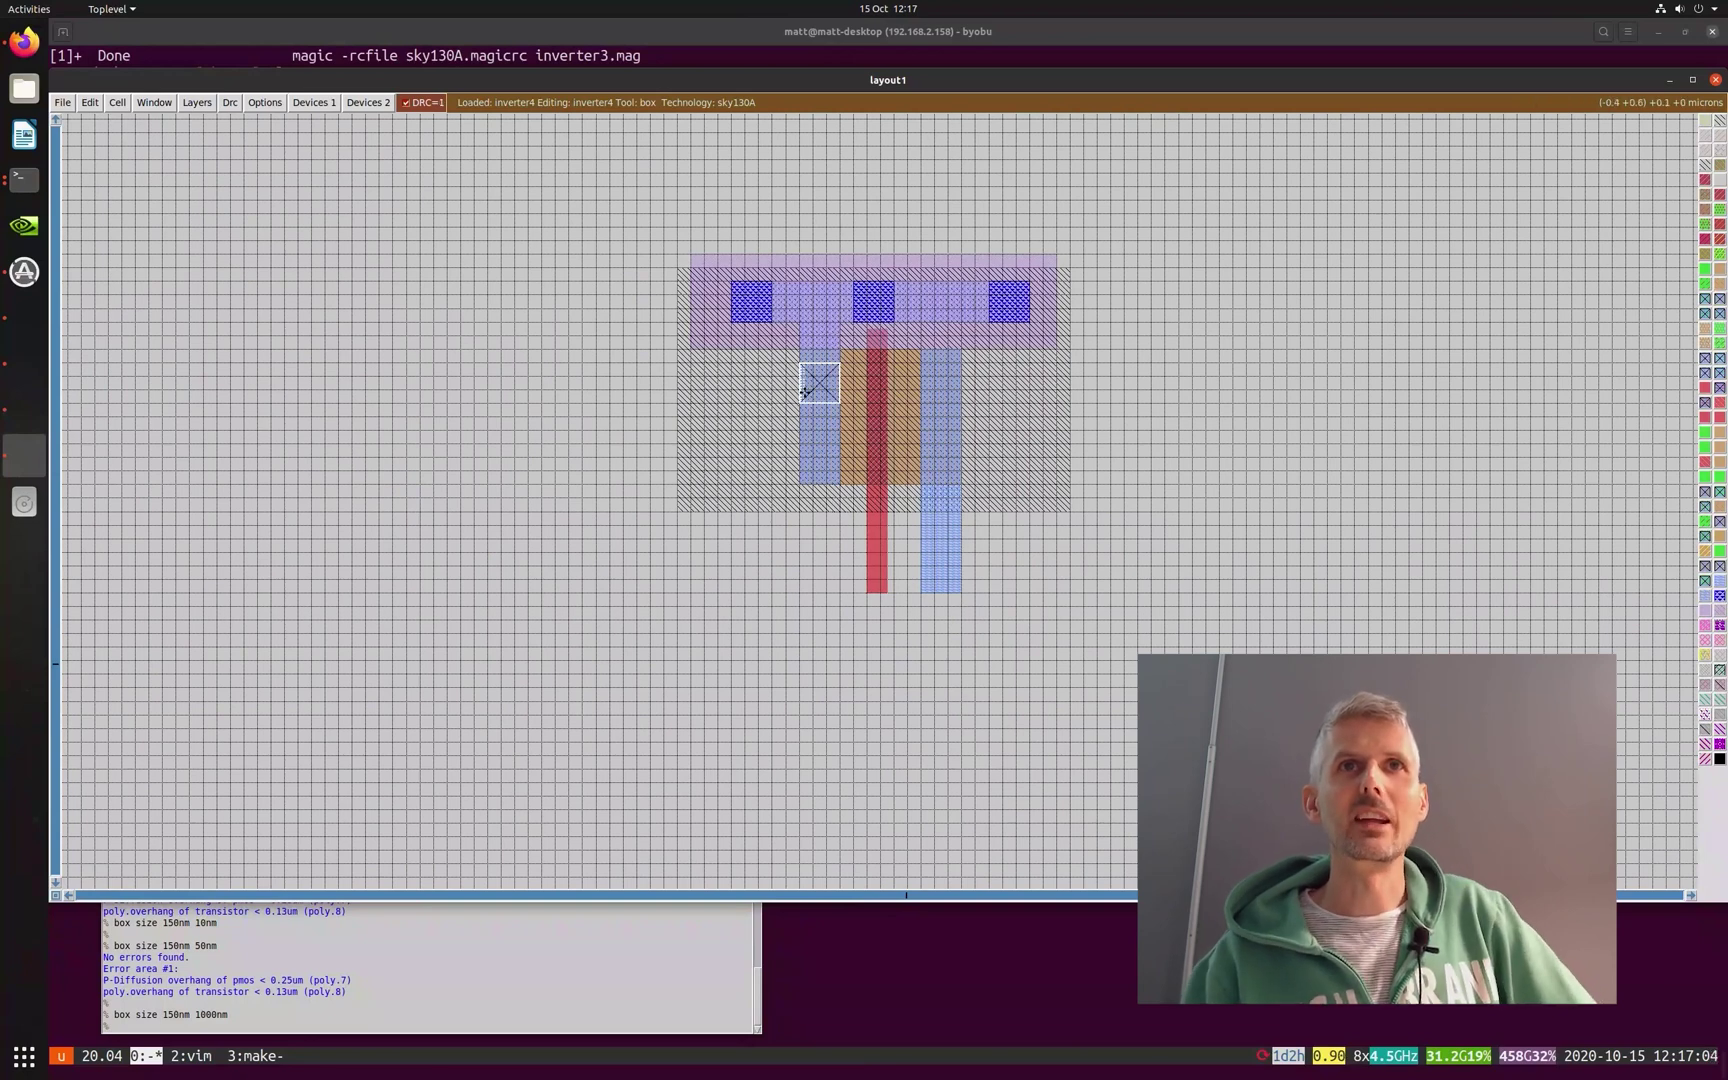
key("colon")
key("Return")
left_click(229, 102)
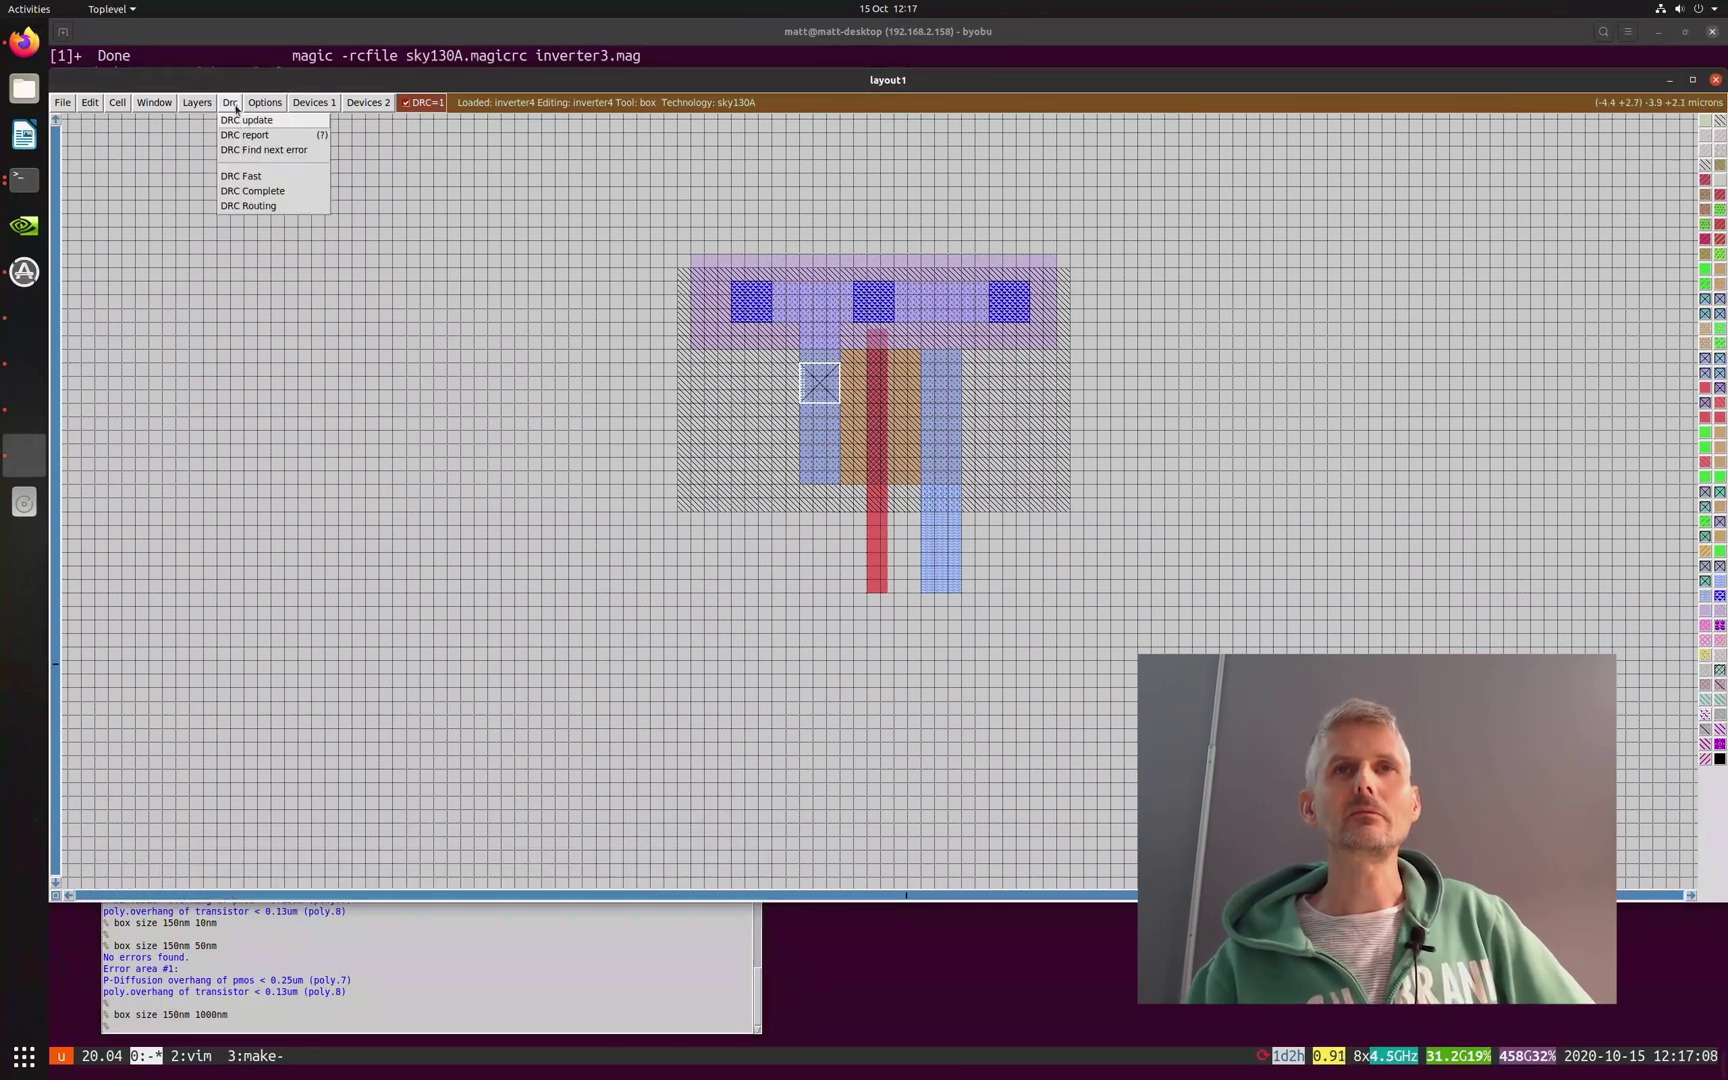
left_click(236, 118)
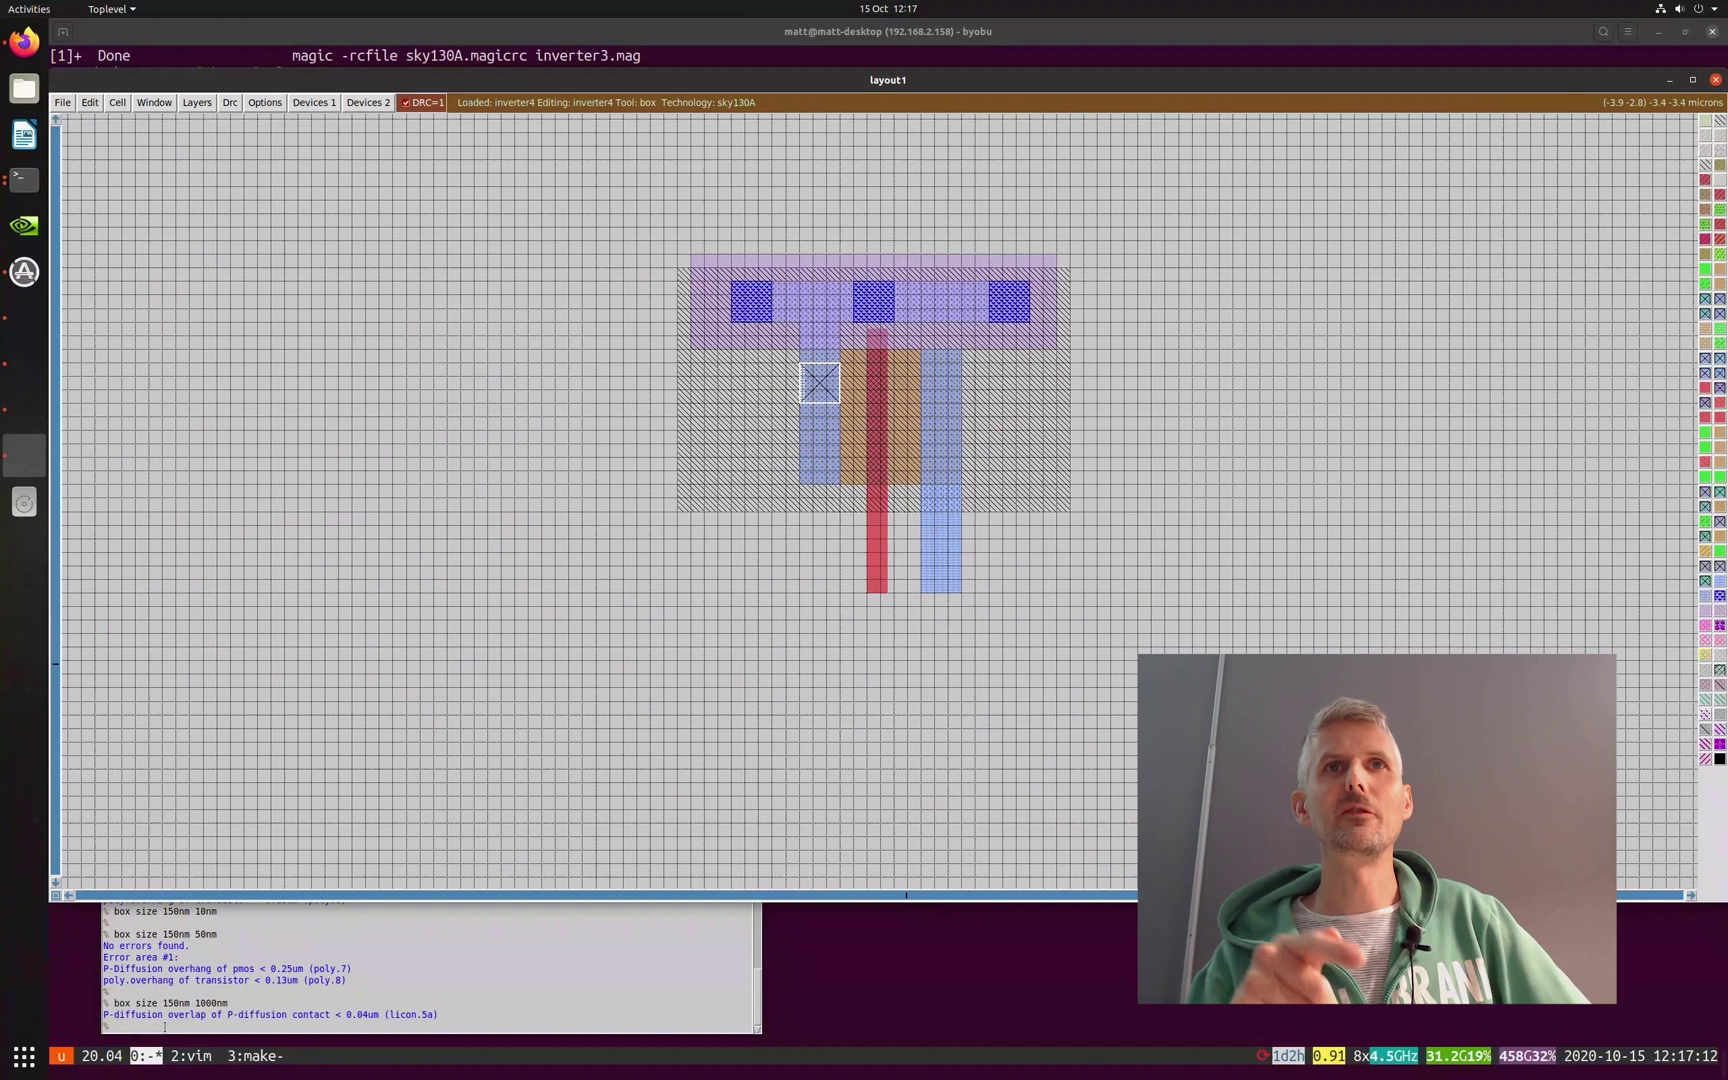
- Undo the undersized p-diffusion contact
key("n")
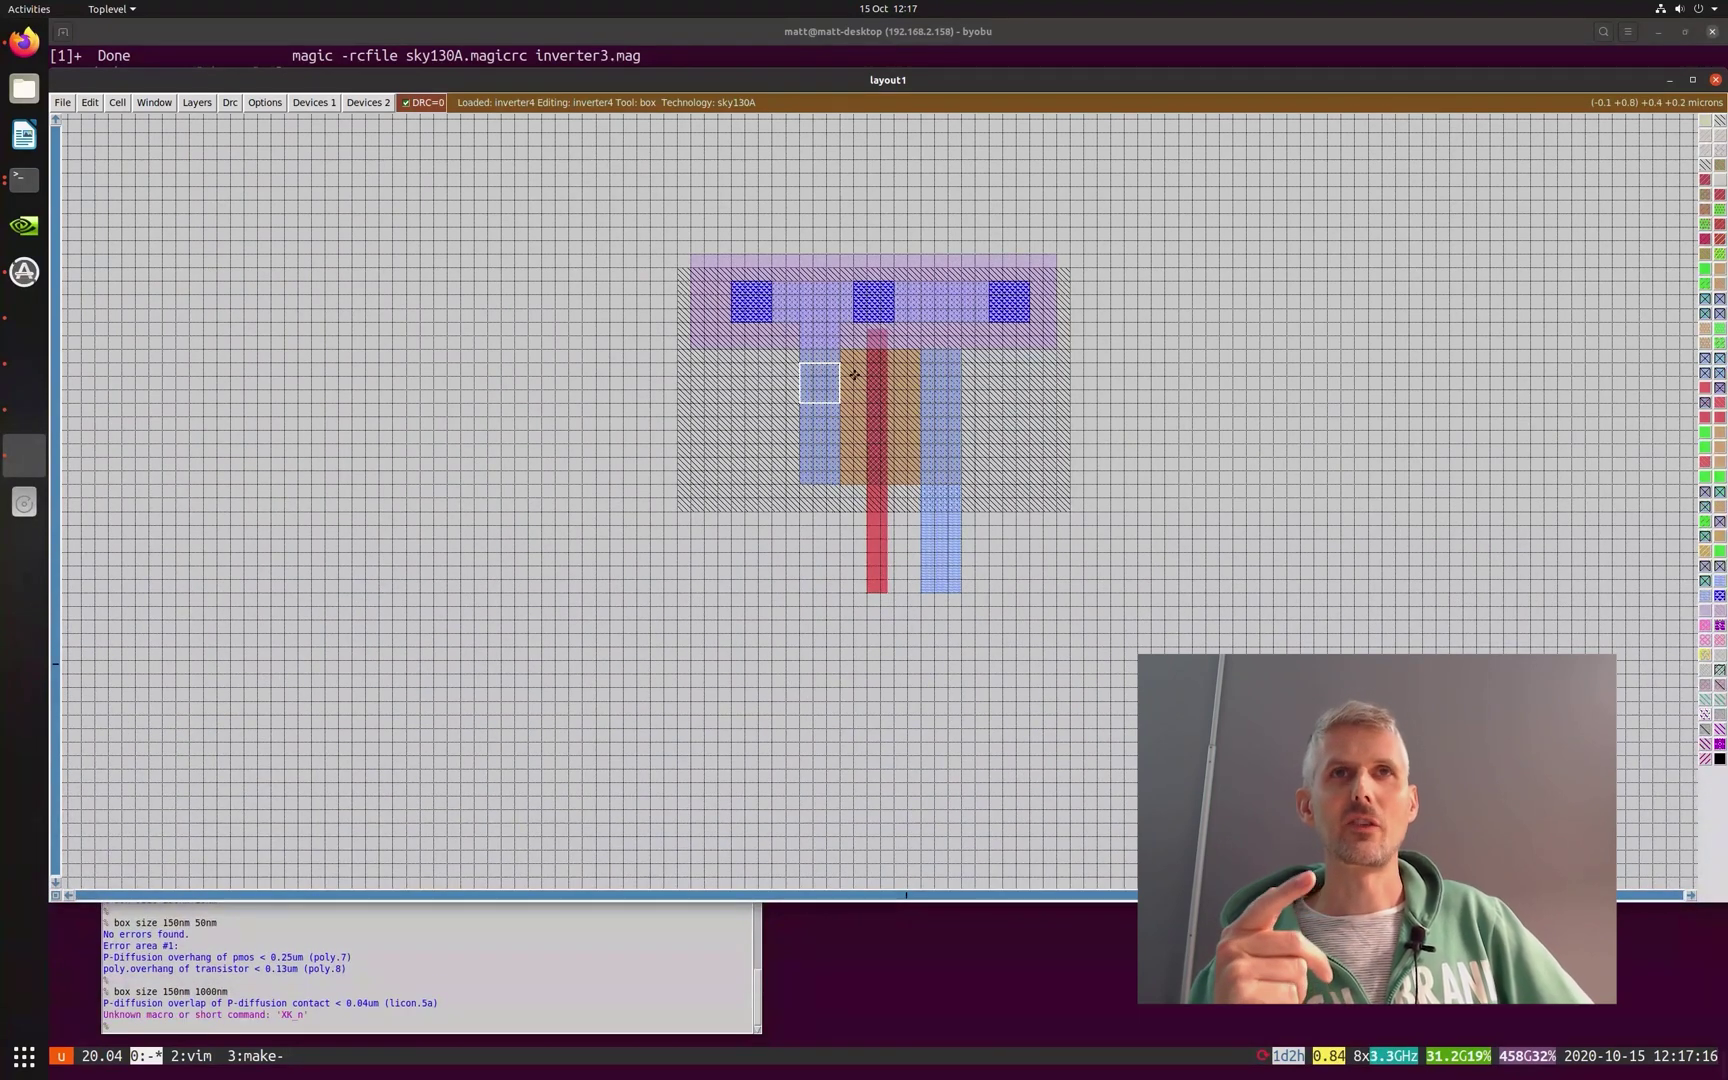
key("BackSpace")
key("colon")
type("undo")
key("Return")
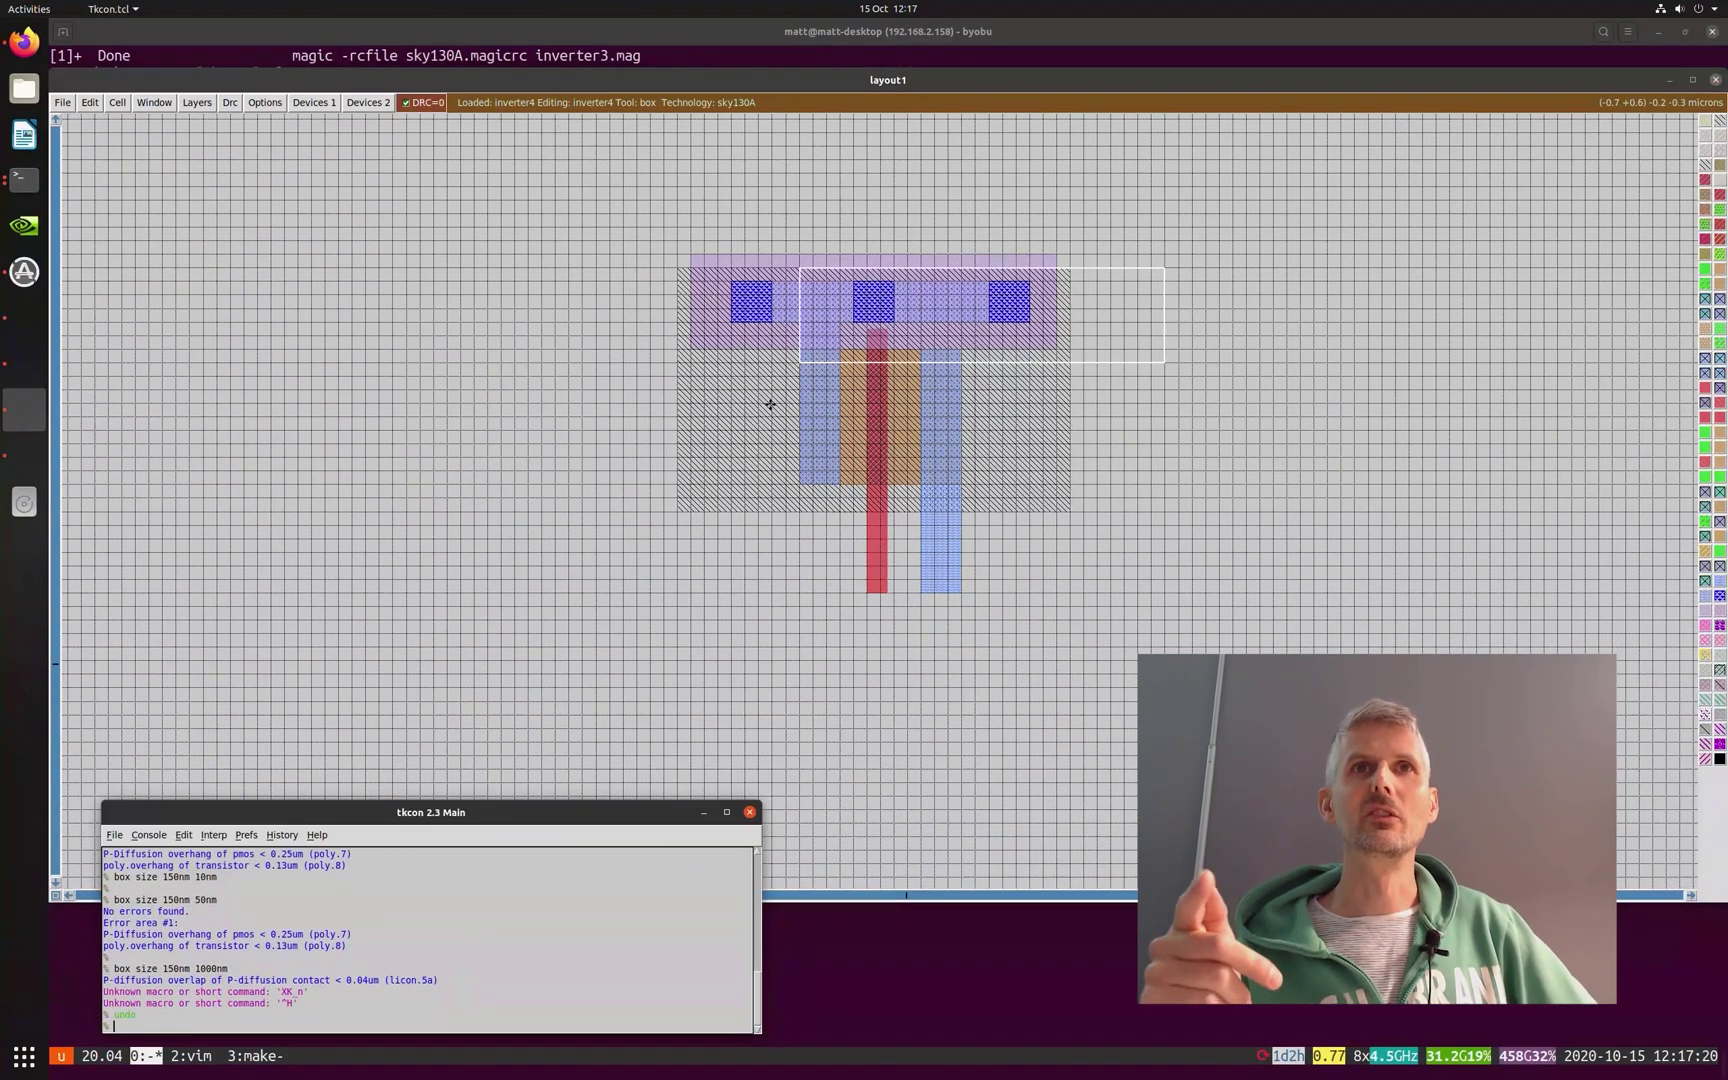
- Zoom in and paint tall pdcontacts on both the left and right diffusion strips
left_click(731, 511)
right_click(975, 308)
key("z")
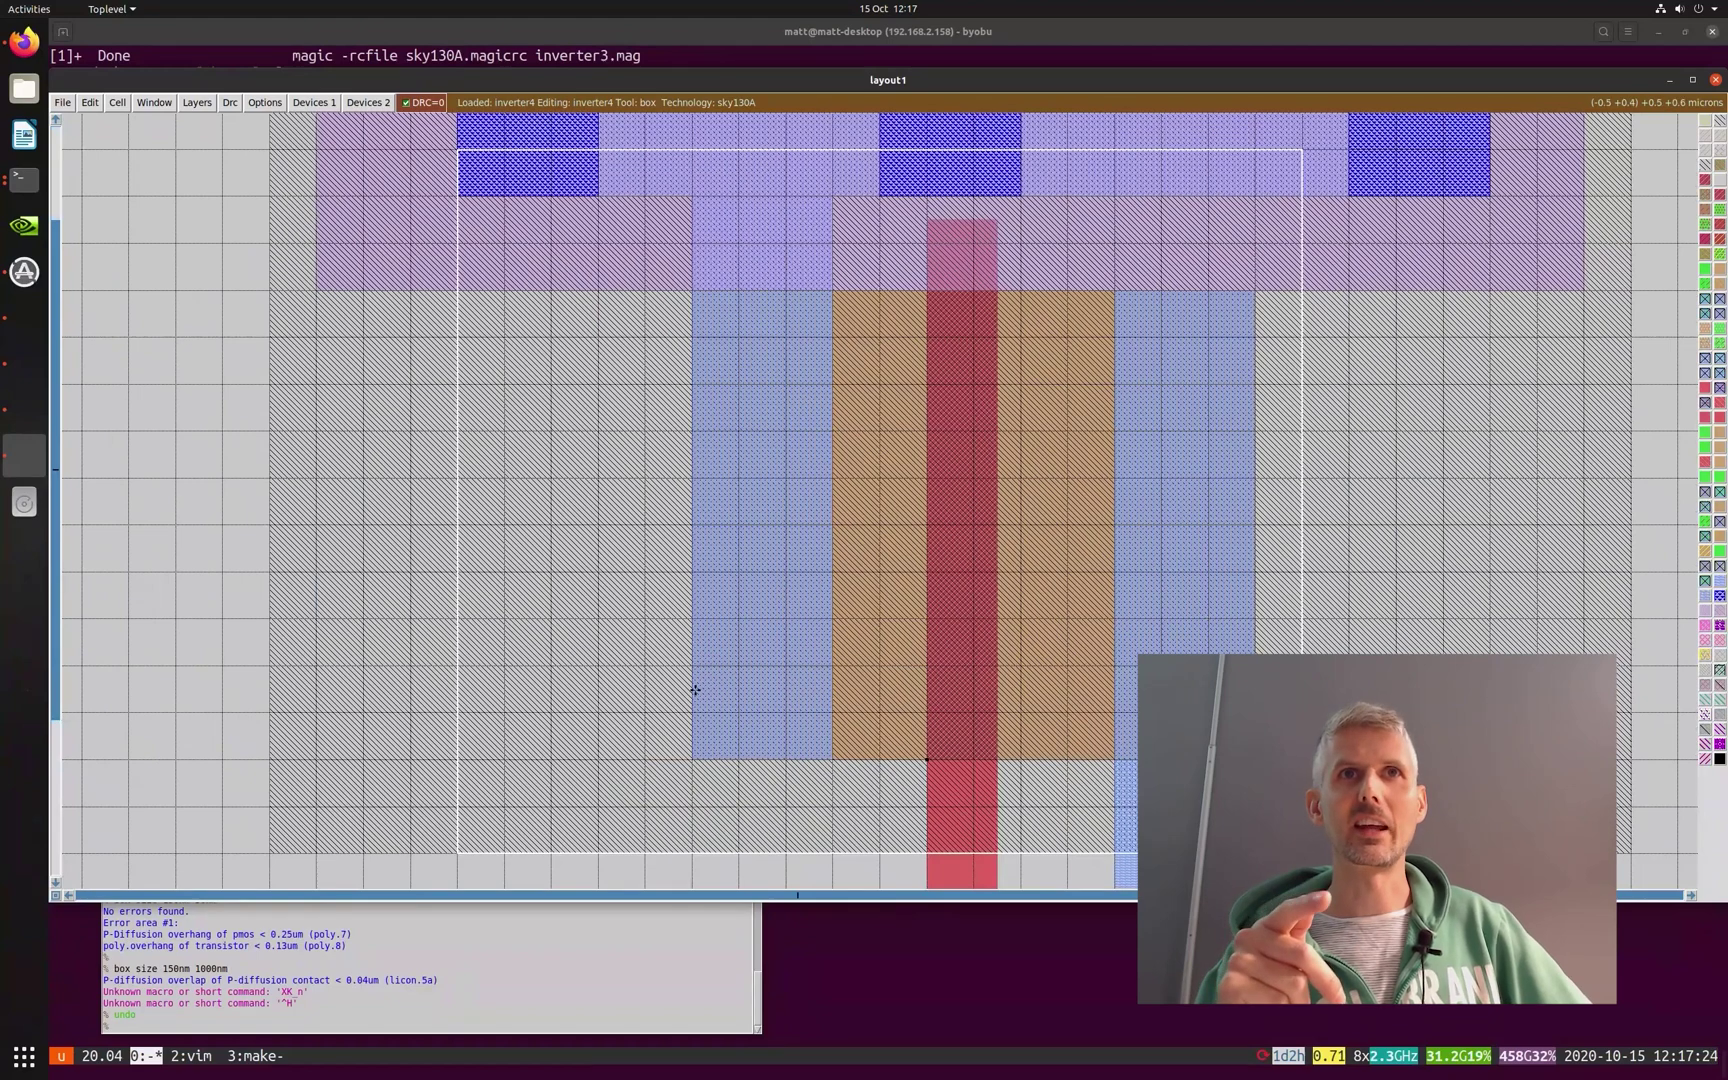
left_click(738, 337)
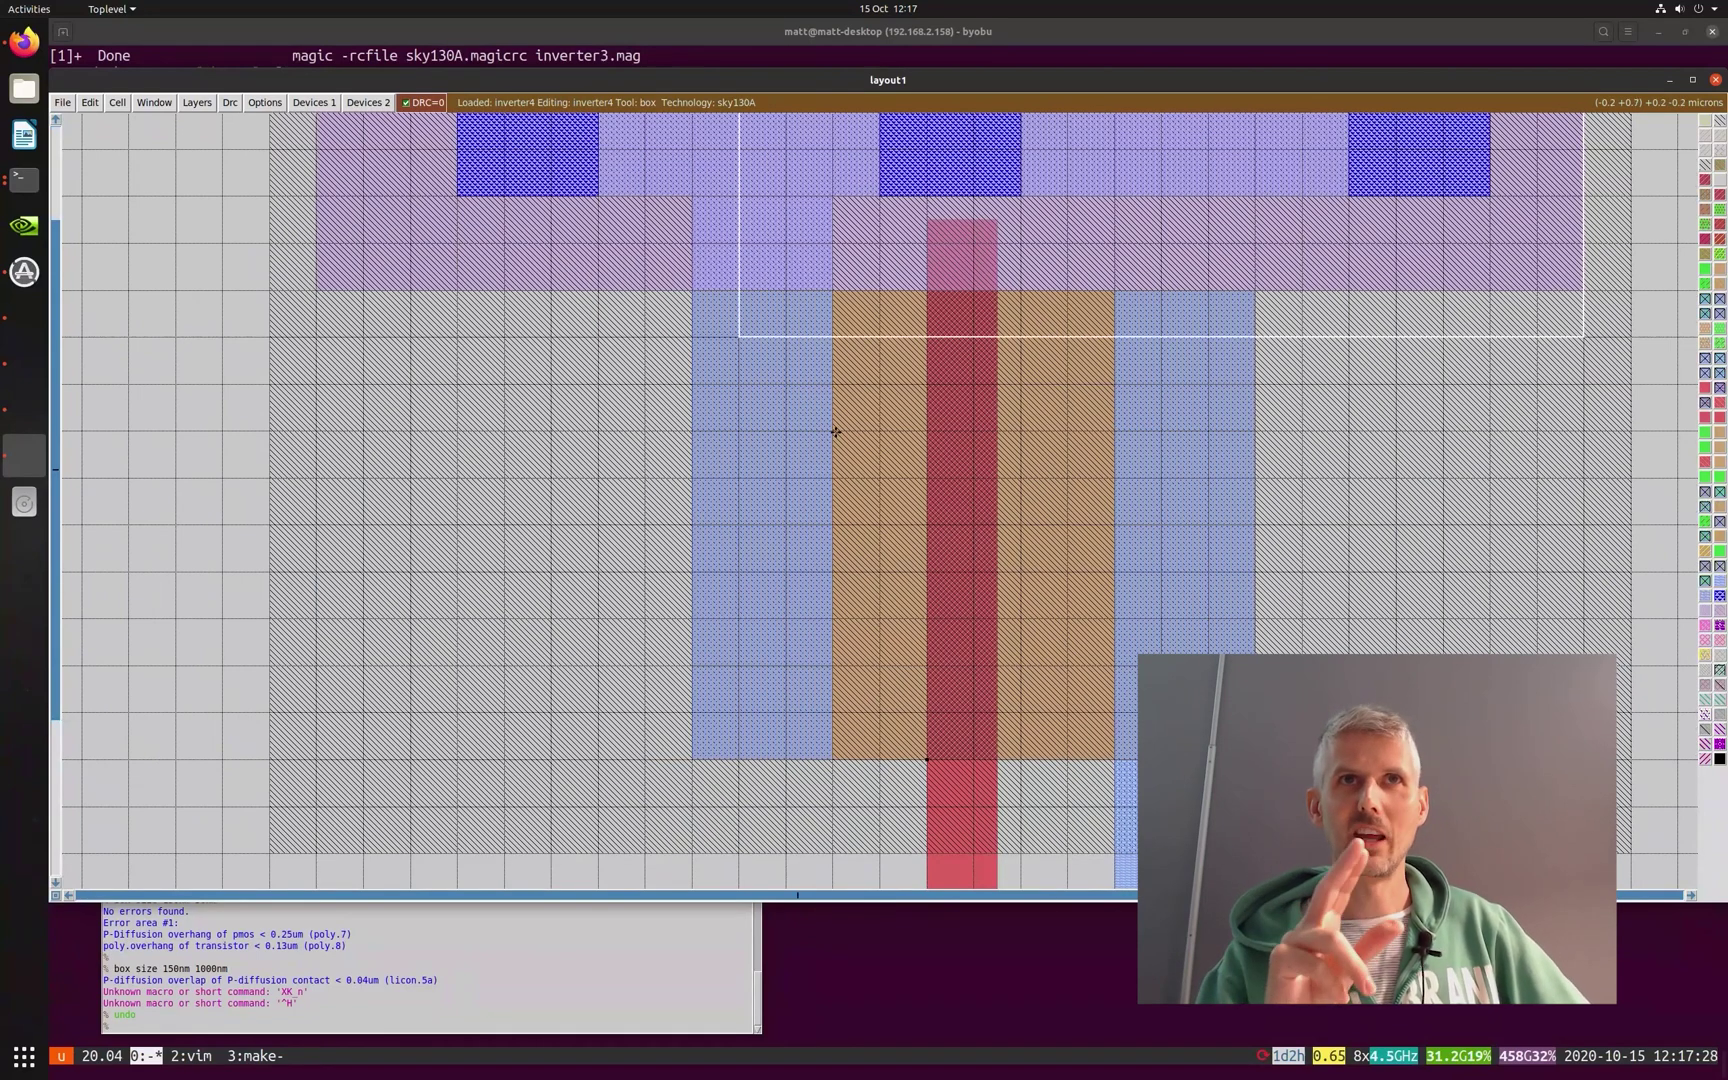
right_click(830, 435)
right_click(830, 478)
left_click(739, 337)
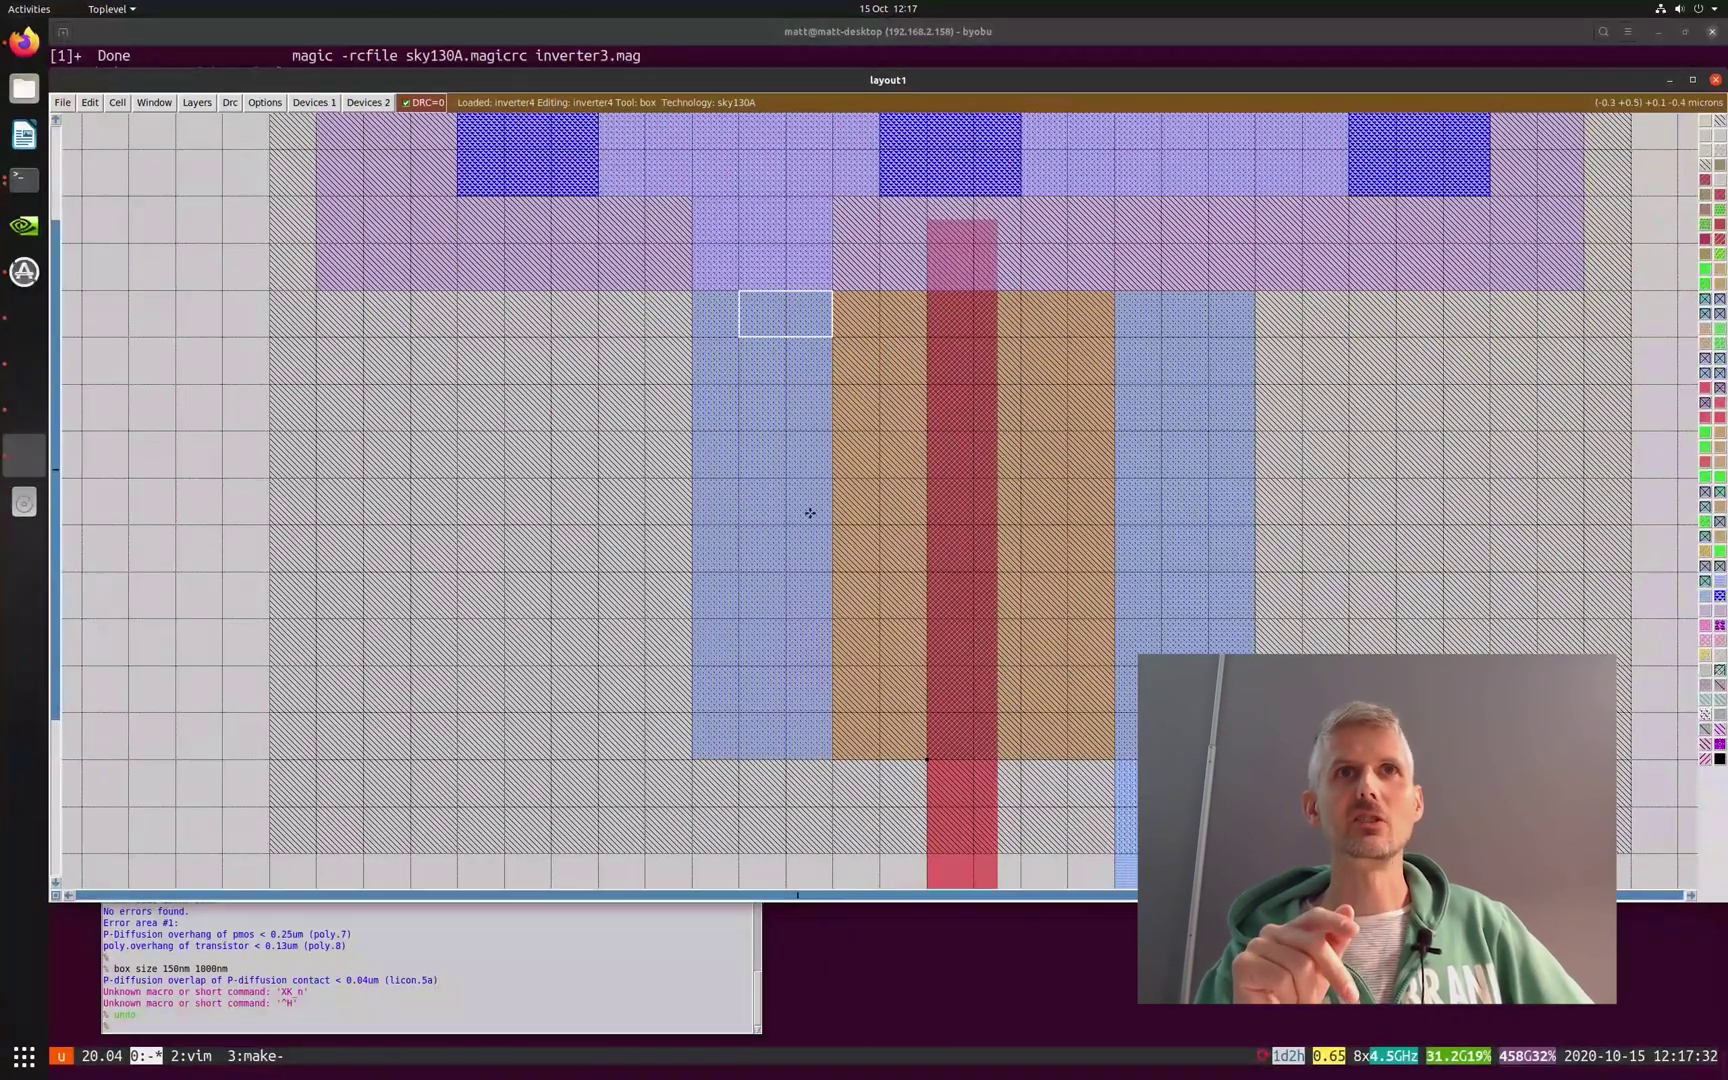
right_click(831, 524)
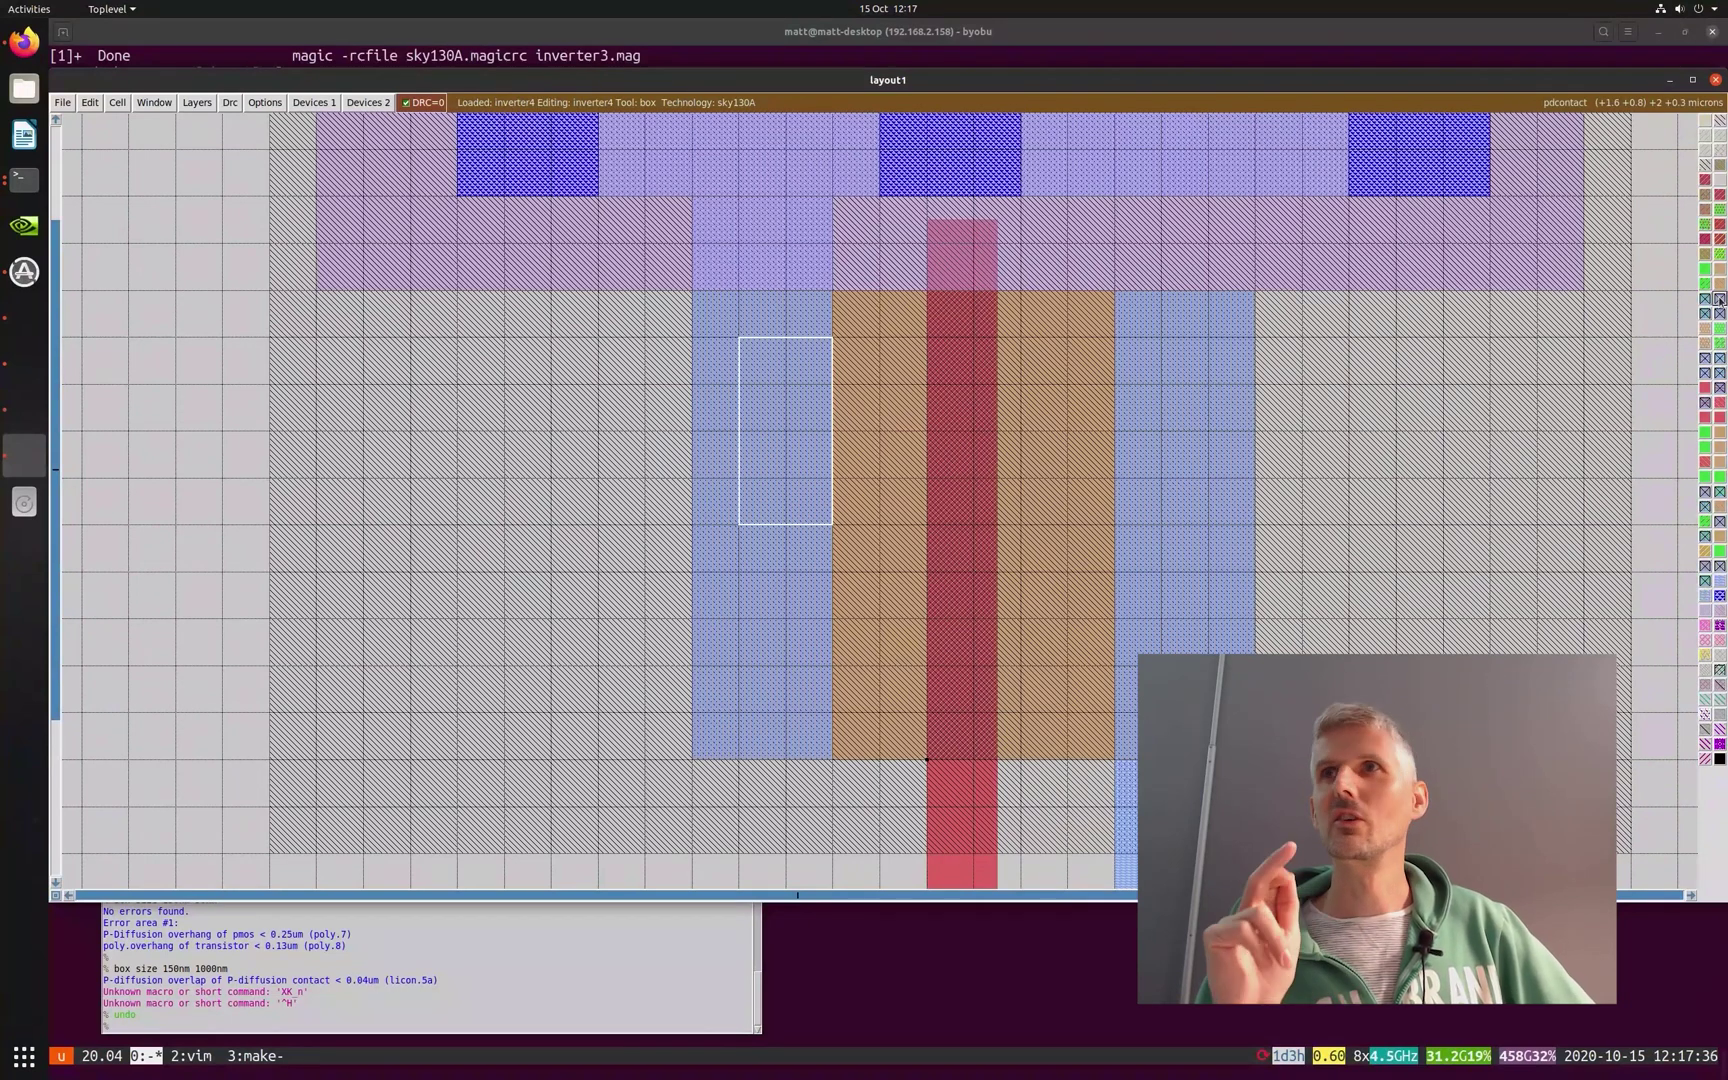
middle_click(1719, 298)
left_click(1116, 524)
middle_click(791, 435)
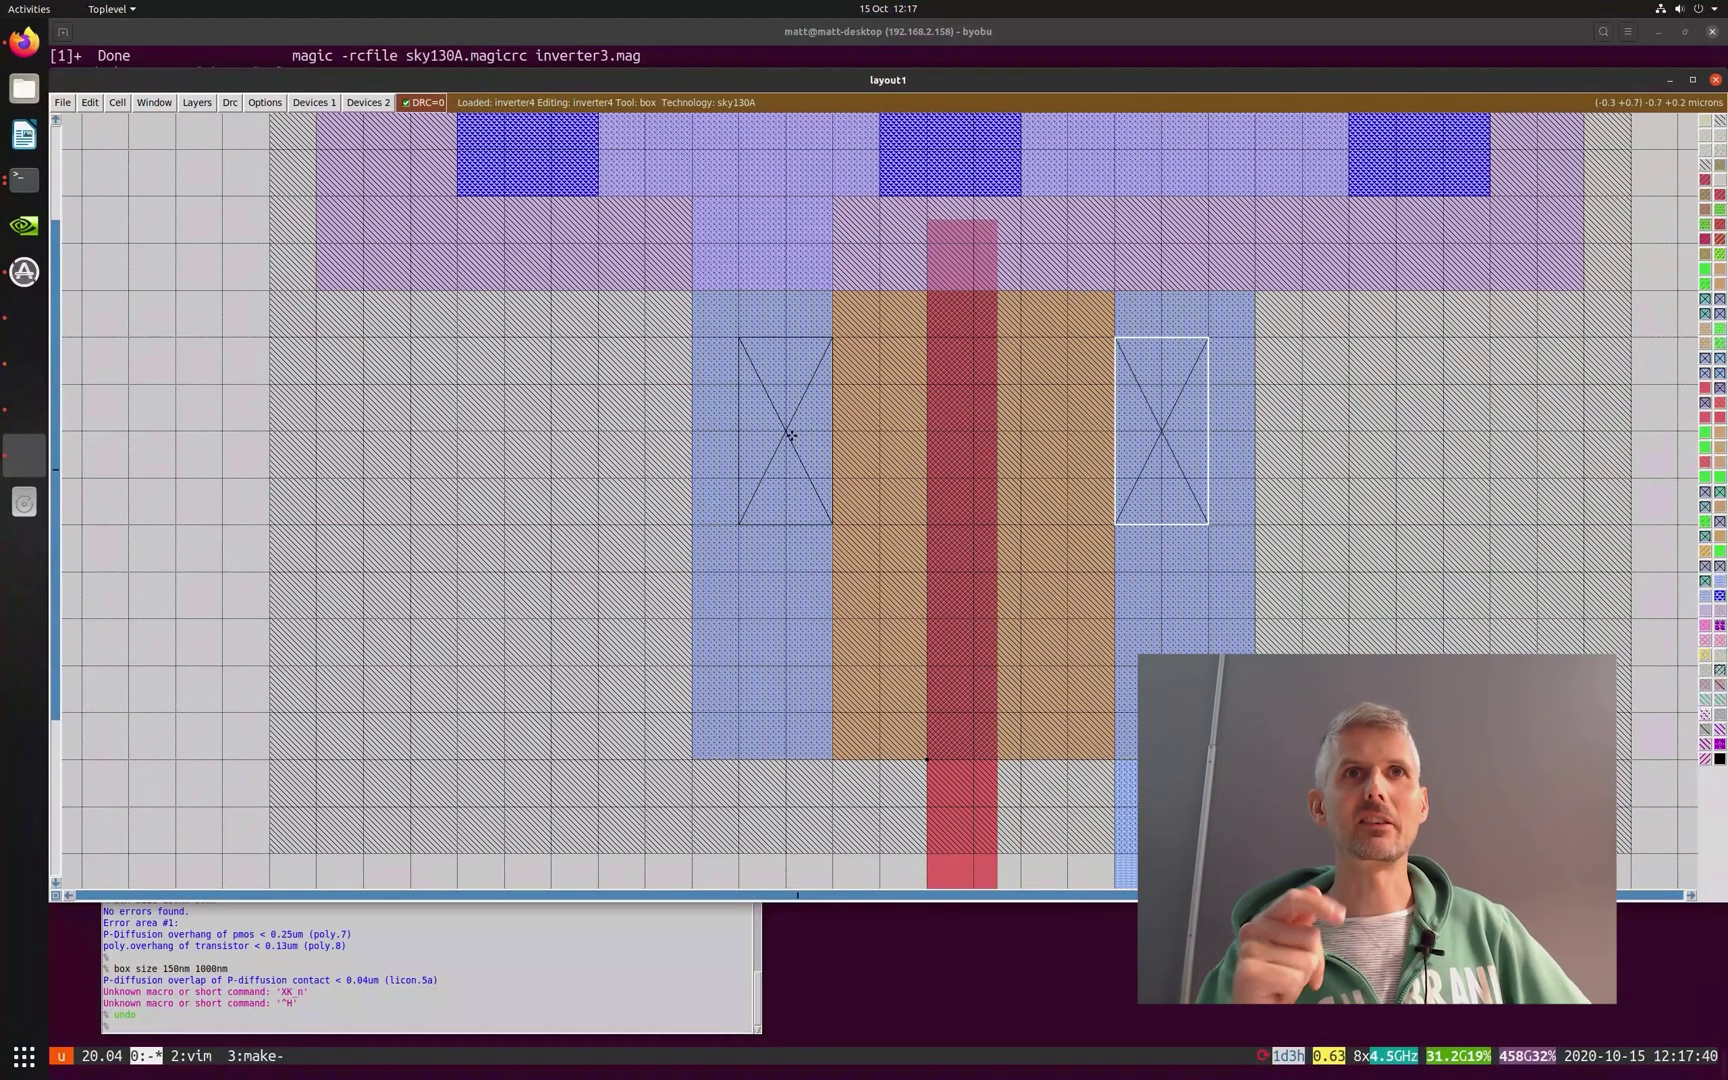
key("shift+z")
key("shift+z")
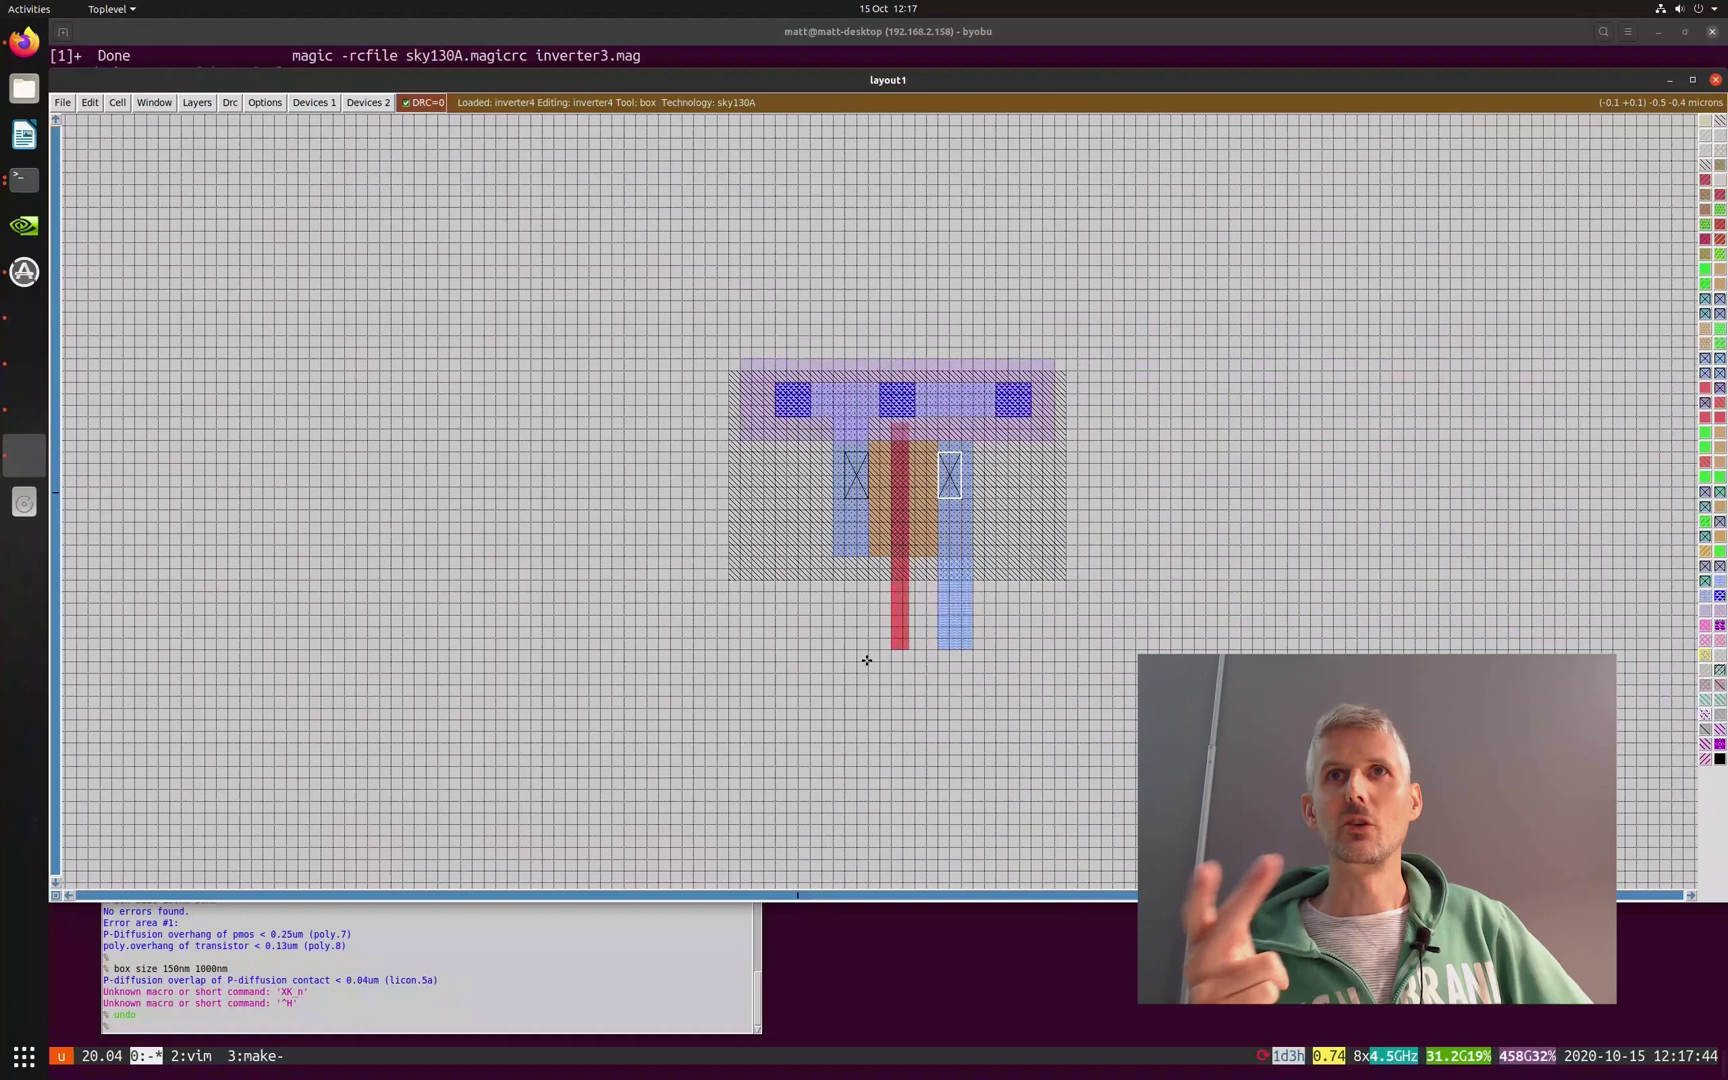
- Select the upper-left contact and label it VPWR
key("s")
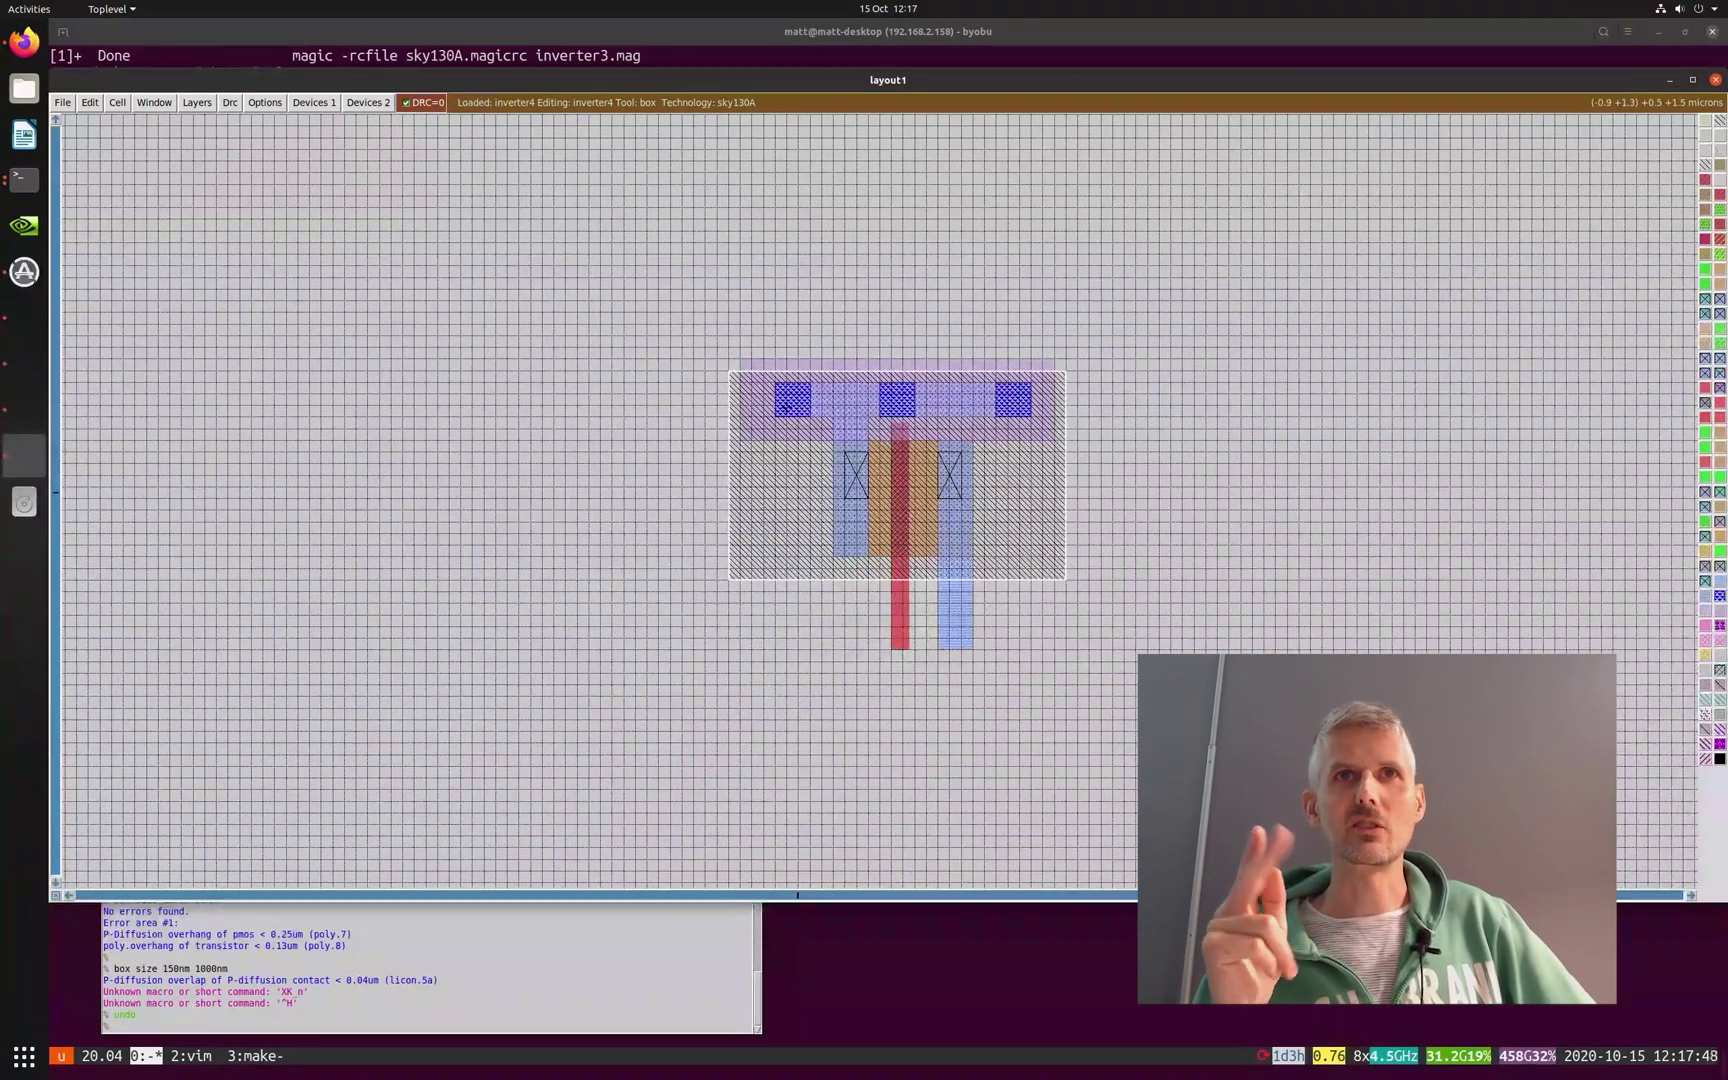
key("s")
left_click(304, 1030)
type("label")
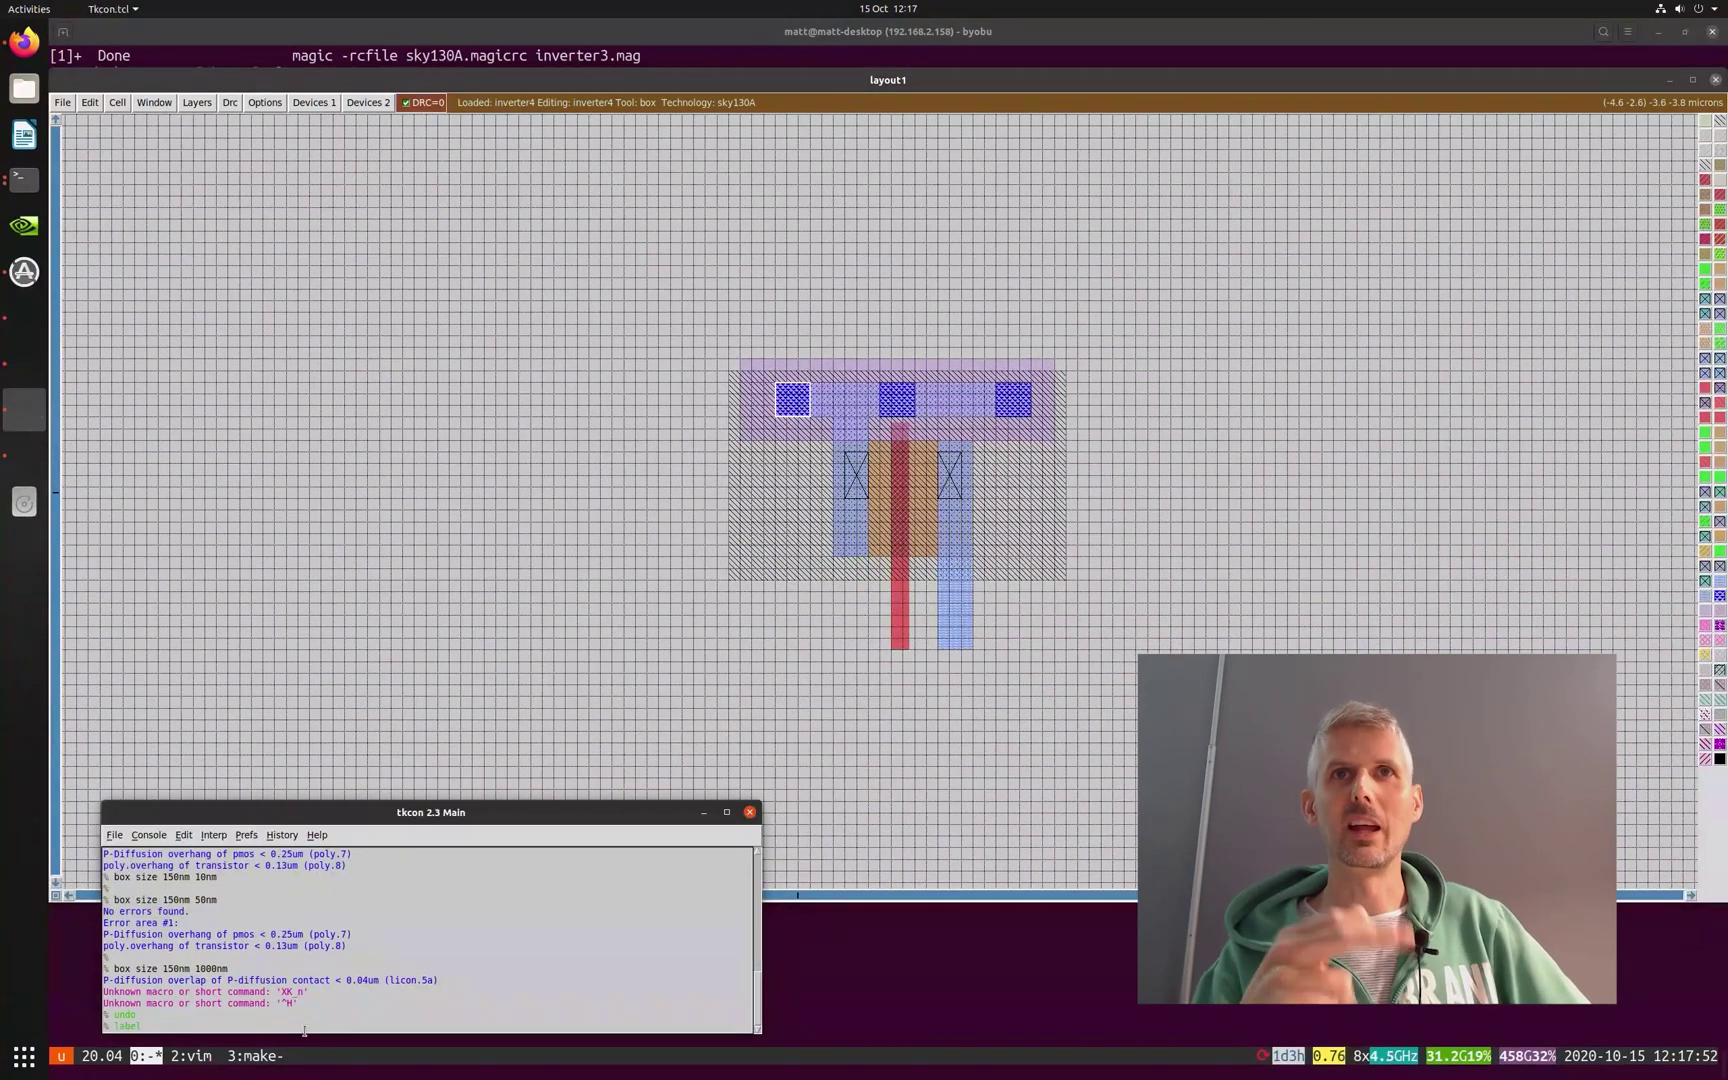
type(" VPWR")
key("Return")
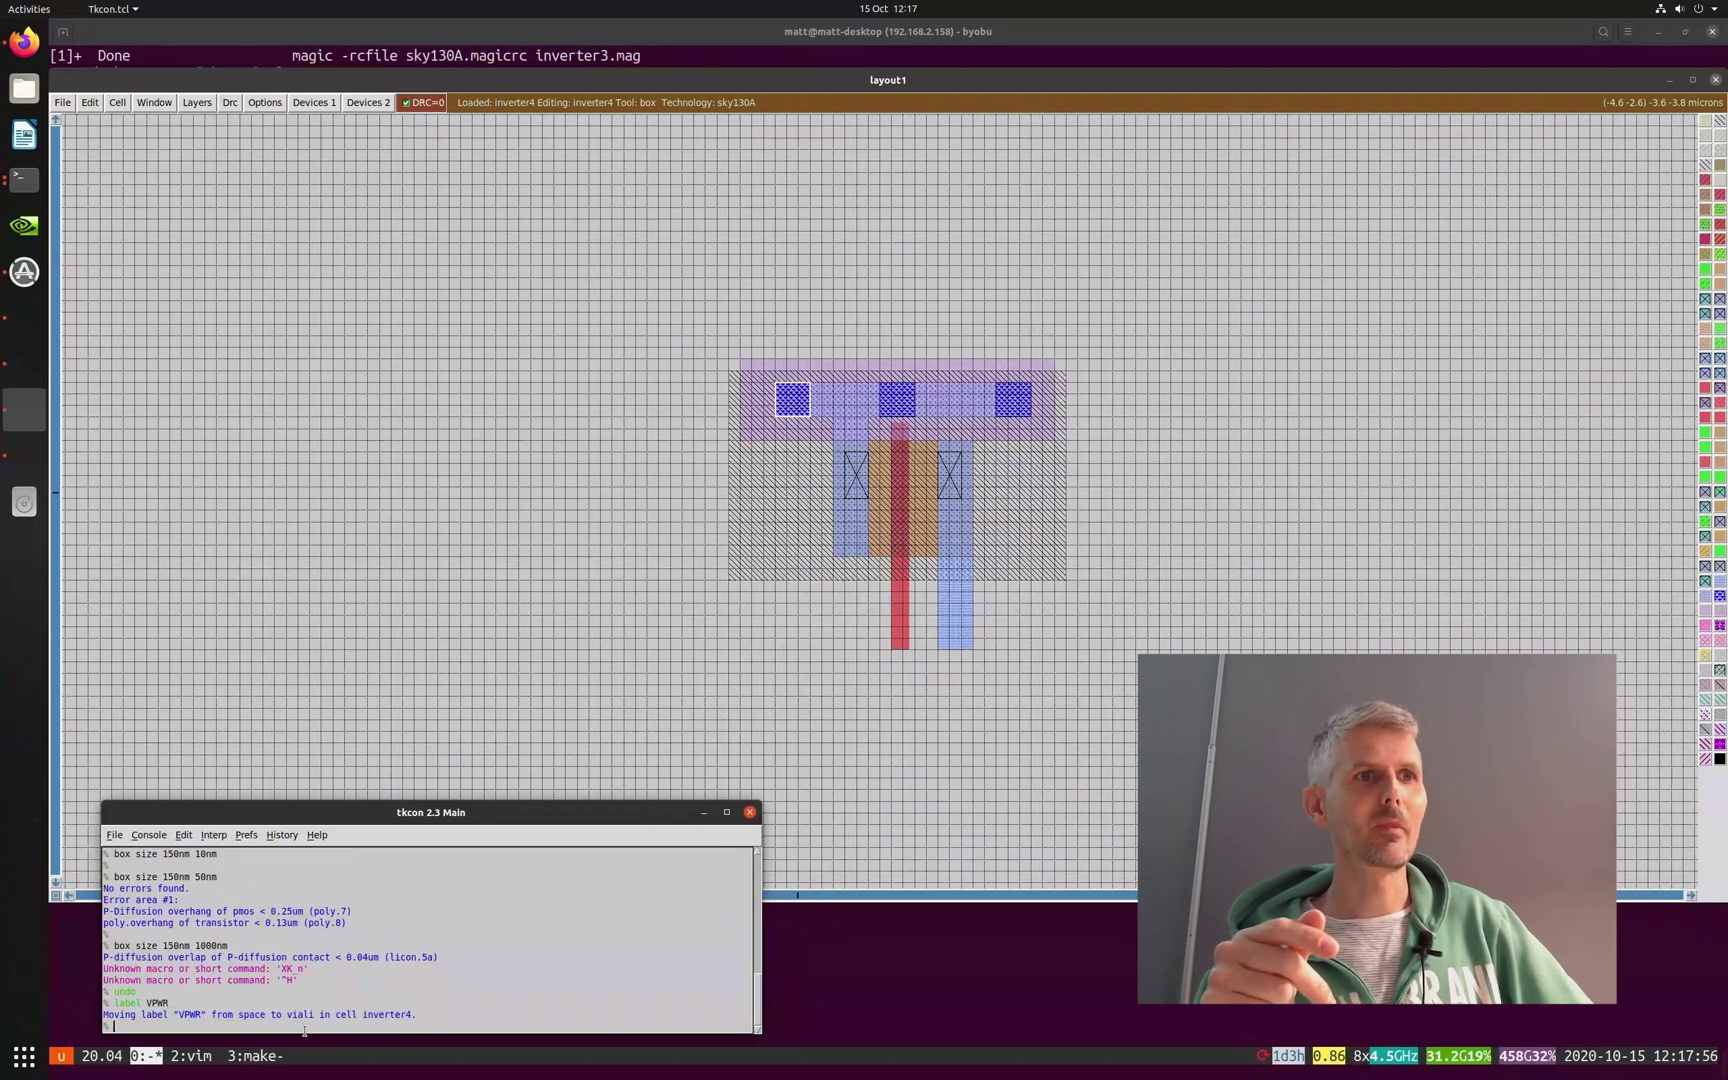
- Select the n-well and label it NWELL
left_click(744, 501)
key("s")
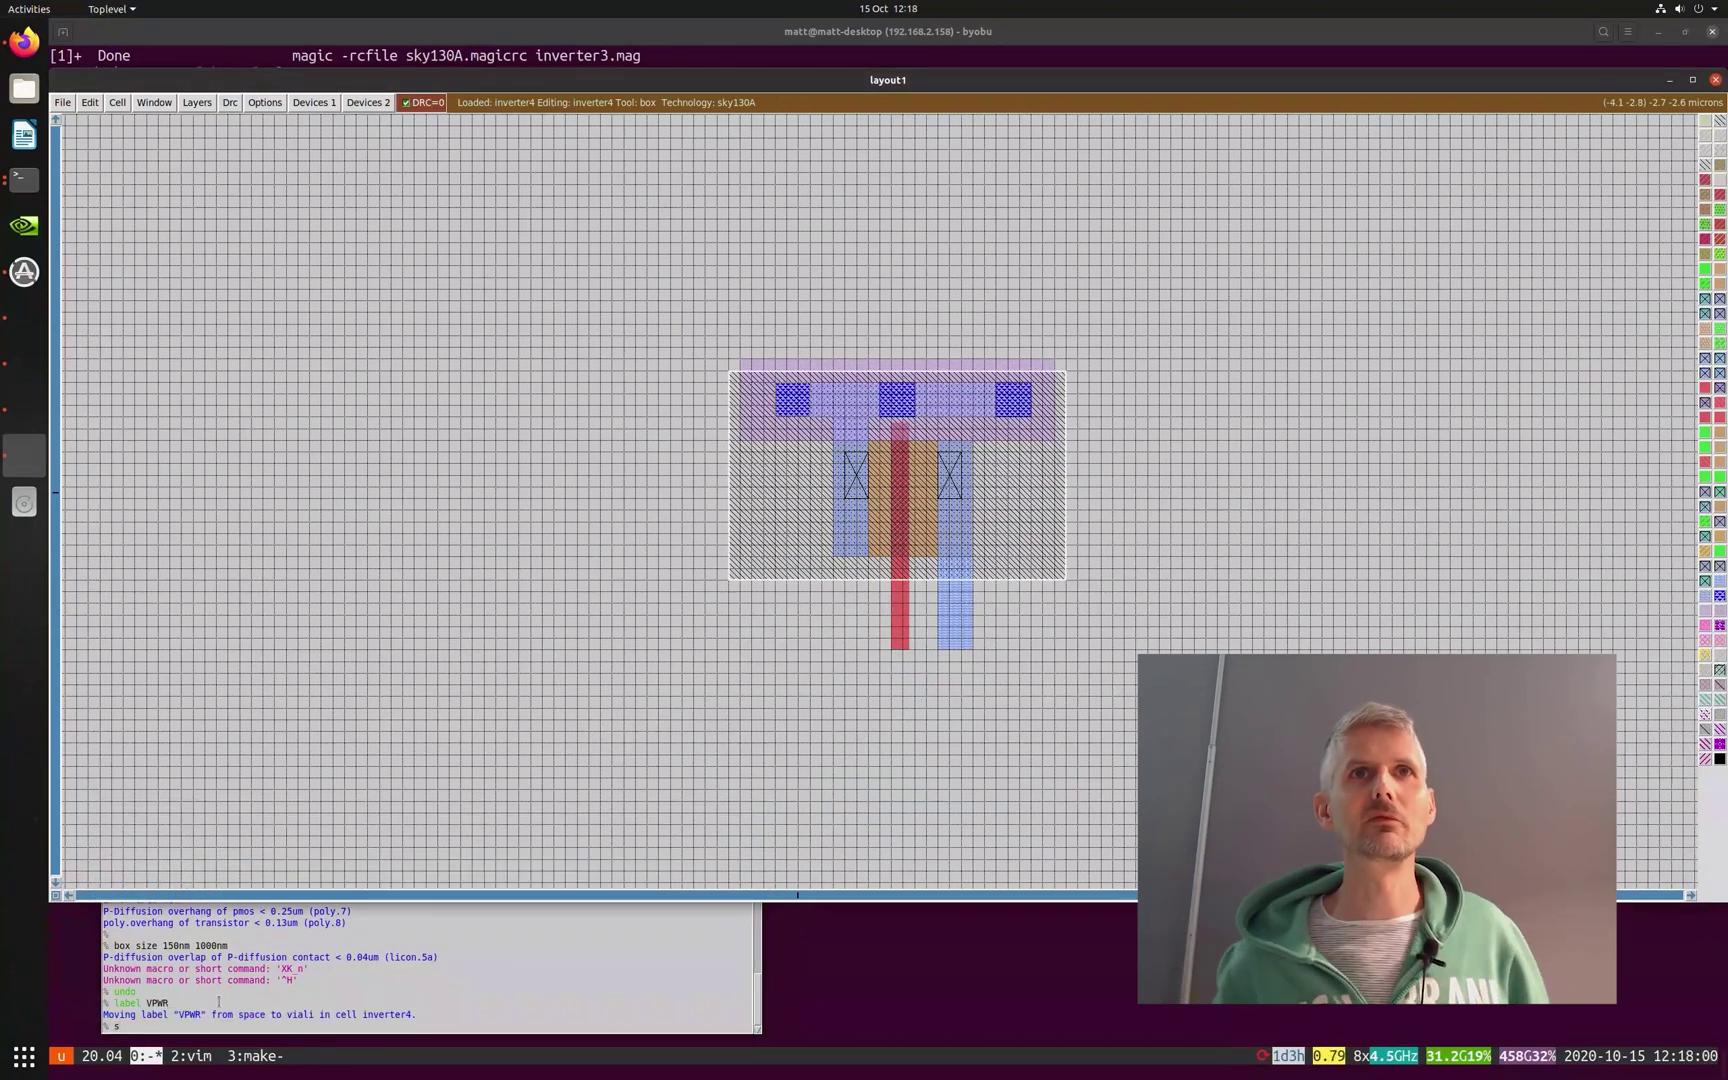
left_click(190, 1027)
type("s")
type("bel ")
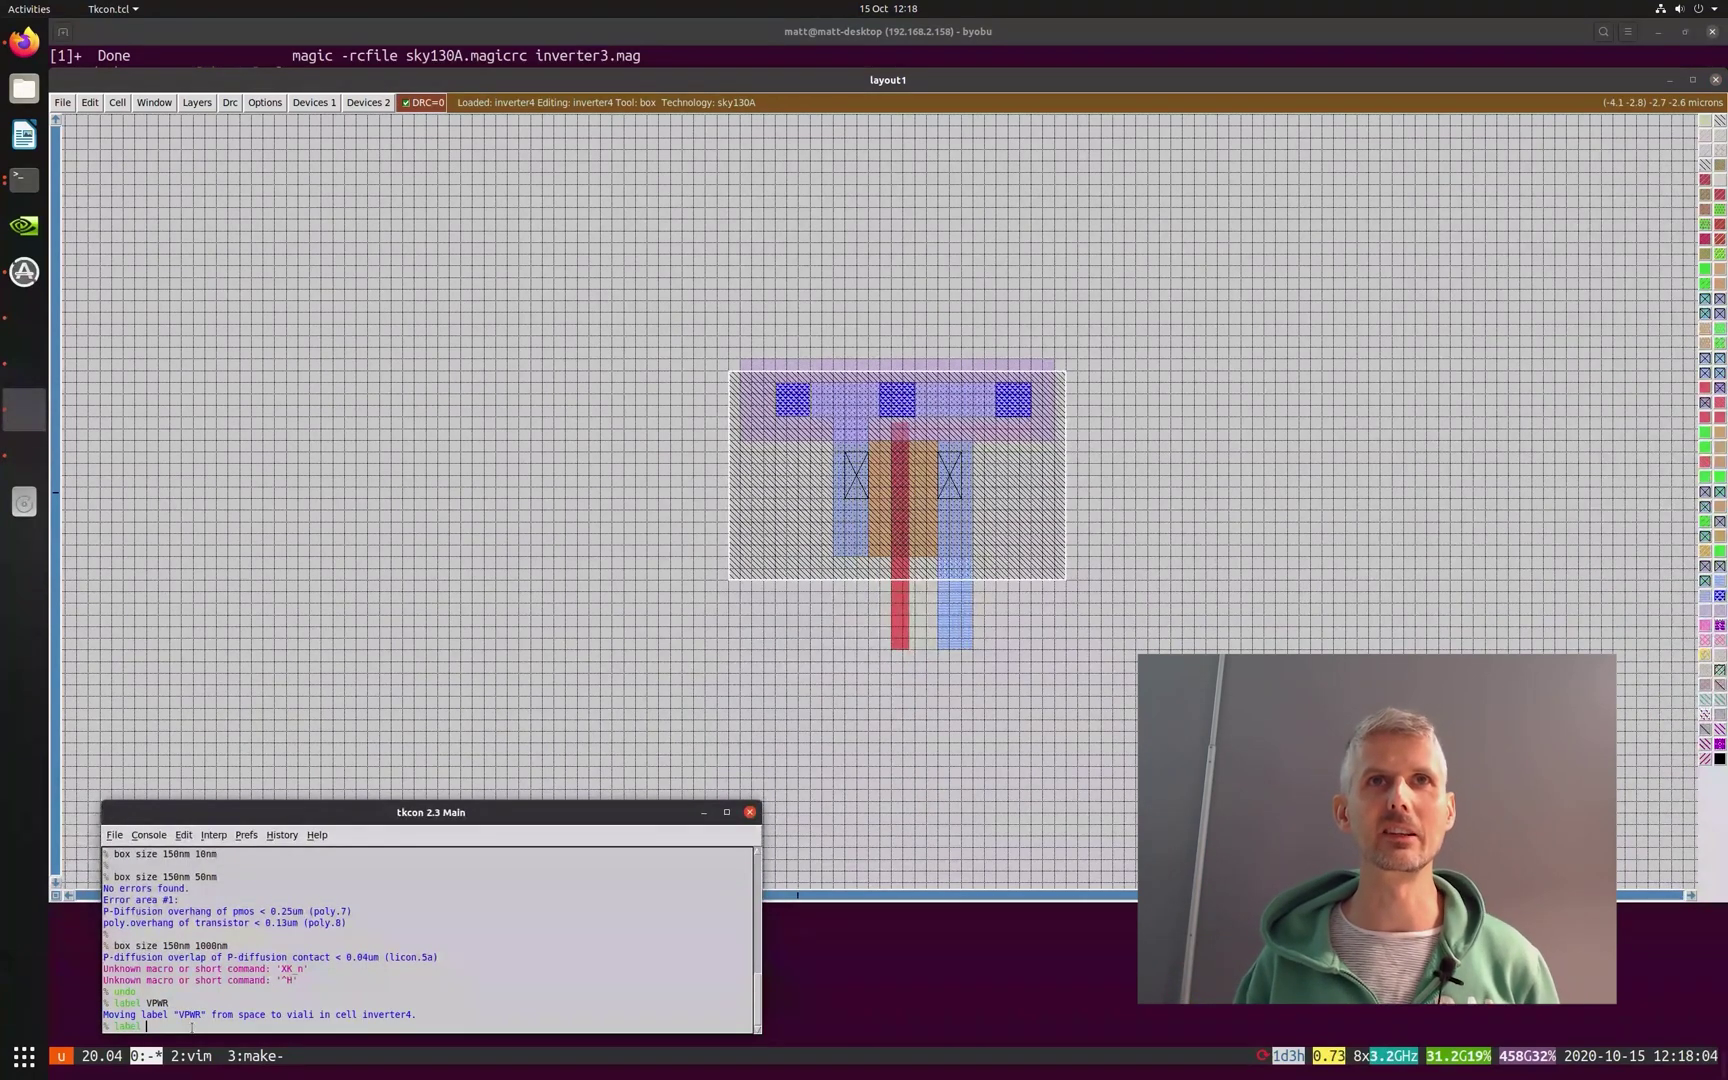
type("NWELL")
key("Return")
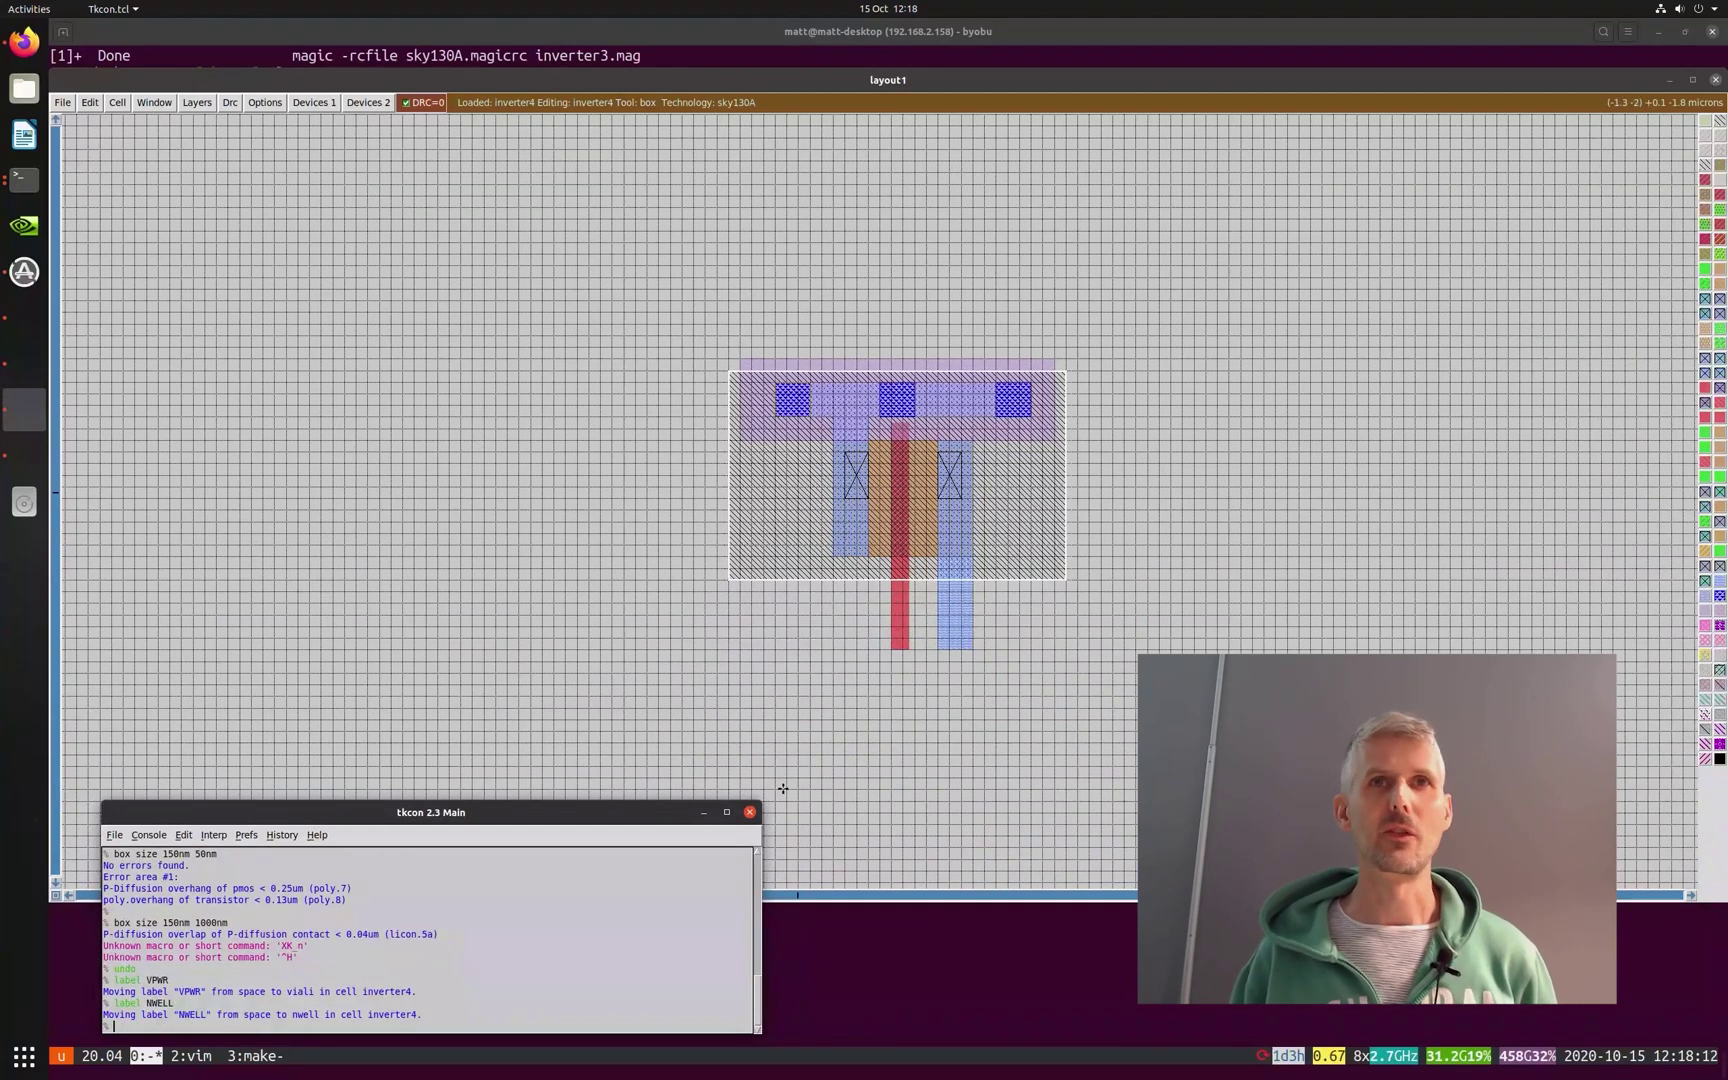
scroll(910, 690, "down", 2)
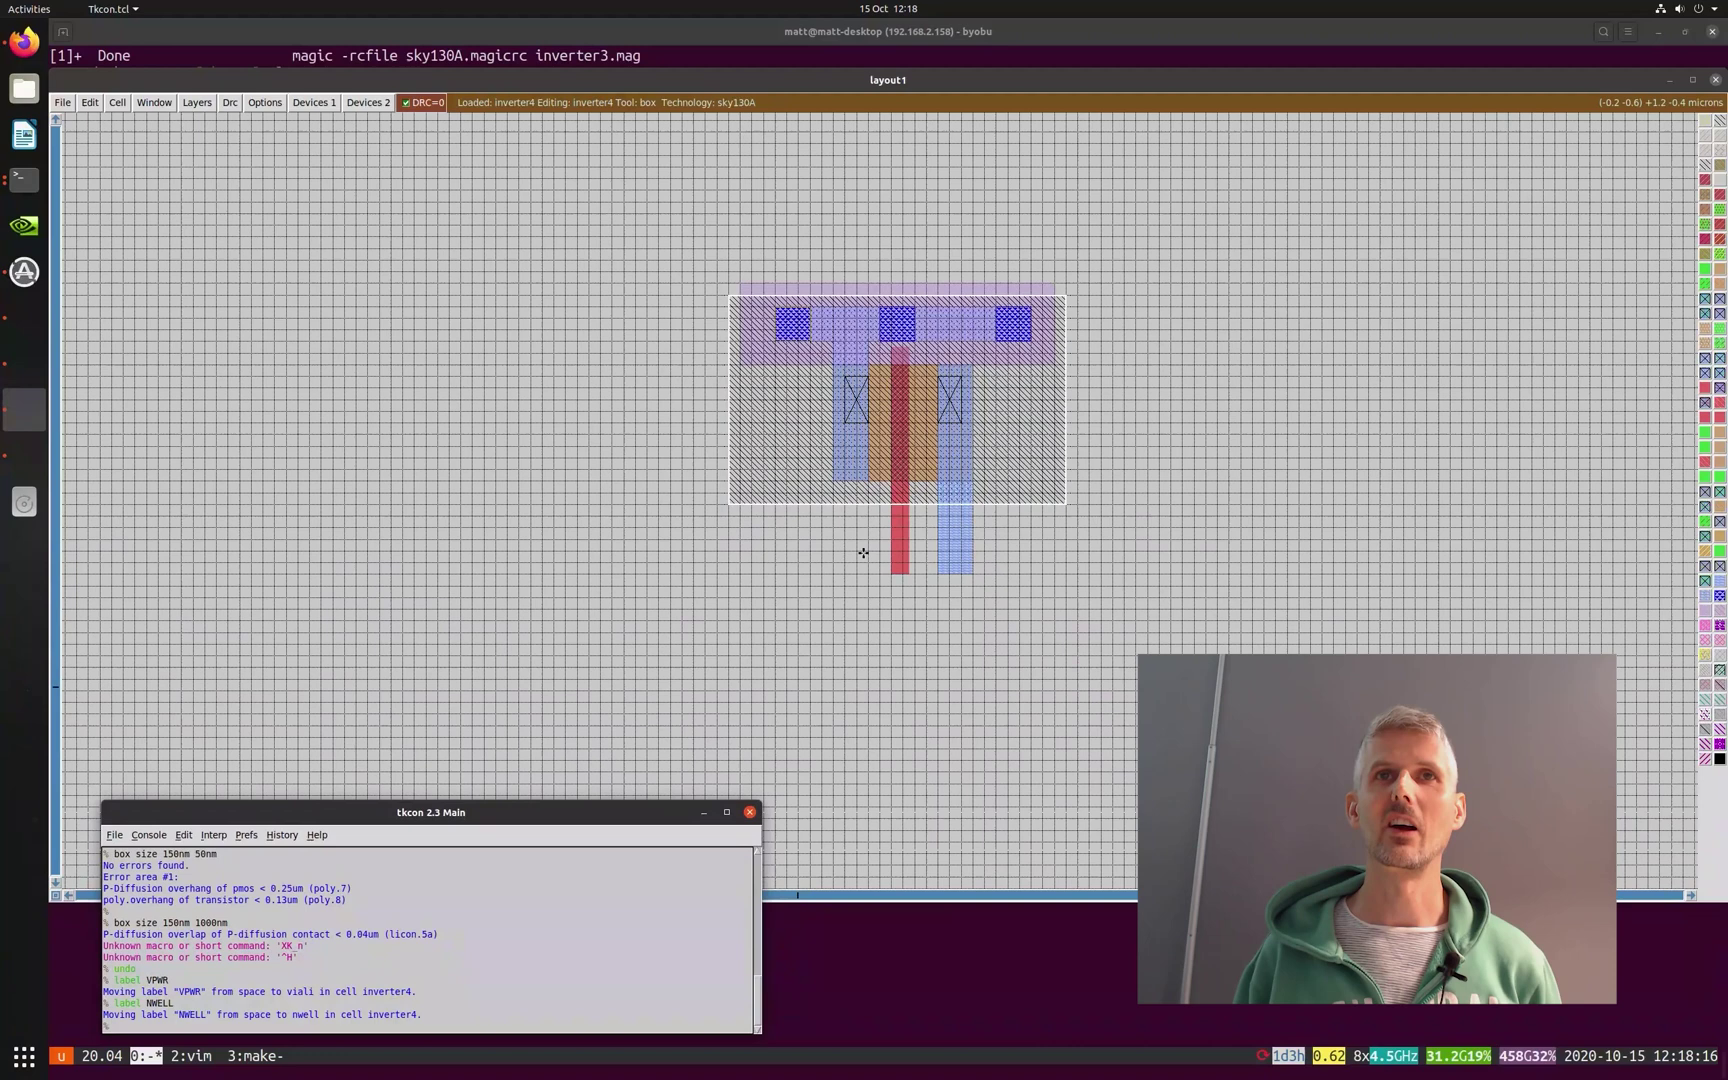
- Paint a small poly pad below the gate's lower end and zoom into it
left_click(834, 515)
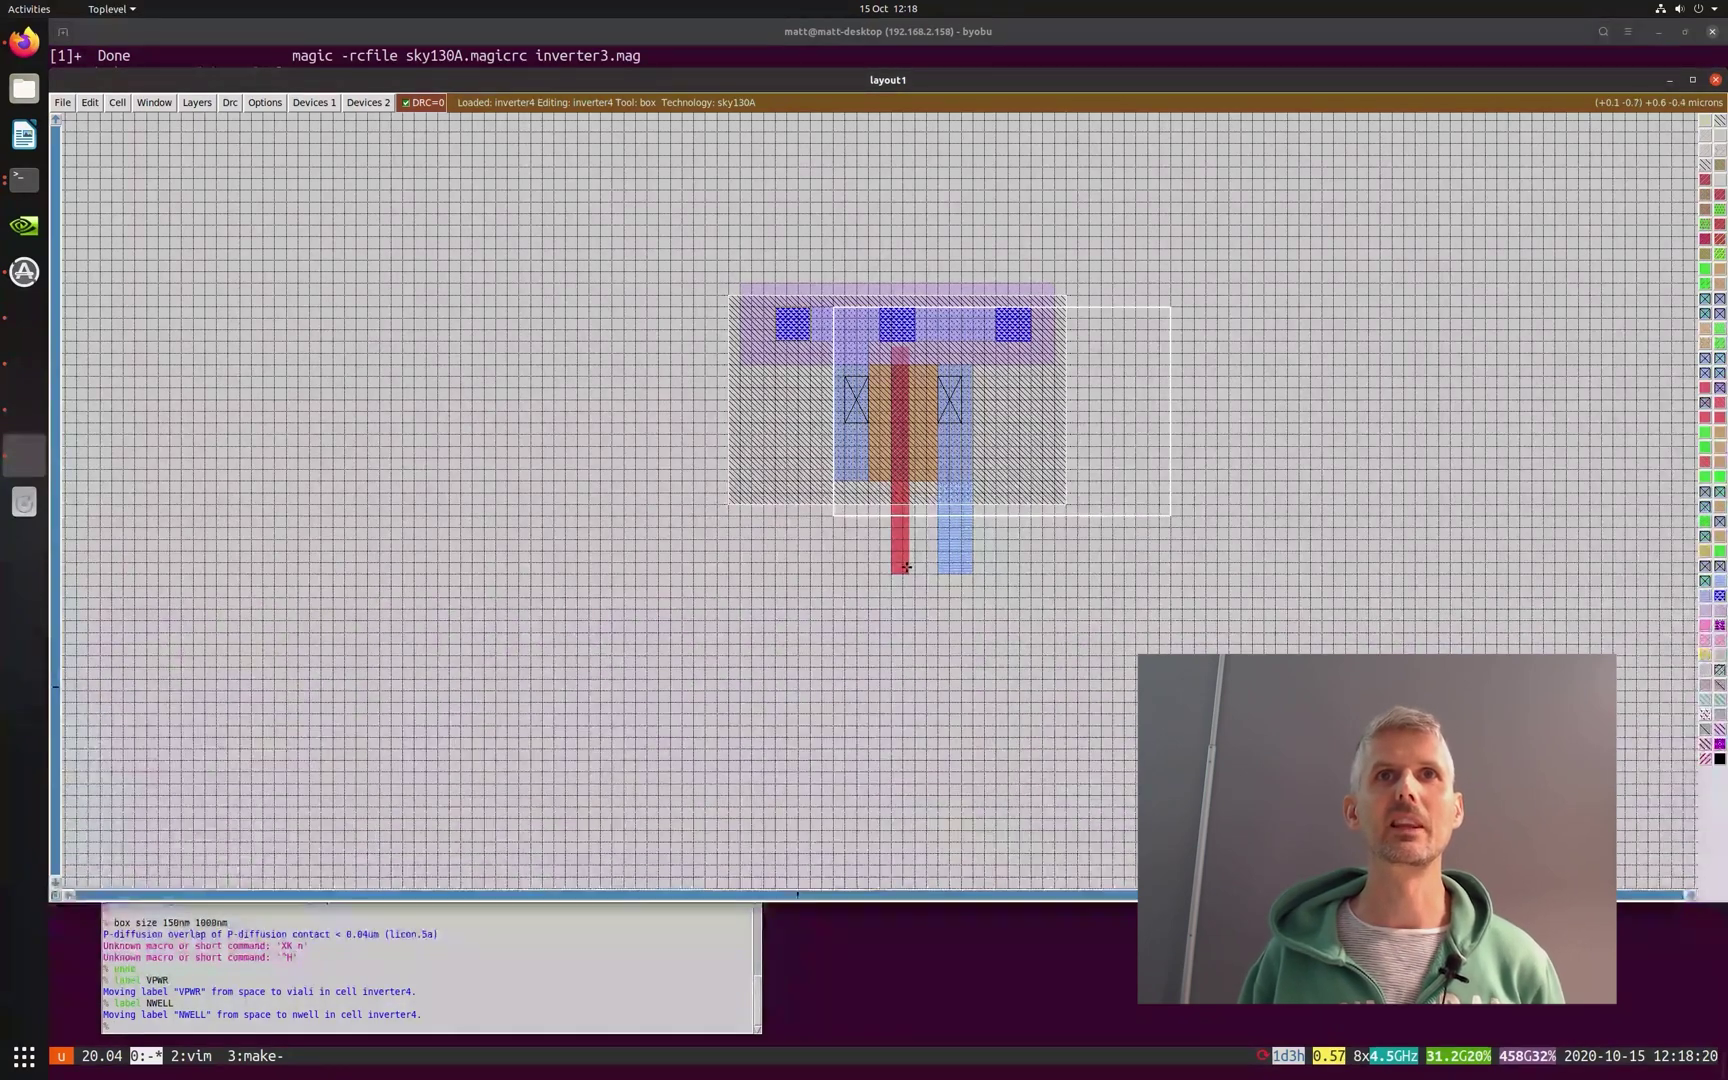
right_click(897, 564)
middle_click(900, 565)
left_click(787, 497)
right_click(973, 598)
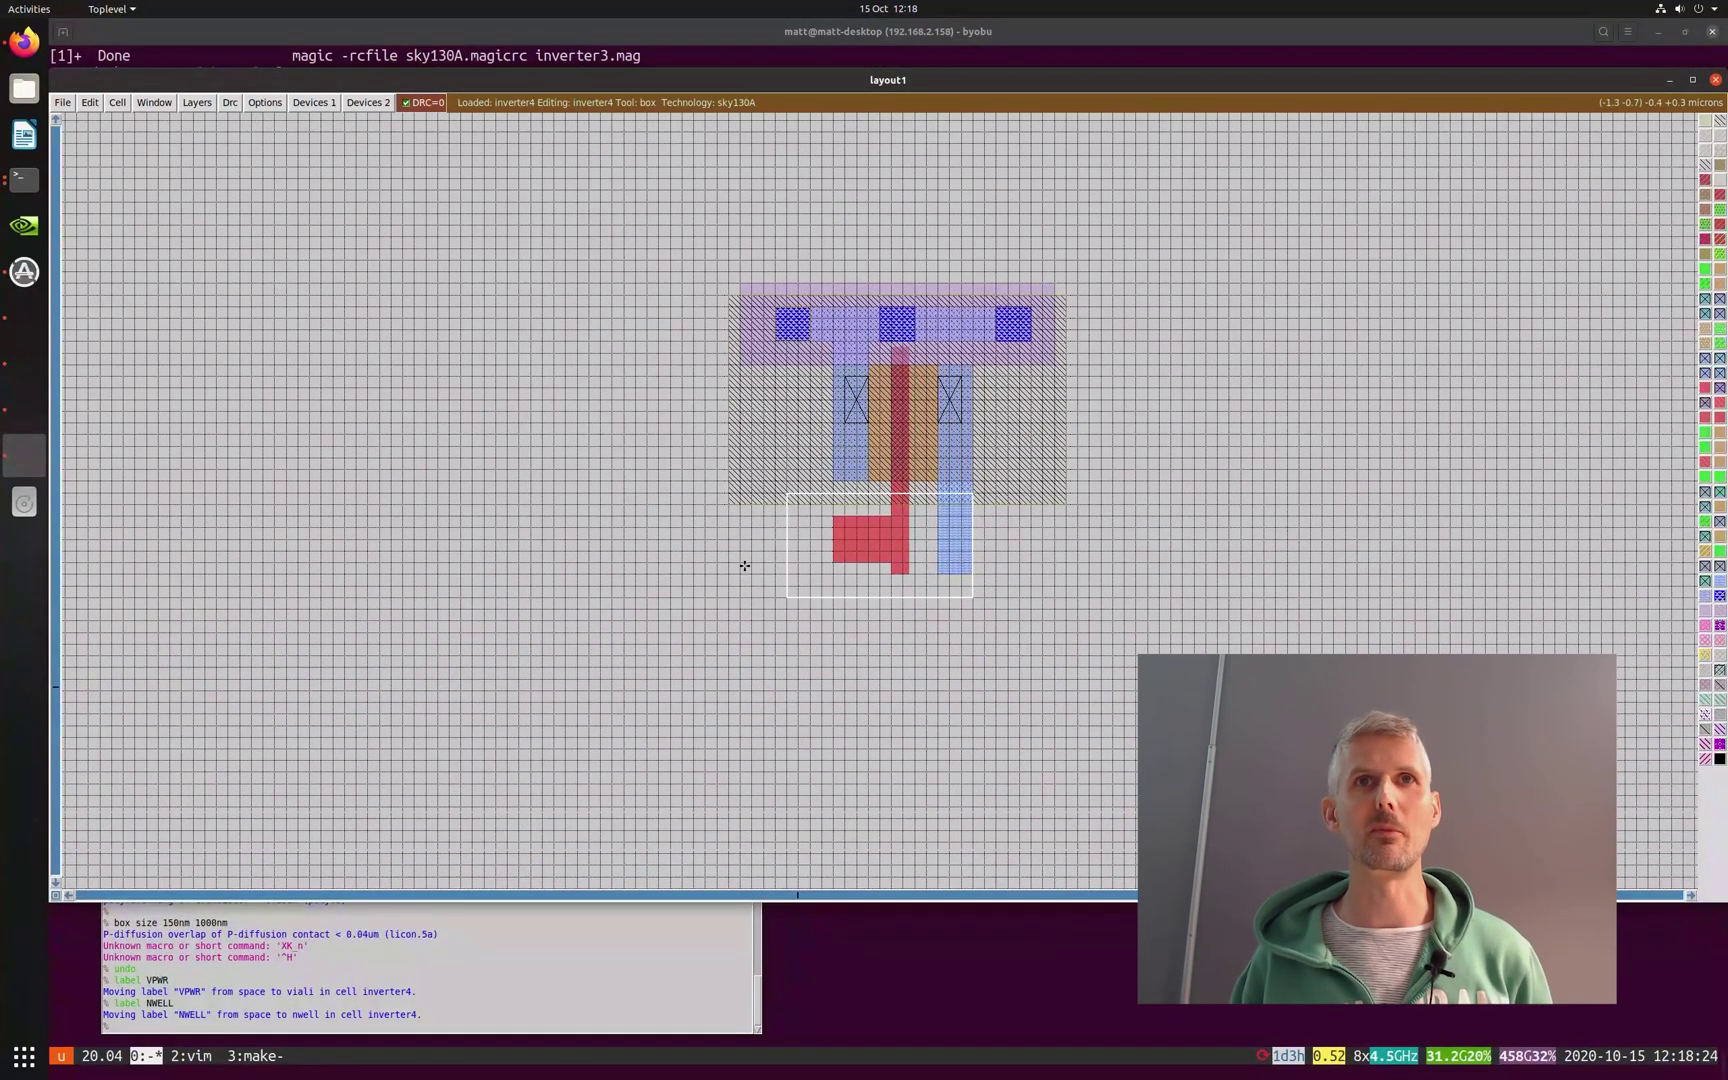
key("z")
- Paint a pcontact in the poly pad and cover the pad with local interconnect
left_click(645, 383)
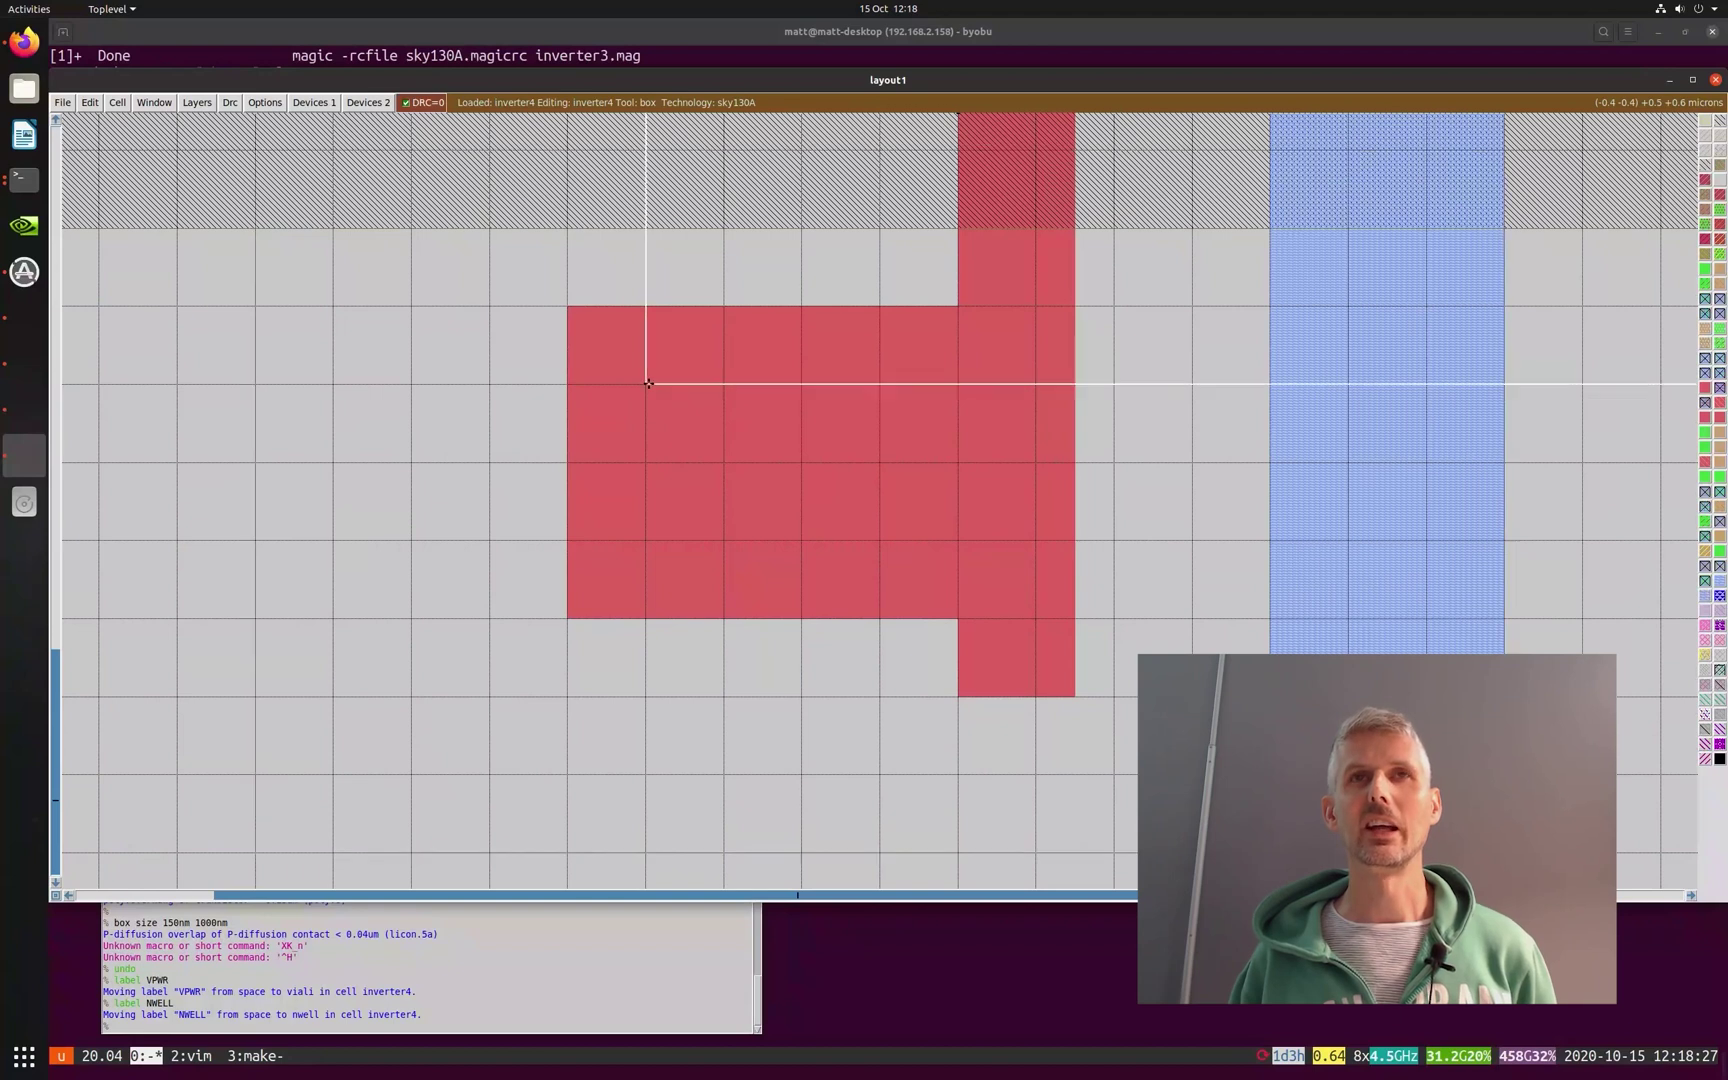
right_click(869, 549)
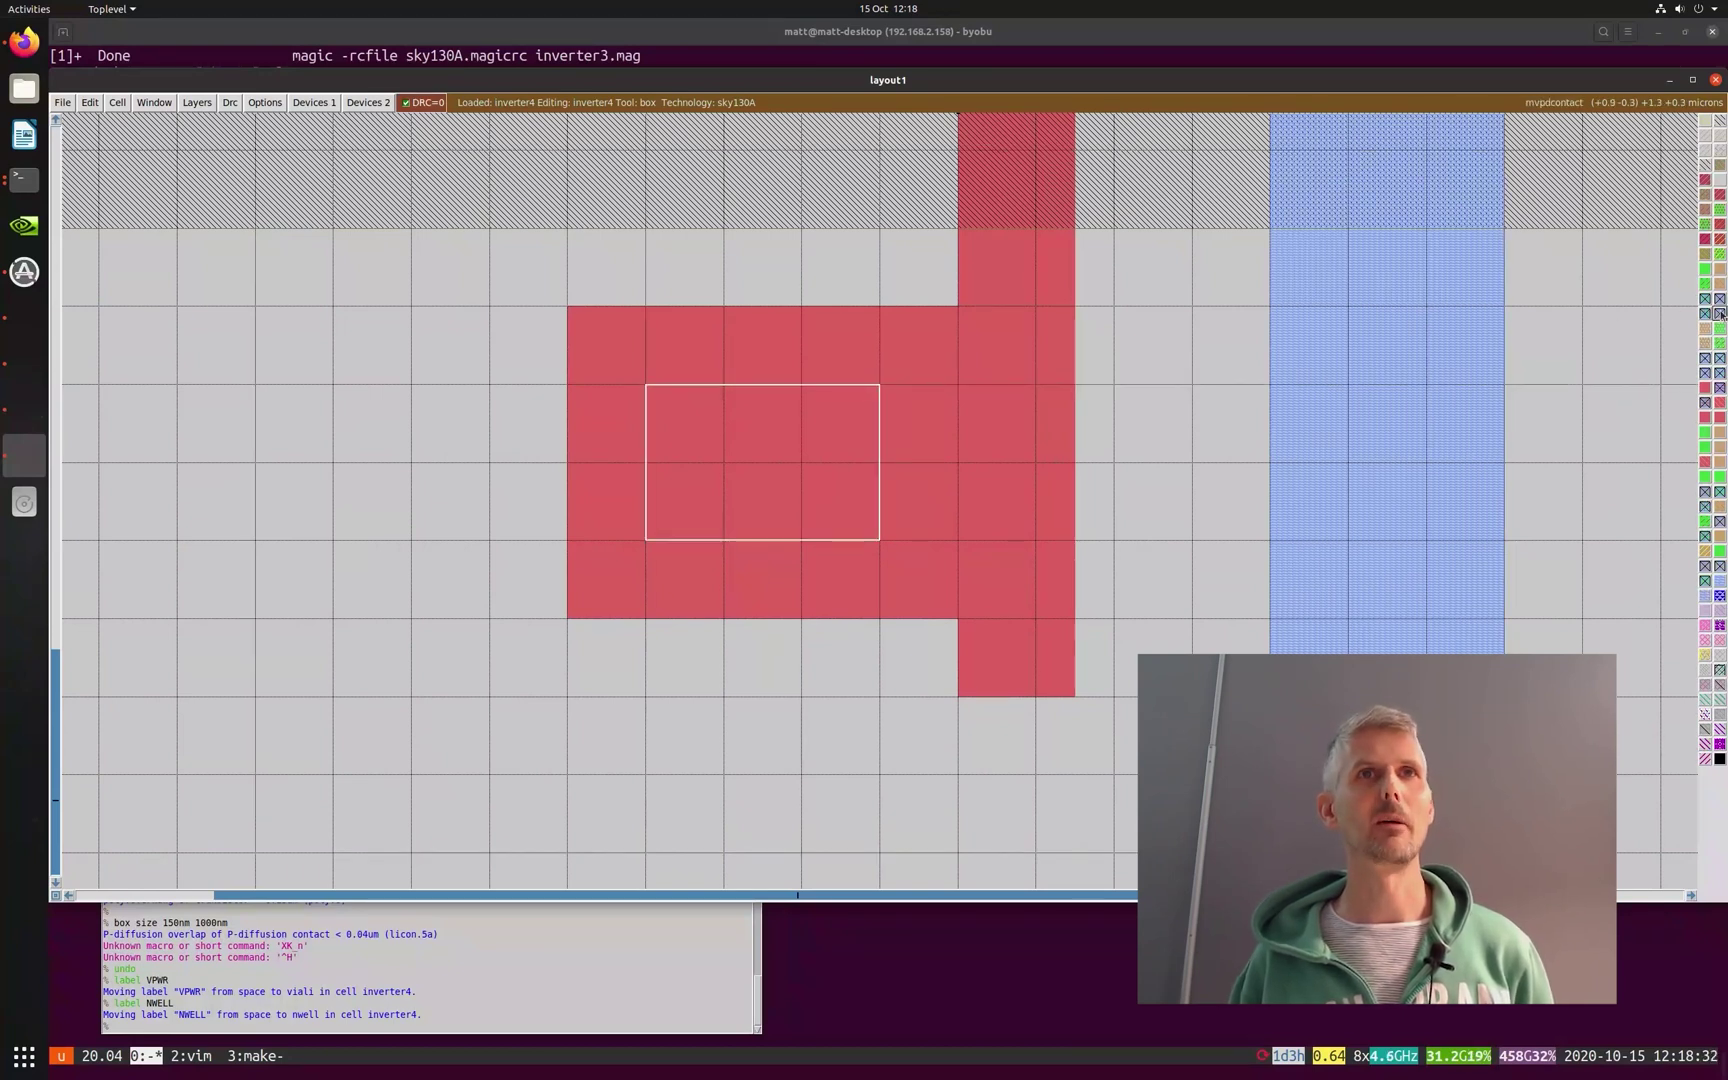
middle_click(1720, 390)
left_click(567, 306)
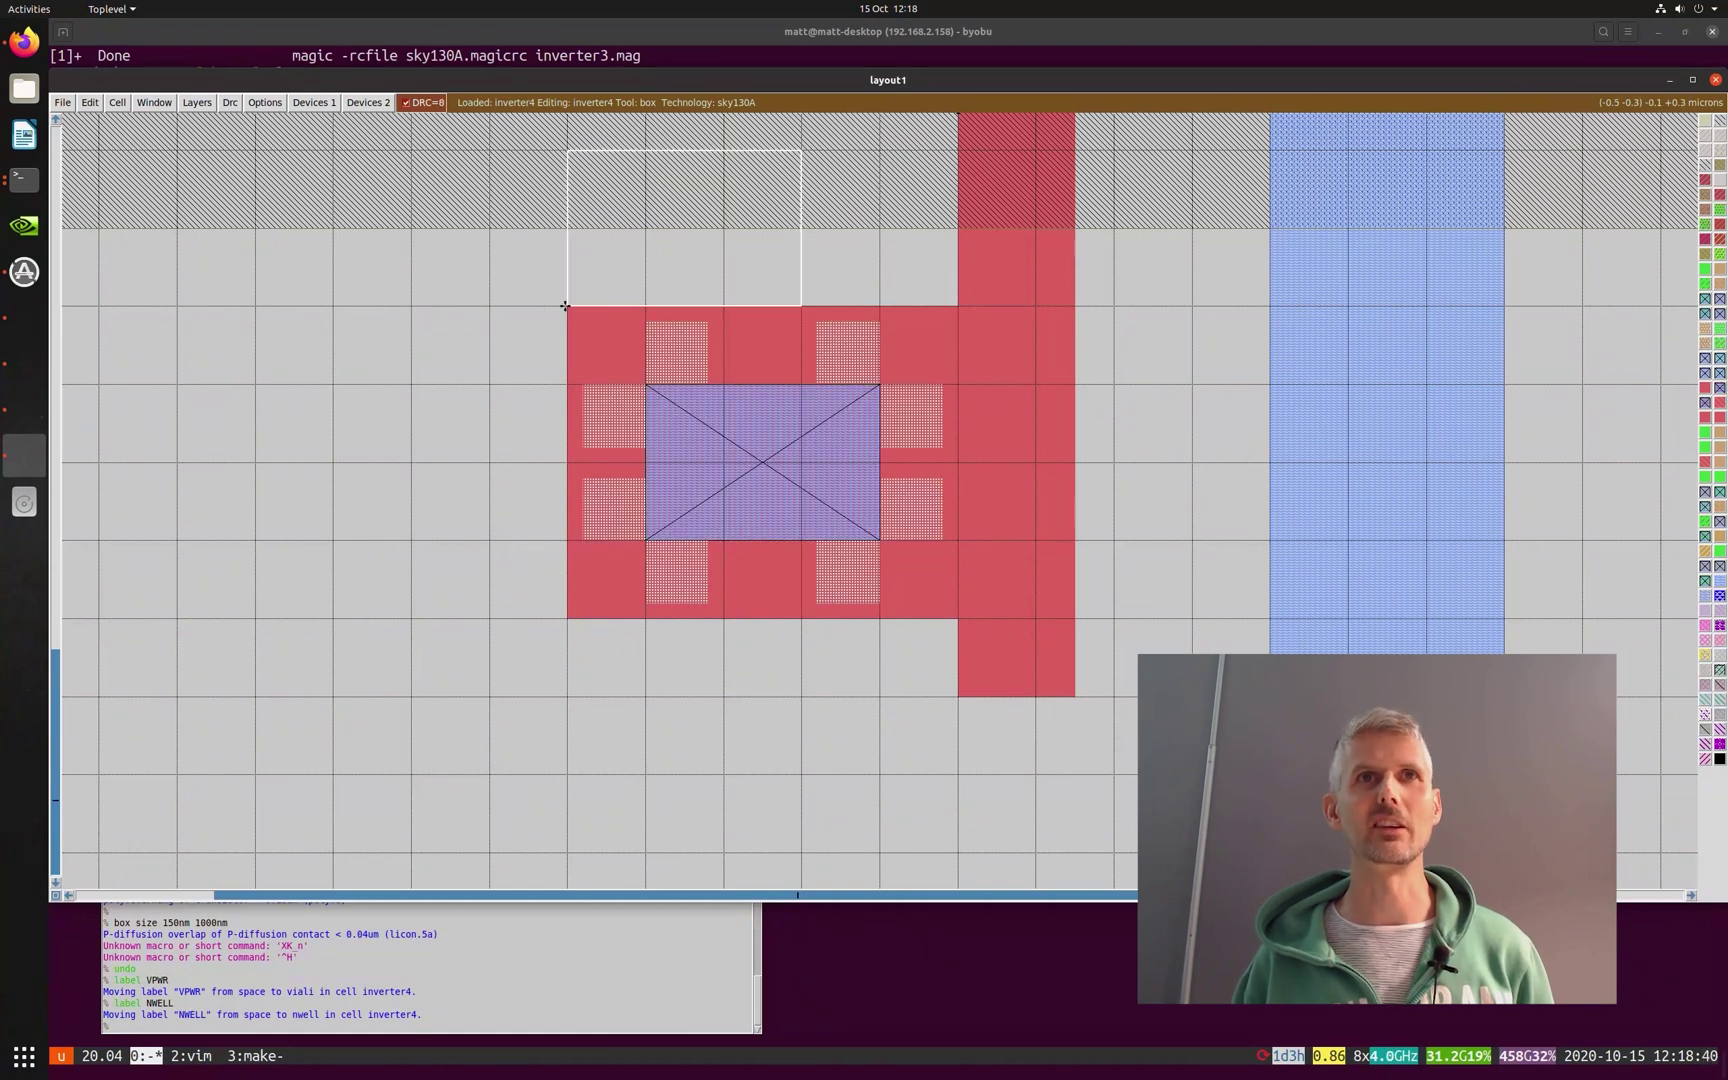
right_click(980, 620)
middle_click(1721, 589)
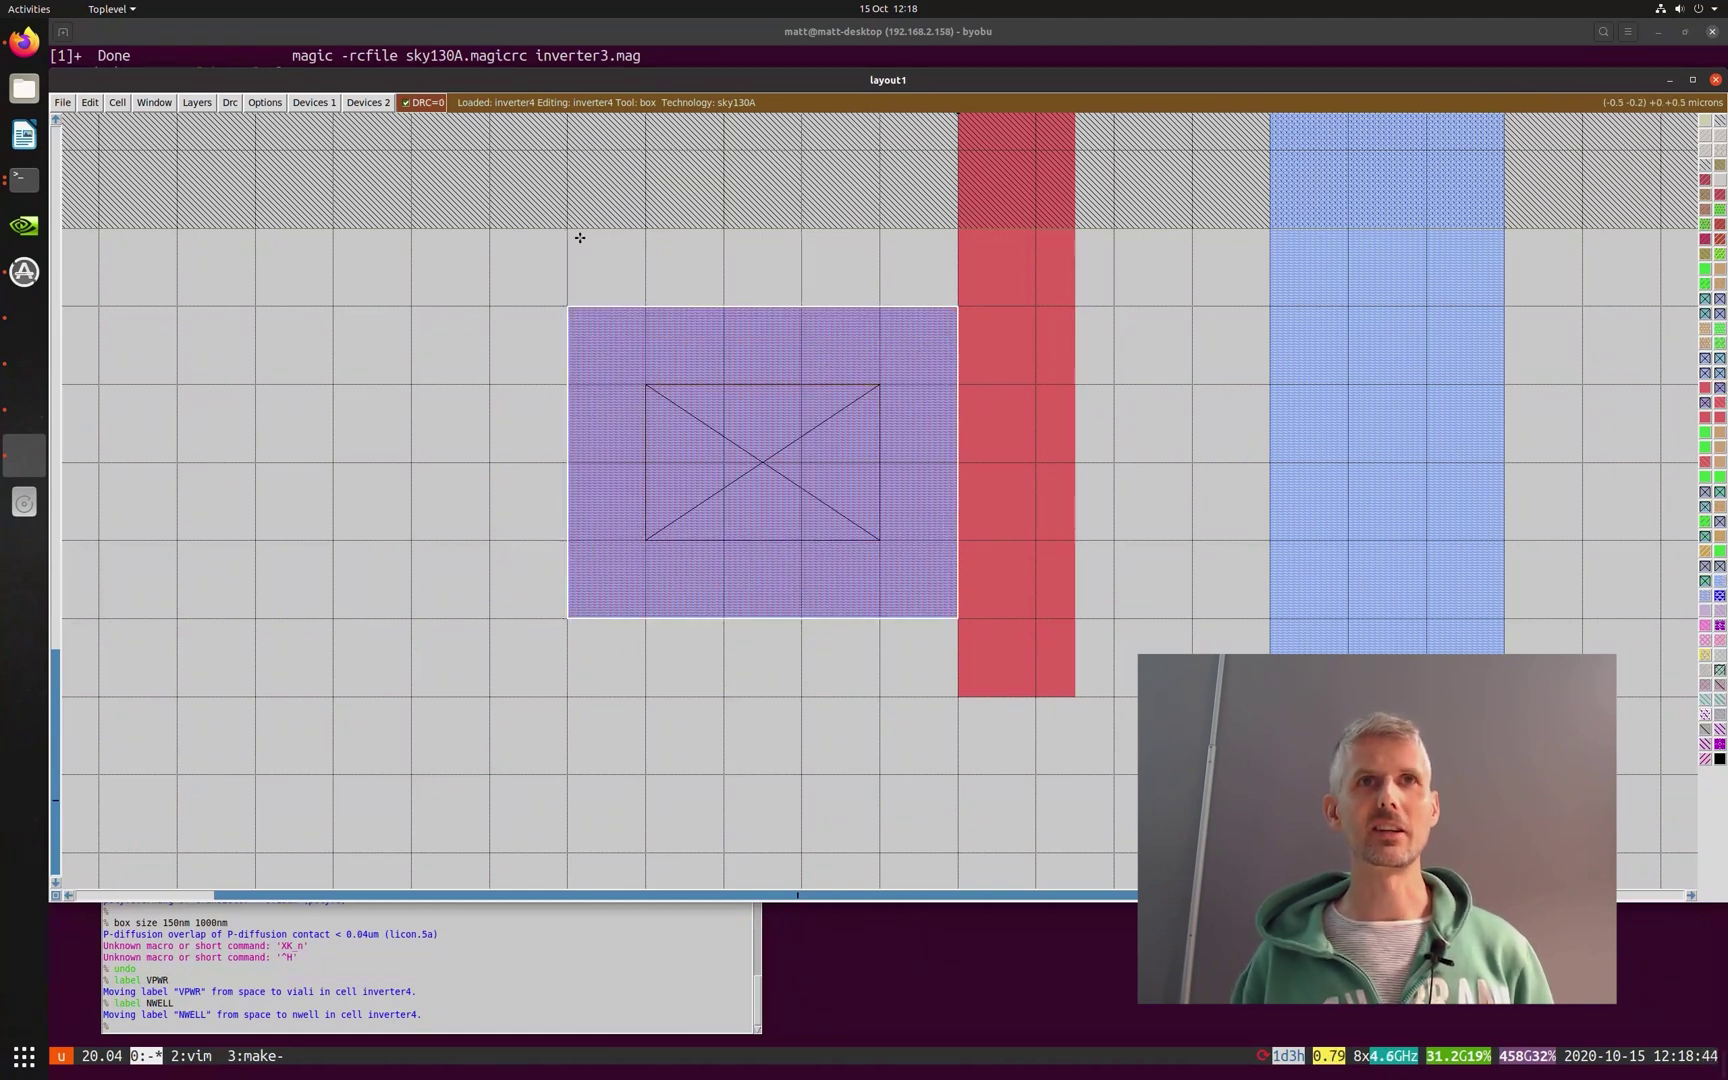
- Label the poly contact A
scroll(687, 469, "down", 1)
key("s")
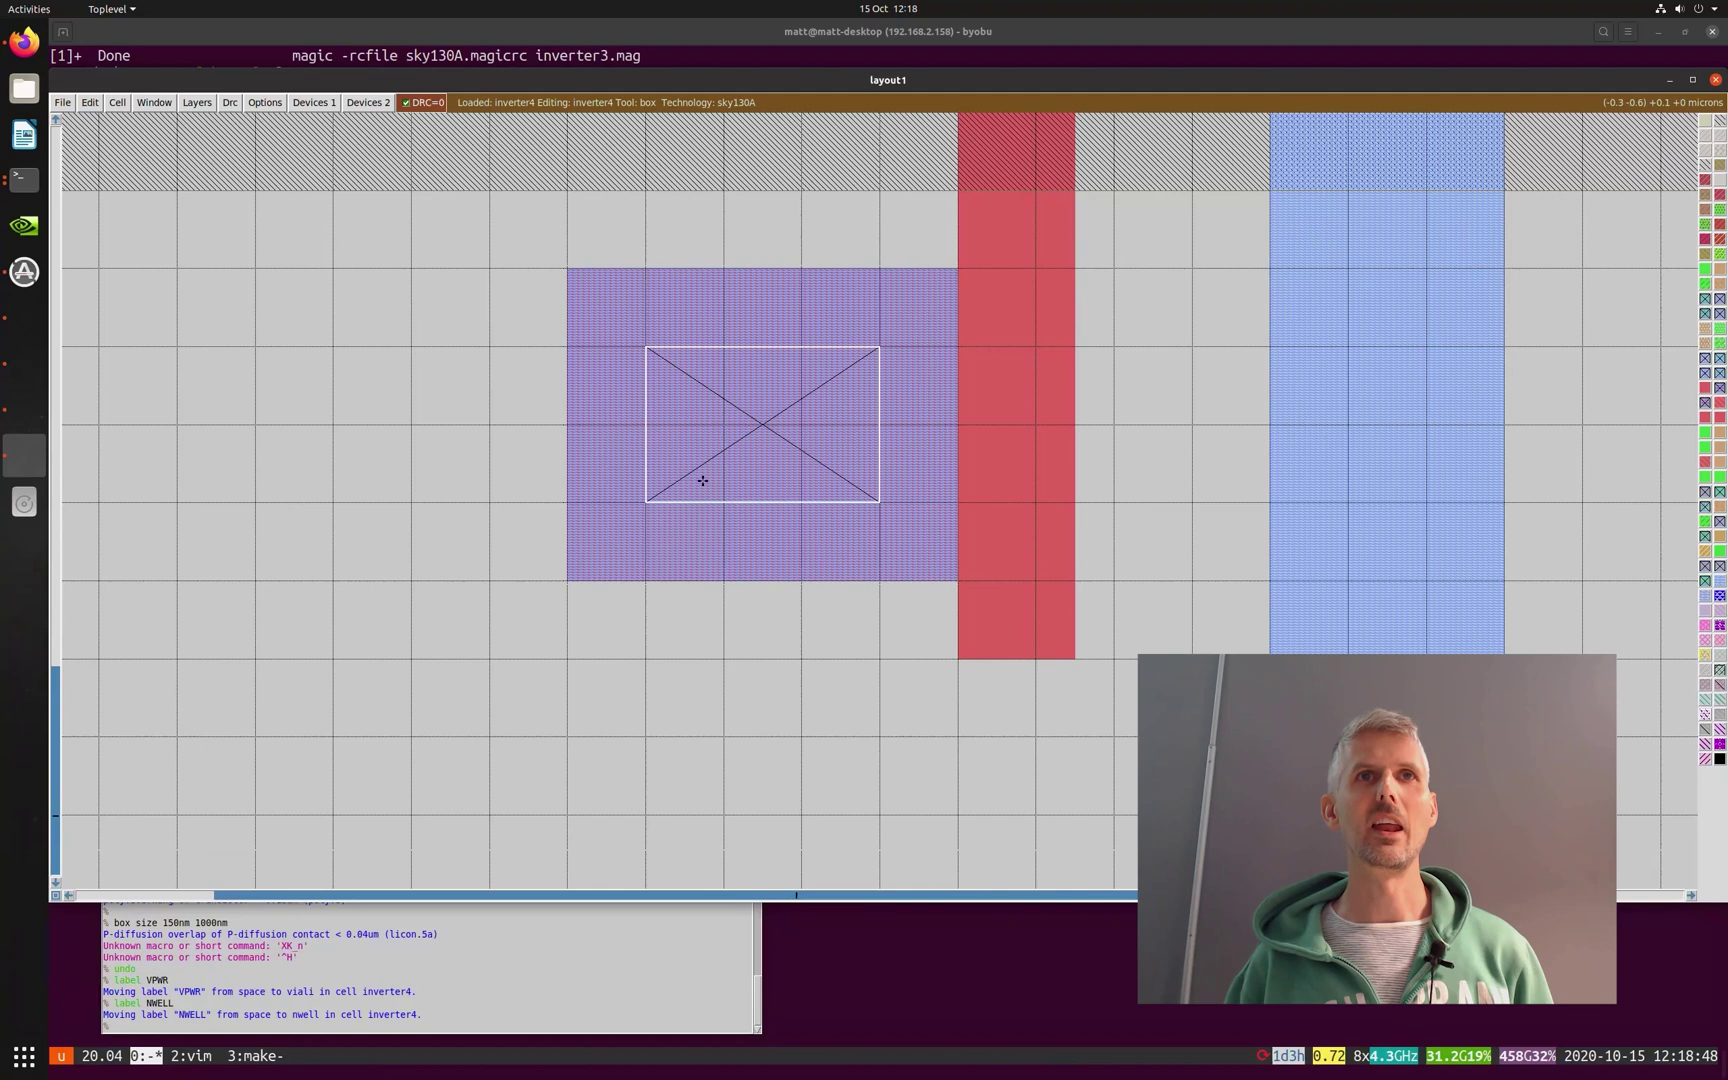
left_click(508, 1017)
type("label A")
key("Return")
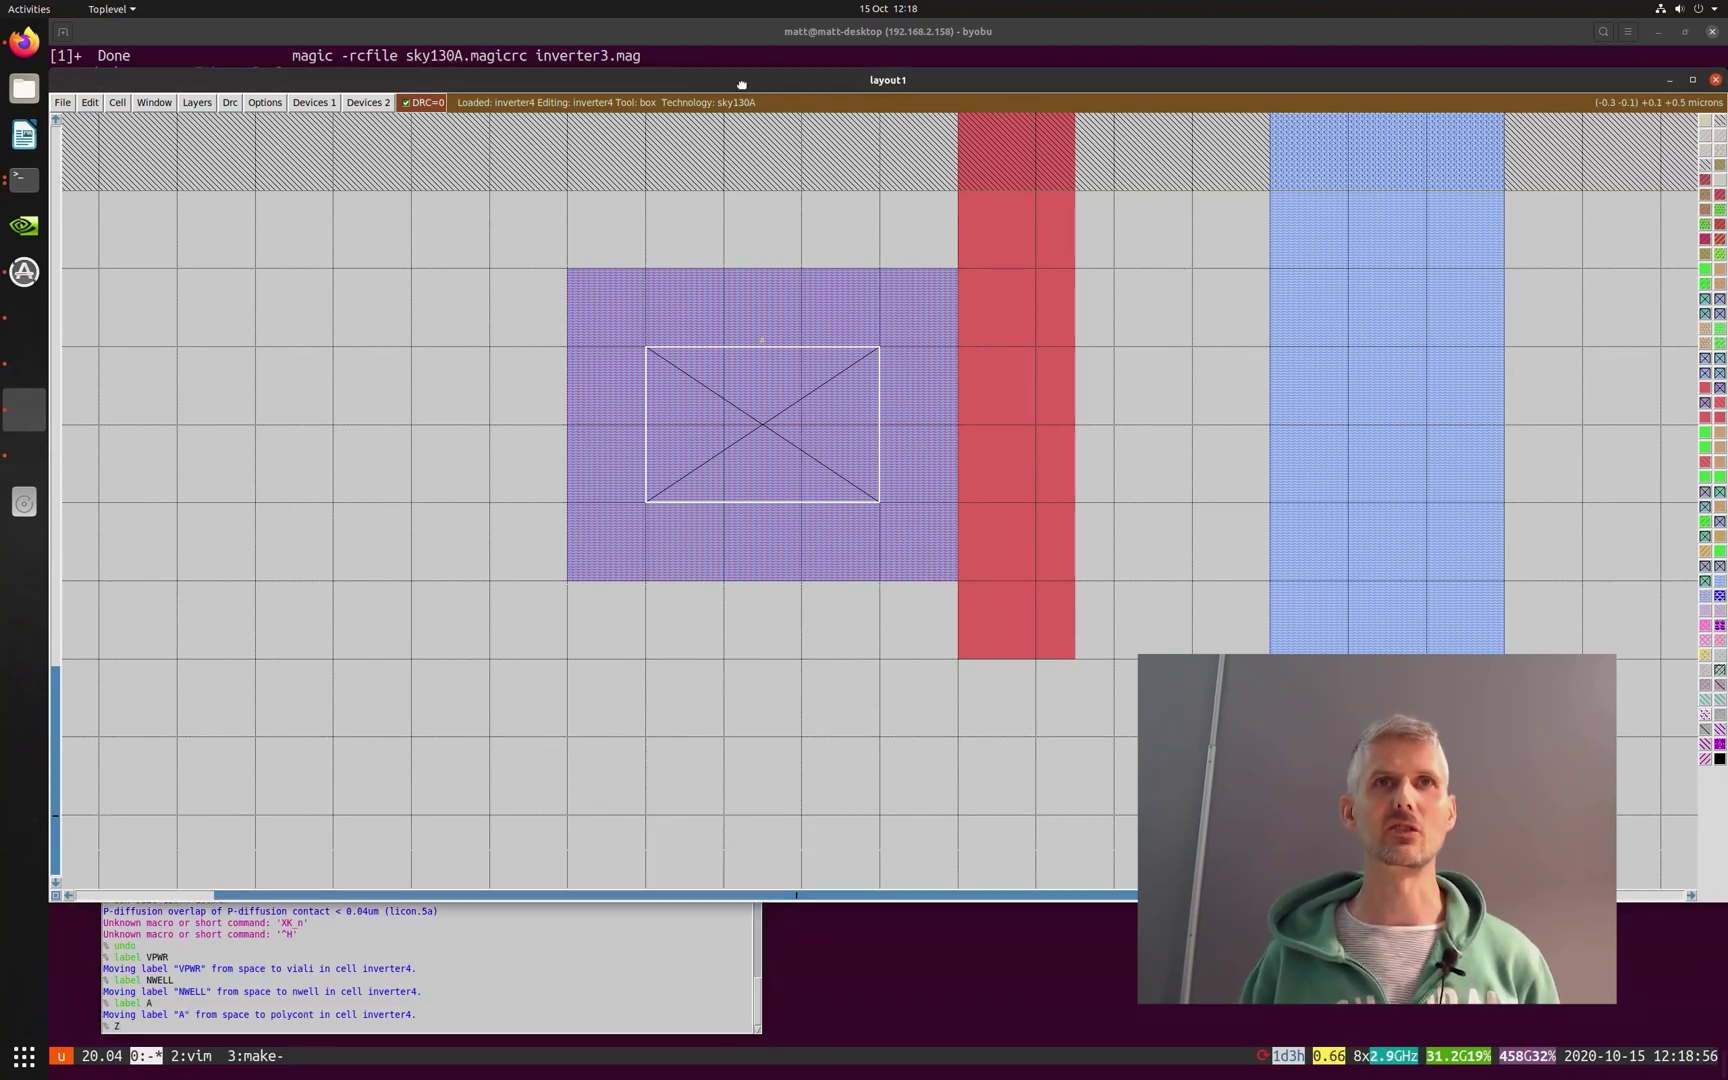
- Label the output interconnect strip Y
key("shift+z")
key("shift+z")
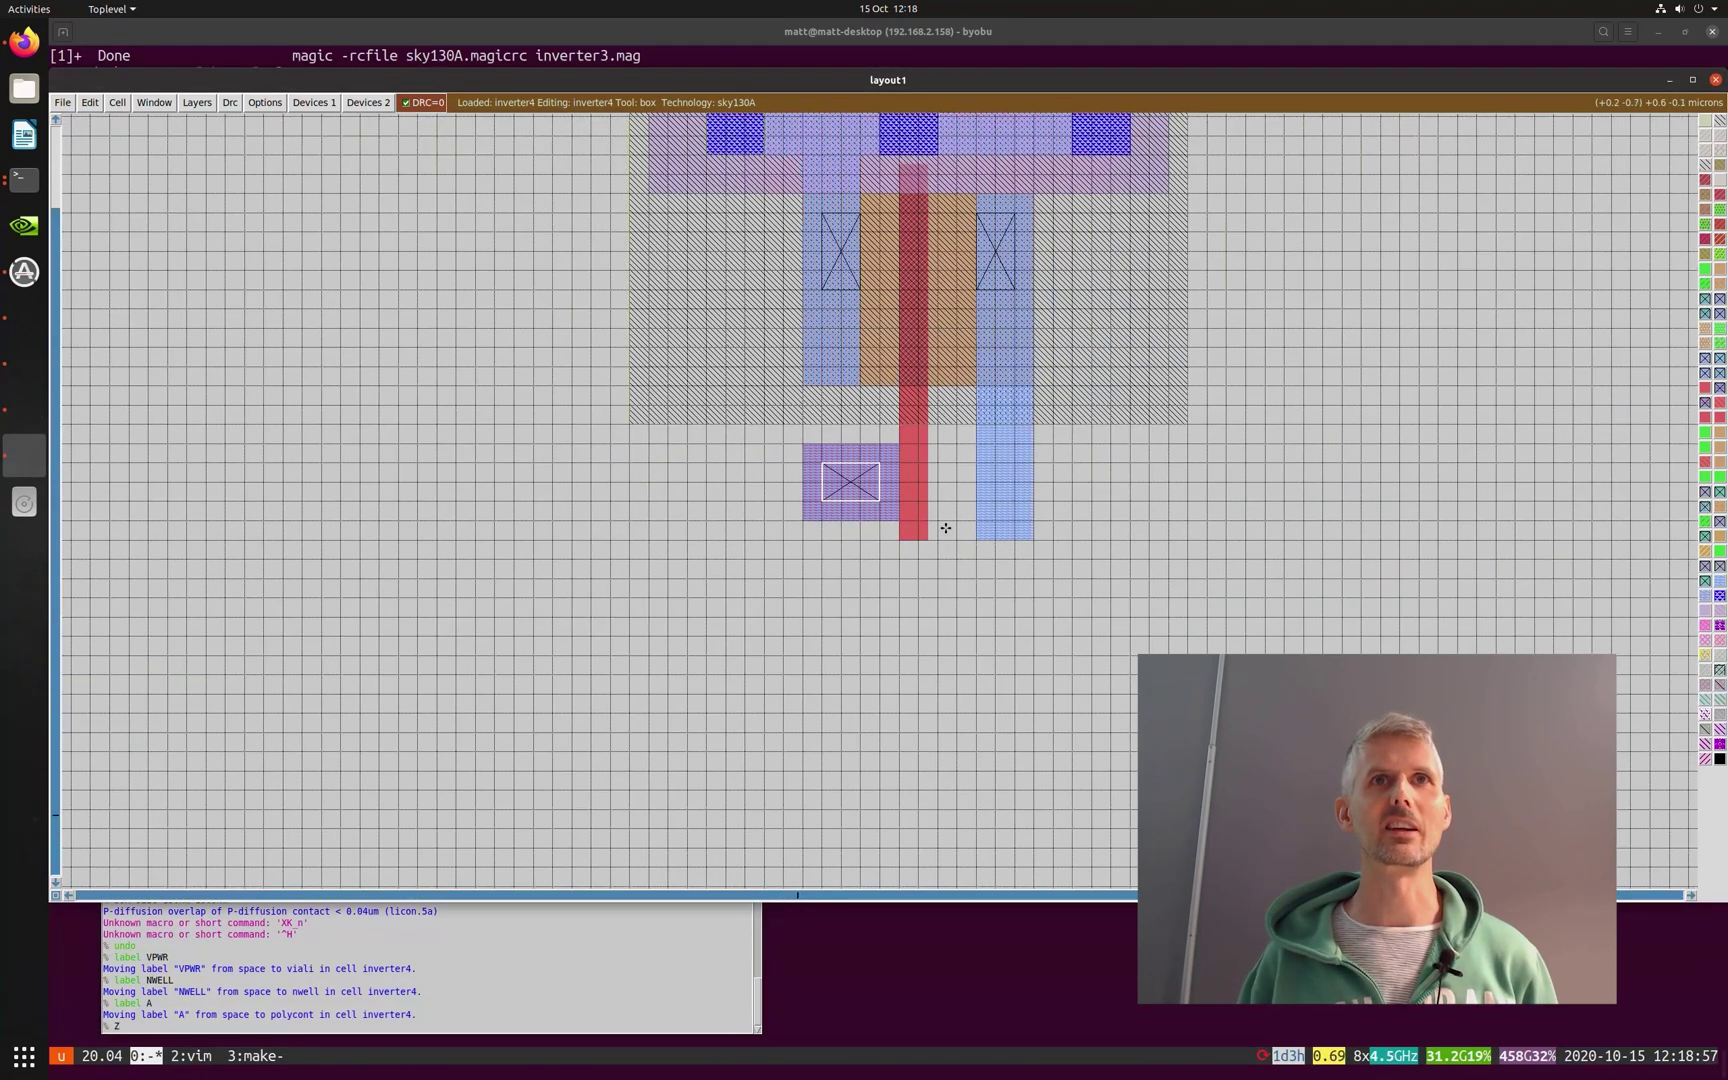
left_click(975, 447)
left_click(440, 1028)
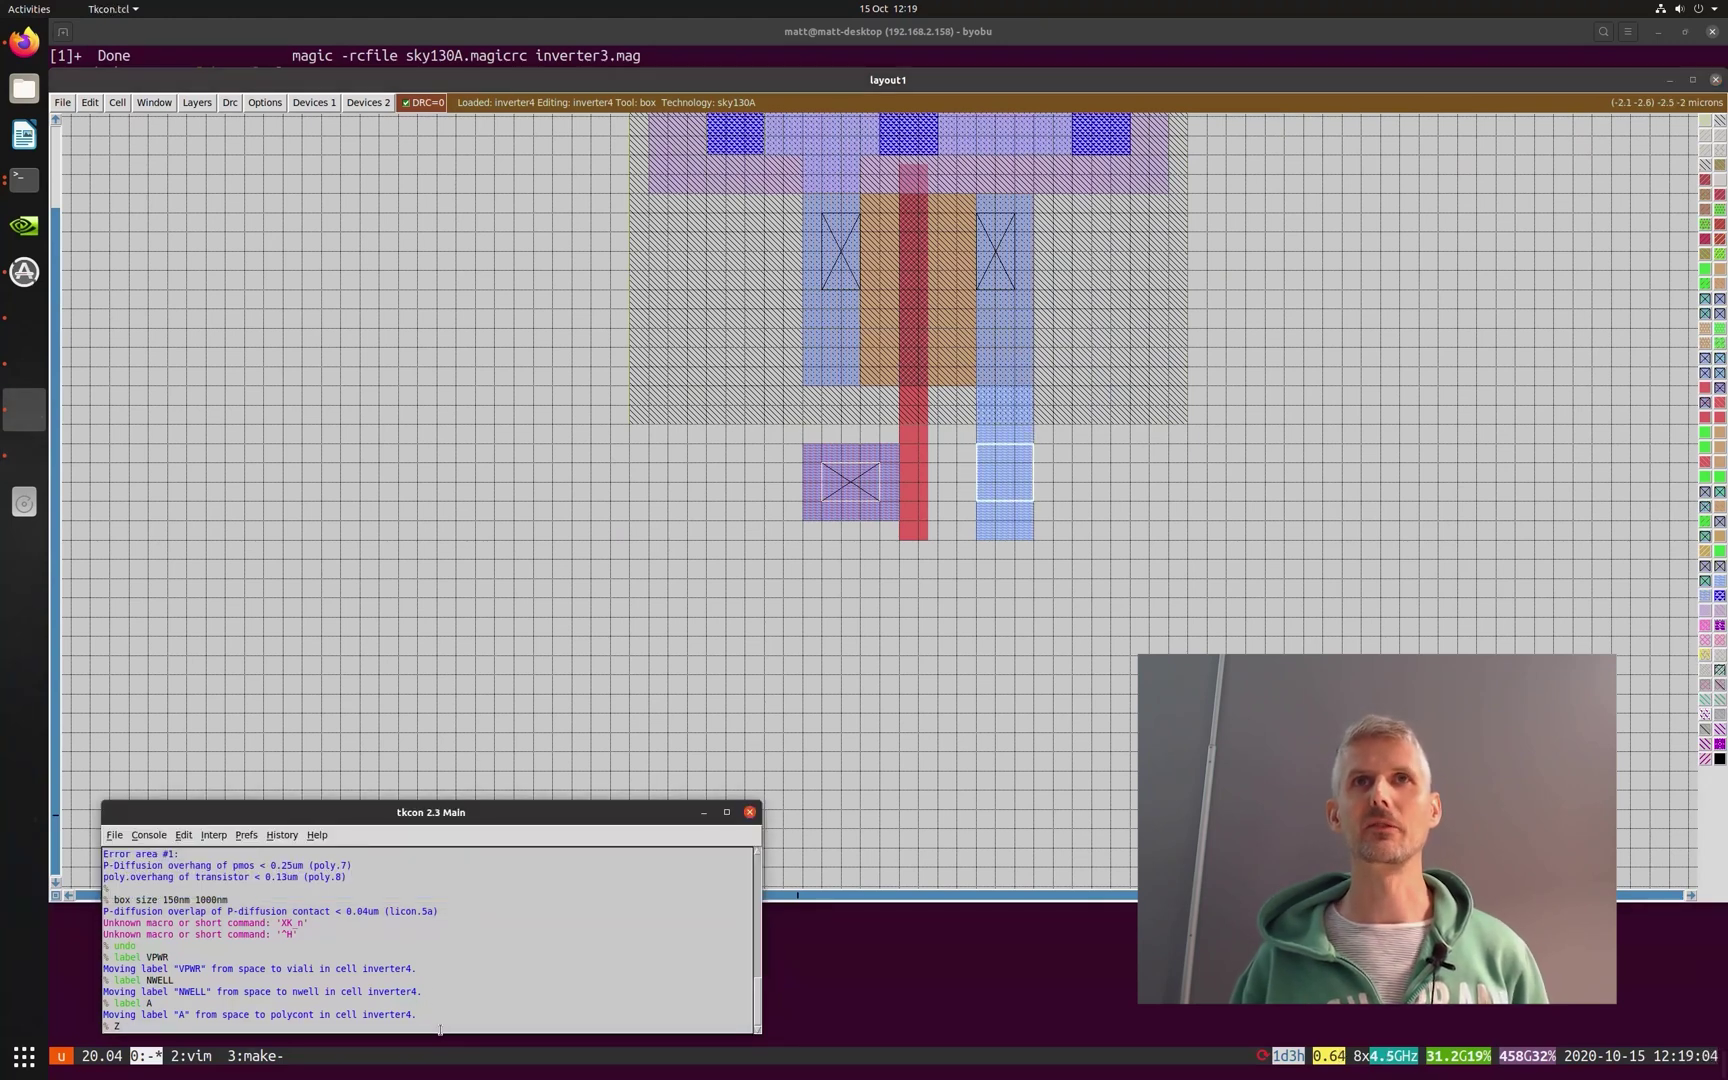
type("label Y")
key("Return")
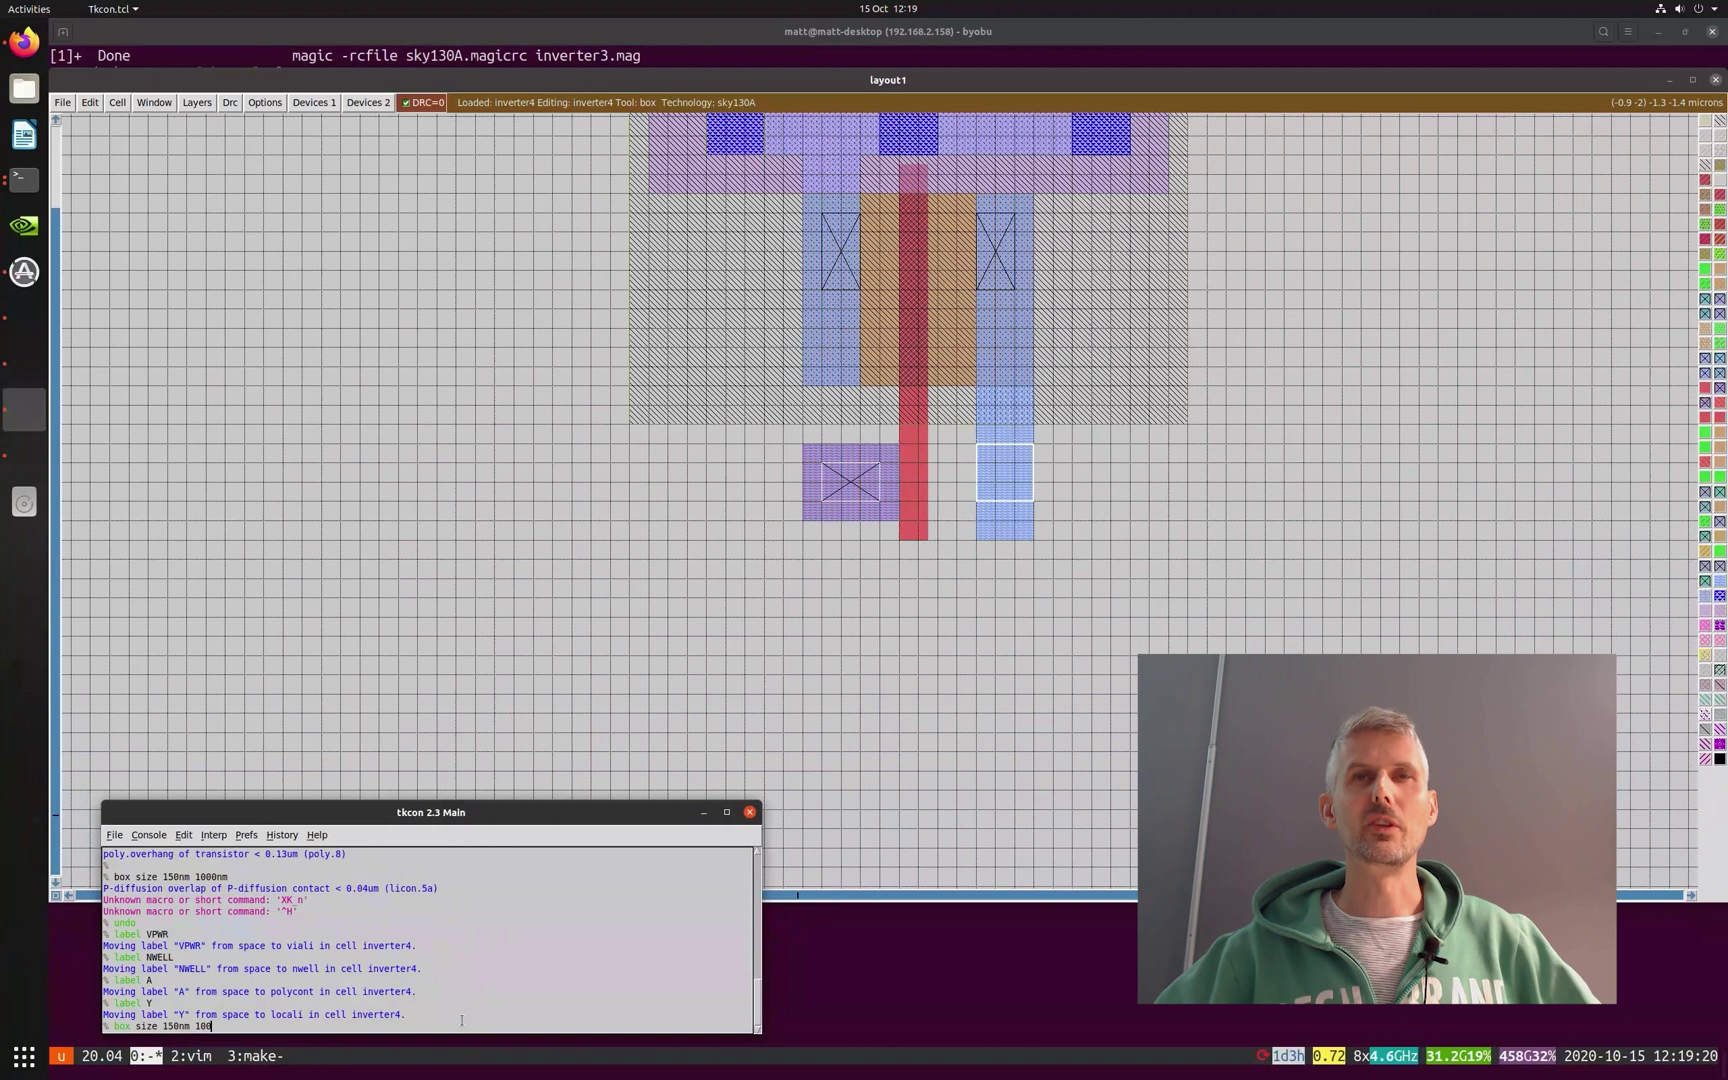
- Paint a 150nm by 1000nm poly strip extending the gate downward
key("Return")
left_click(893, 690)
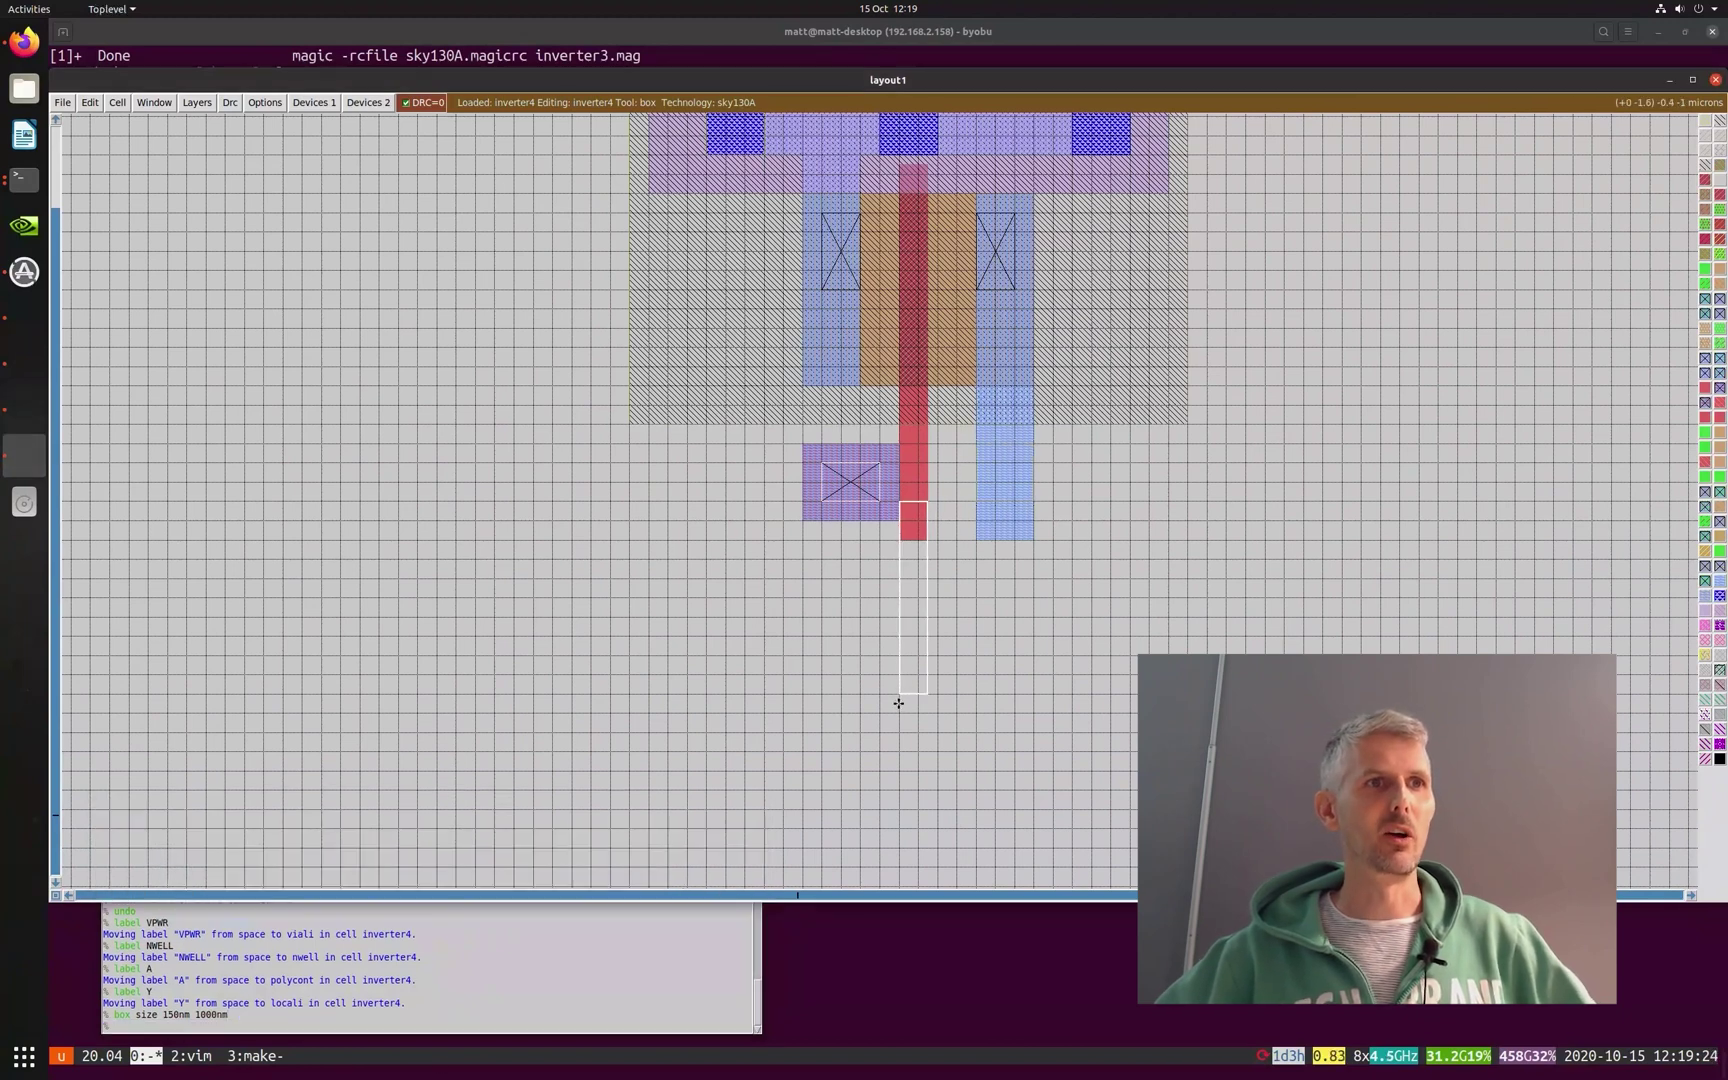
middle_click(913, 520)
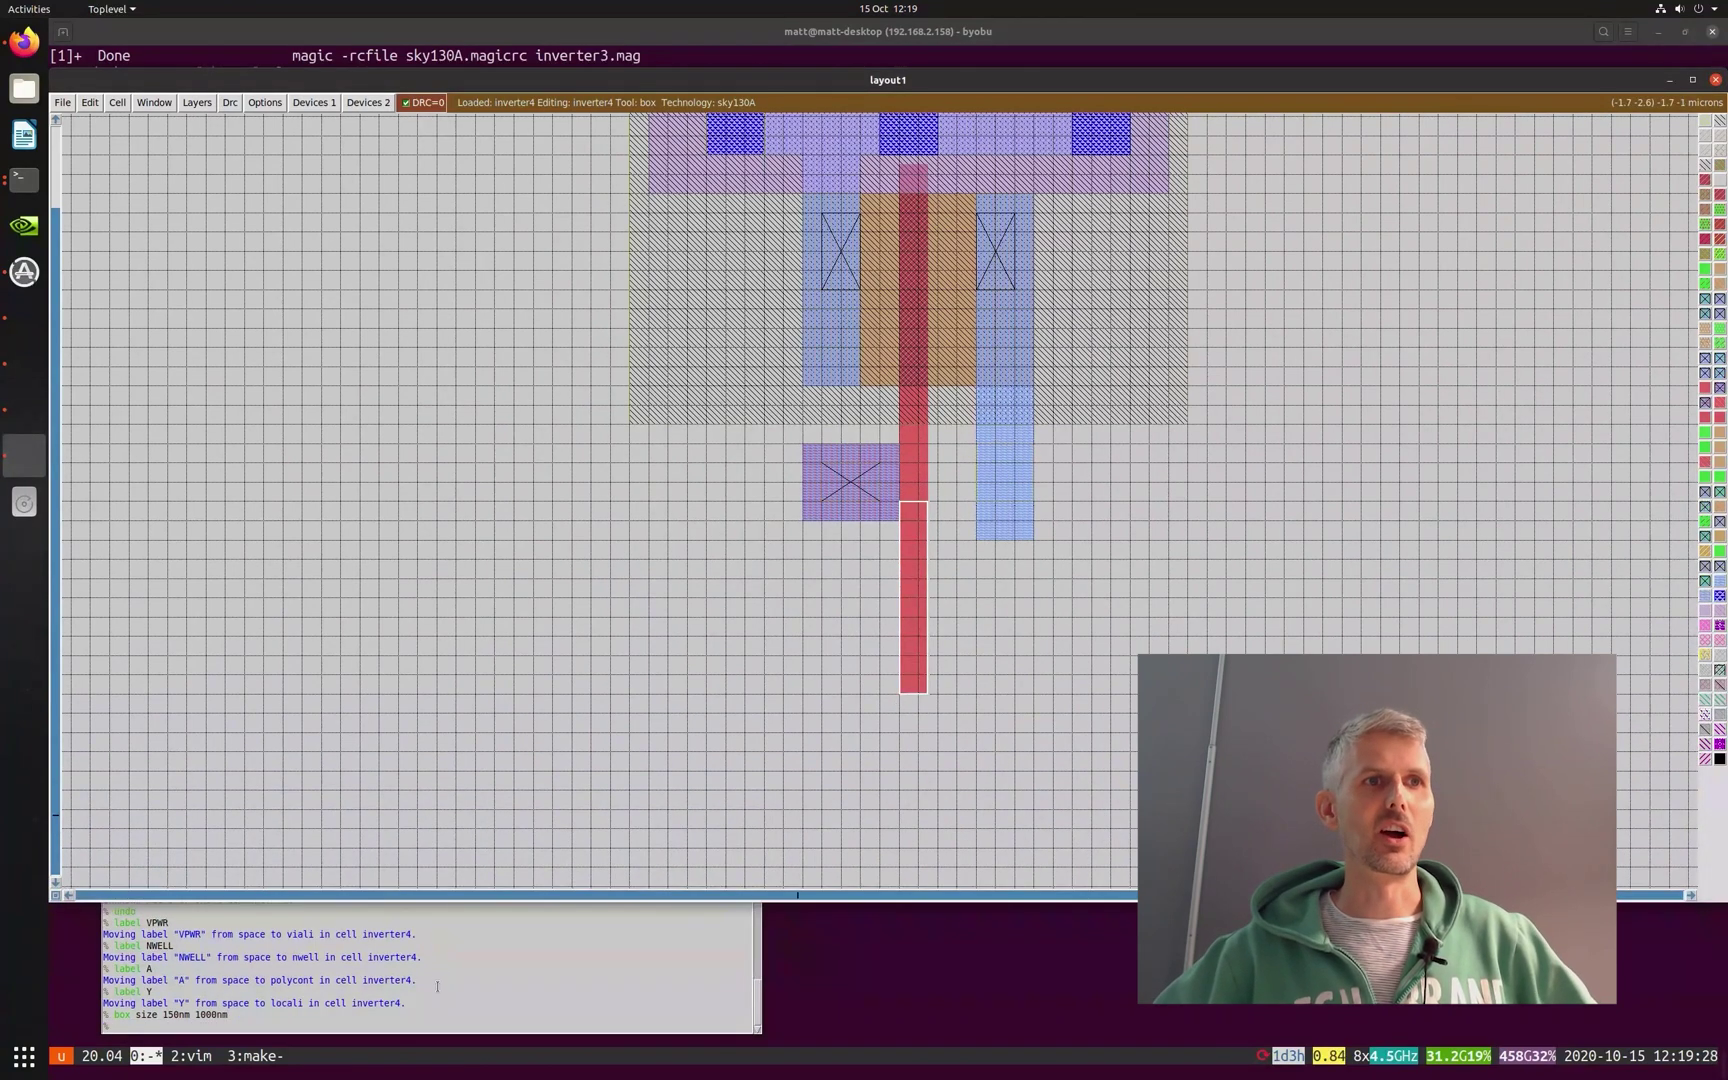
- Paint a 1000nm by 650nm n-diffusion rectangle across the poly and extend it to the right
left_click(438, 1025)
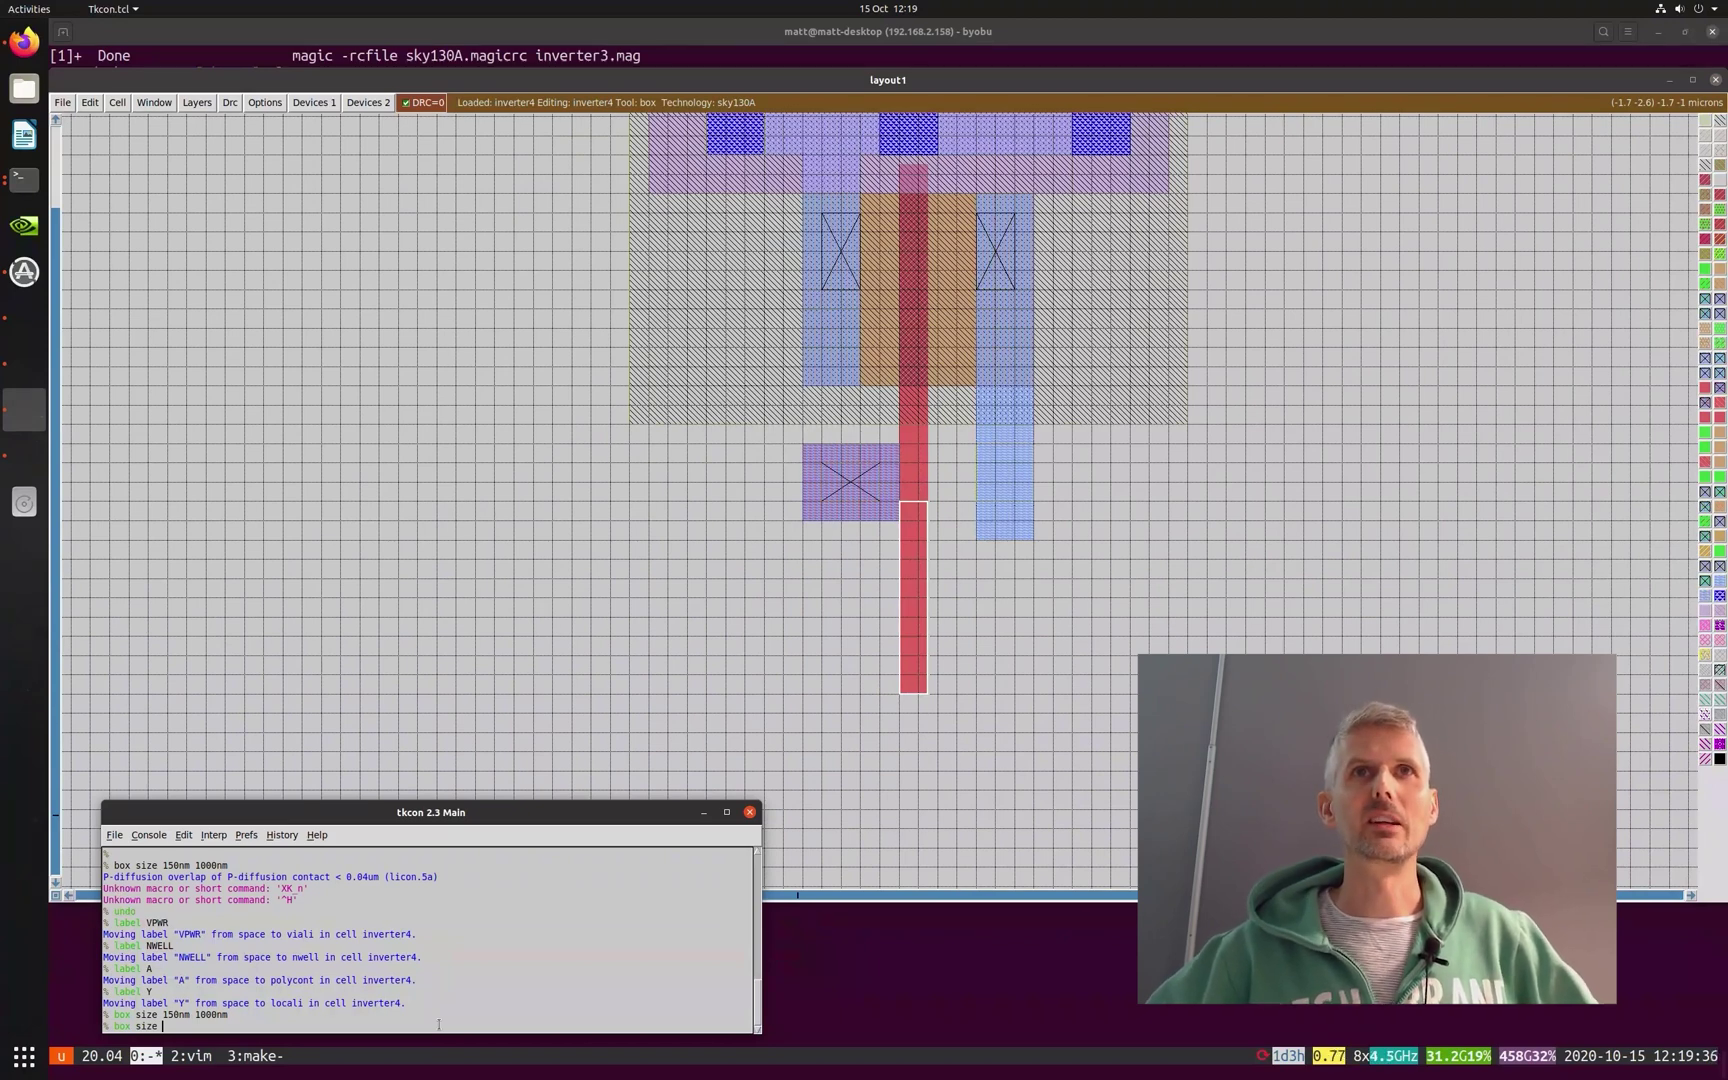
type("box size ")
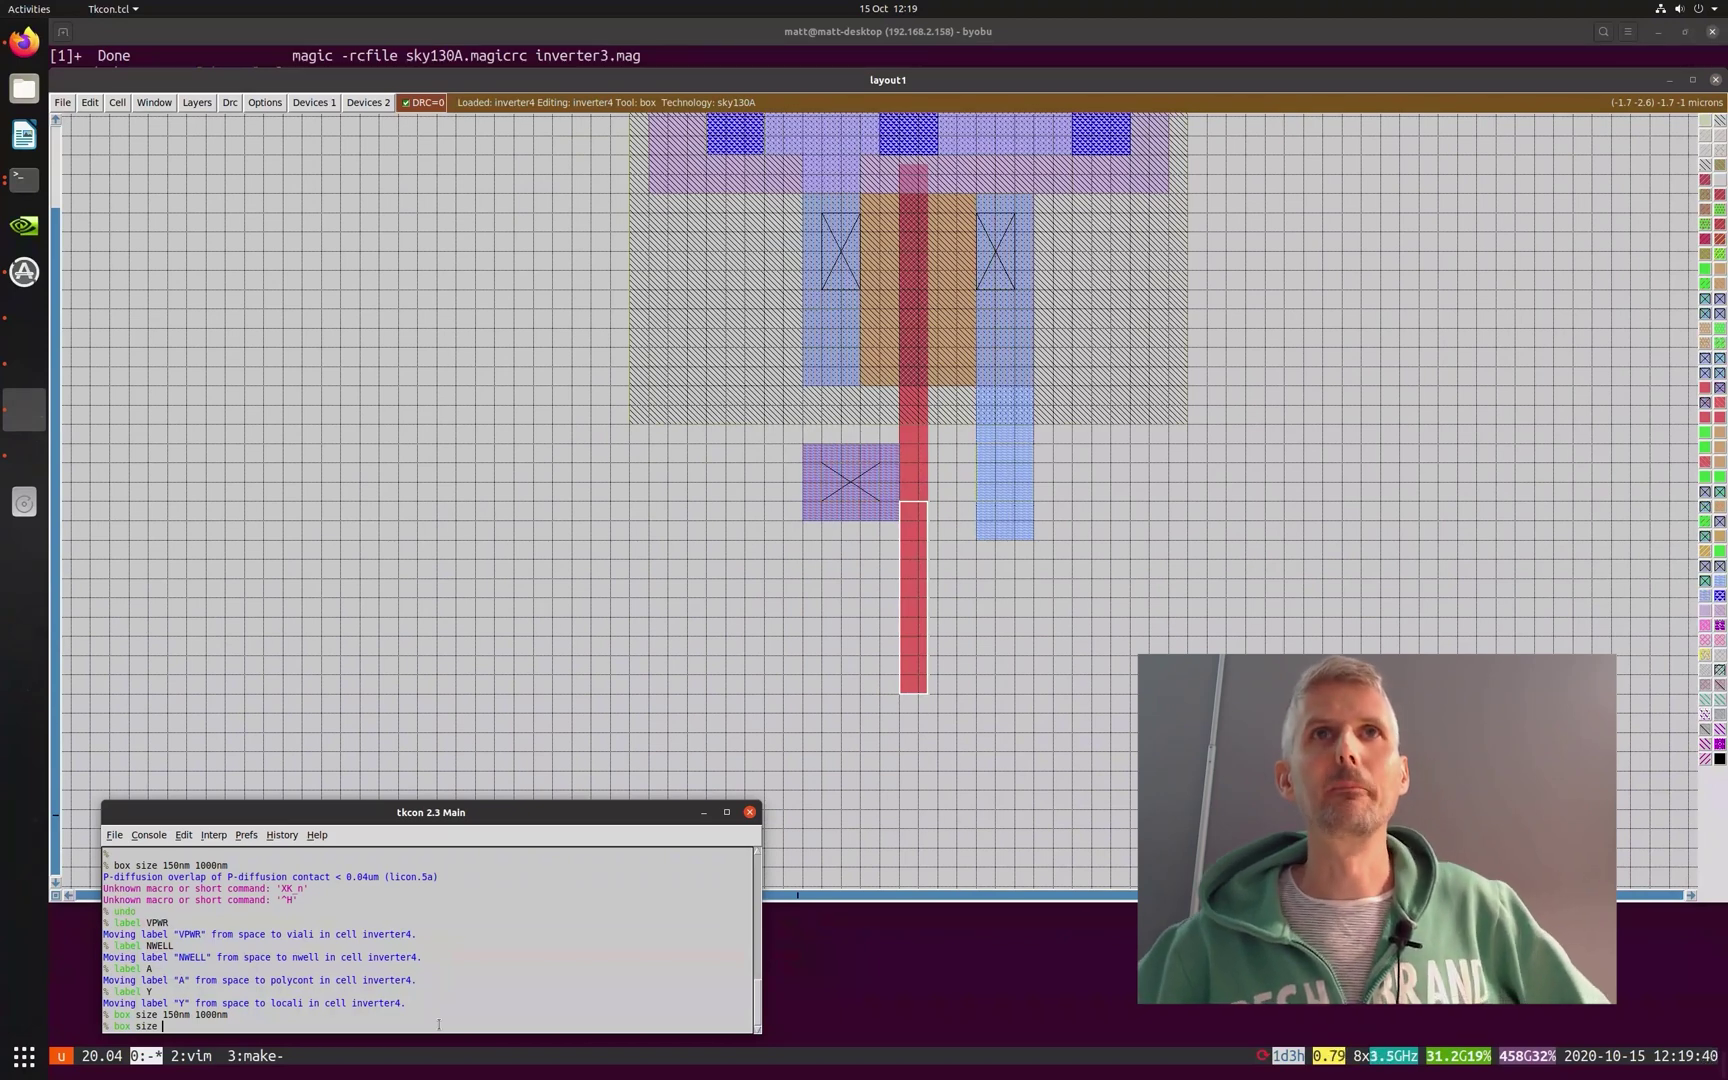
type("1000nm 650nm")
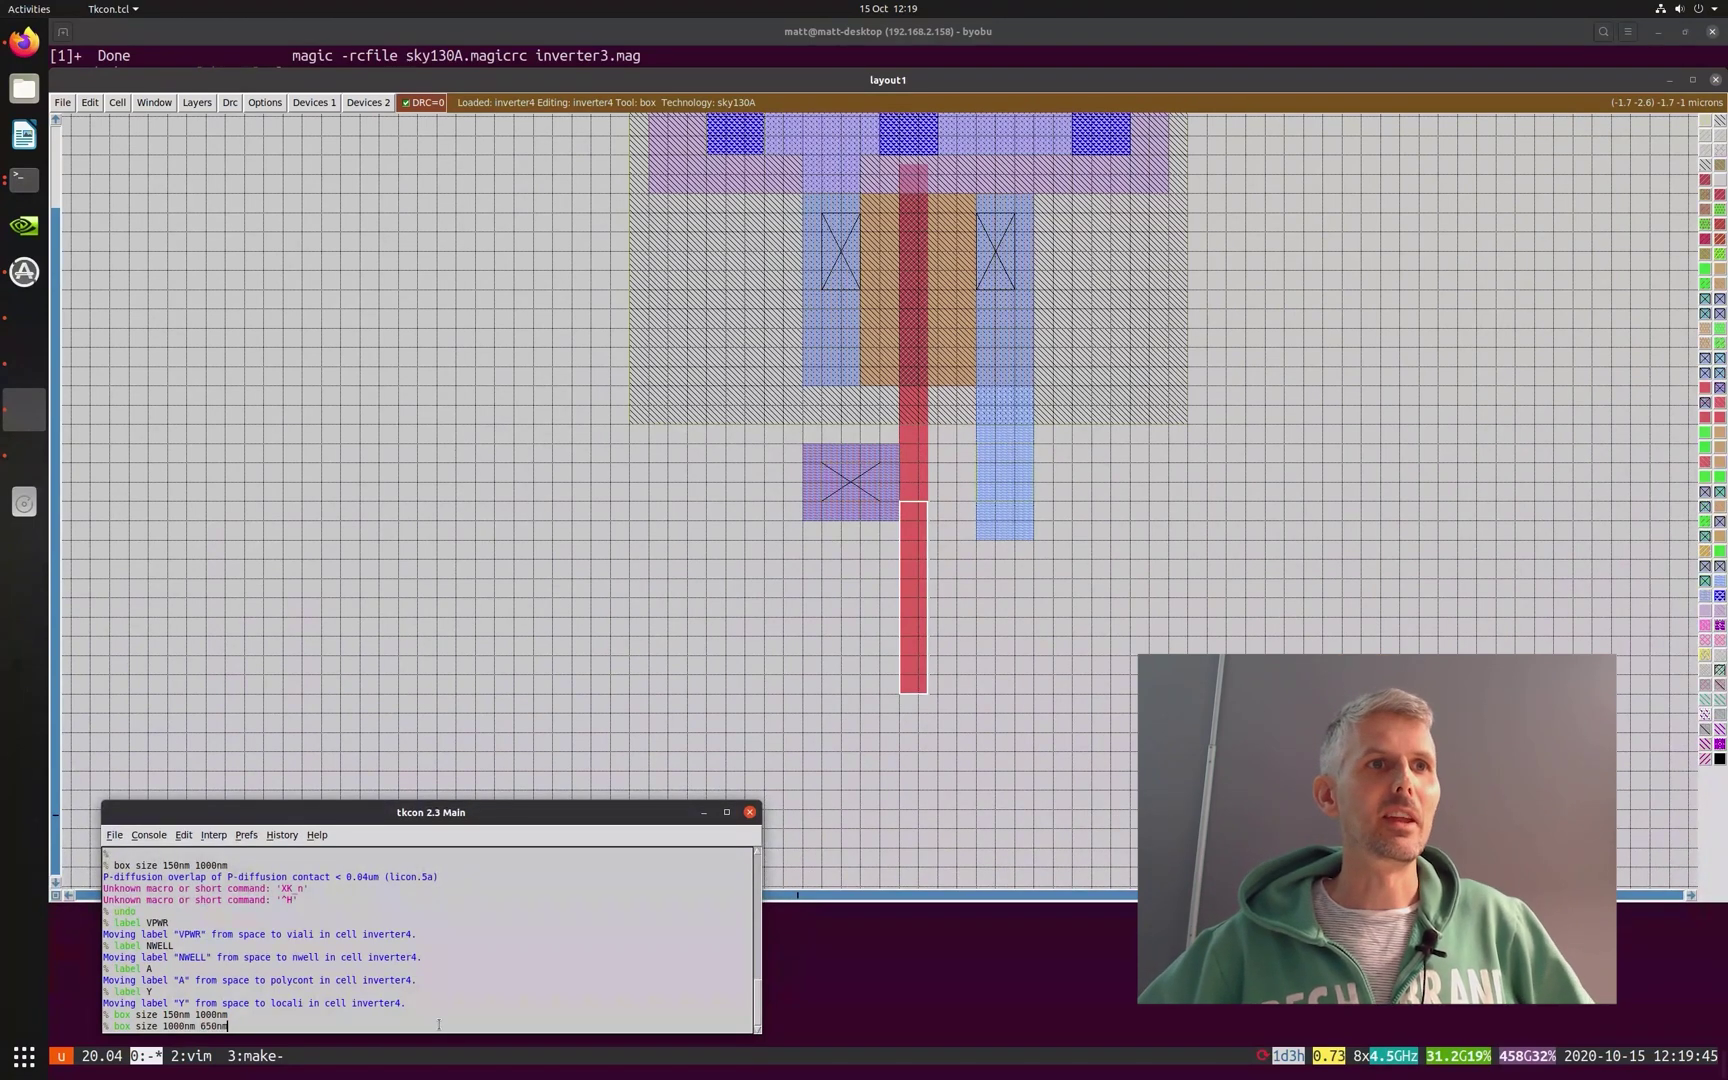
key("Return")
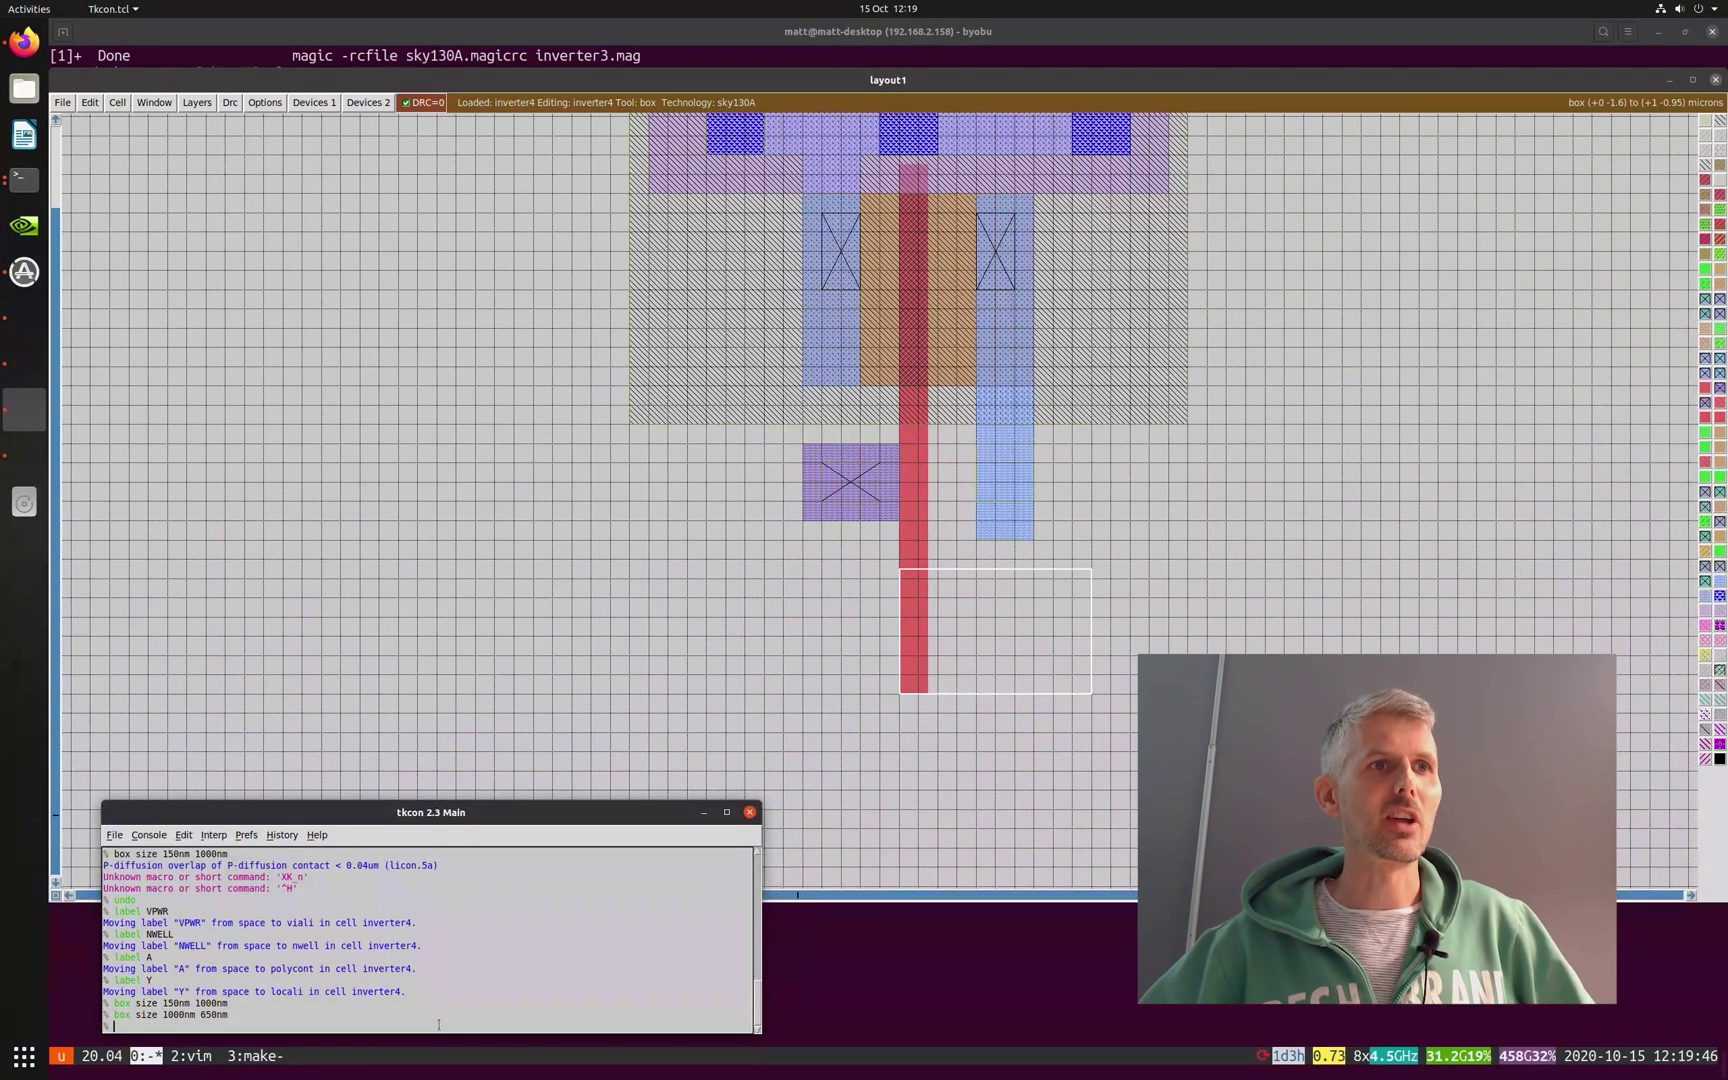
left_click(805, 695)
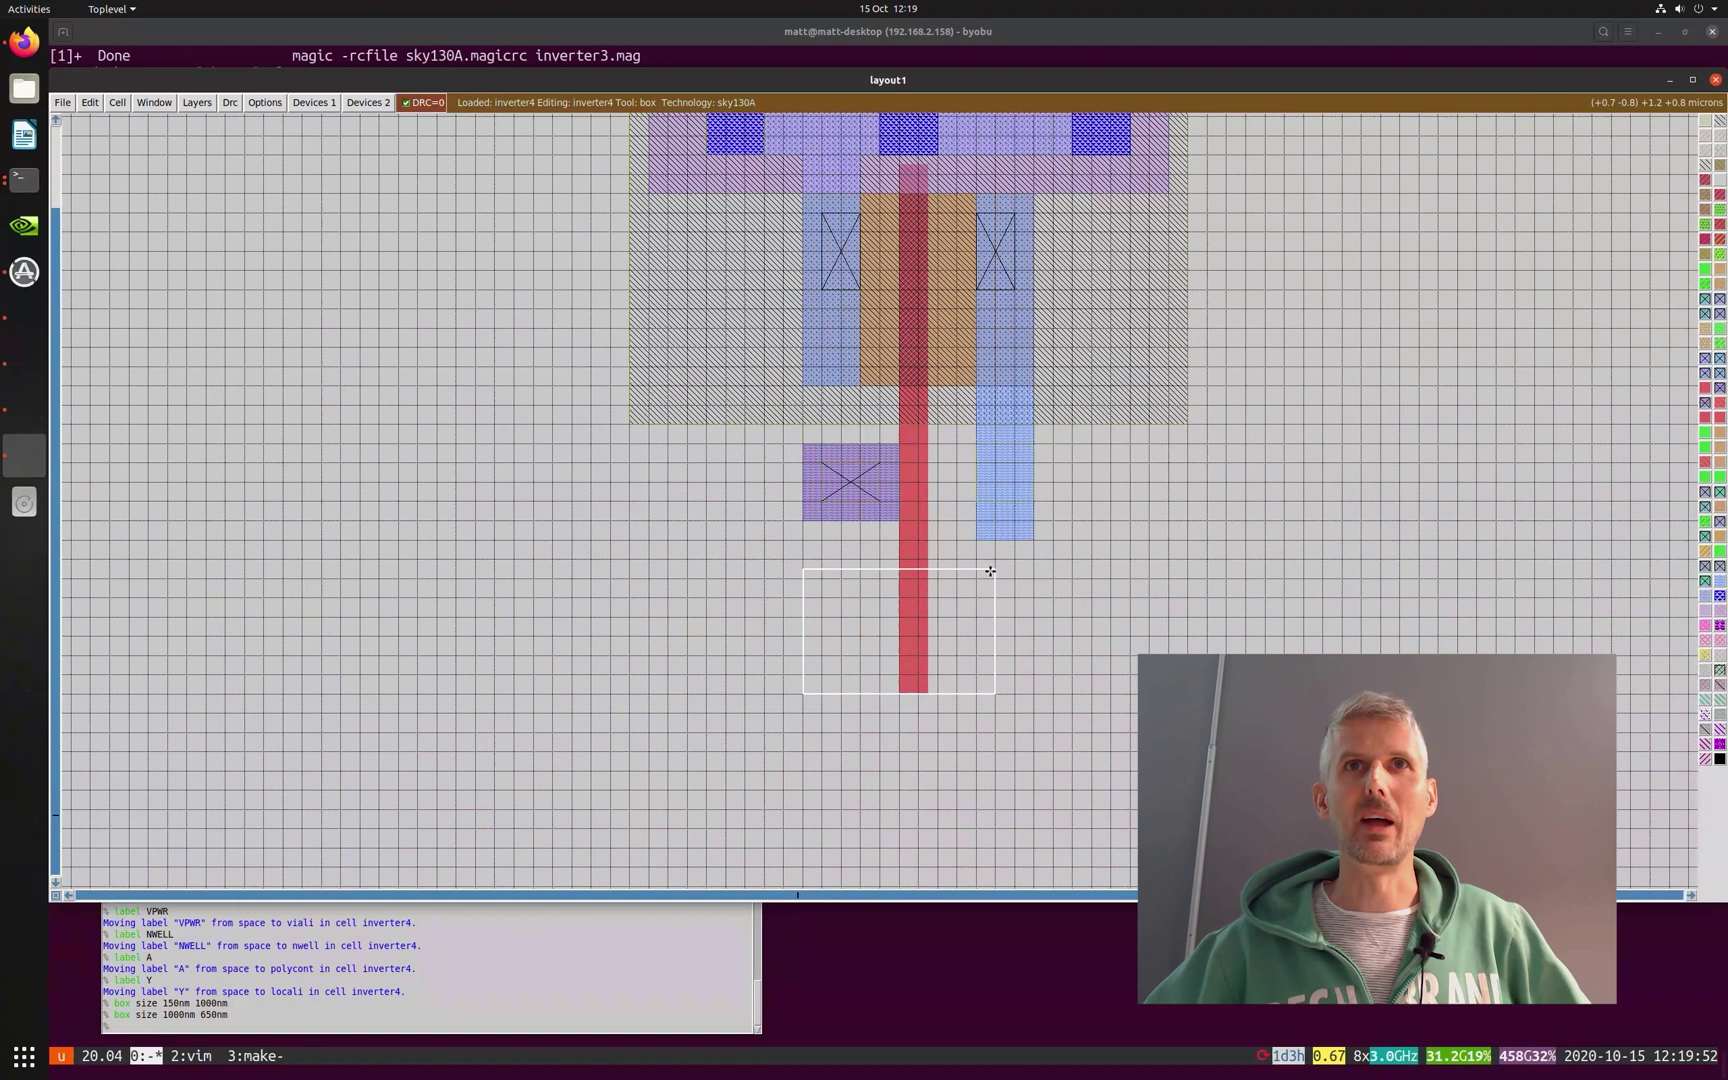
left_click(806, 676)
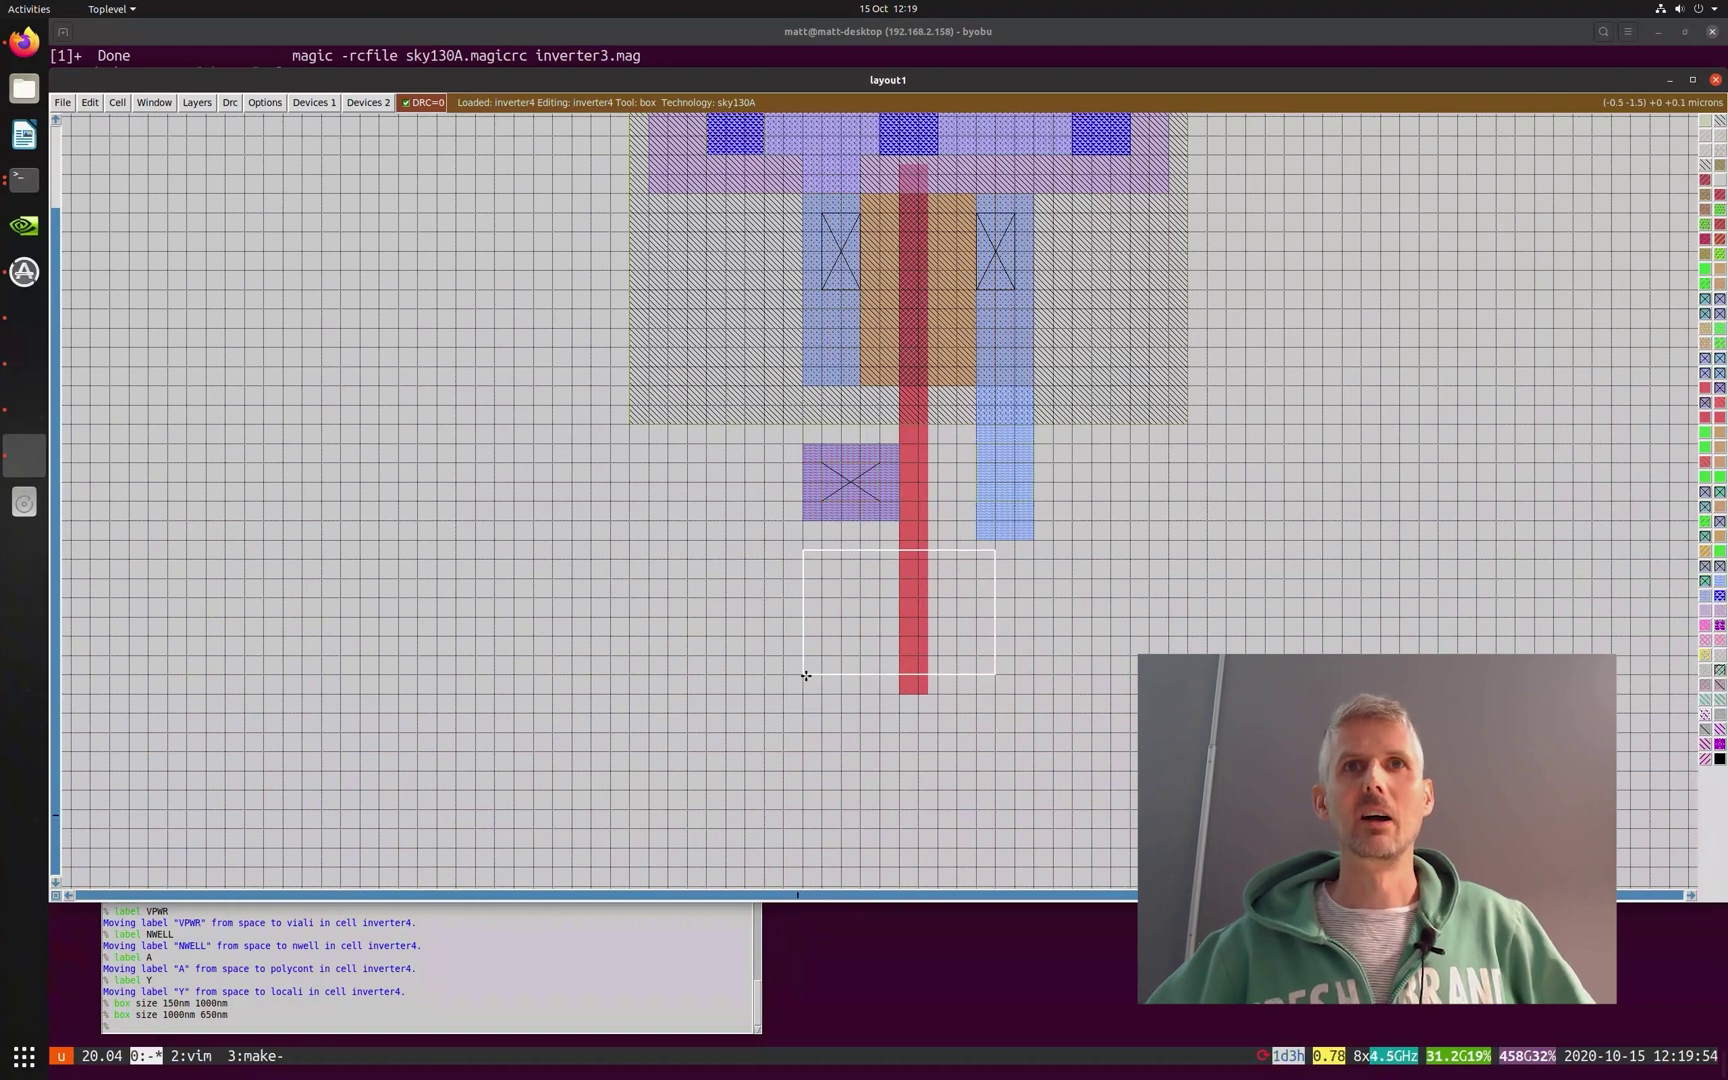
left_click(1705, 269)
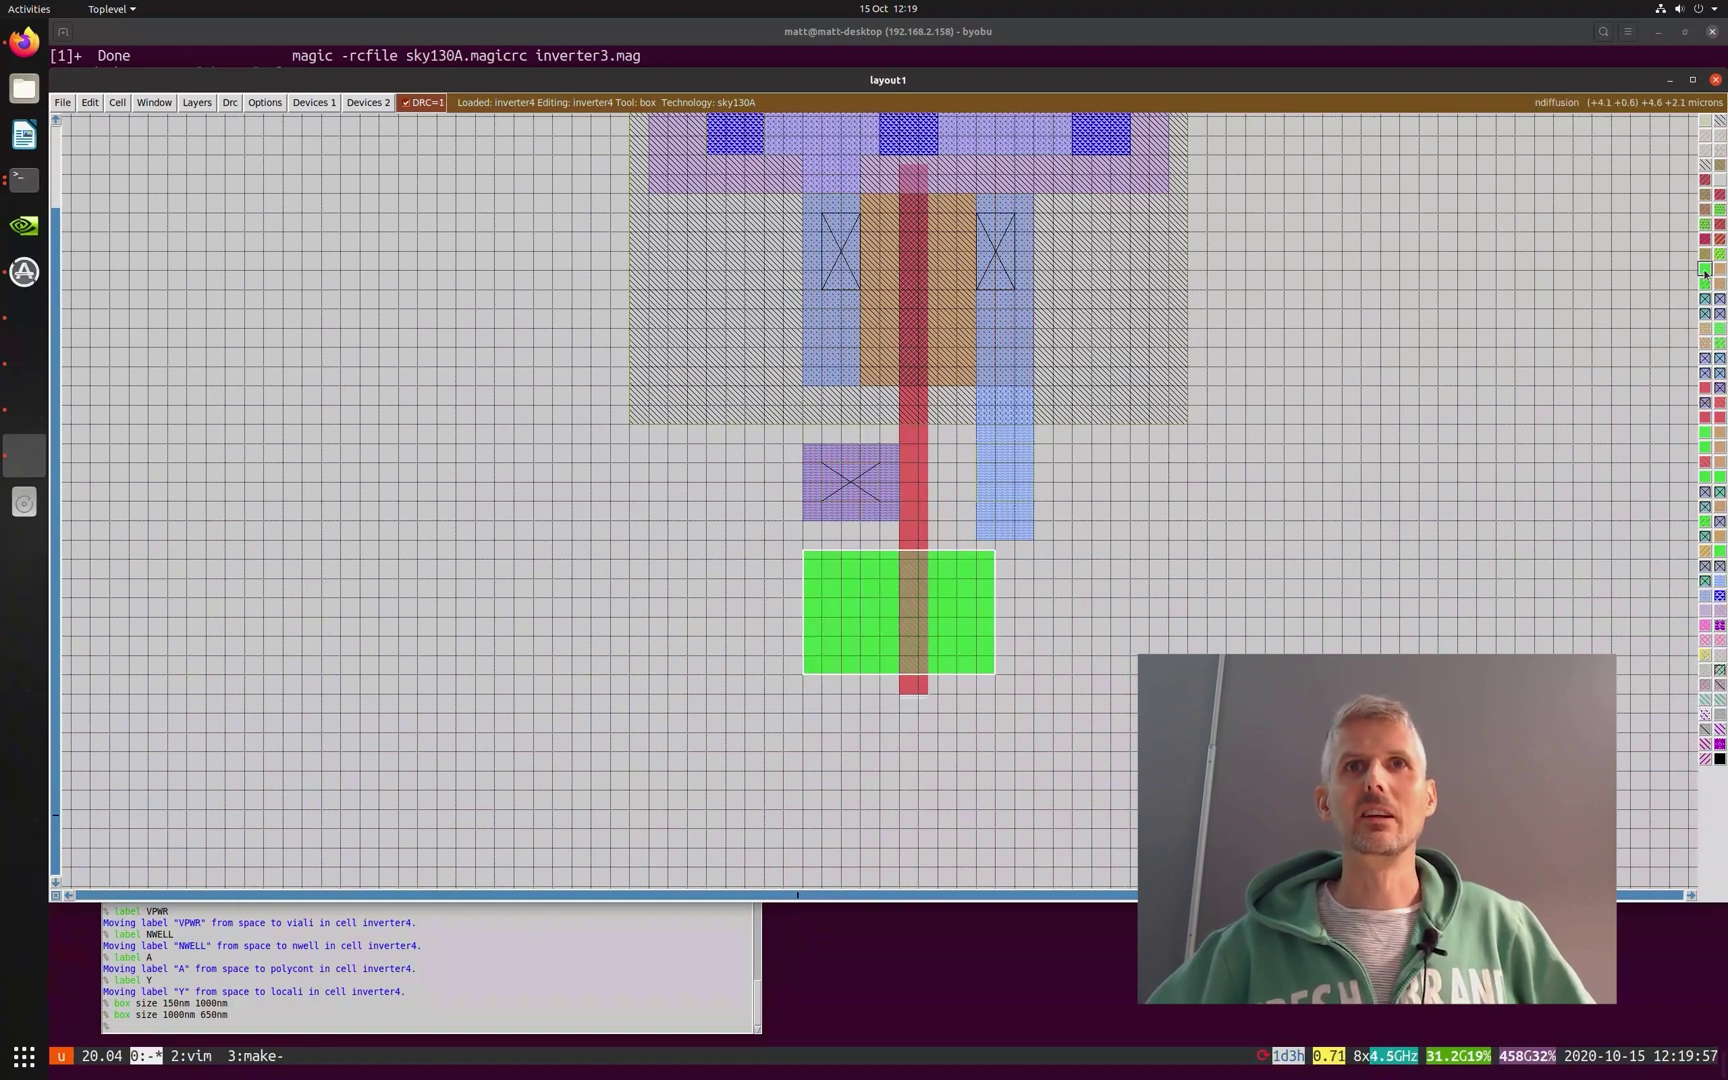
left_click(977, 558)
right_click(1032, 675)
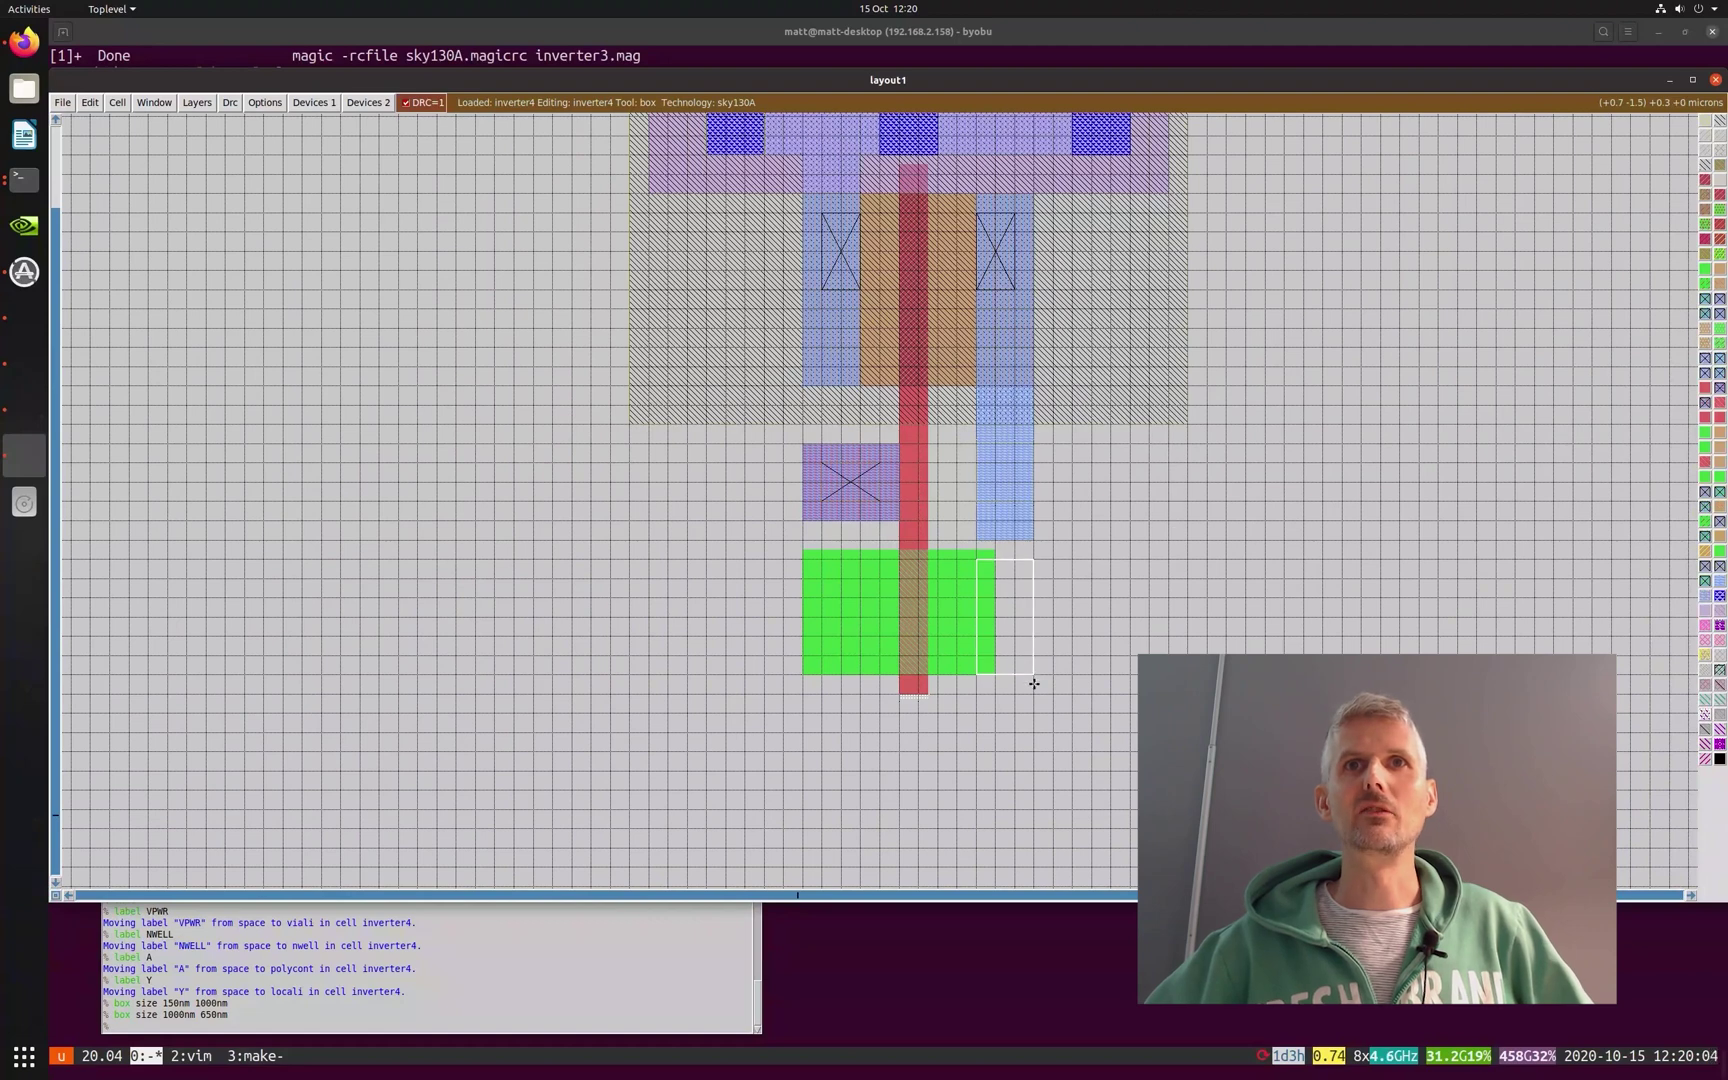
middle_click(989, 581)
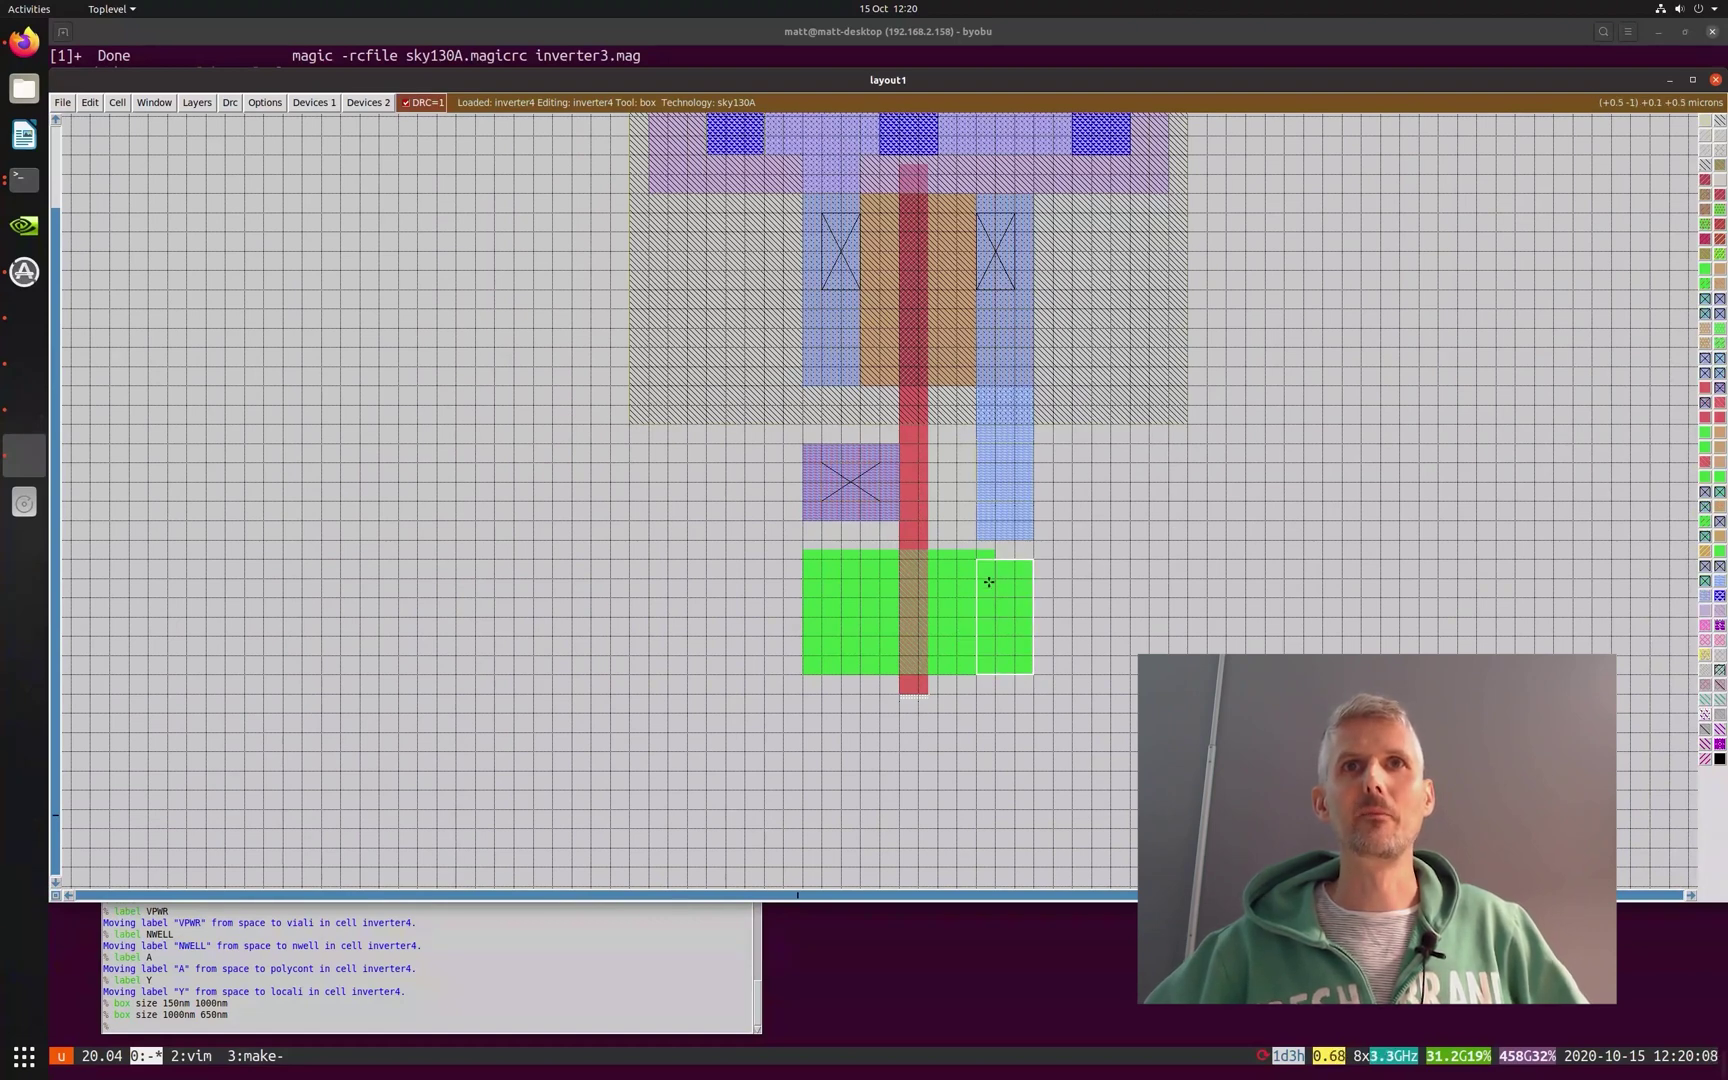
- Reapply the 1000nm by 650nm box size and align it over the n-diffusion
key("colon")
key("Up")
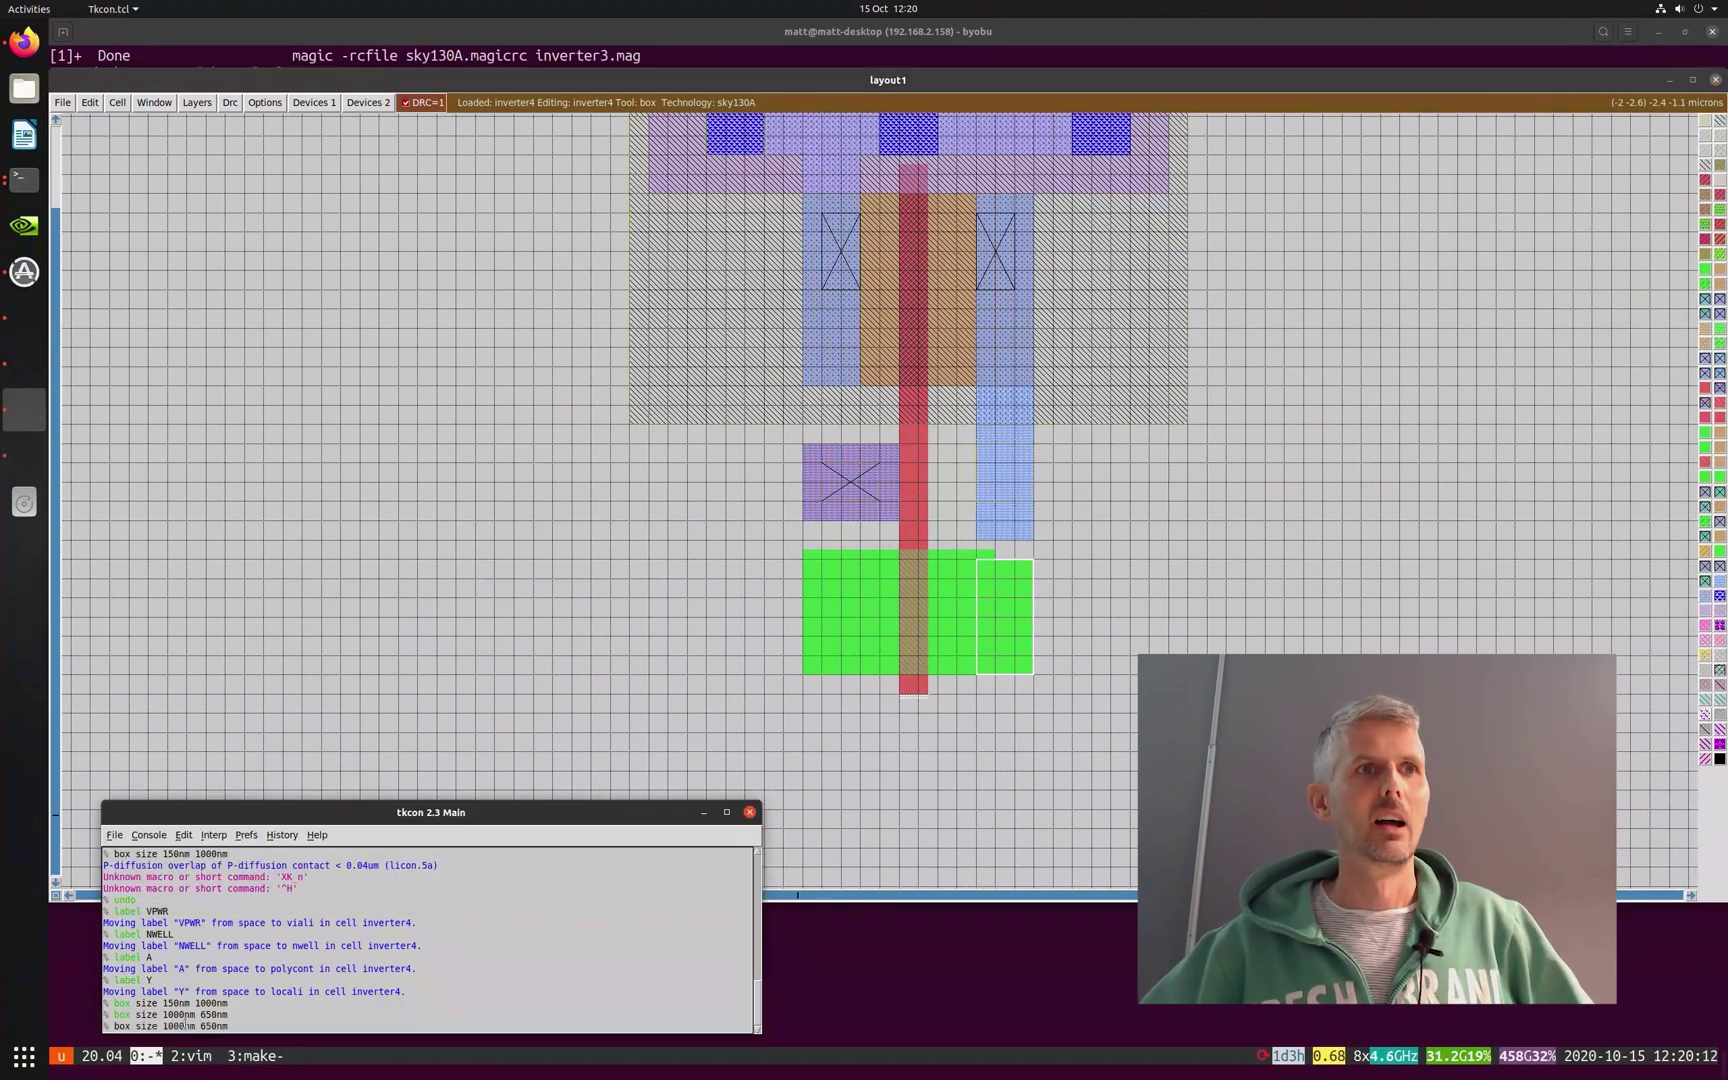
key("Return")
left_click(822, 672)
left_click(841, 671)
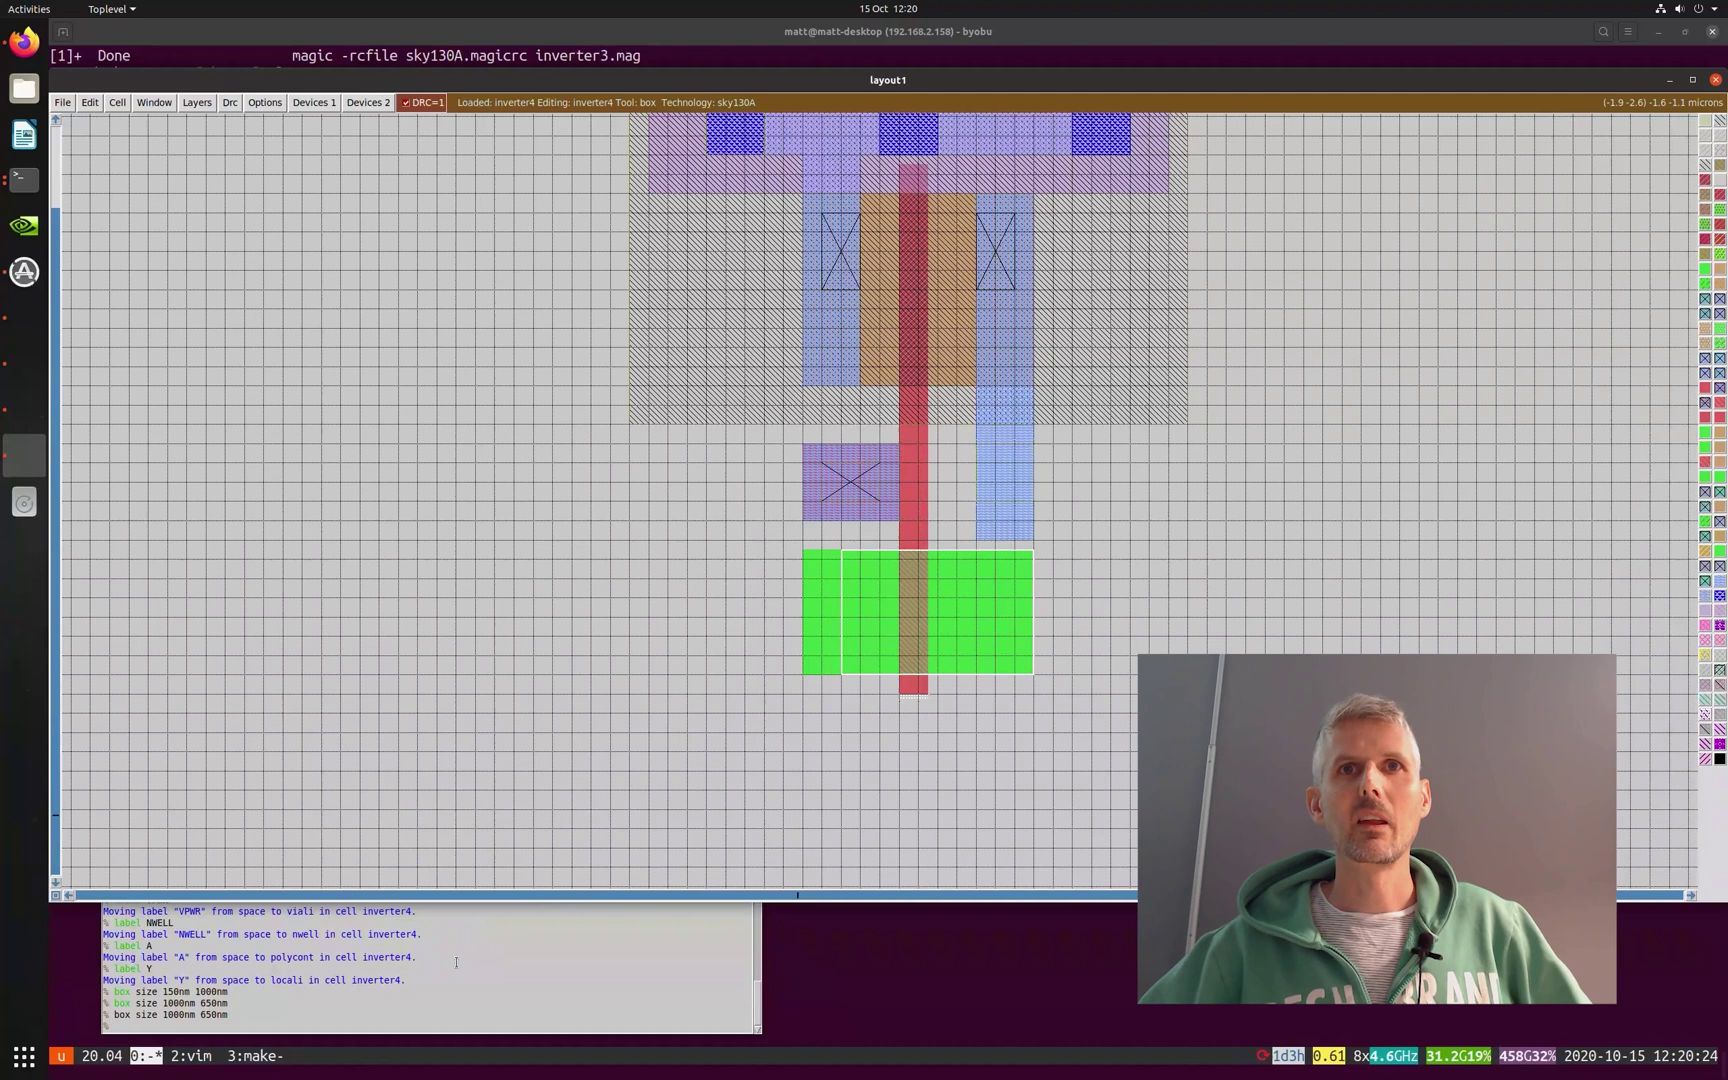
- Lengthen the poly end past the diffusion with a 150nm by 100nm poly box
left_click(256, 1025)
key("Up")
key("Up")
key("Up")
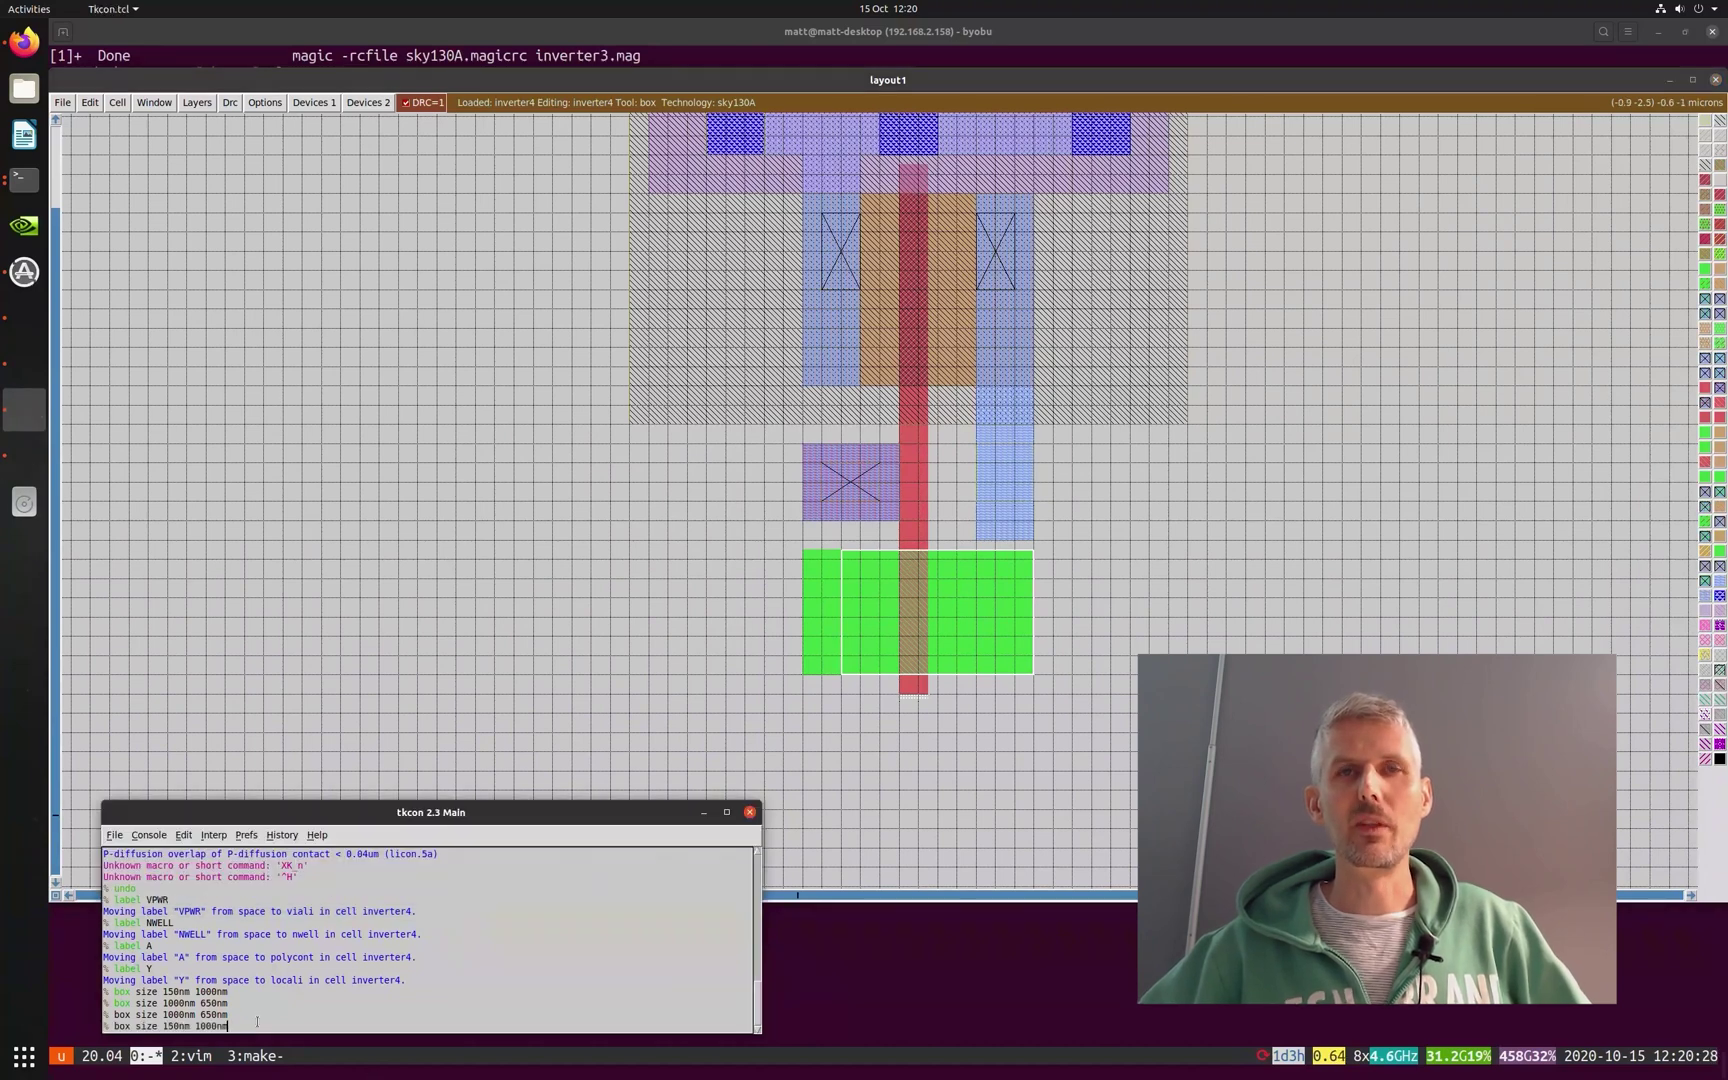
key("Left")
key("Left")
key("BackSpace")
key("Return")
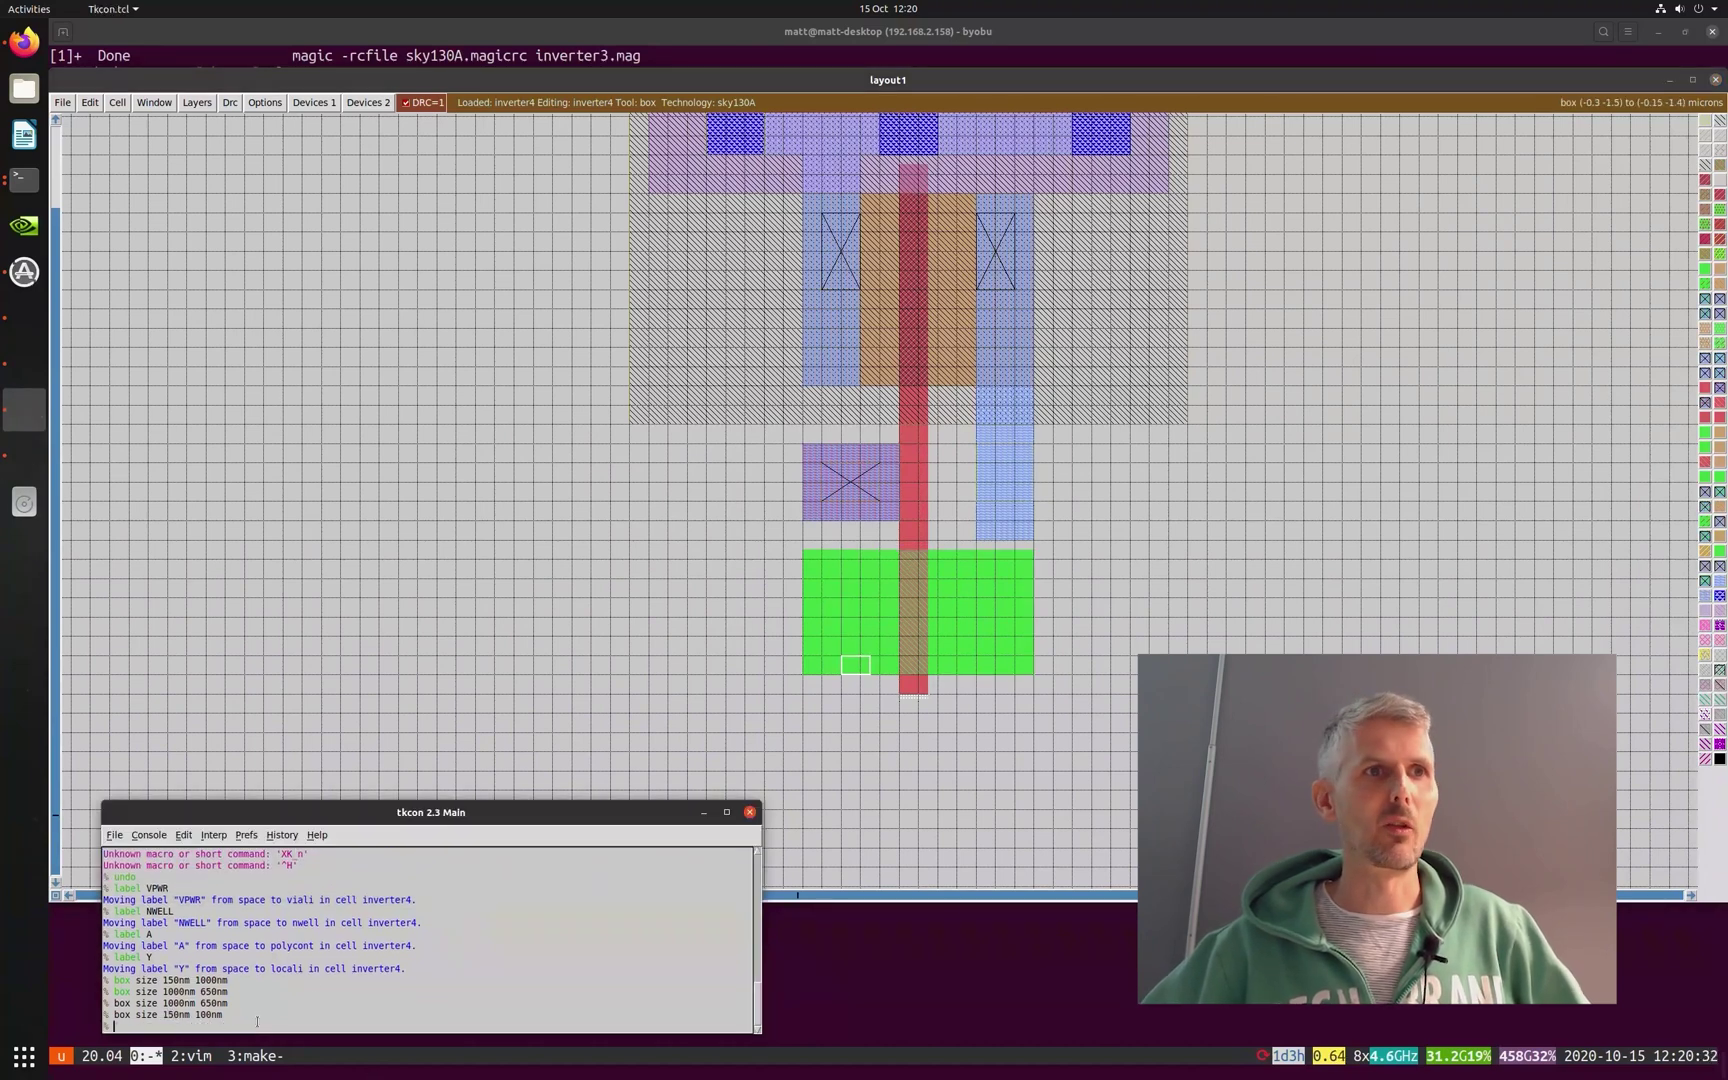
left_click(903, 708)
middle_click(902, 664)
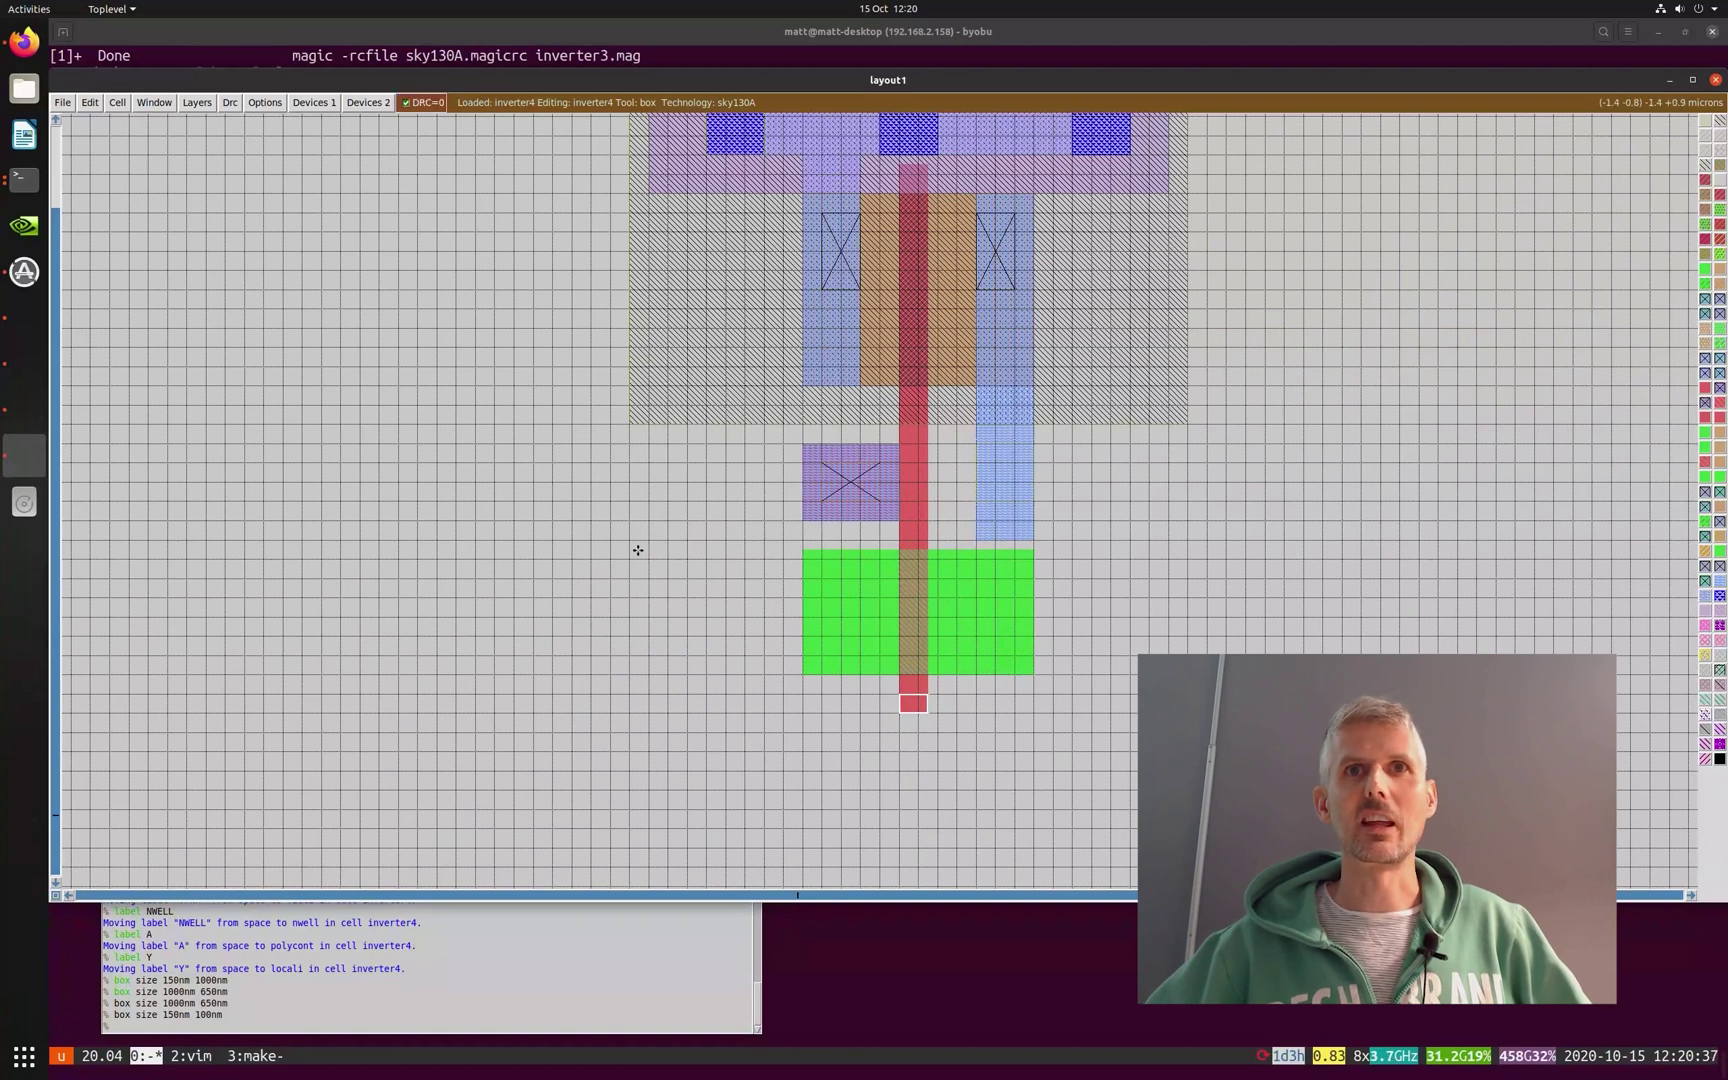
- Paint local interconnect over the left and right n-diffusion columns
left_click(801, 559)
right_click(859, 809)
middle_click(1000, 487)
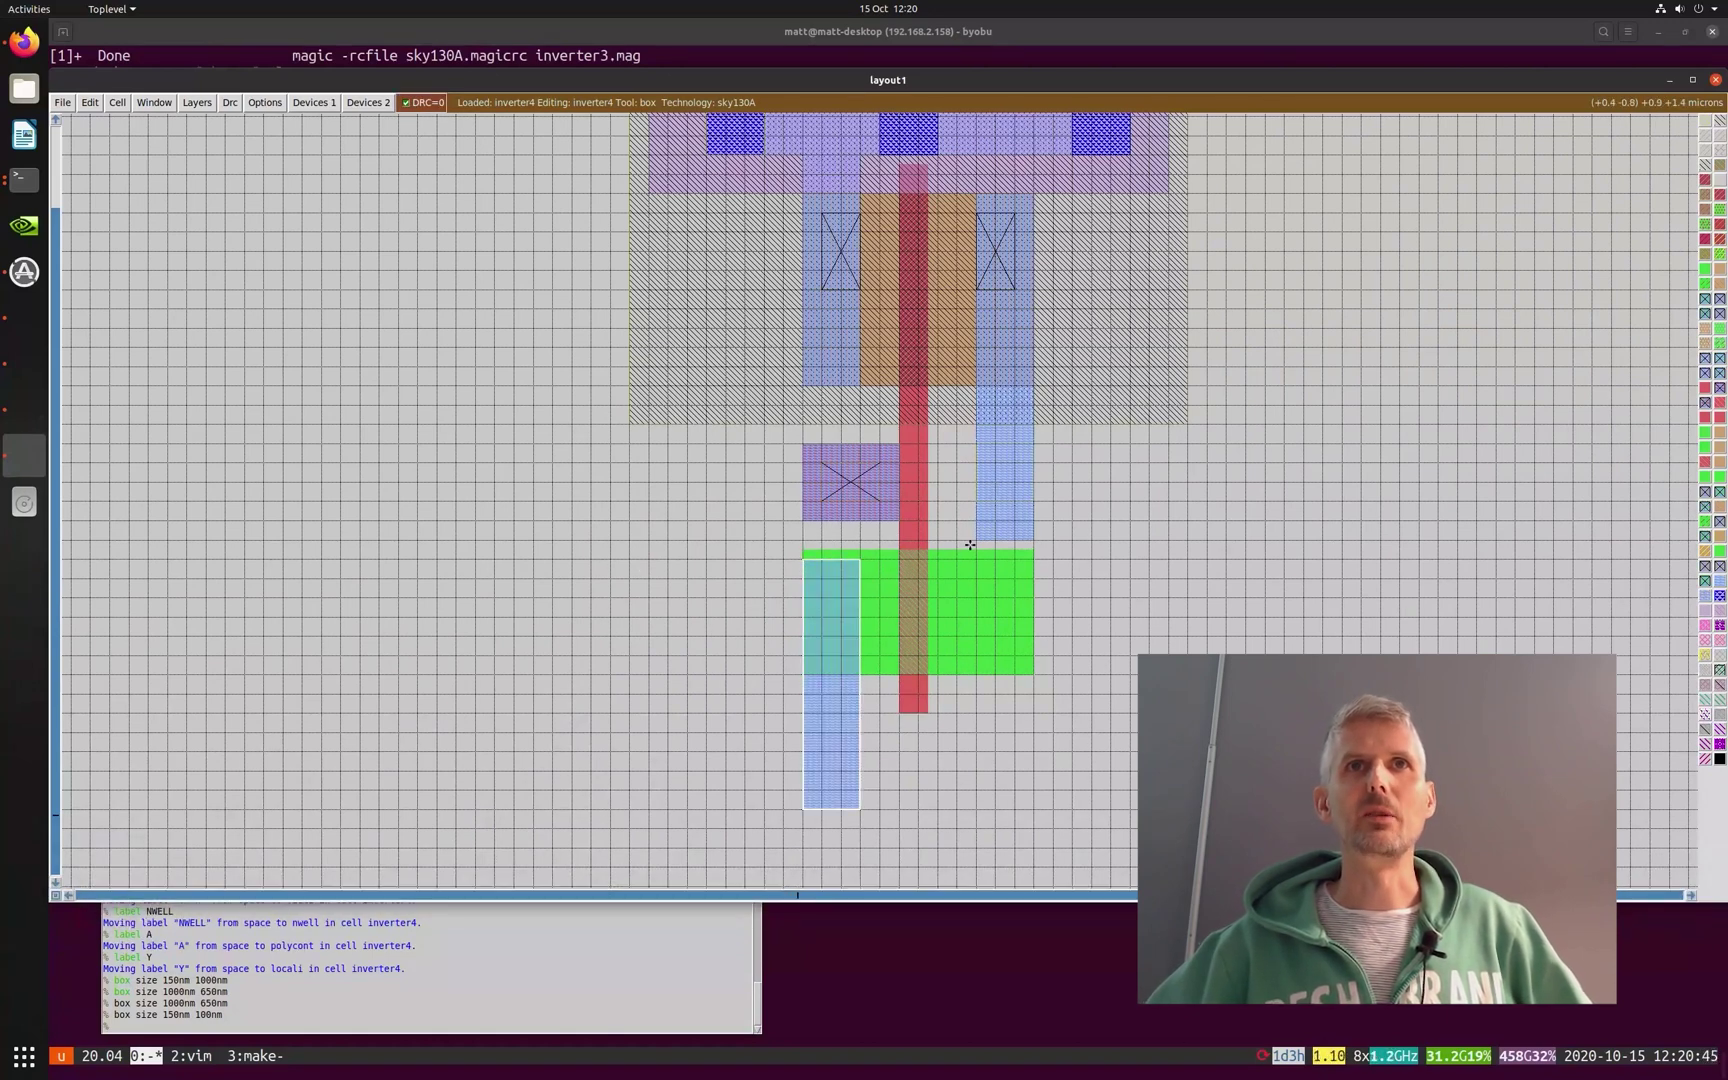
left_click(977, 541)
right_click(1033, 674)
middle_click(999, 477)
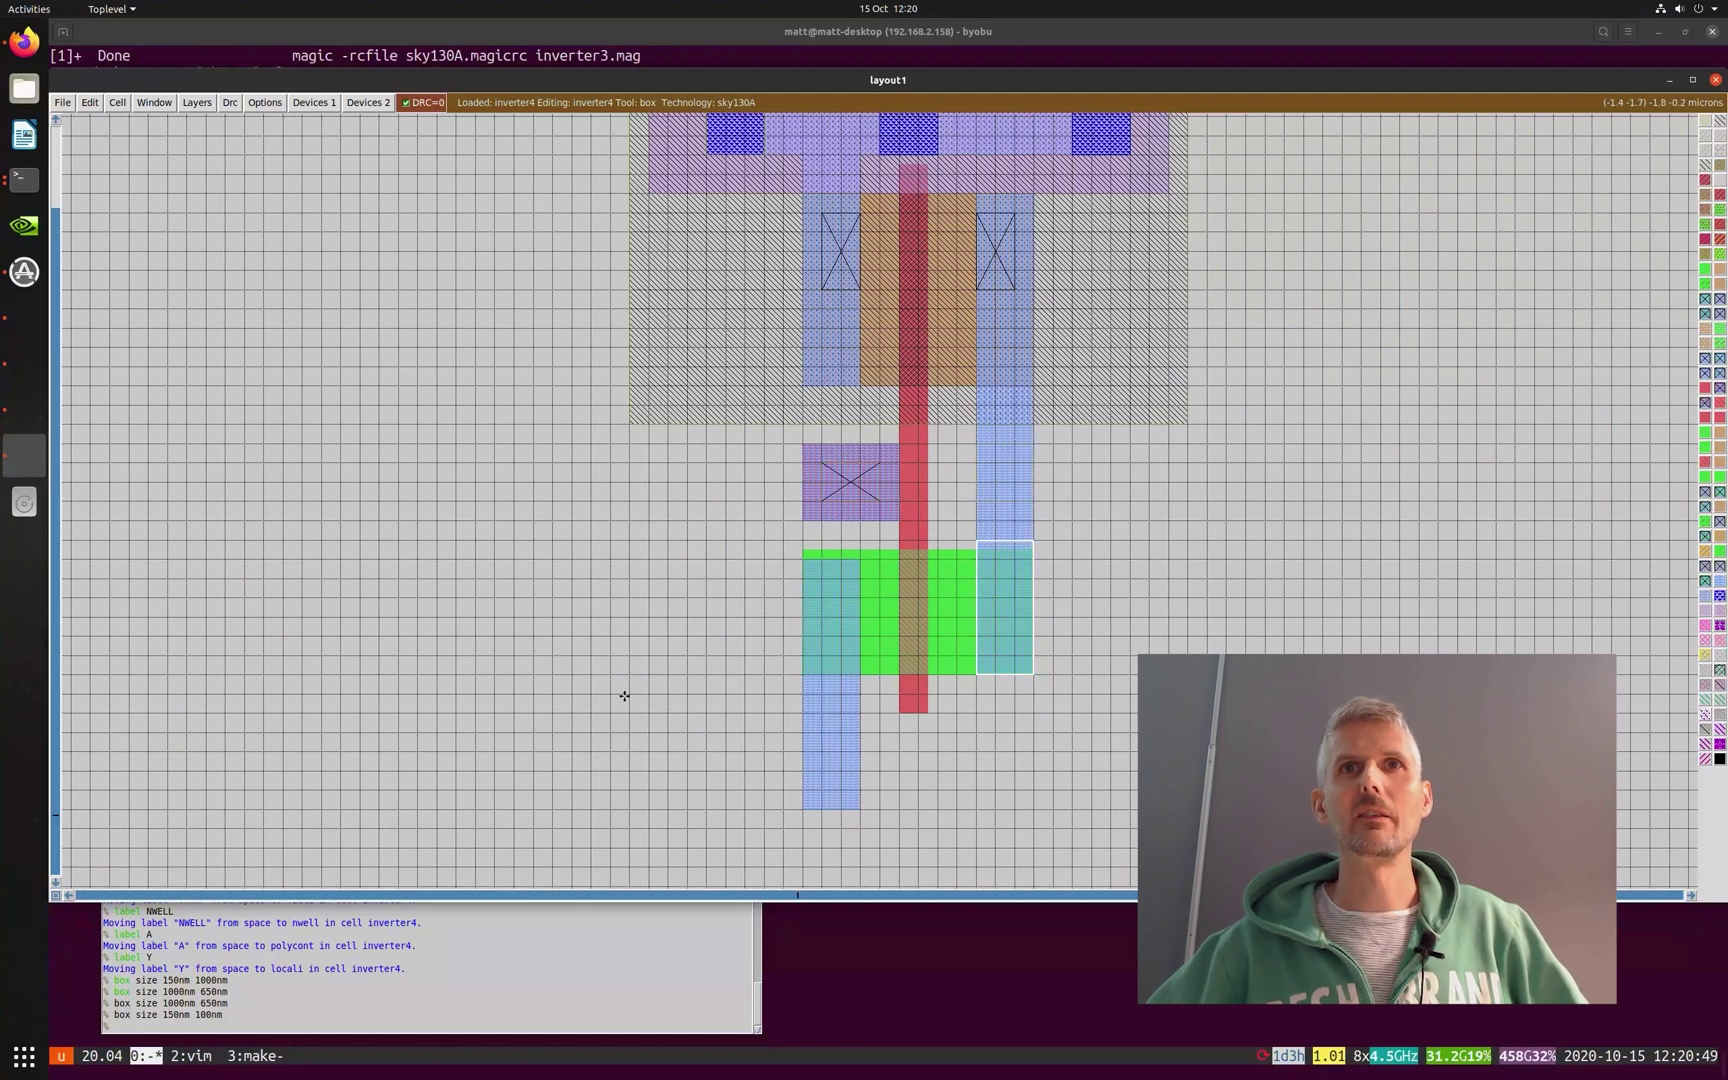
- Turn on the crosshair and paint a wide local-interconnect rail along the bottom
left_click(154, 102)
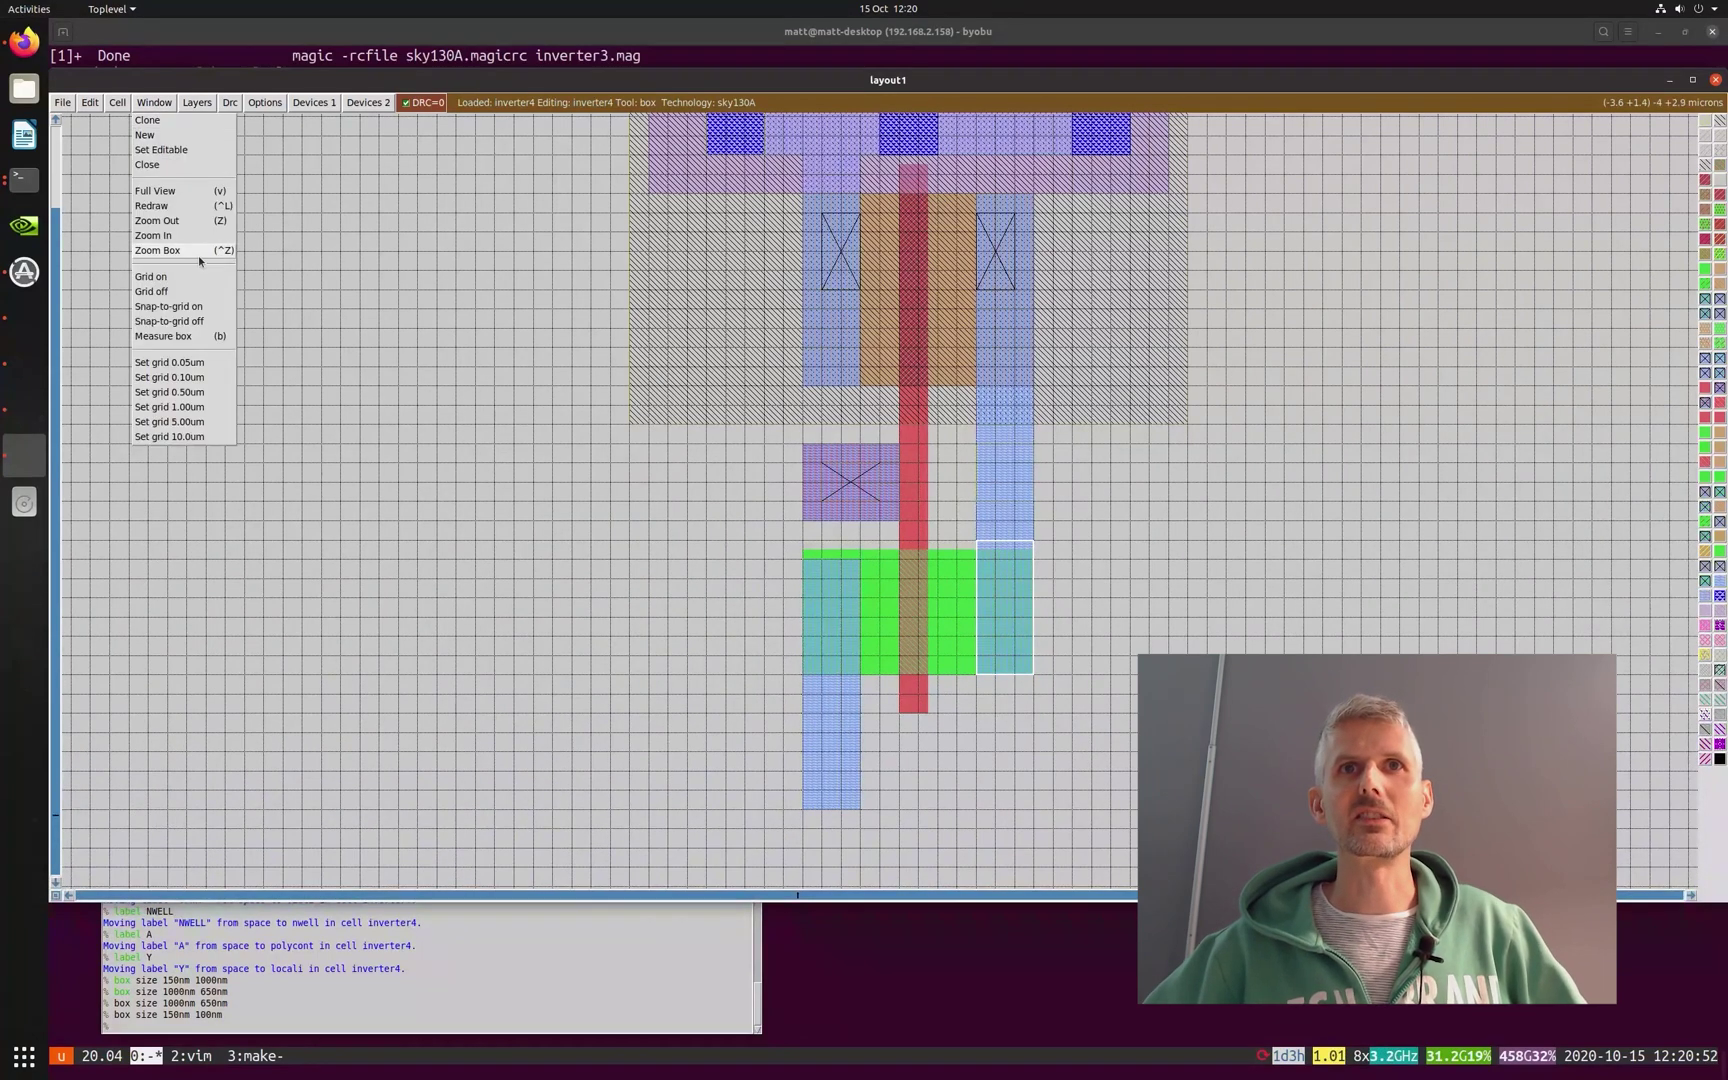
left_click(265, 102)
left_click(278, 268)
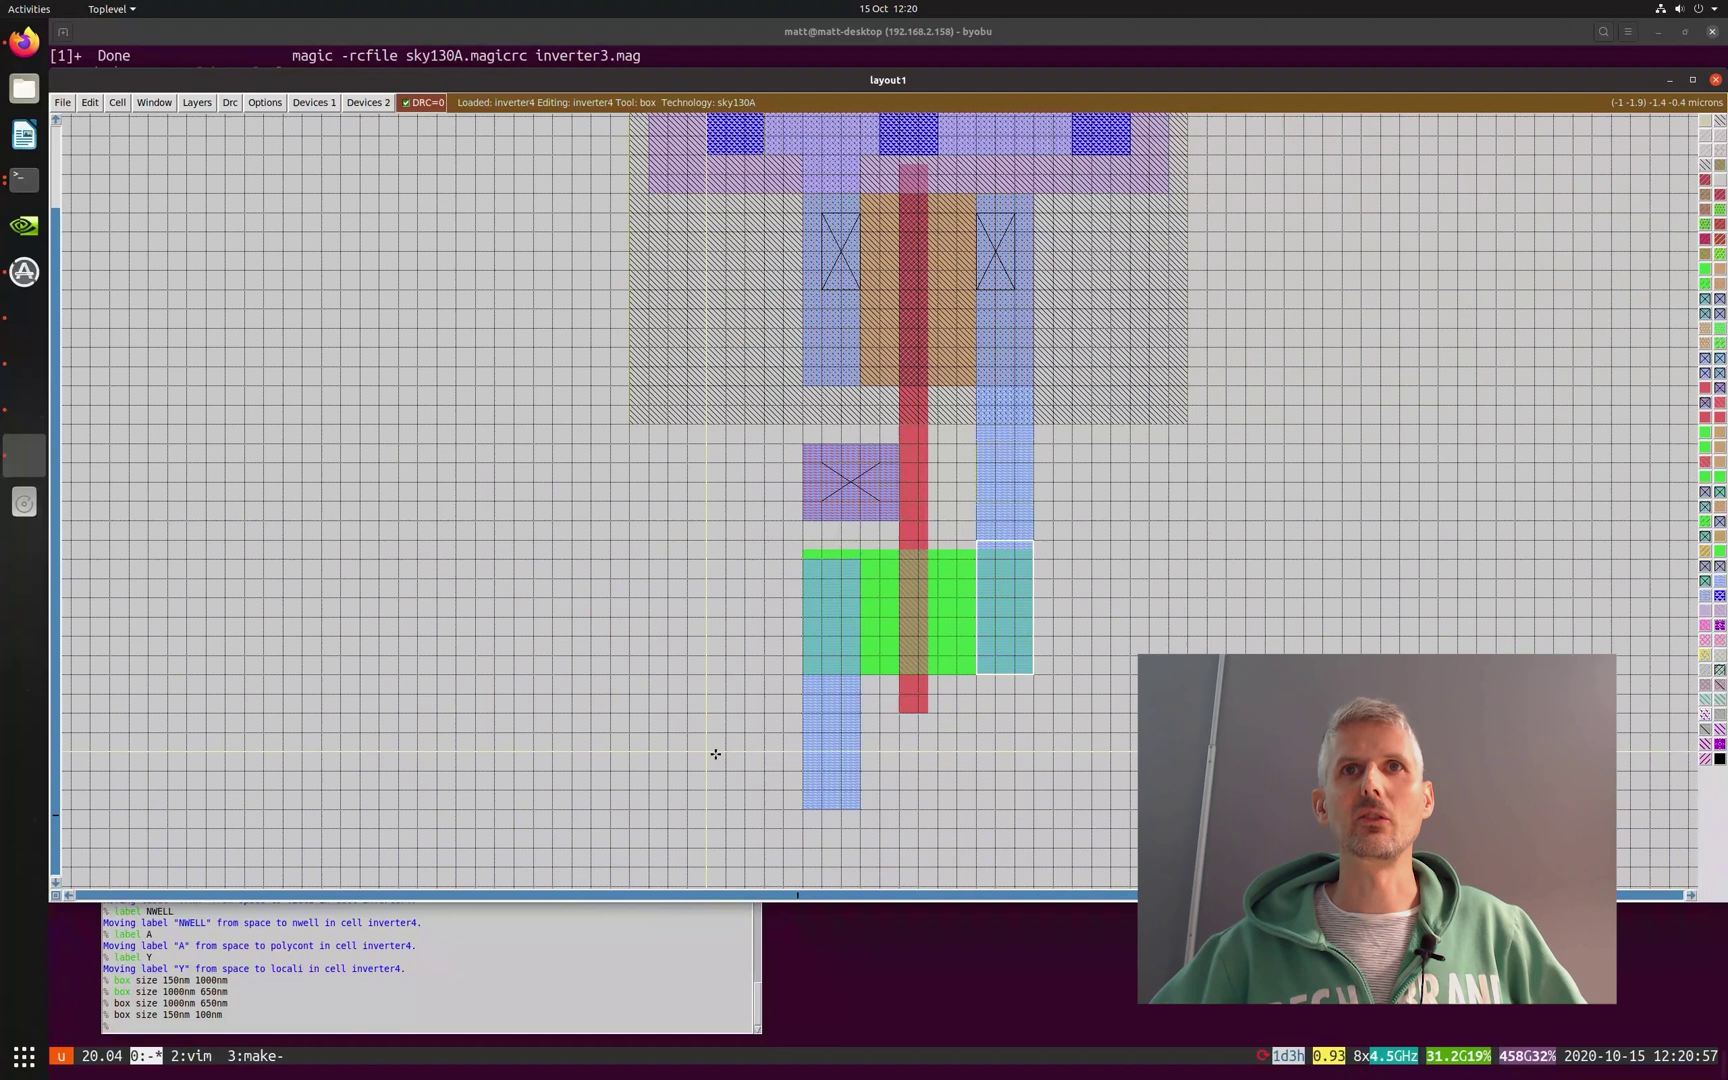
left_click(707, 751)
right_click(1129, 809)
middle_click(808, 700)
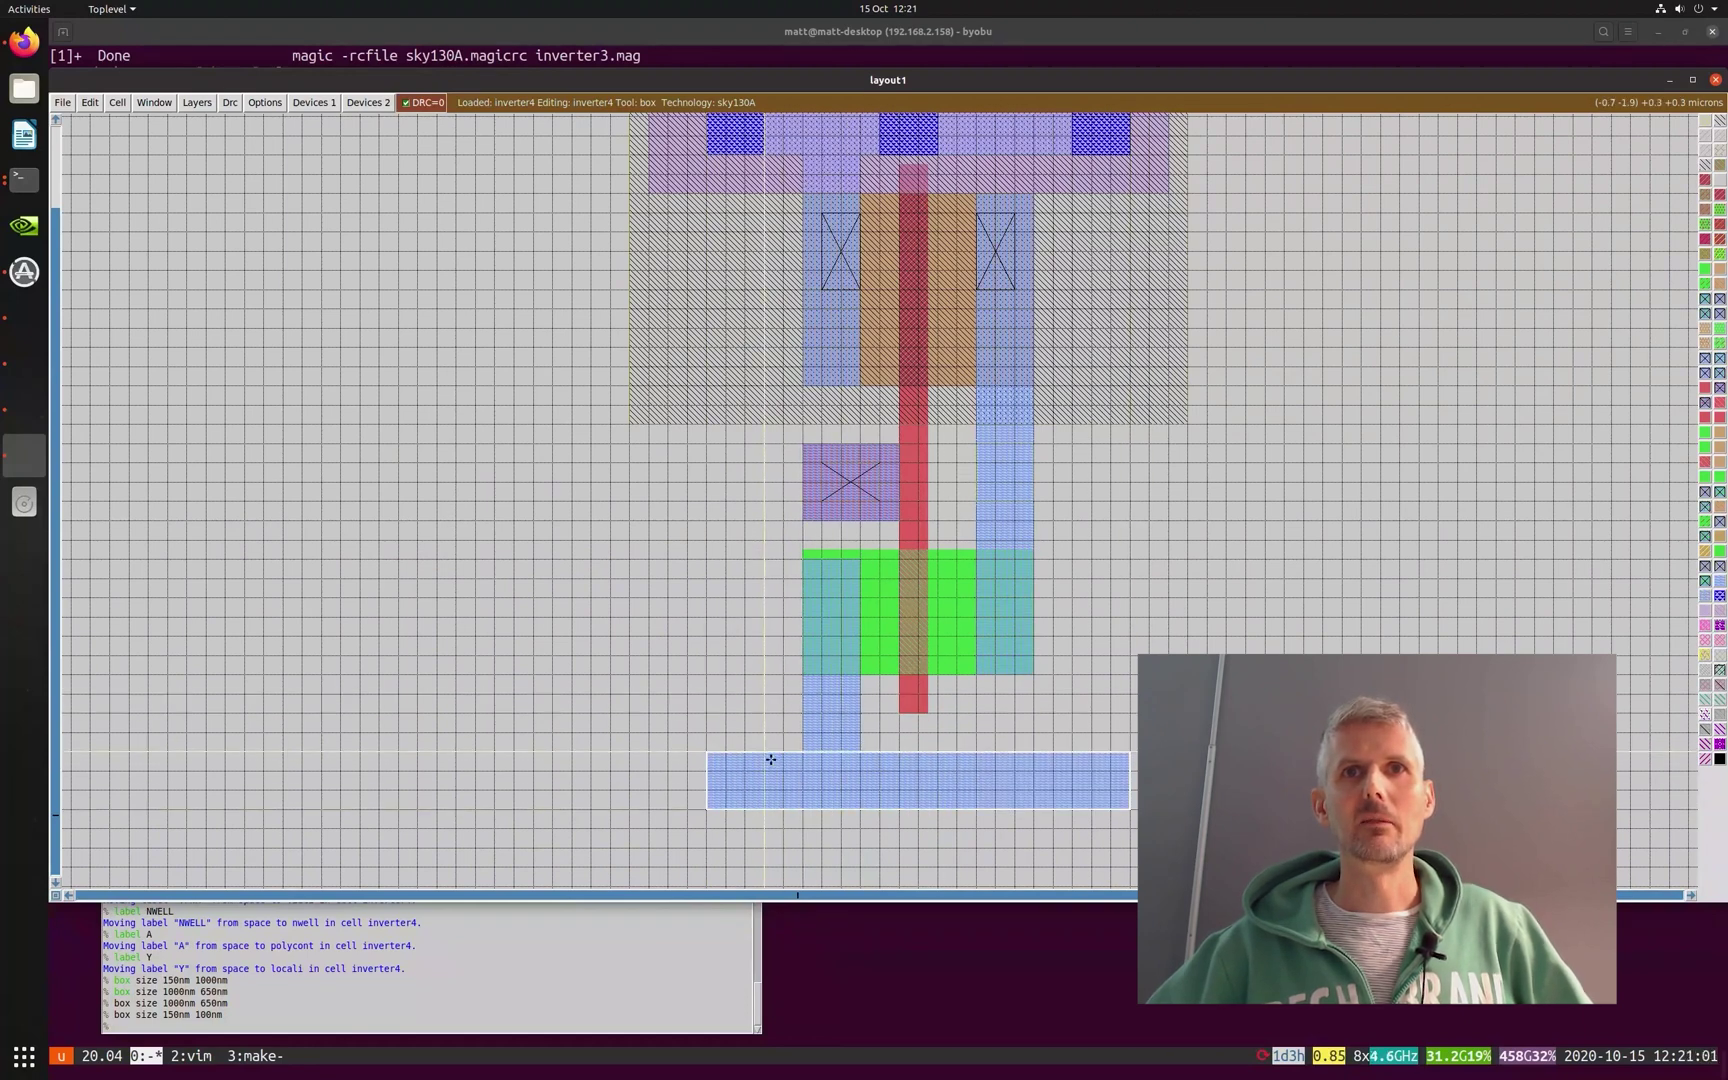
- Add viali contacts at the left end, middle and right end of the bottom bar
left_click(707, 751)
right_click(763, 808)
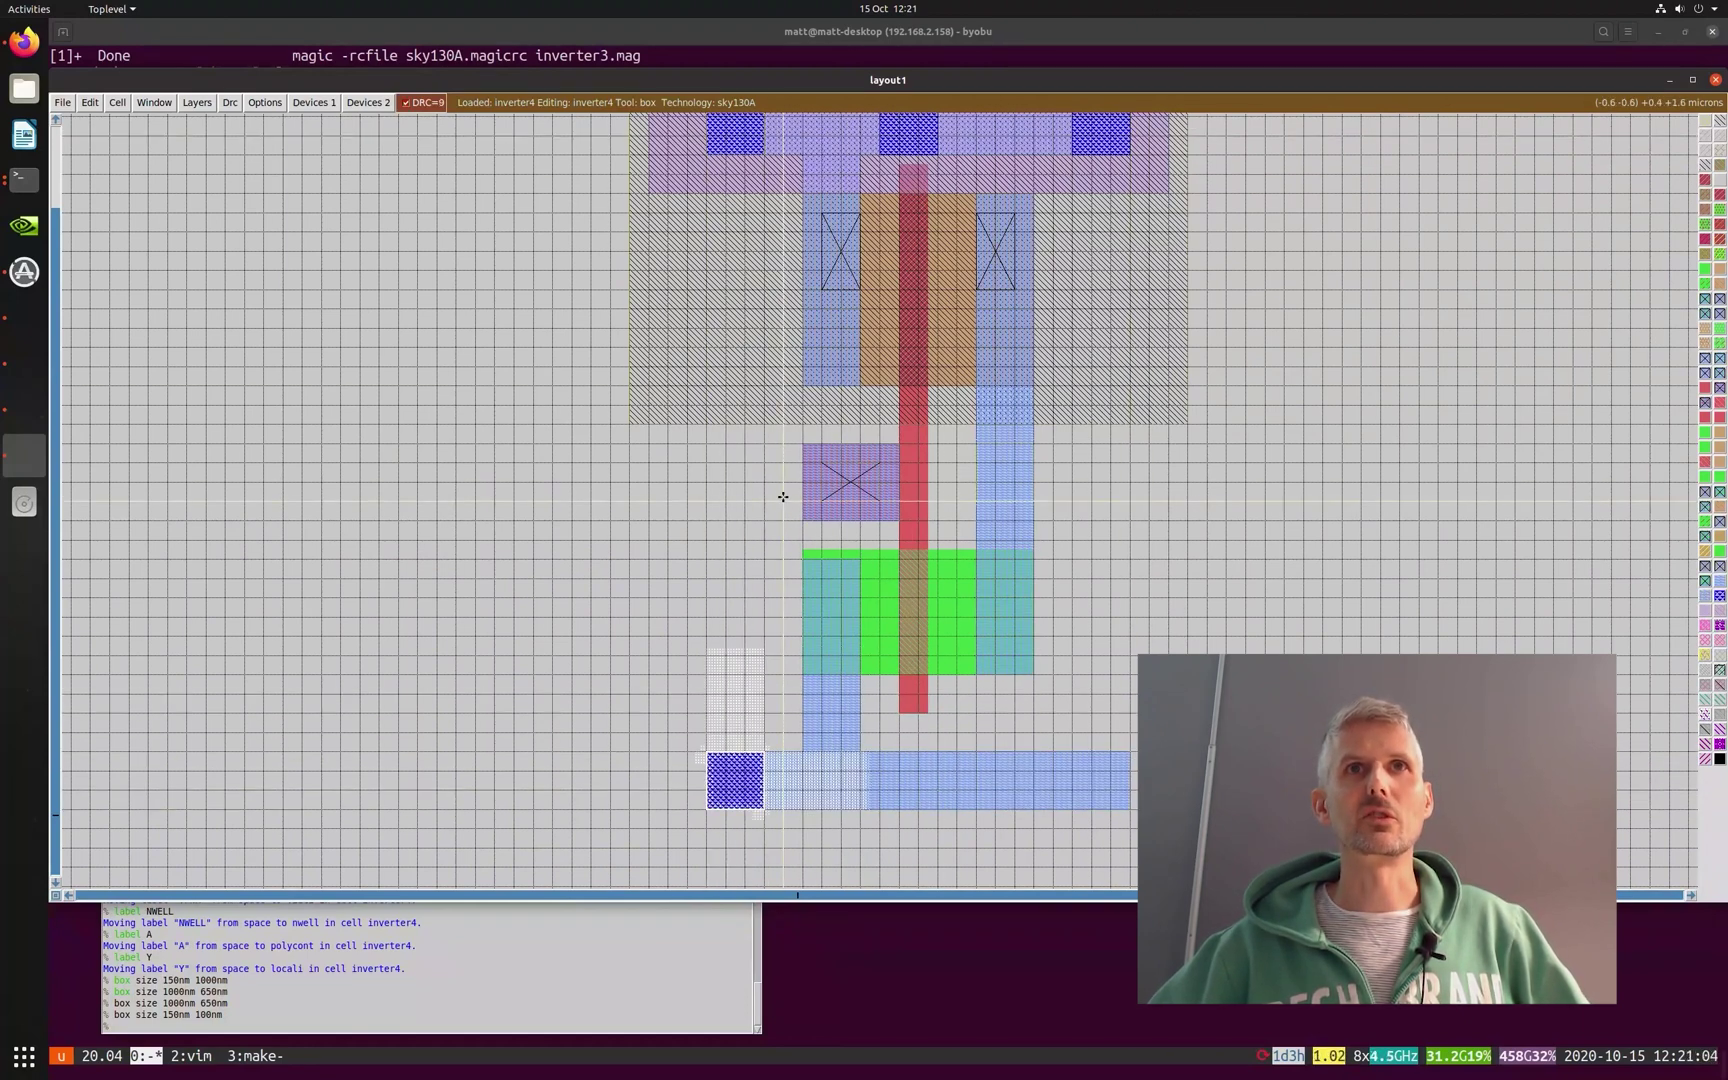
middle_click(1720, 596)
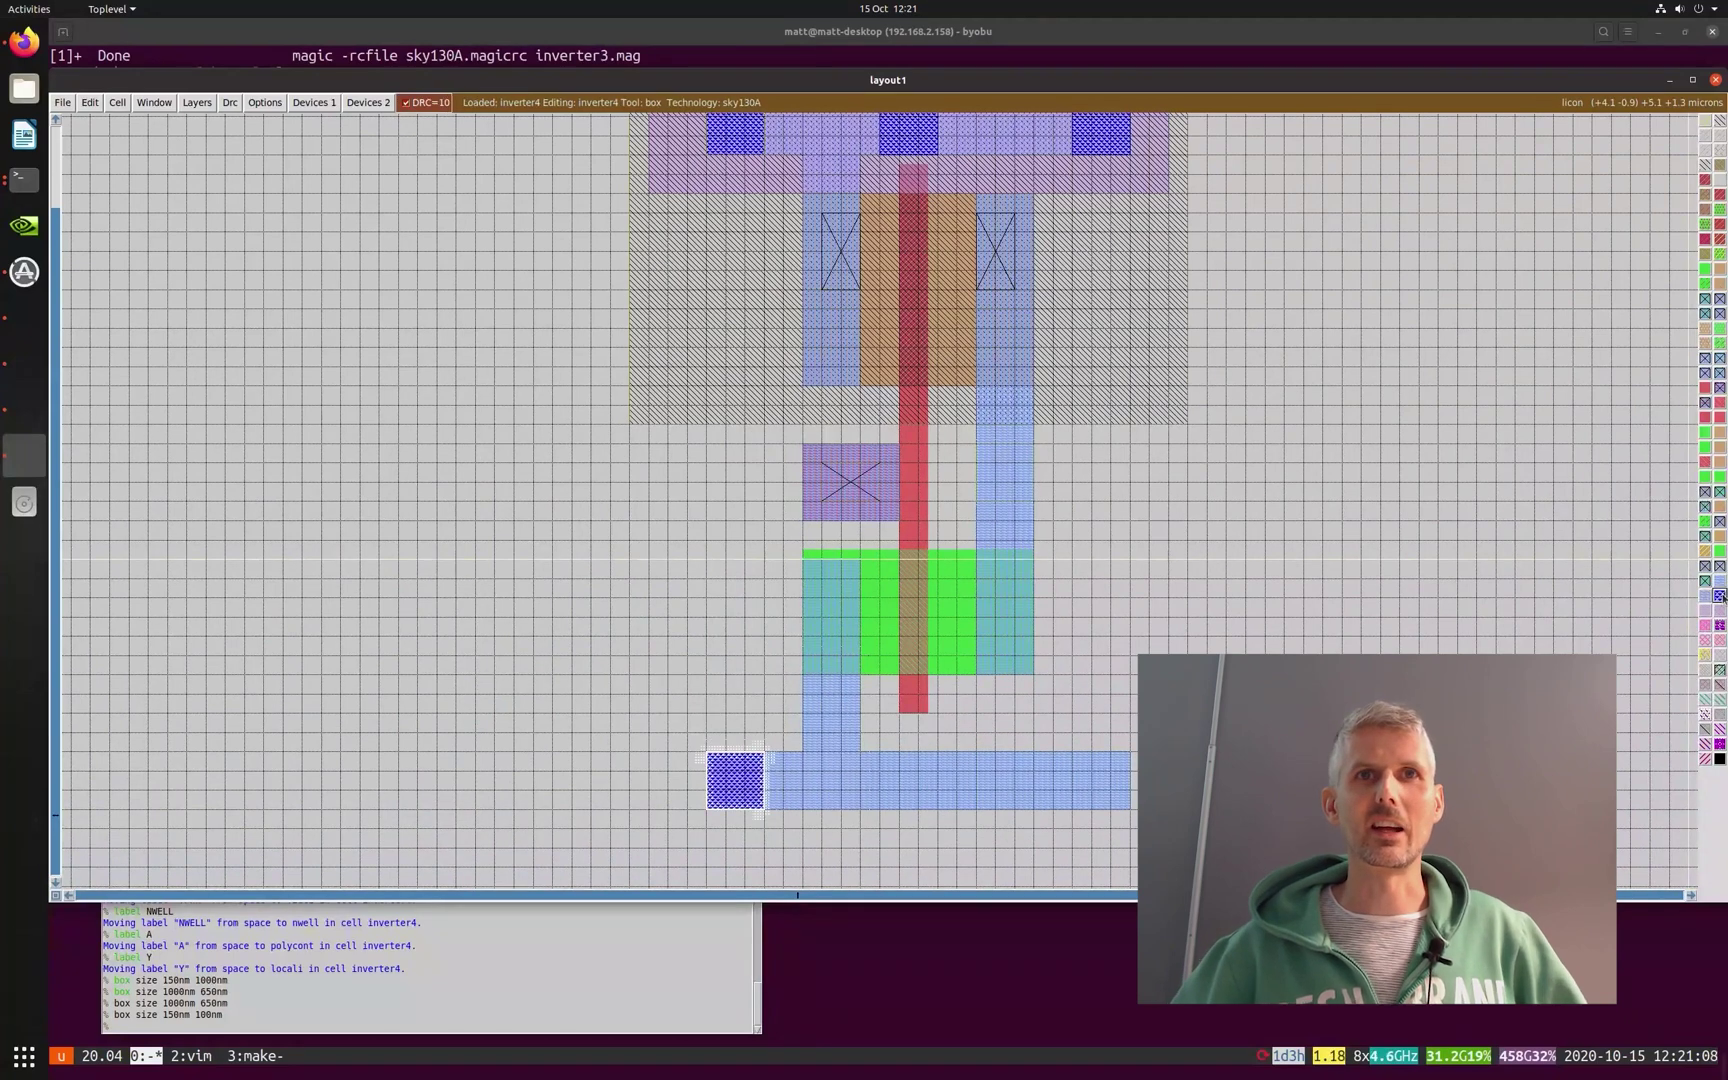
left_click(880, 809)
middle_click(1720, 596)
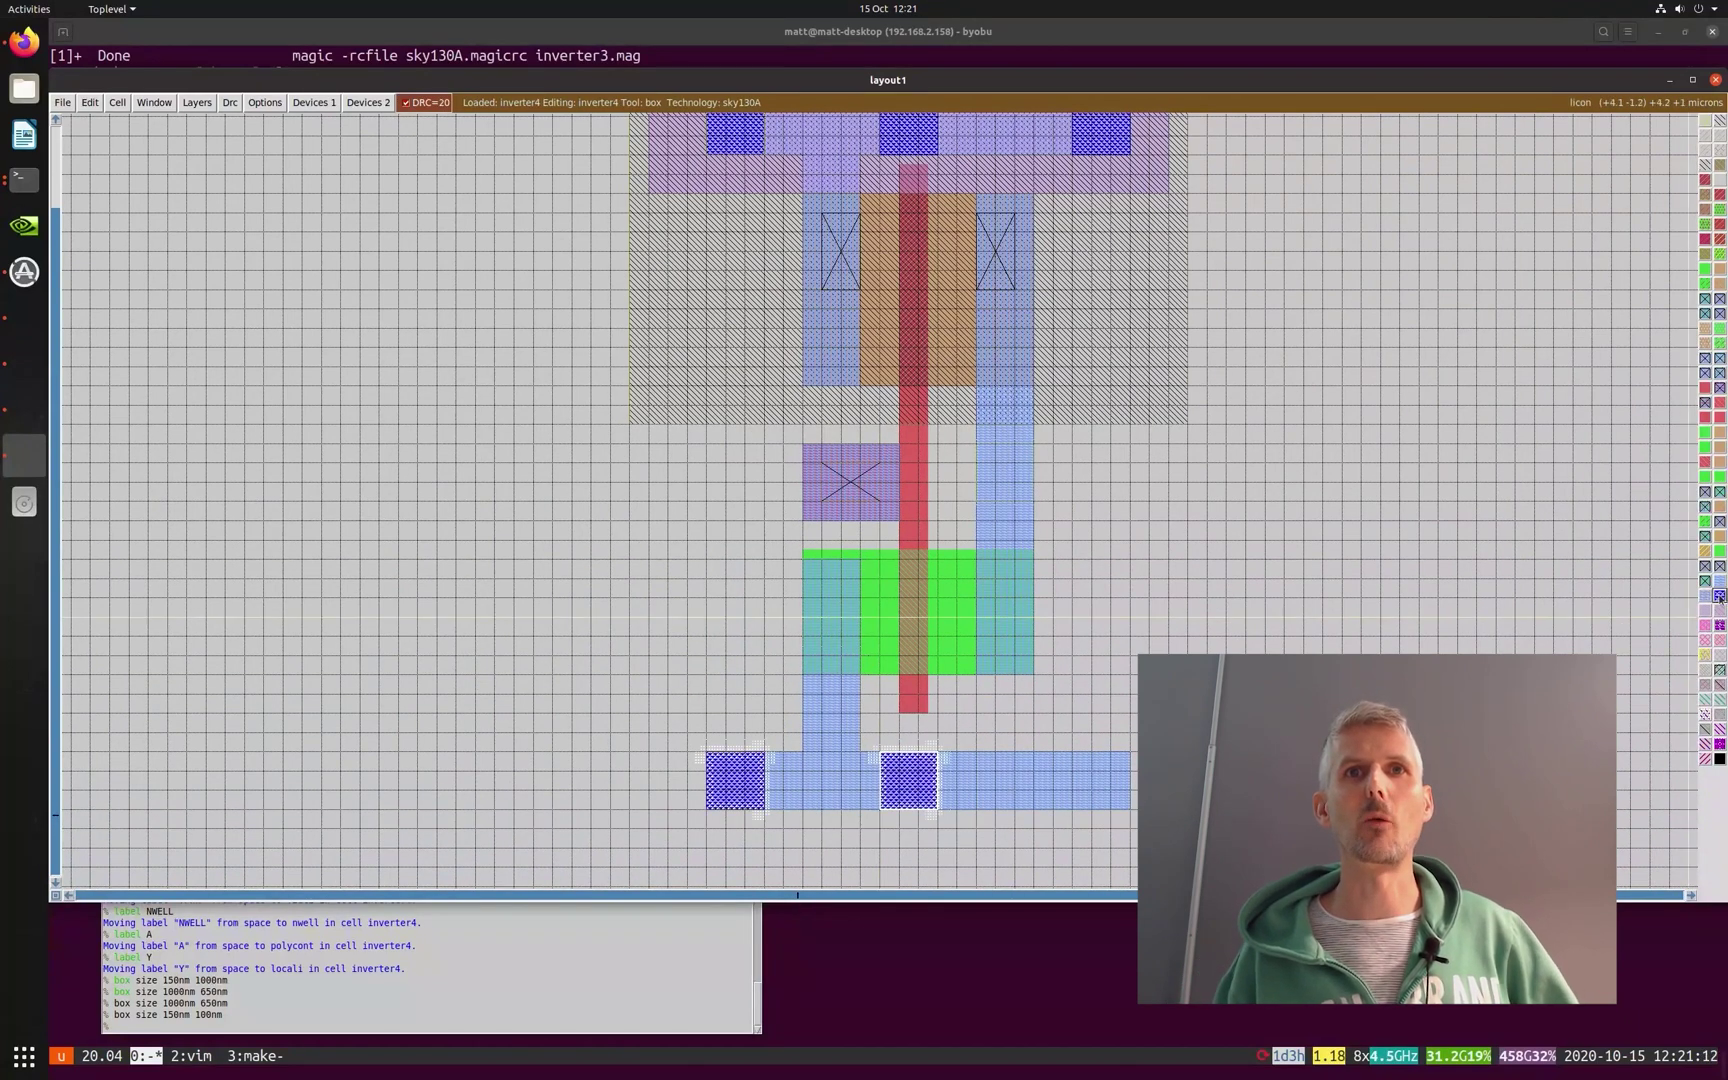
left_click(1072, 809)
middle_click(909, 780)
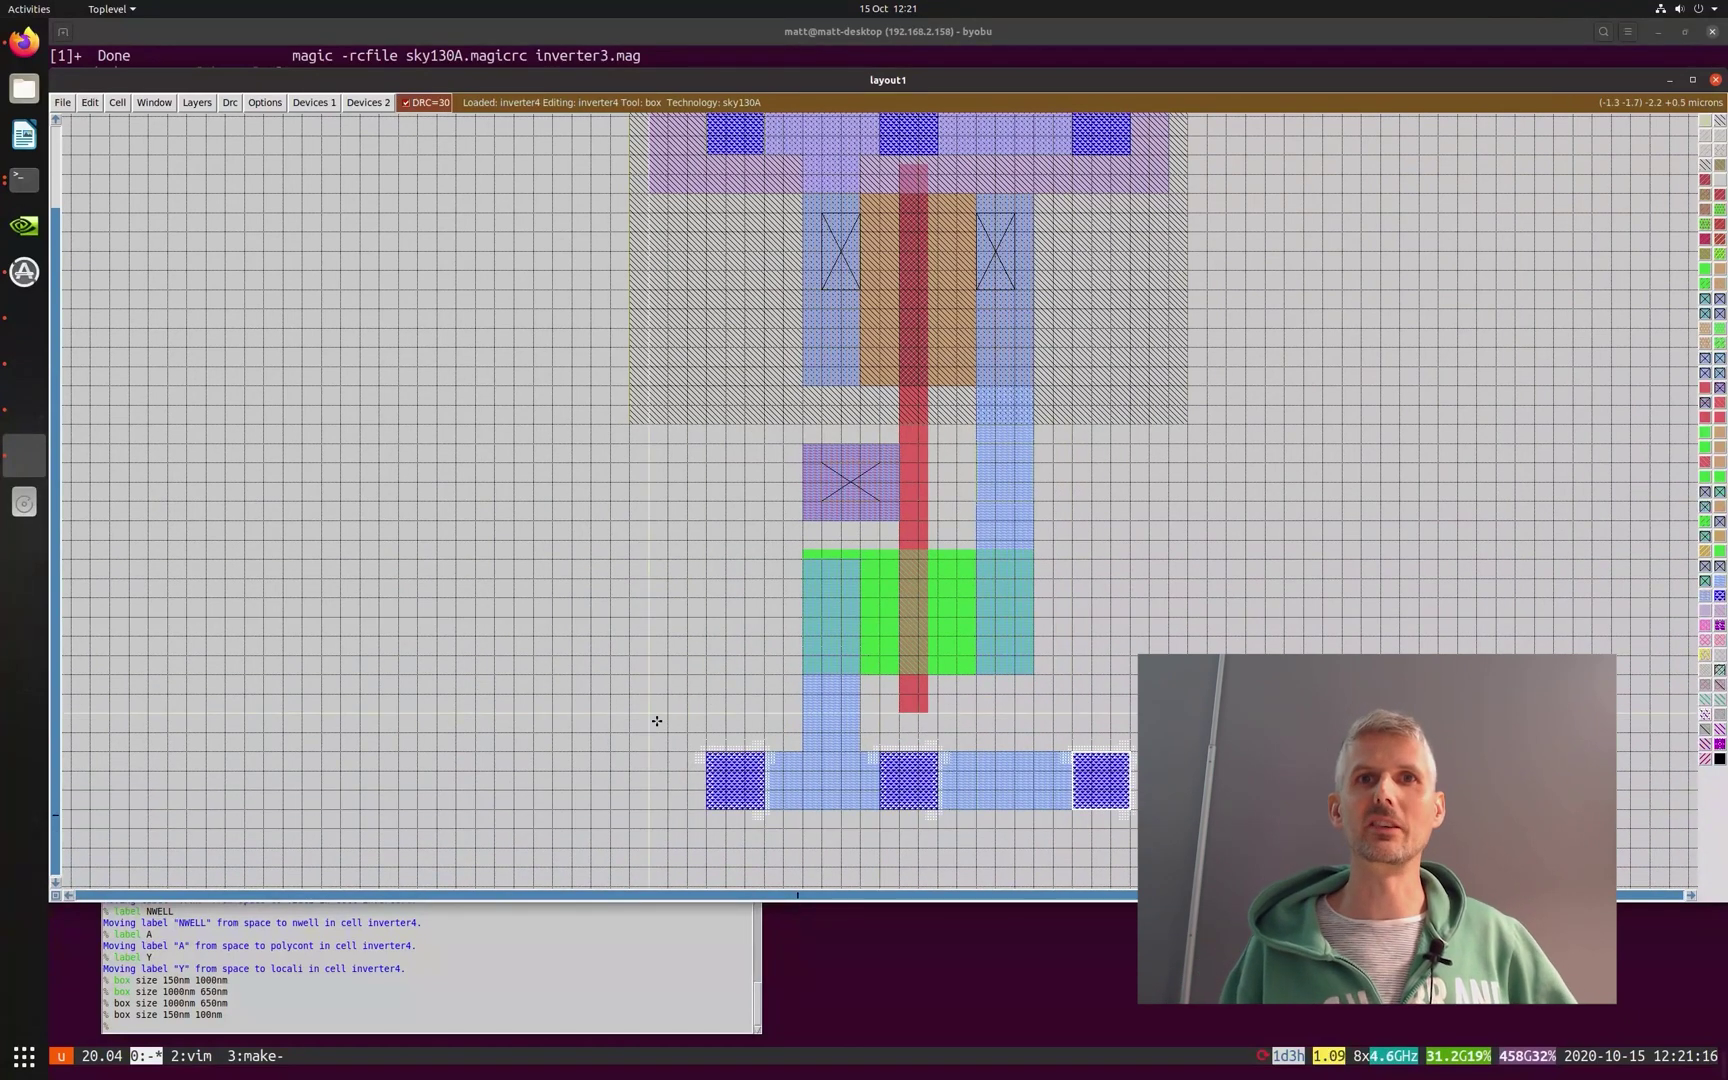
- Cover the whole bottom bar with metal1
left_click(649, 713)
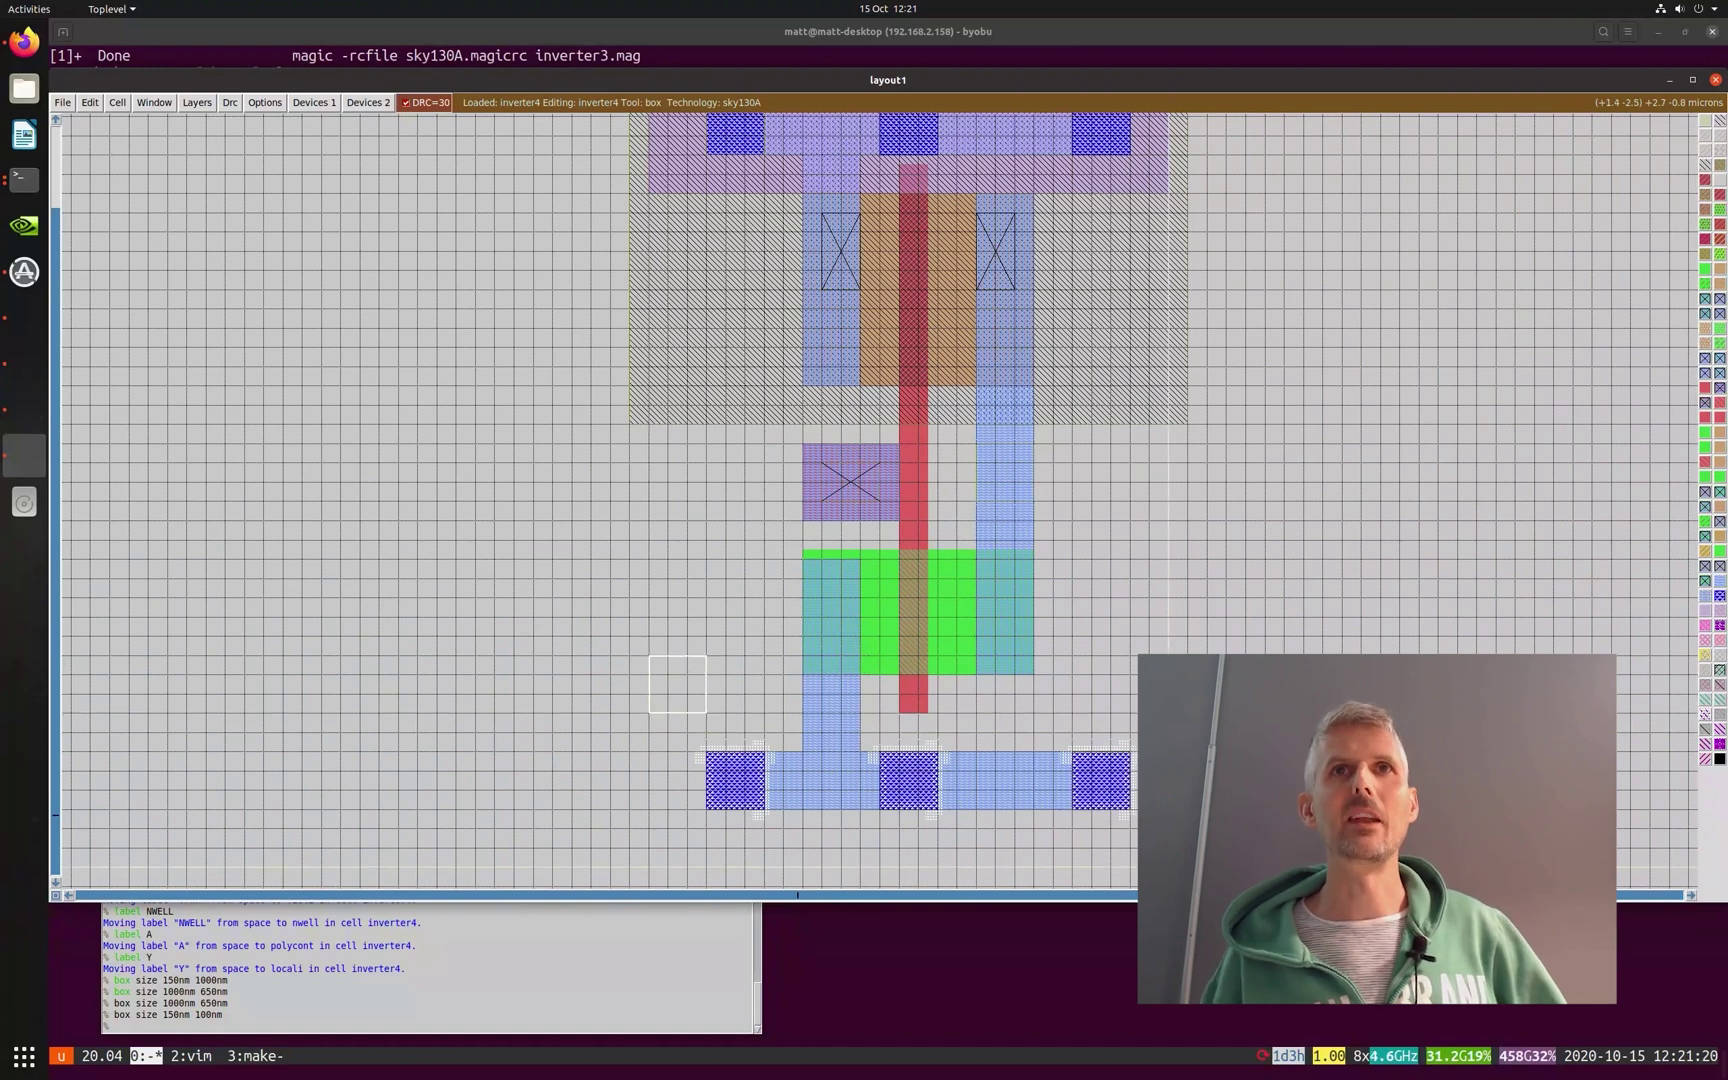
right_click(1168, 848)
middle_click(1706, 612)
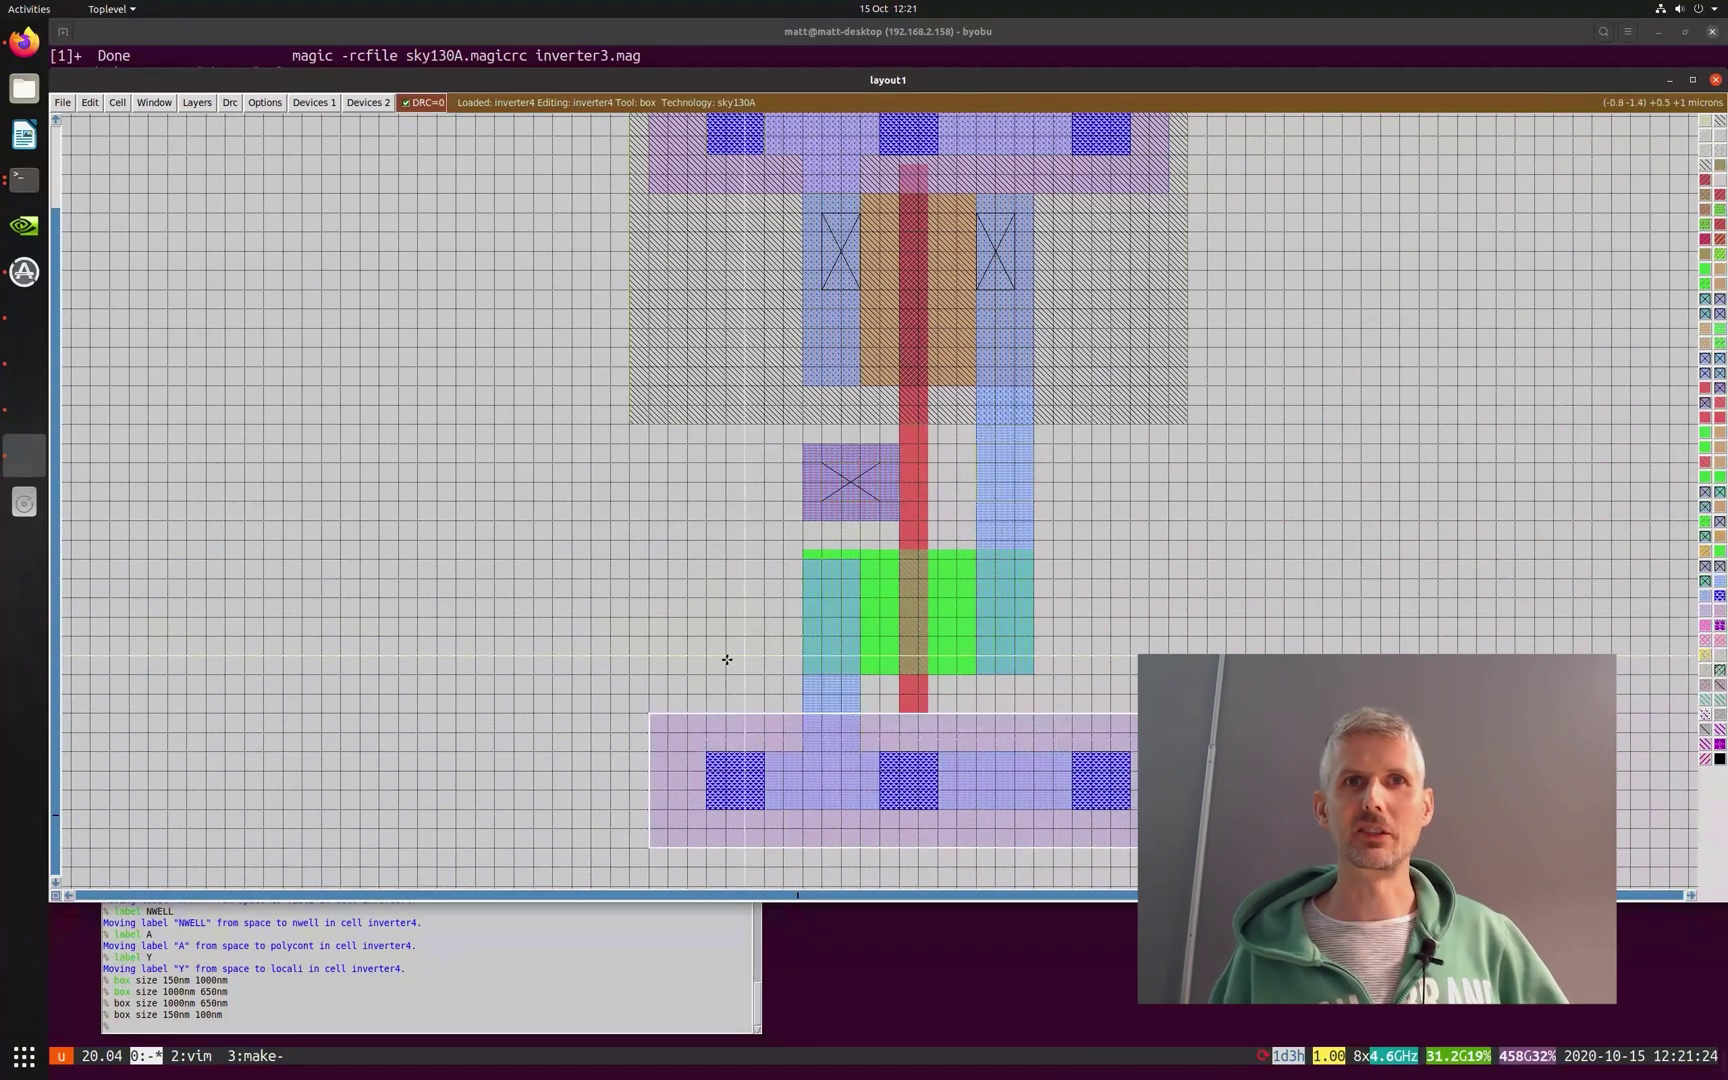
- Add a contact on the left nMOS diffusion and place the box on the right diffusion
left_click(822, 578)
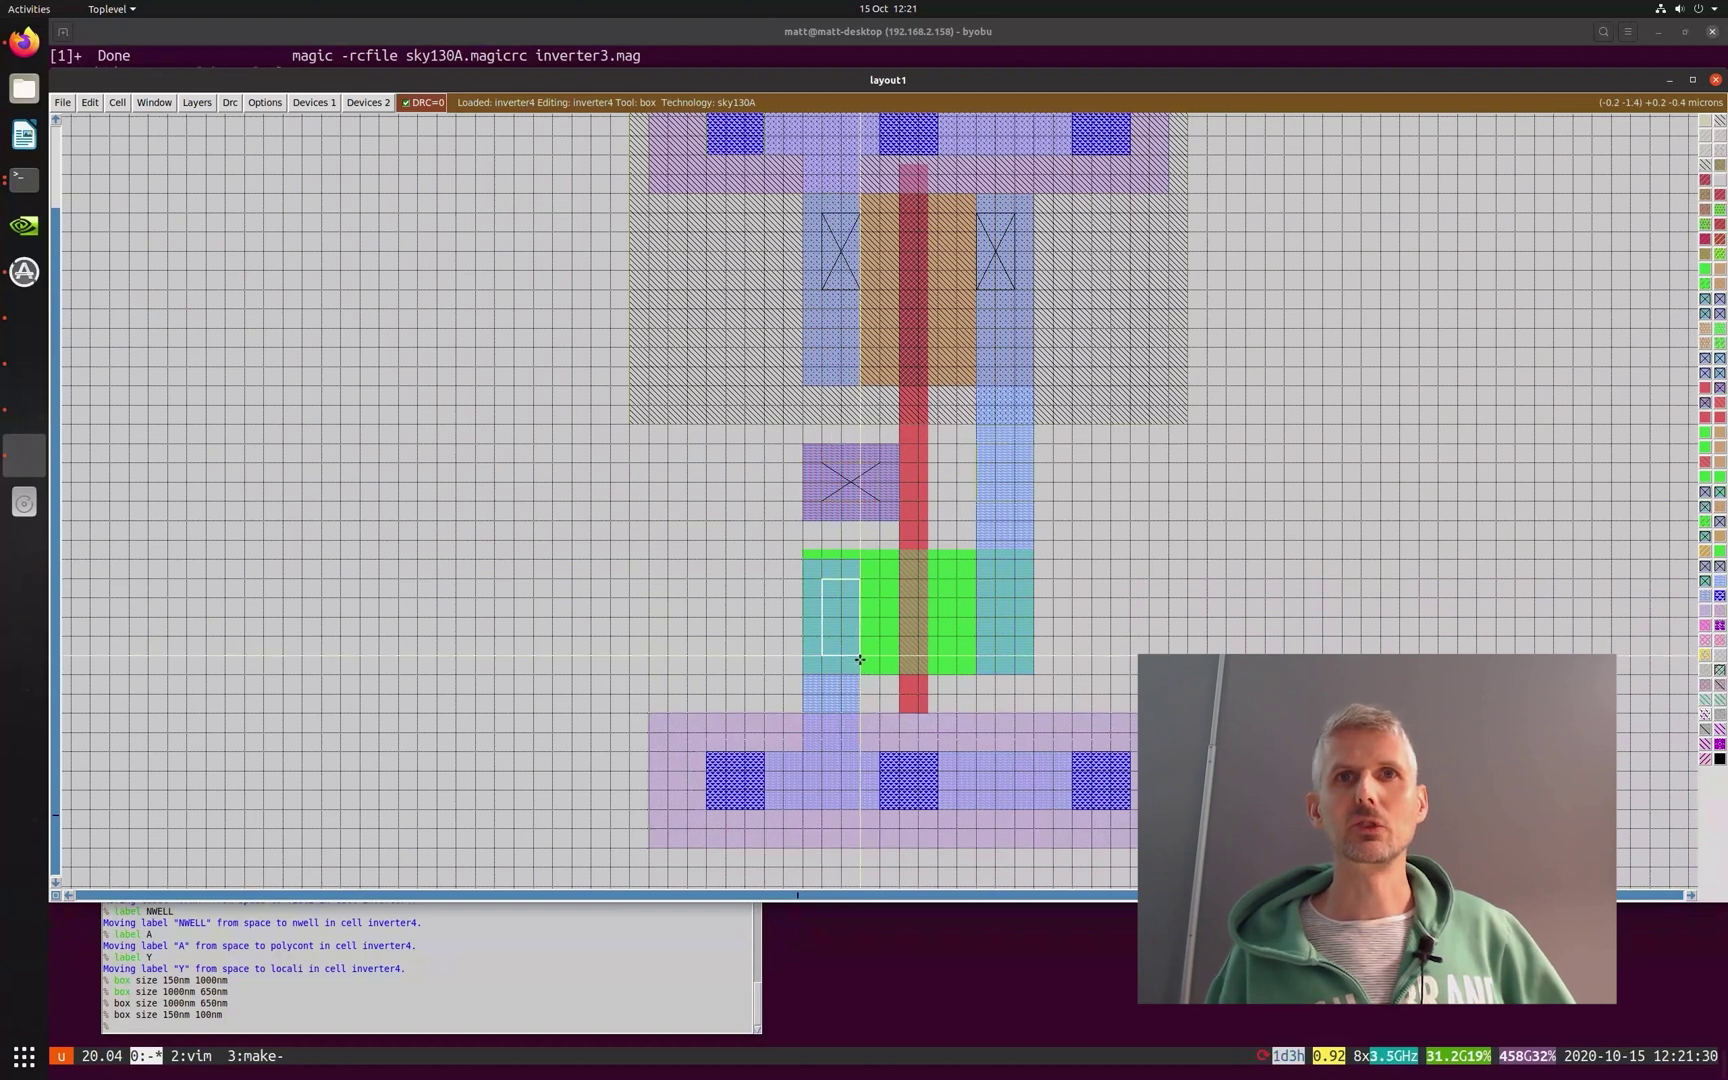
middle_click(1706, 306)
left_click(978, 650)
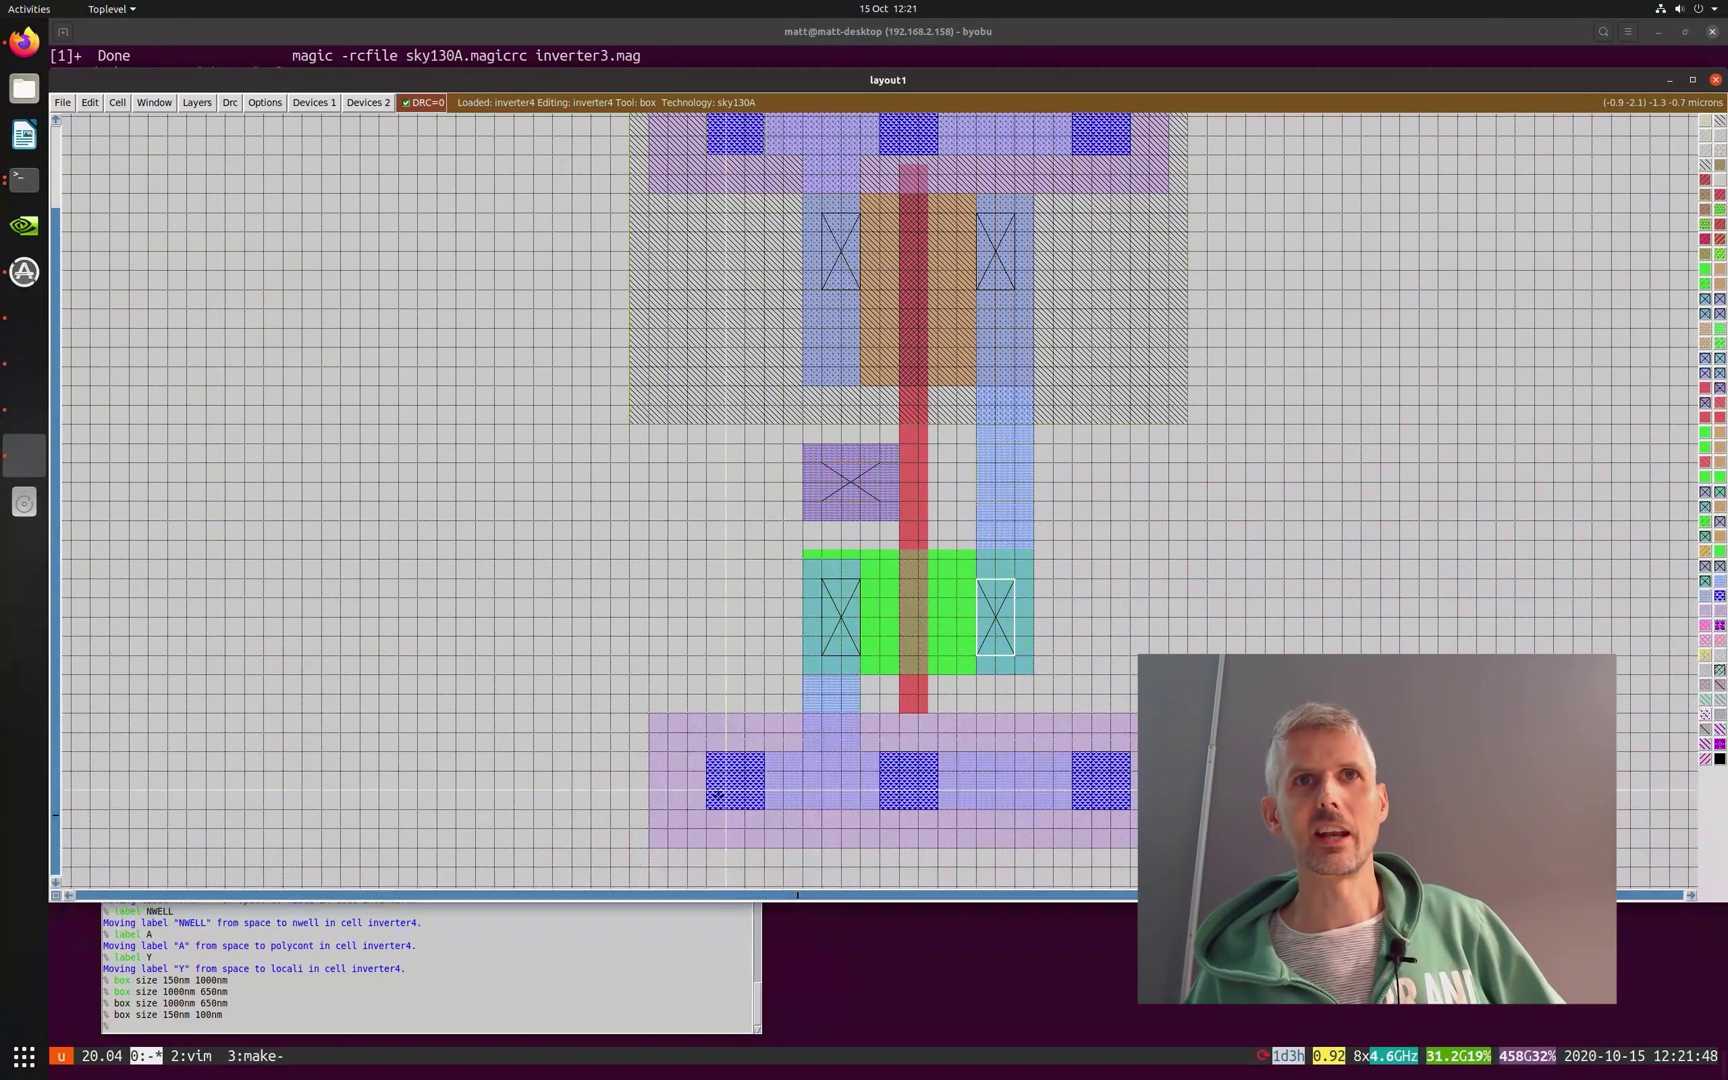
key("s")
- Label the bottom strip VGND, then select and fit the whole cell in view
left_click(591, 1018)
type("label VGND")
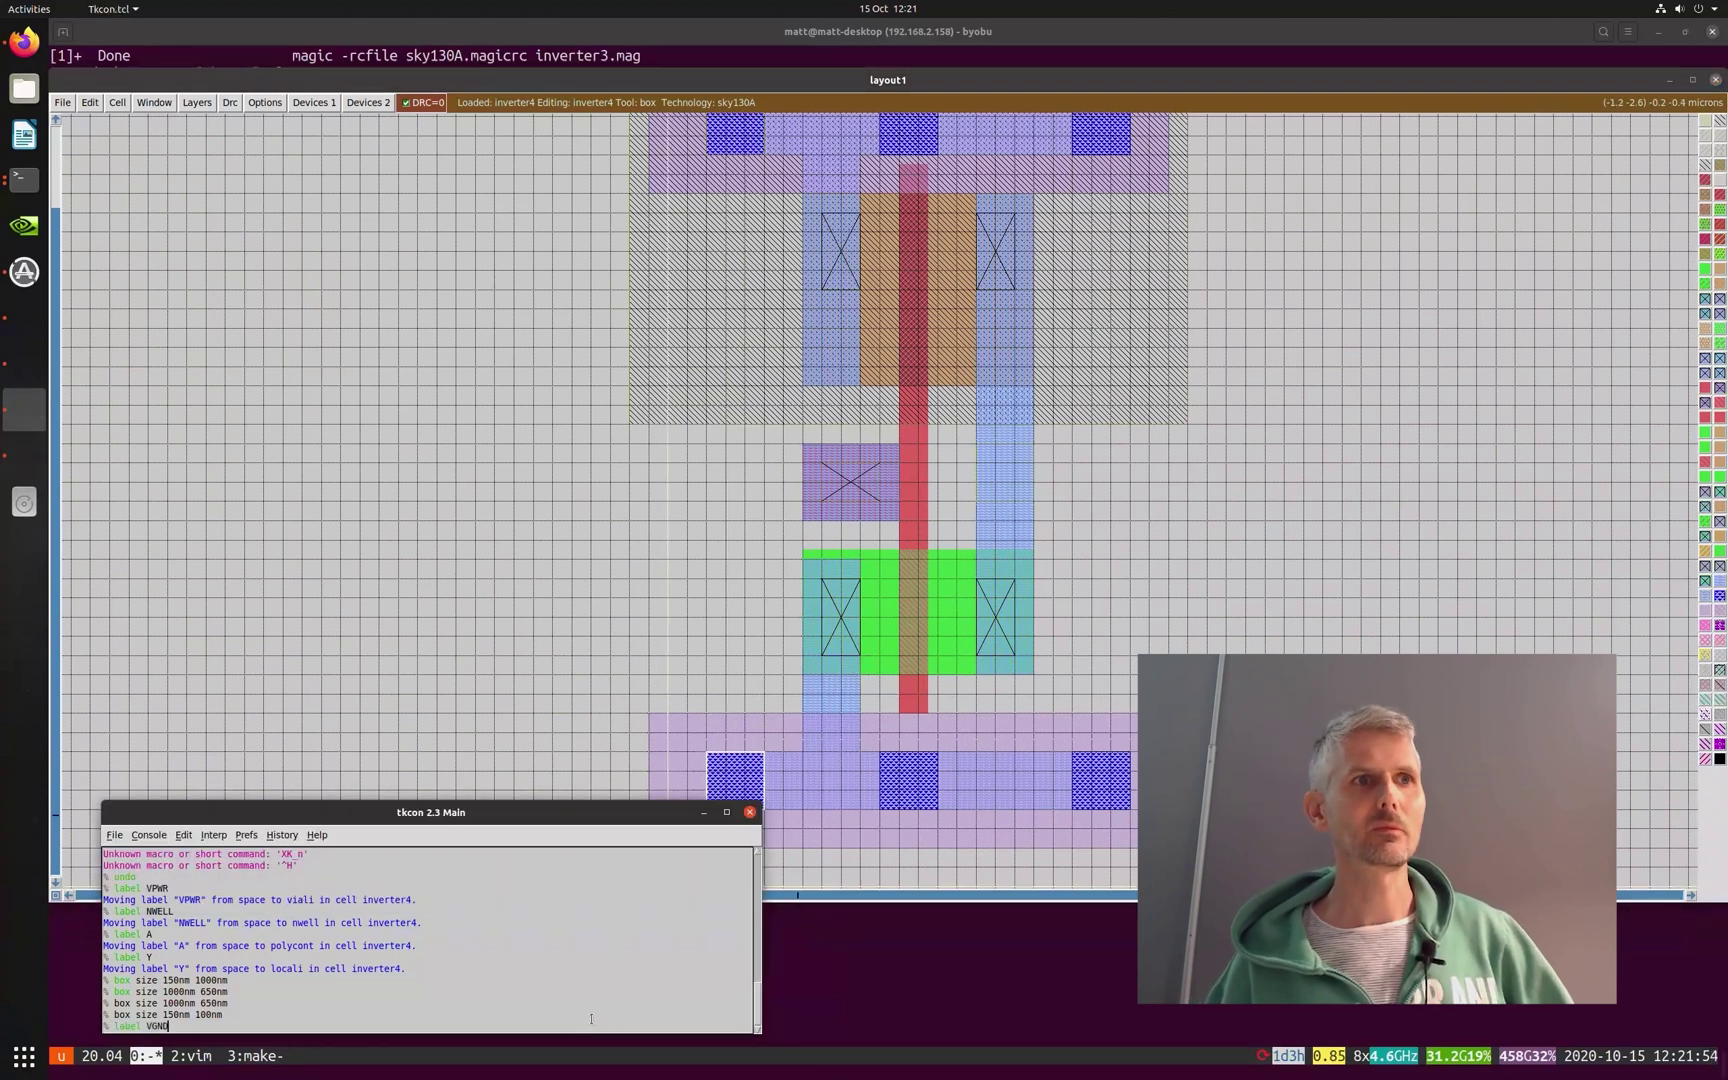
key("Return")
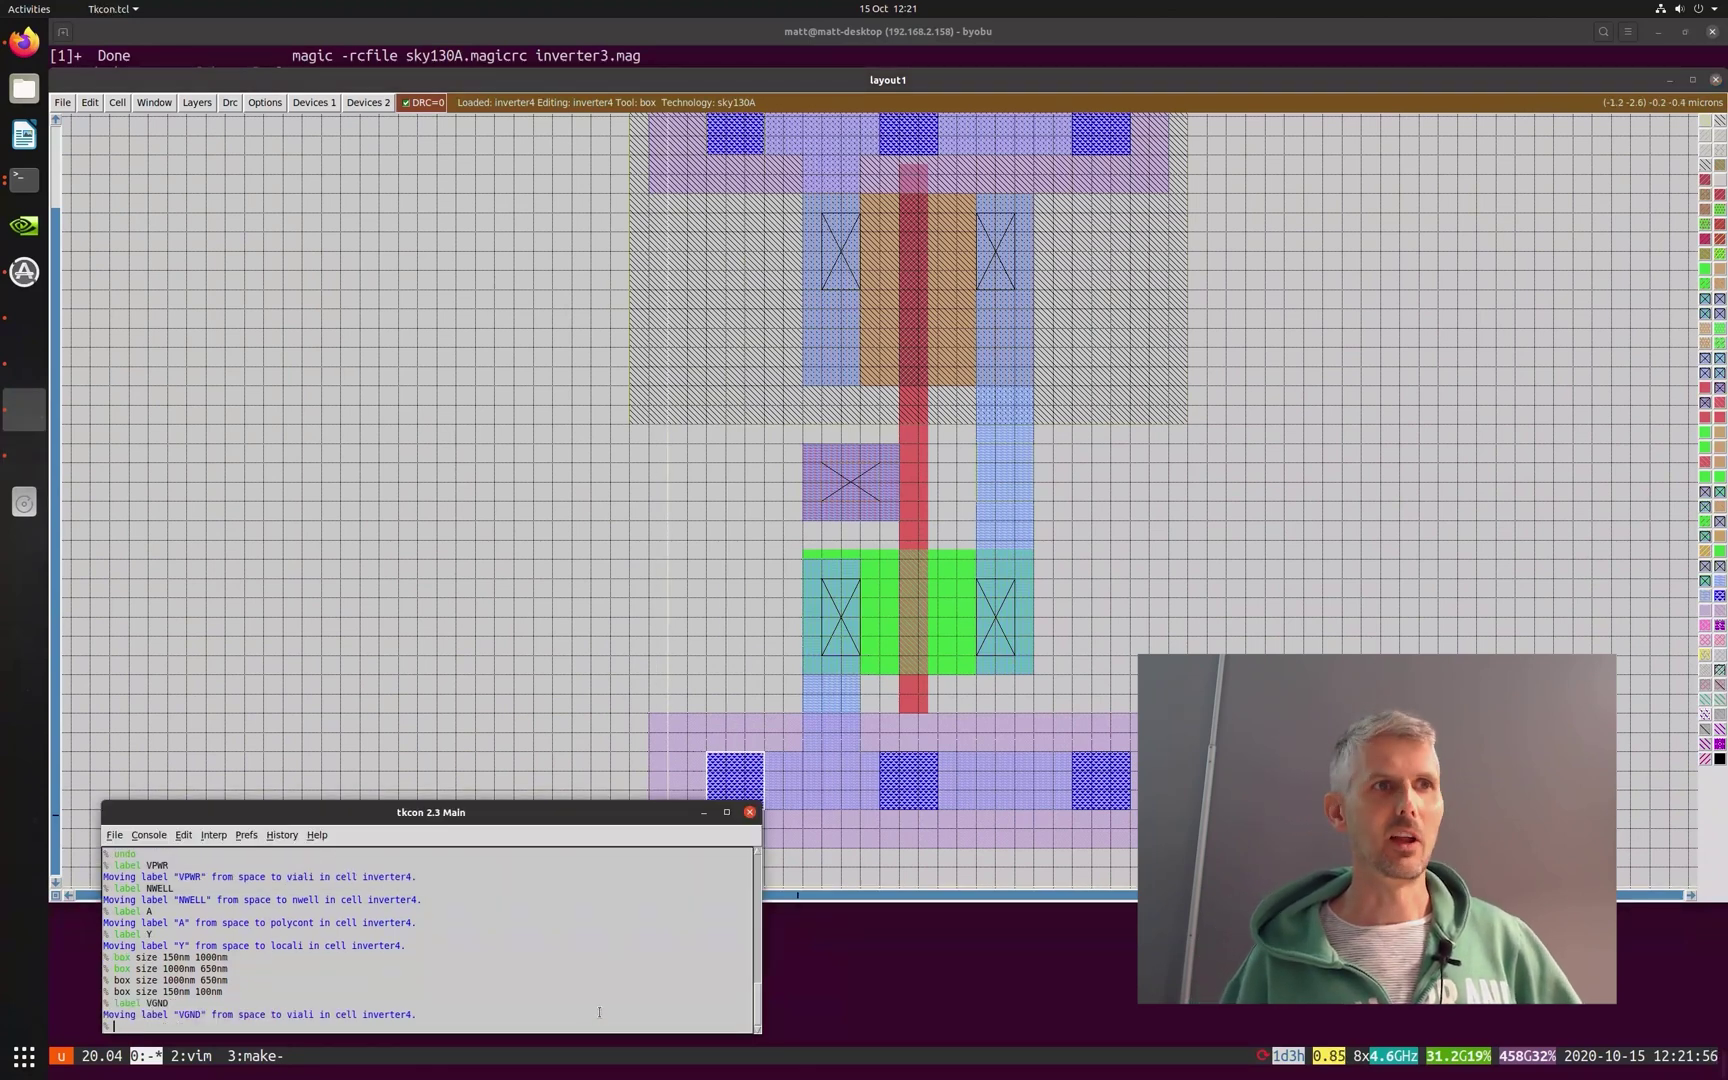
type("aas")
left_click(660, 573)
key("s")
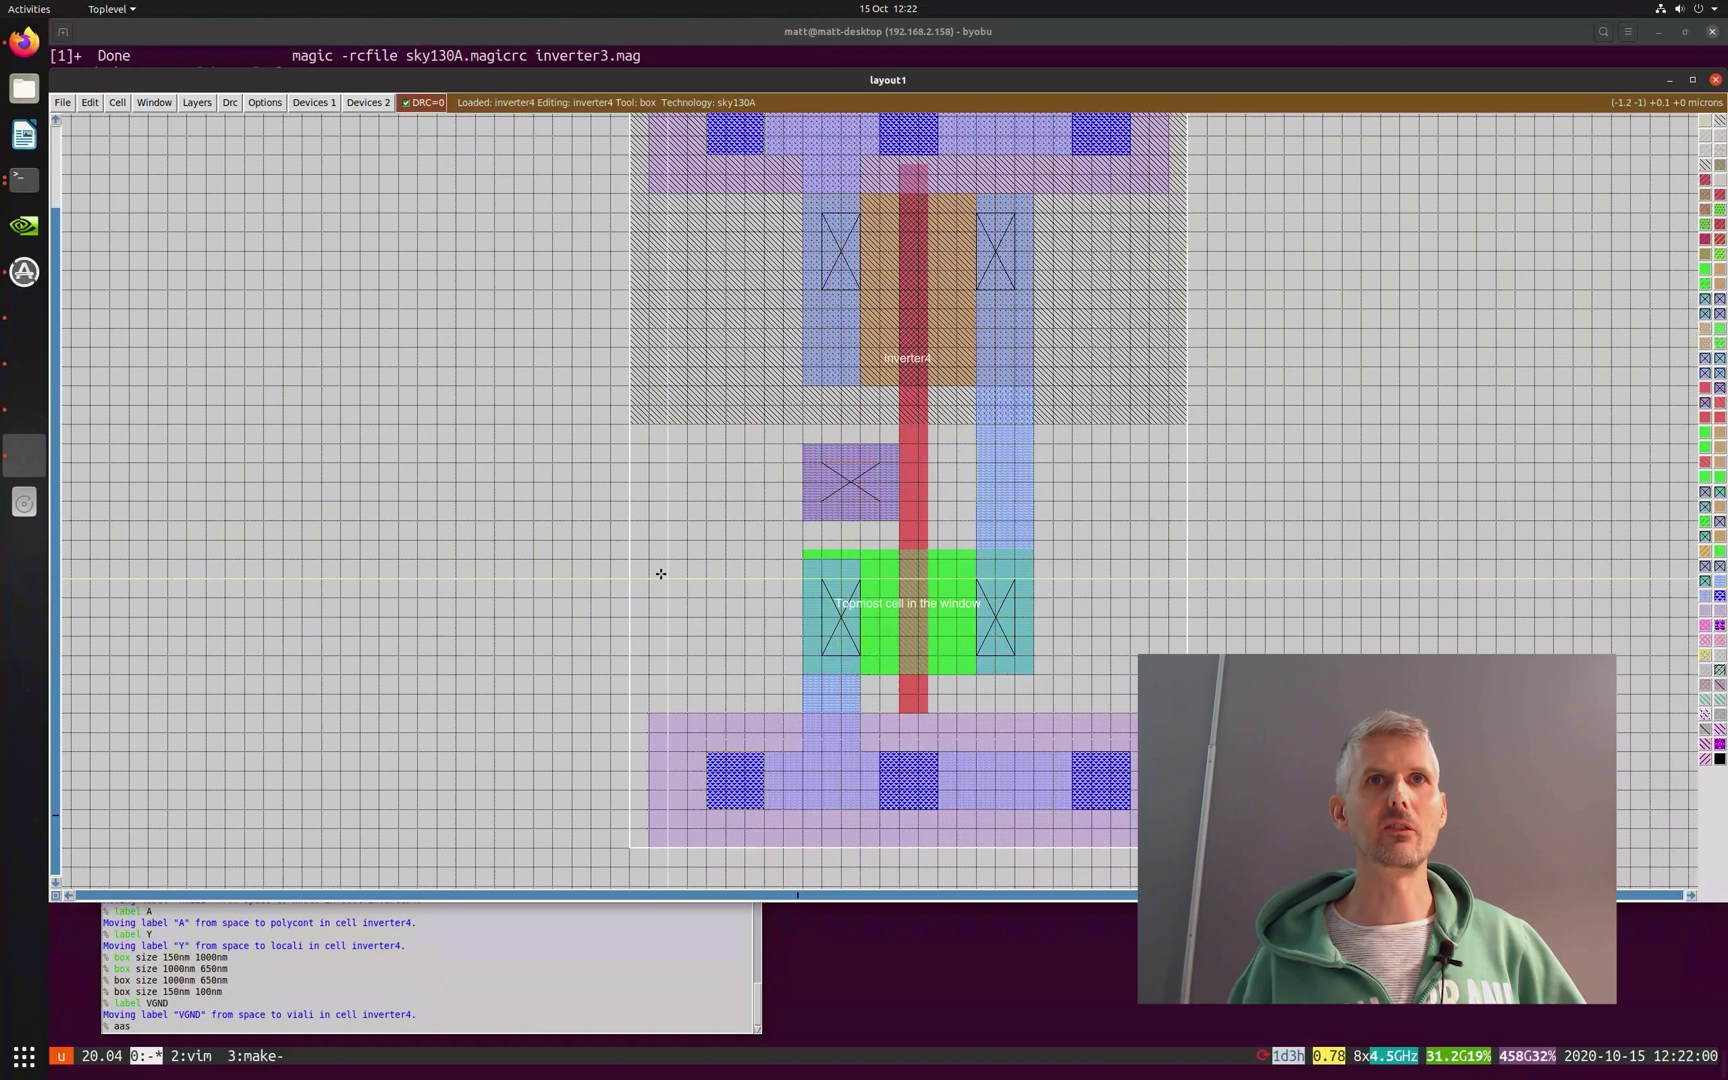
key("v")
- Save the inverter4 cell, confirming the write to disk
left_click(62, 102)
left_click(85, 190)
left_click(1135, 587)
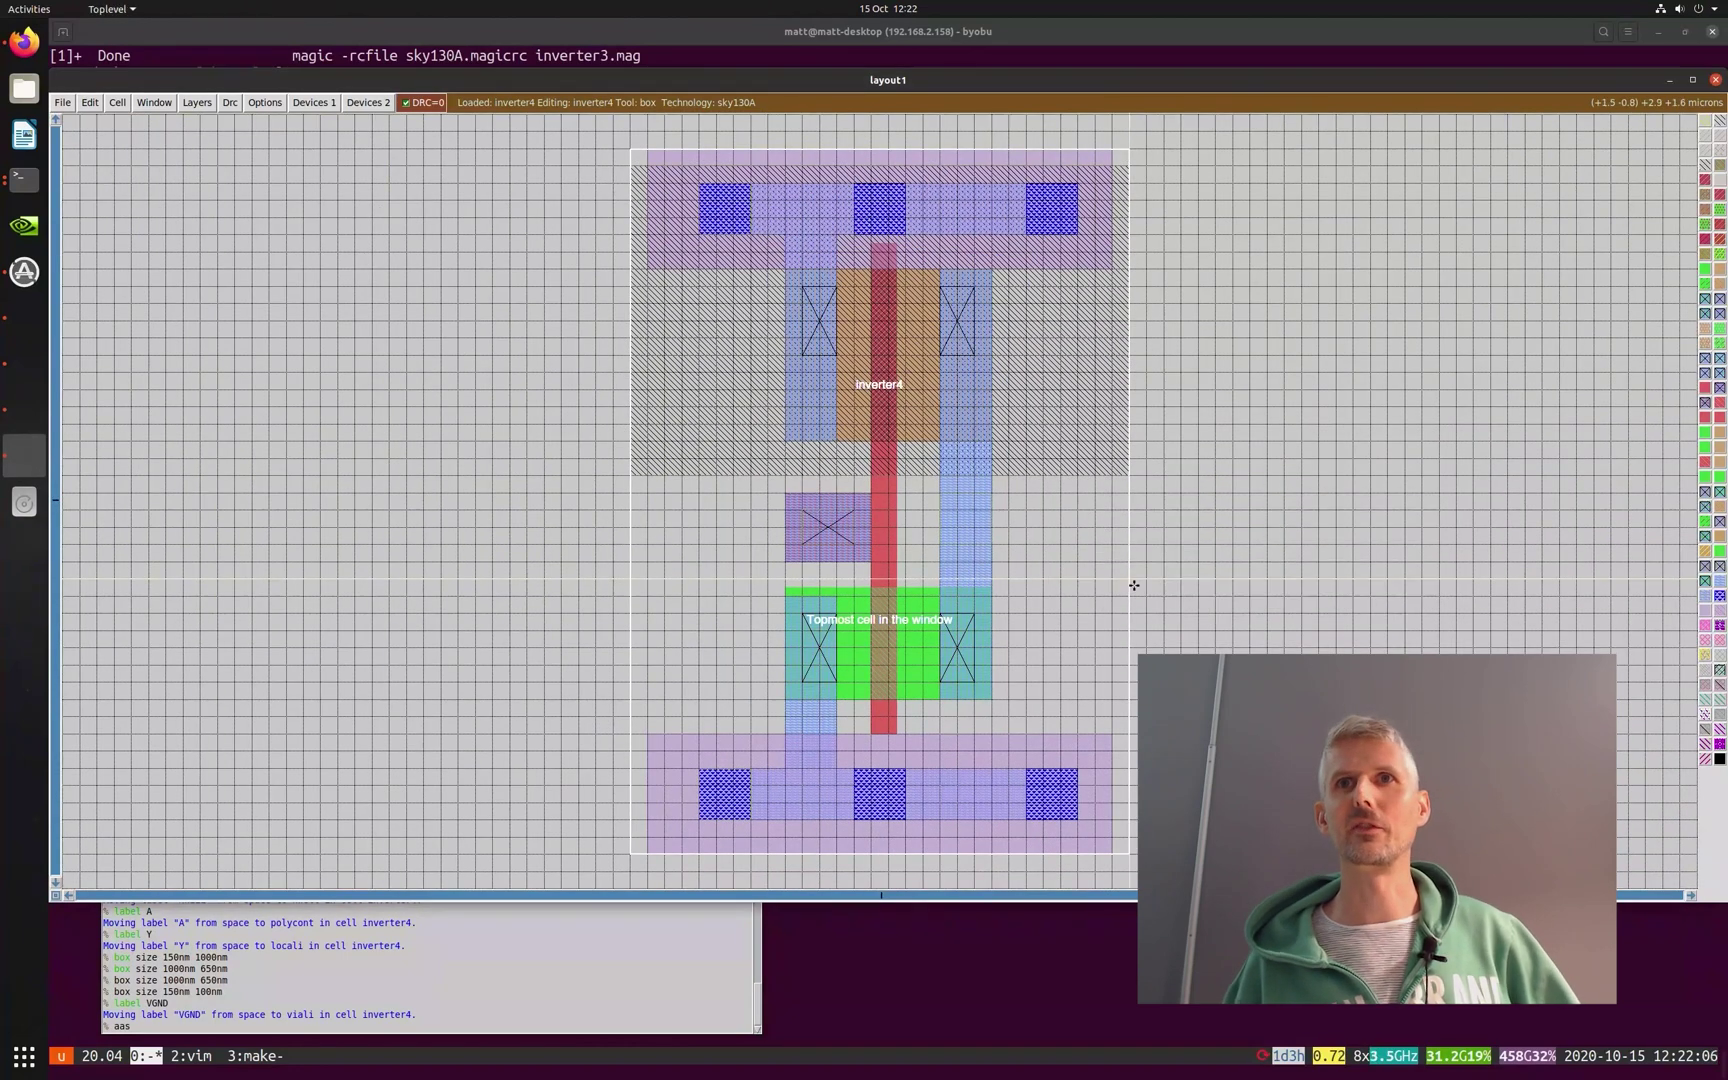
left_click(338, 958)
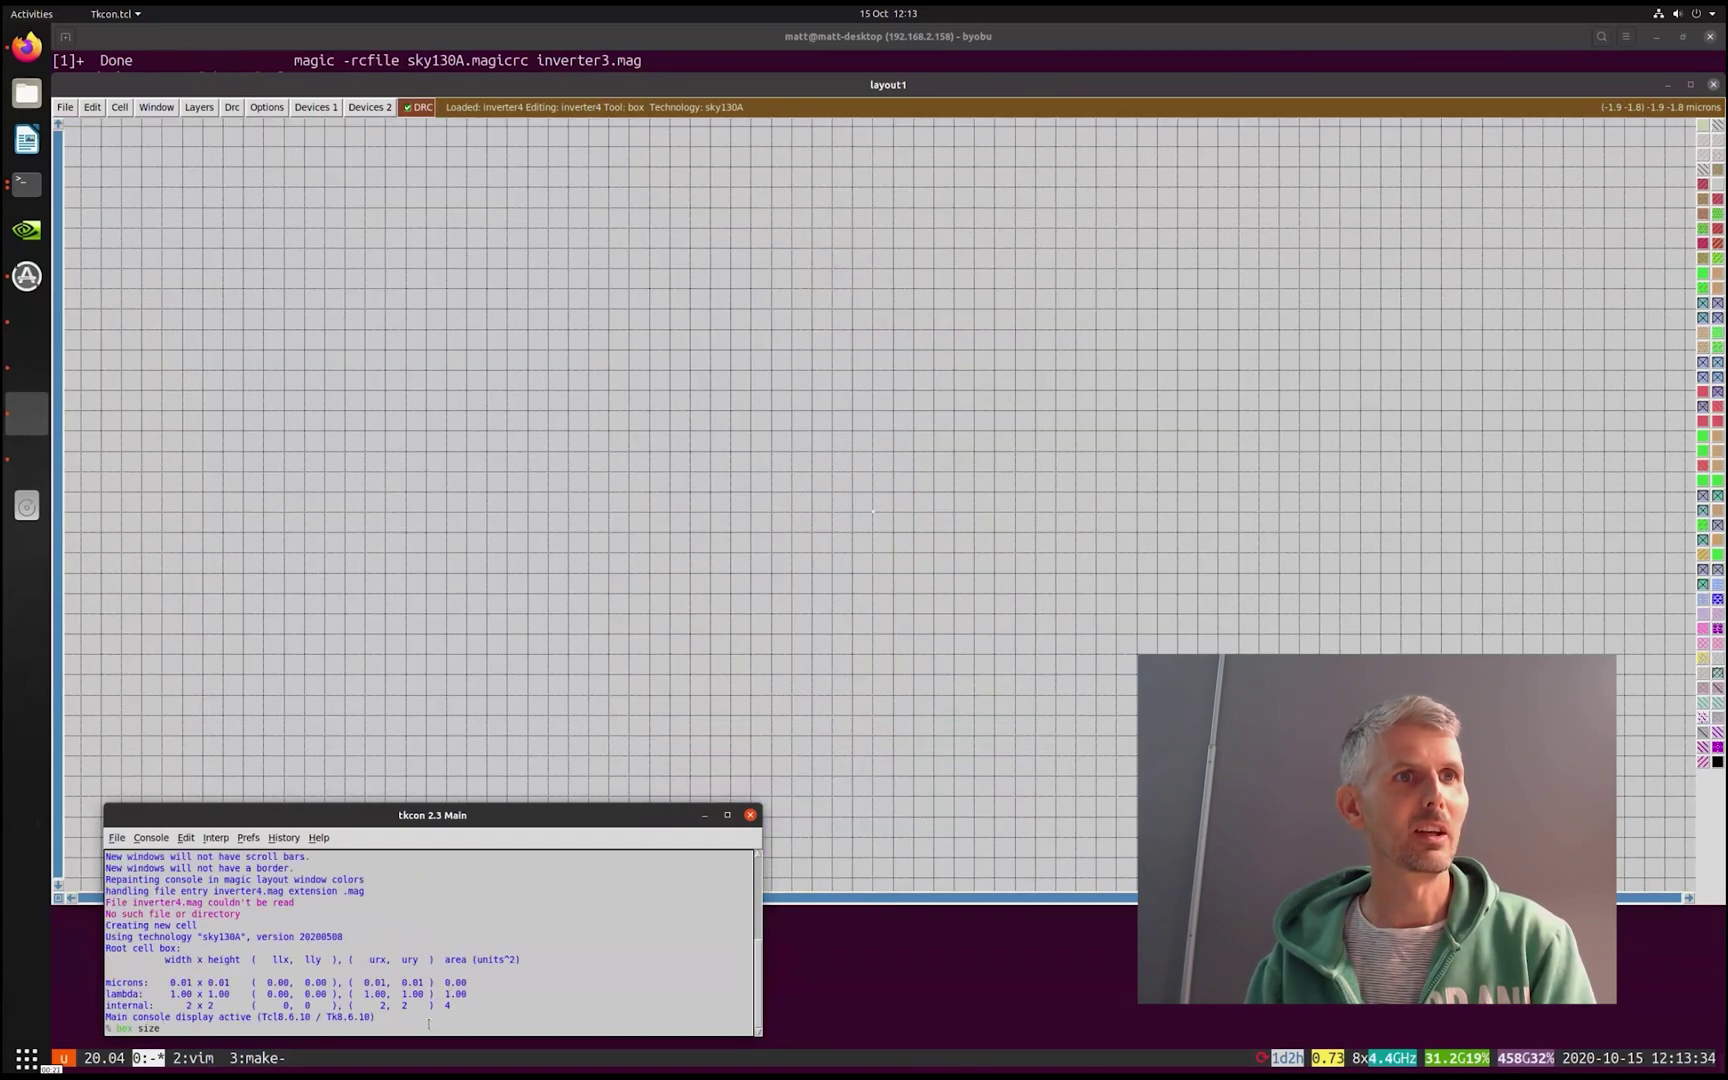
type("150nm 1")
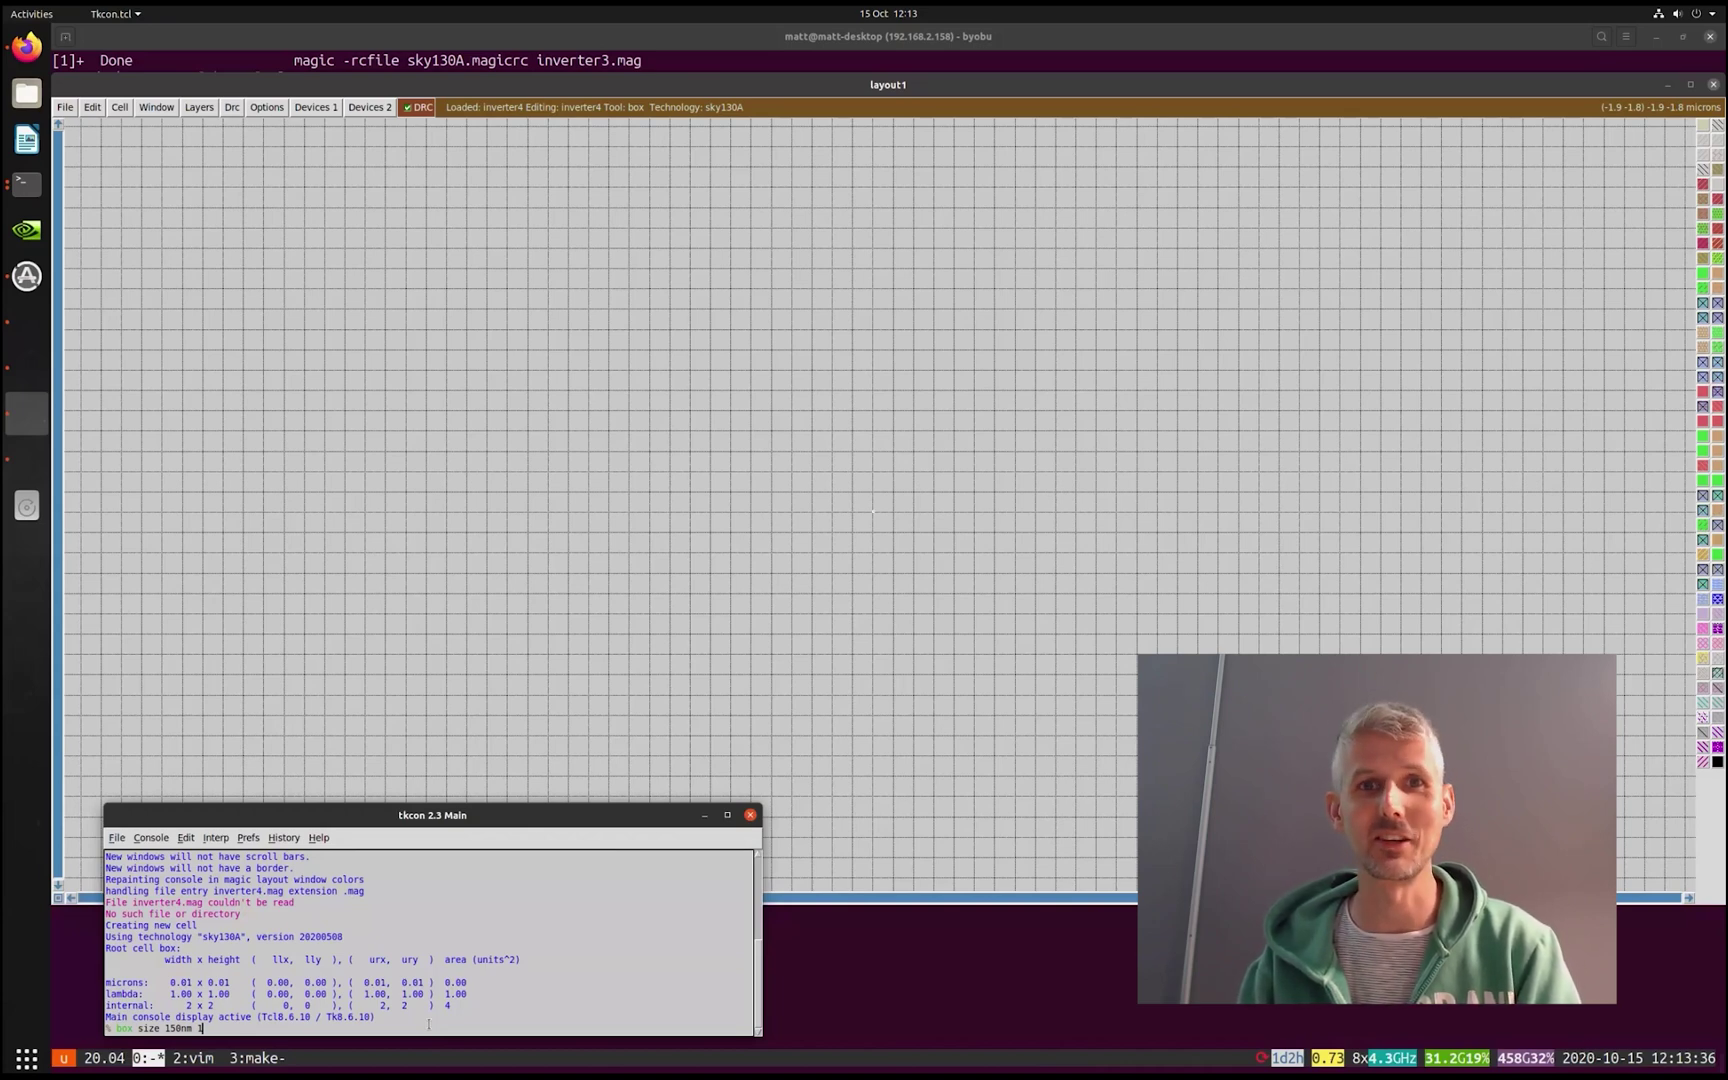
left_click(1012, 1045)
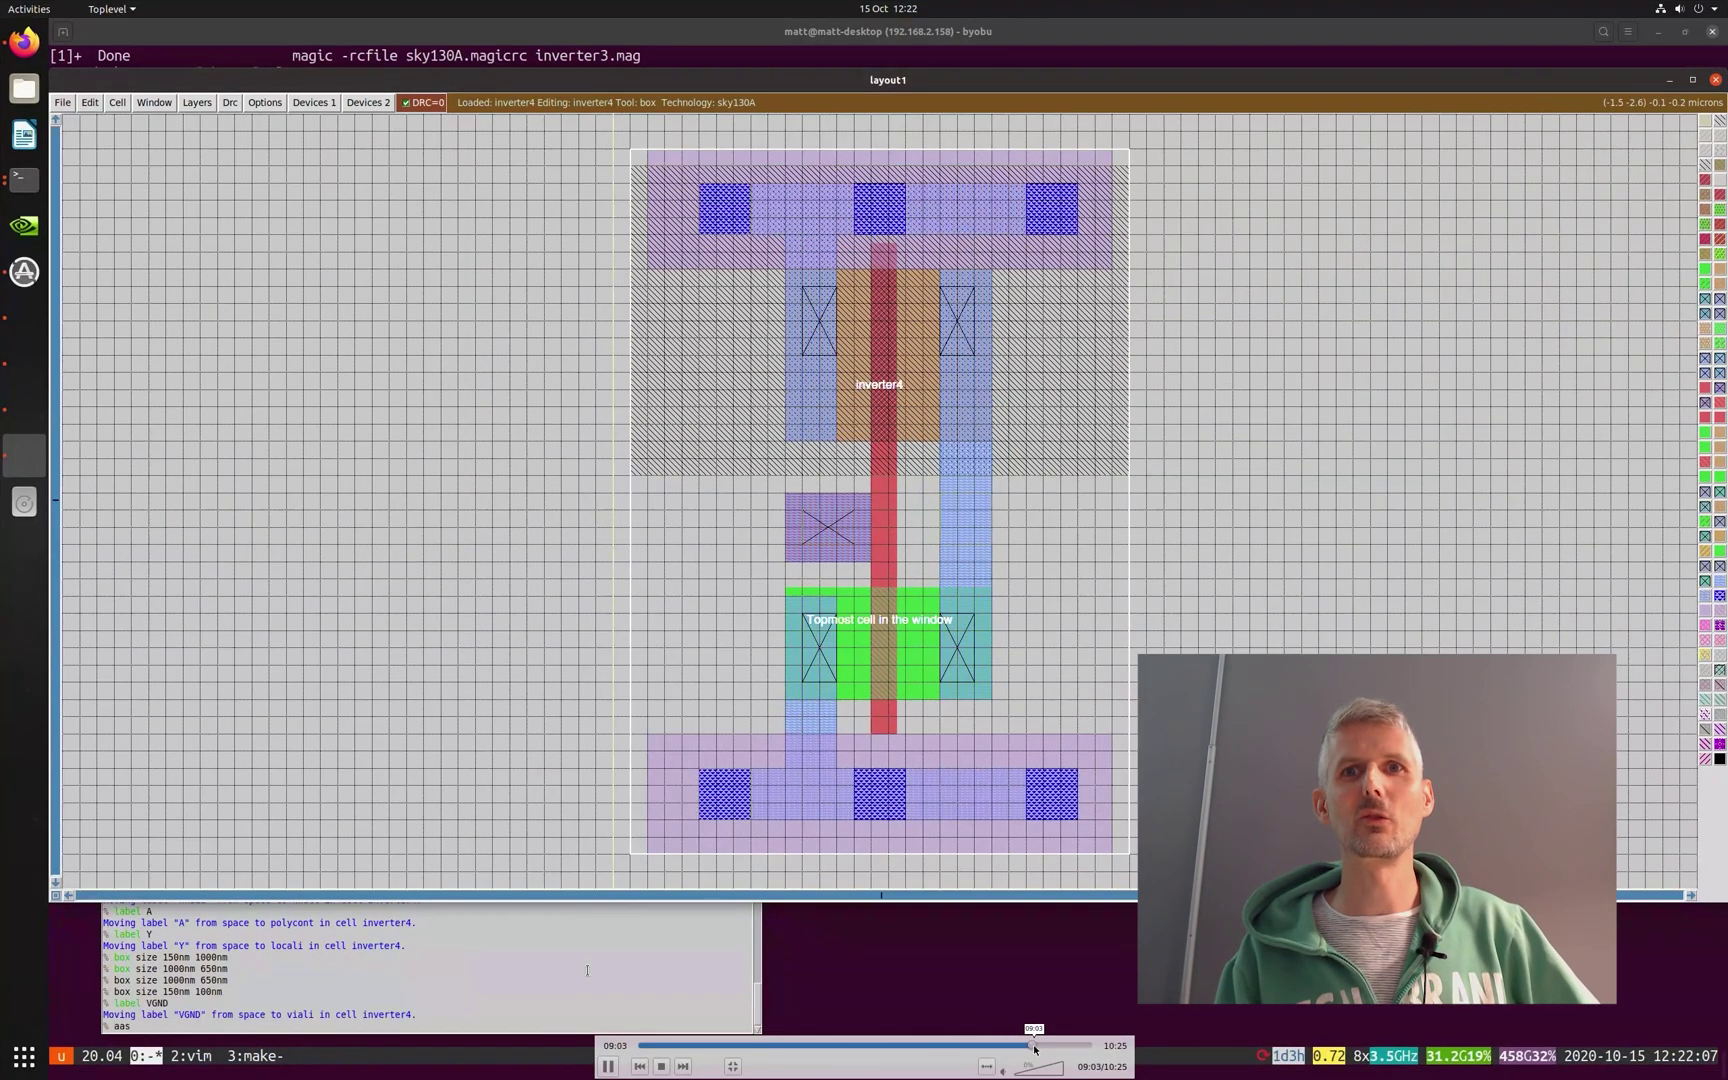
- Run 'extract' and 'ext2spice lvs' to produce the inverter4 SPICE netlist
left_click(1041, 1044)
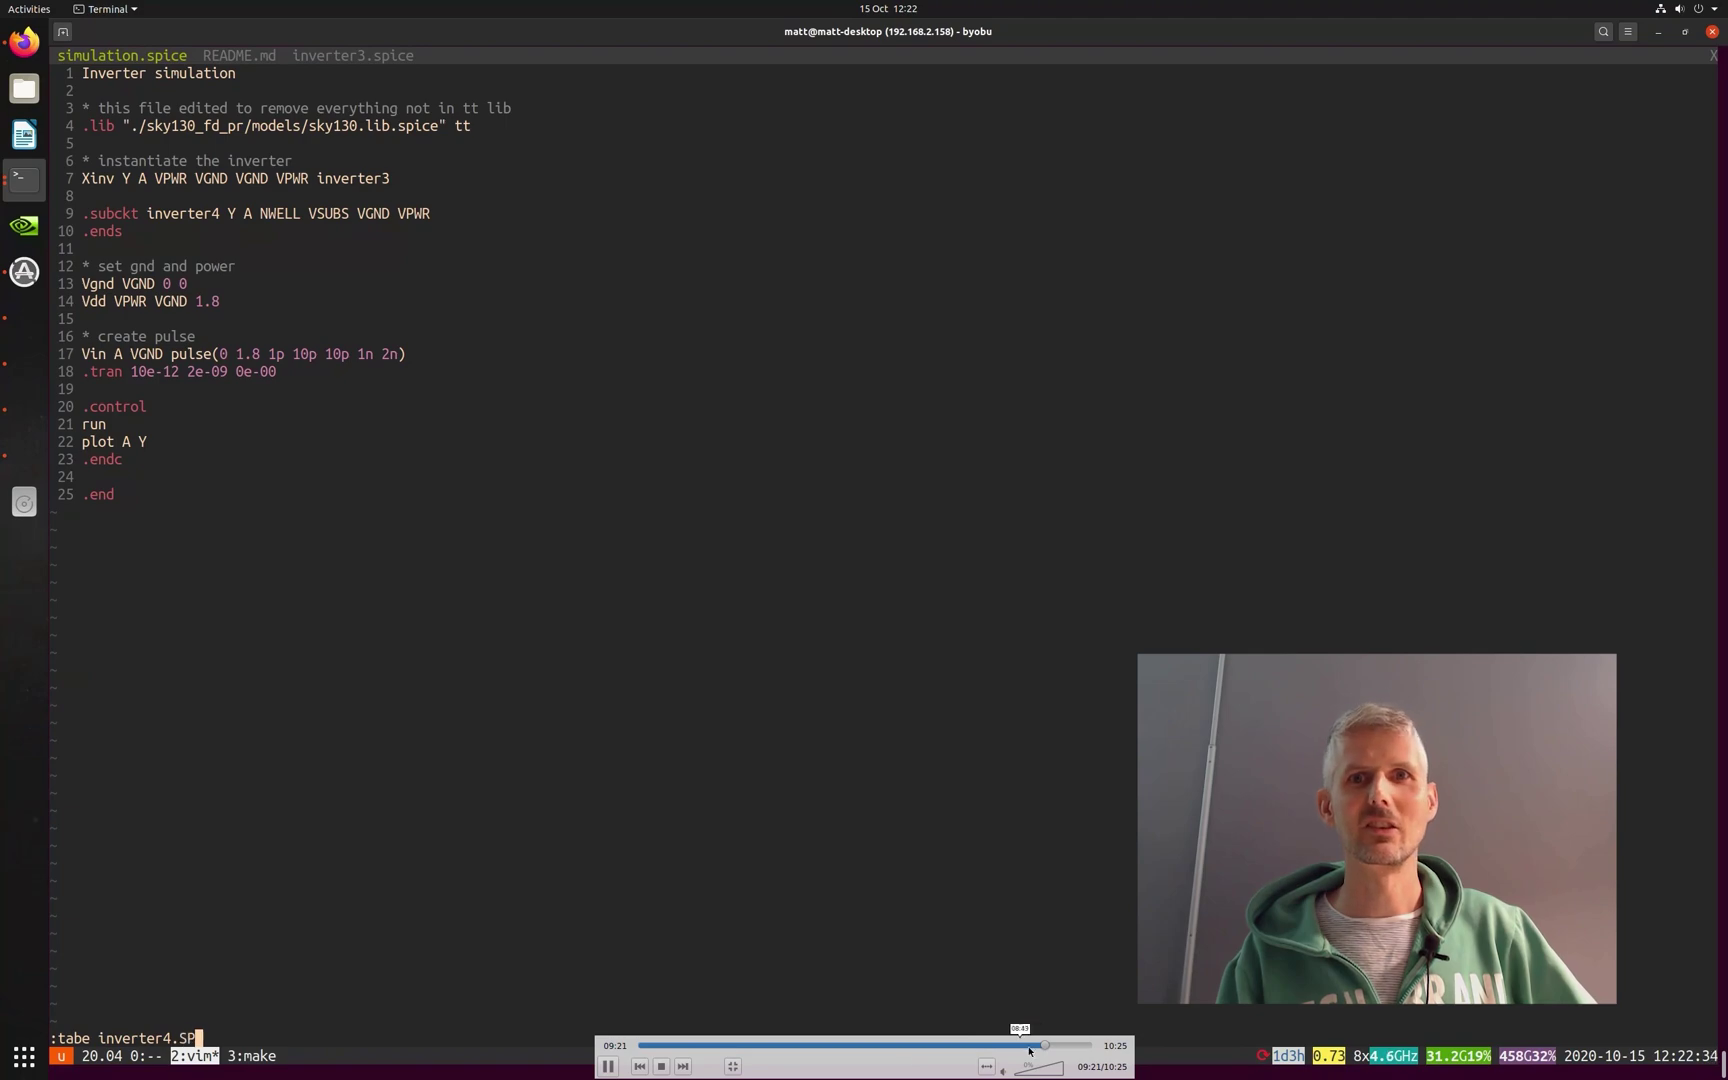
left_click(1031, 1045)
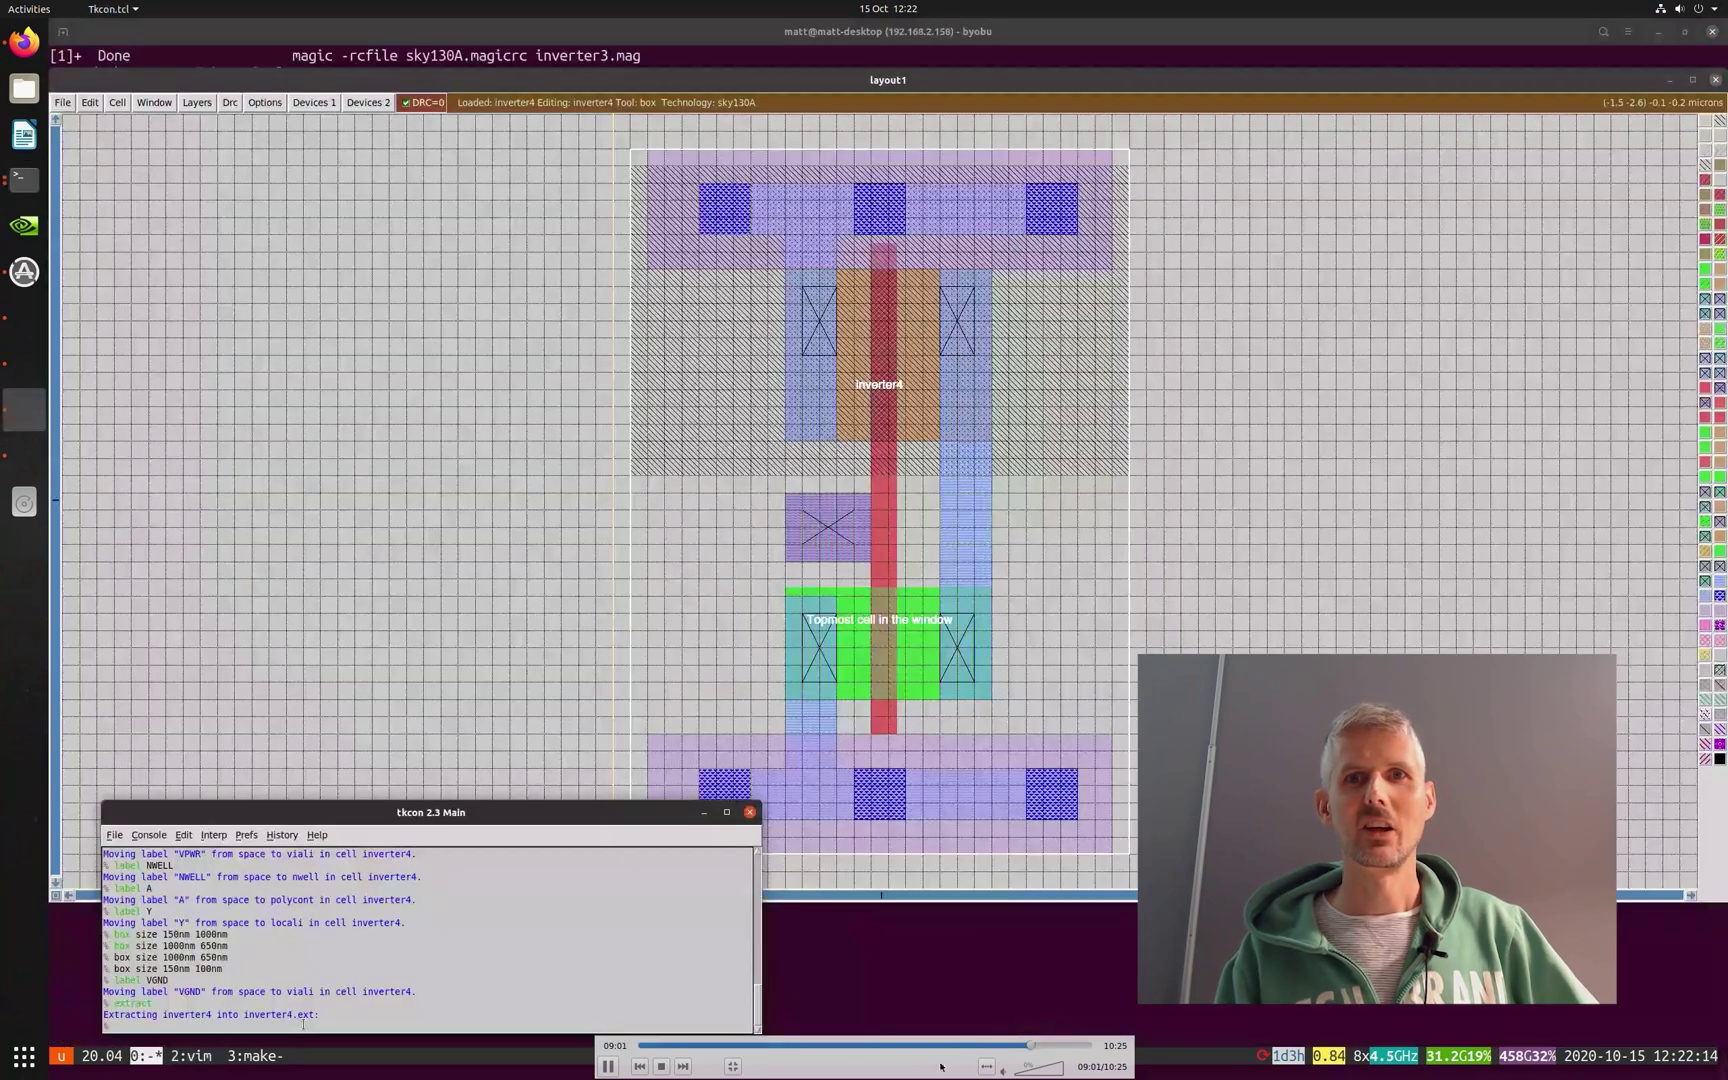
left_click(604, 1068)
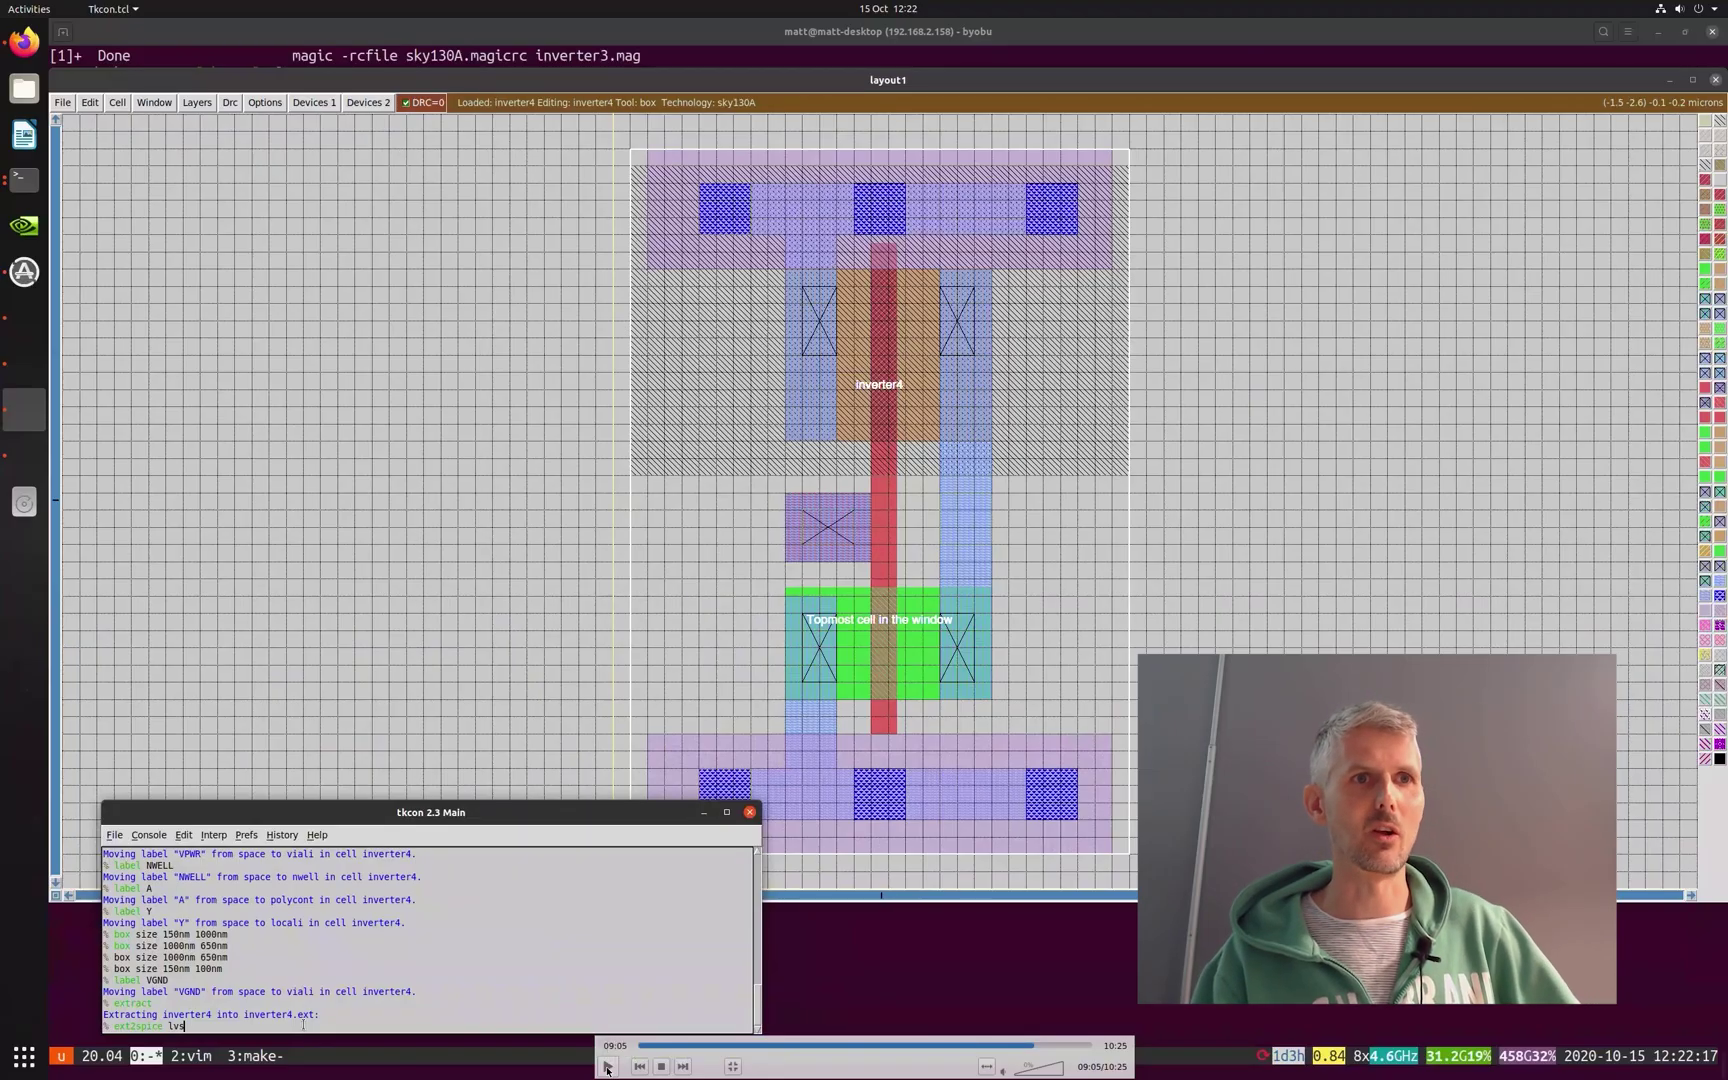
left_click(607, 1067)
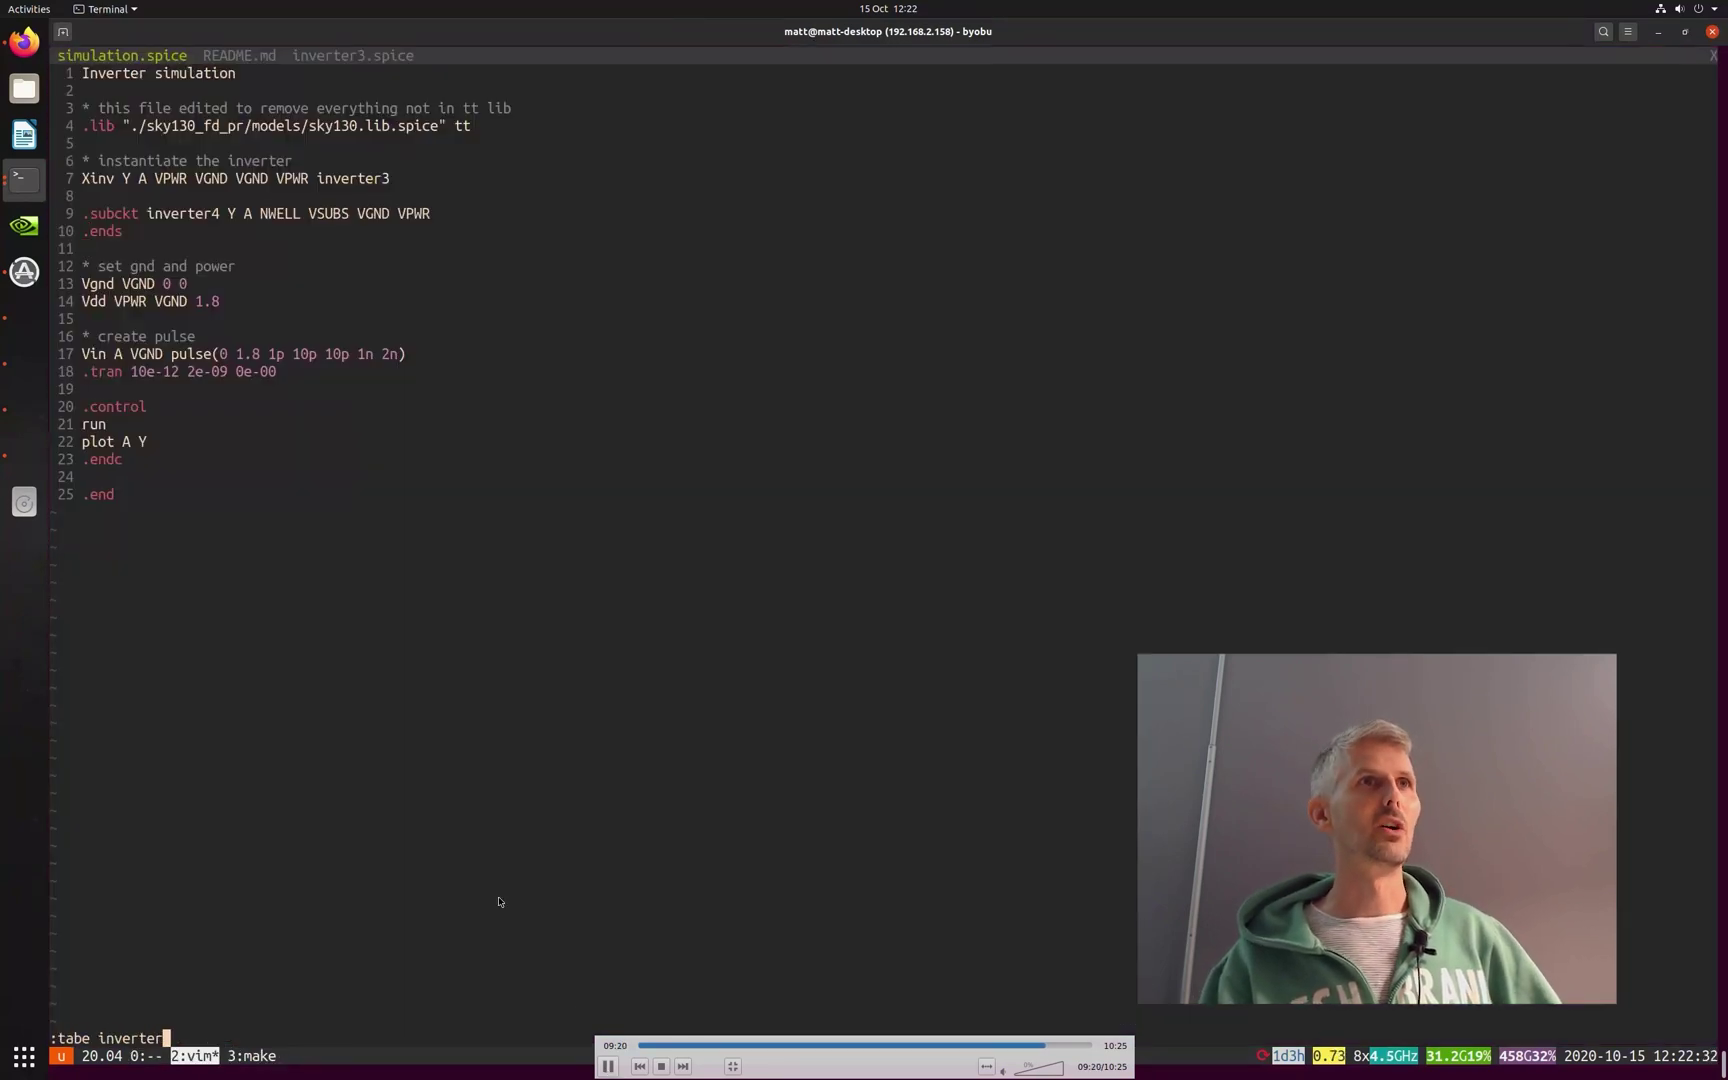
- Save an empty inverter4 subcircuit stub in simulation.spice and open inverter4.spice in a new tab
left_click(609, 1067)
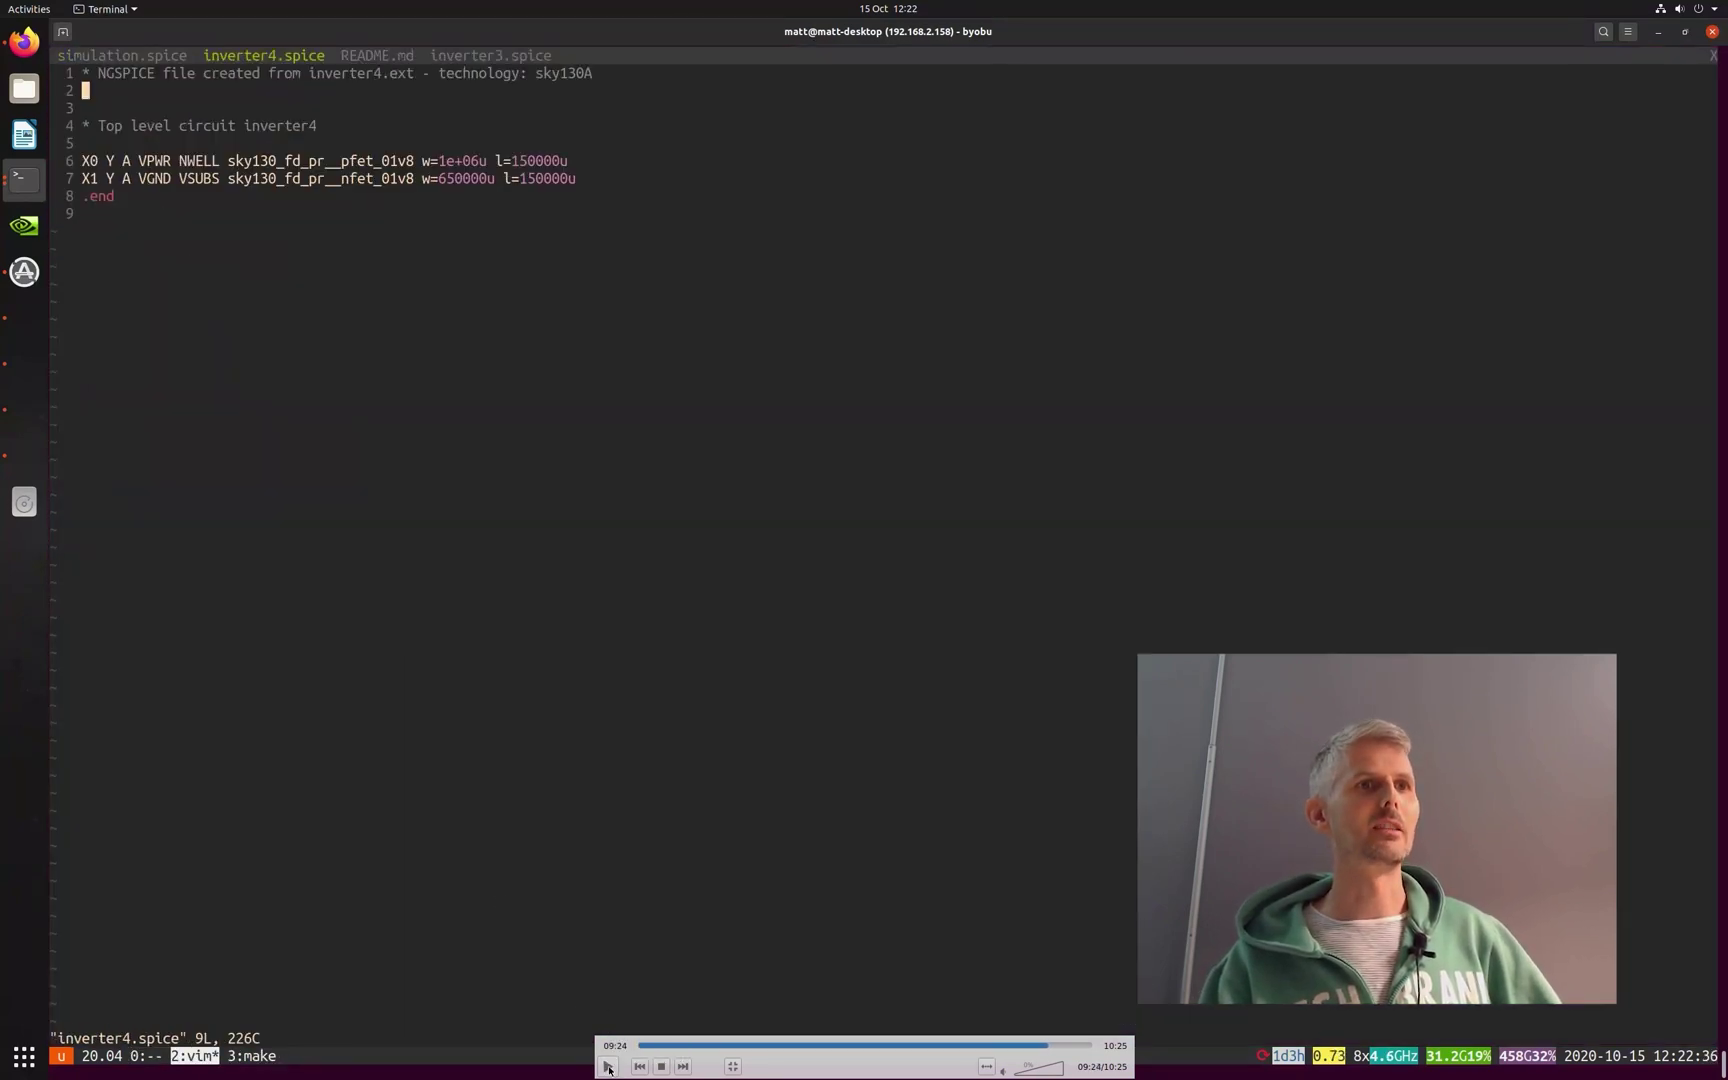
left_click(1040, 1046)
left_click(608, 1067)
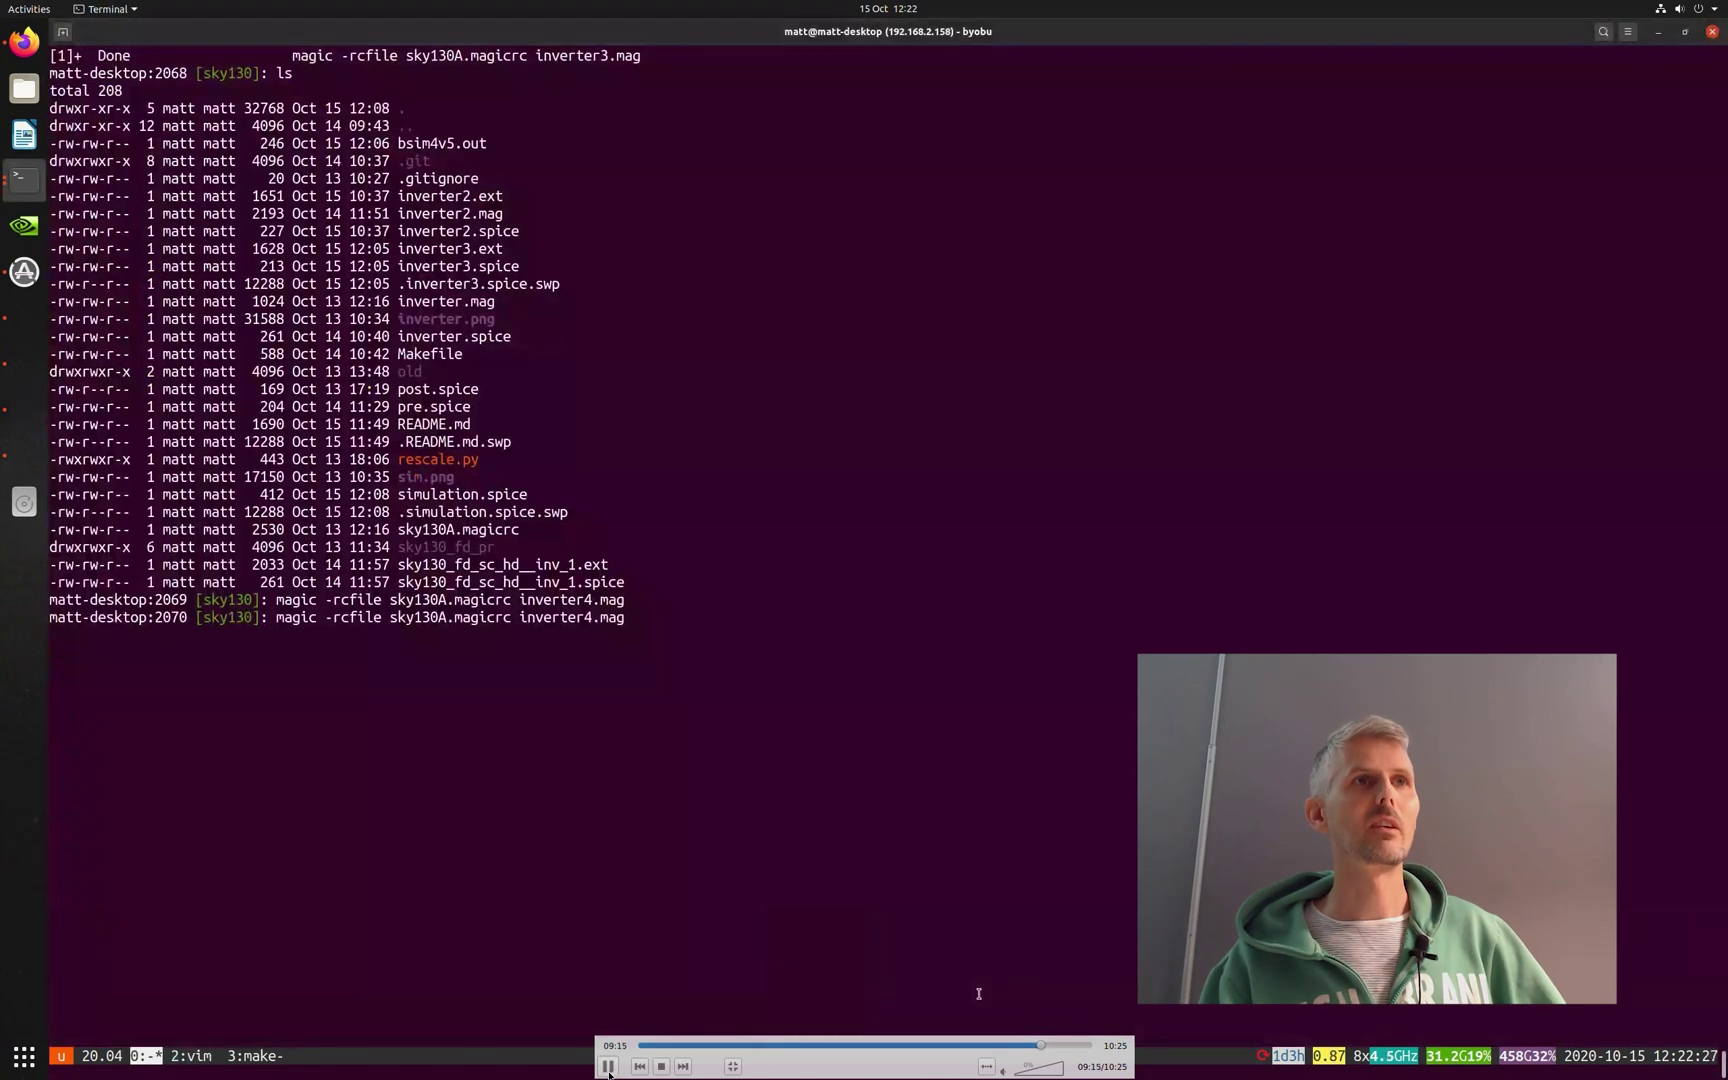
left_click(608, 1067)
left_click(608, 1067)
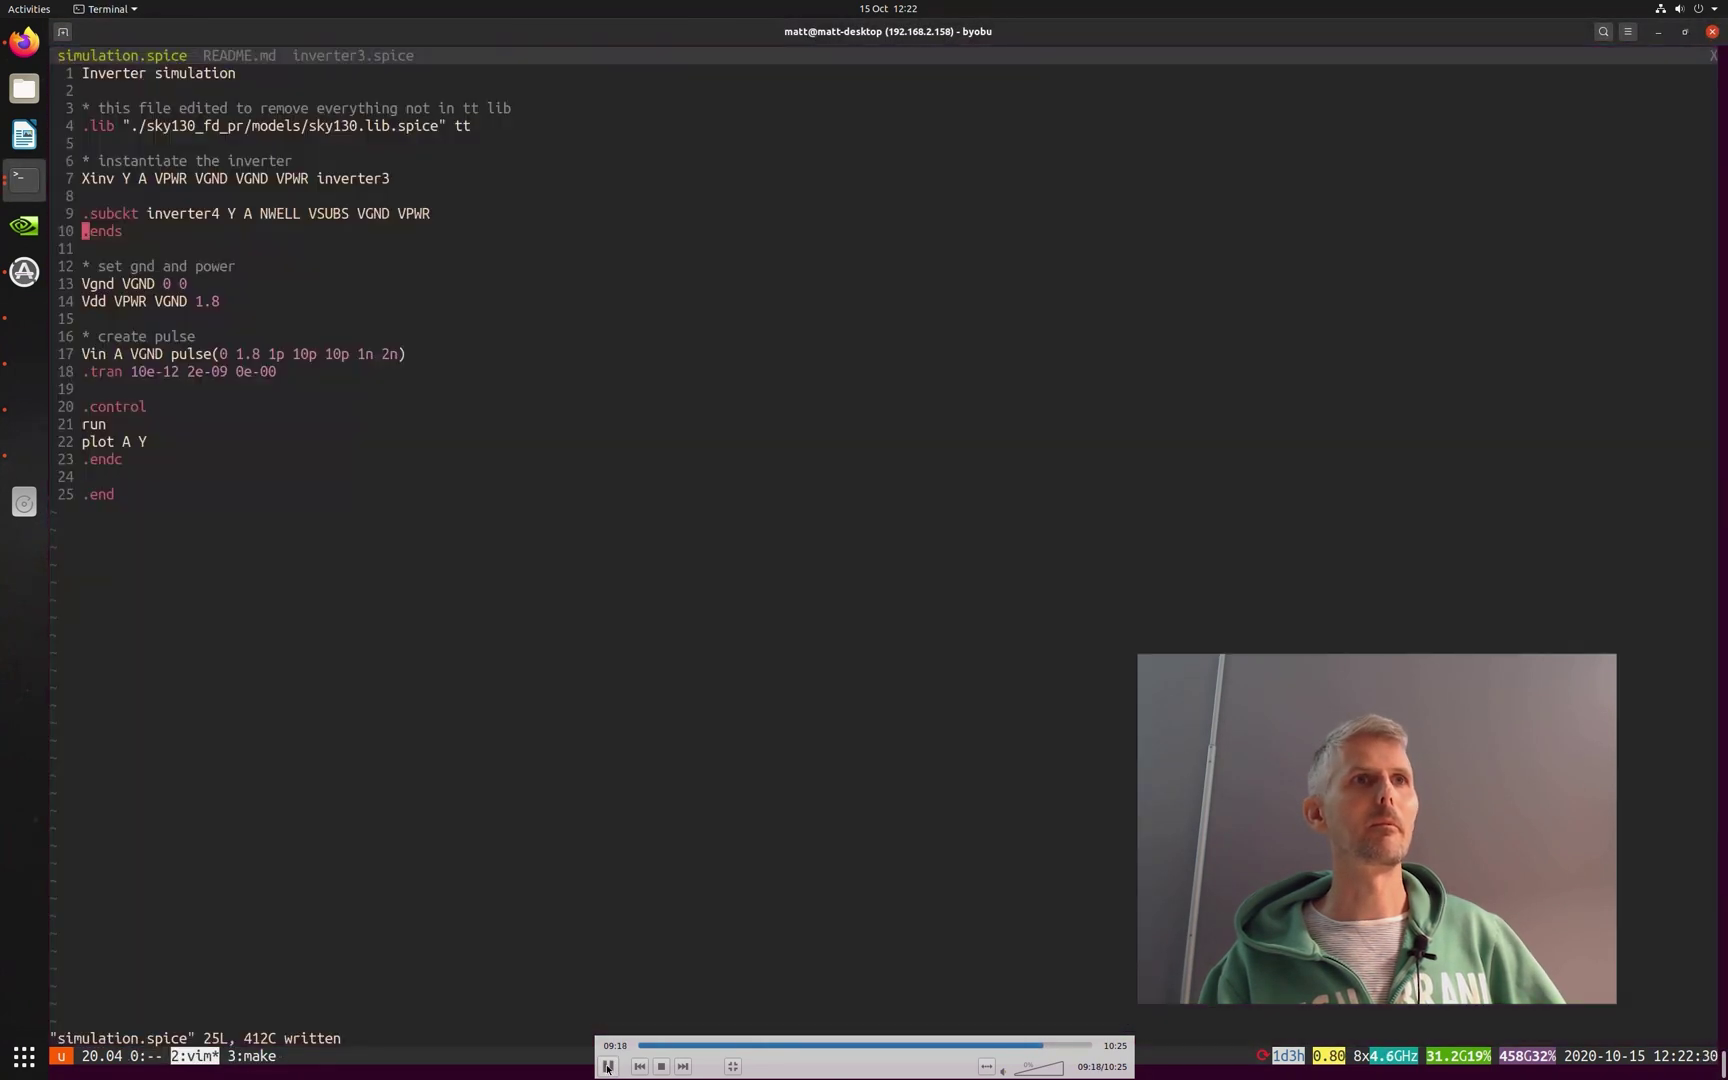
left_click(608, 1067)
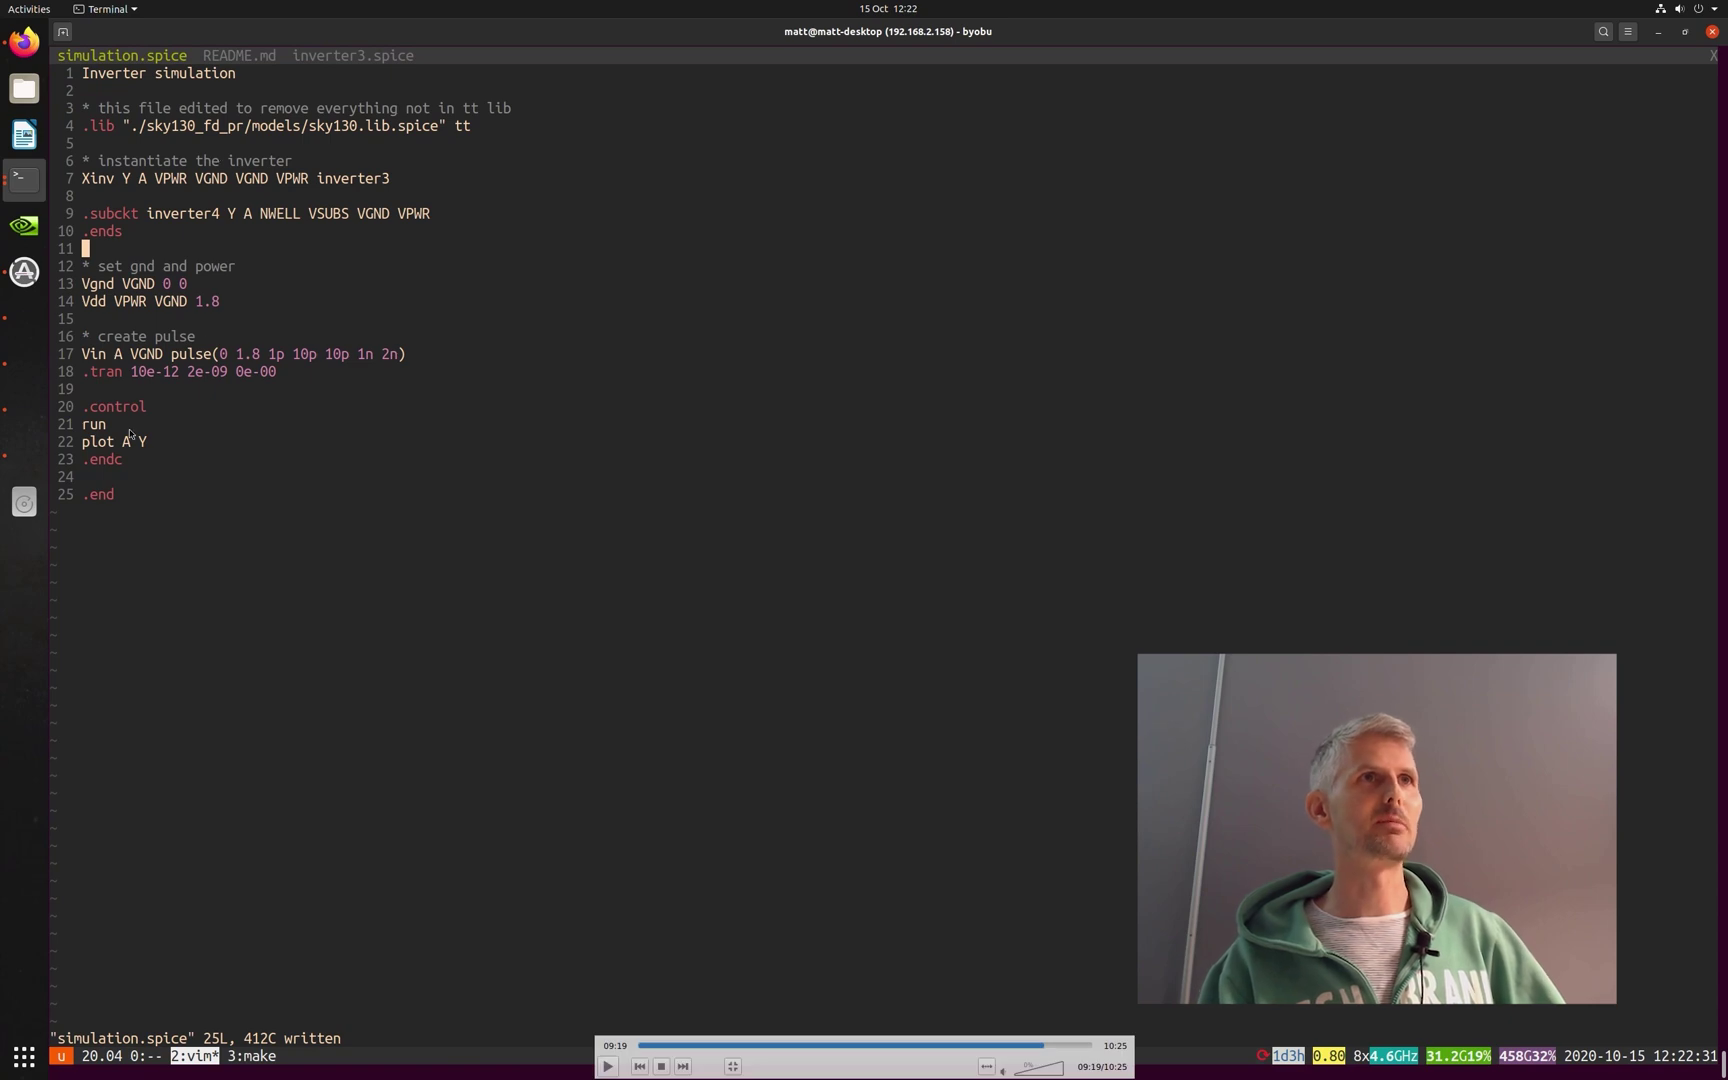
left_click(607, 1066)
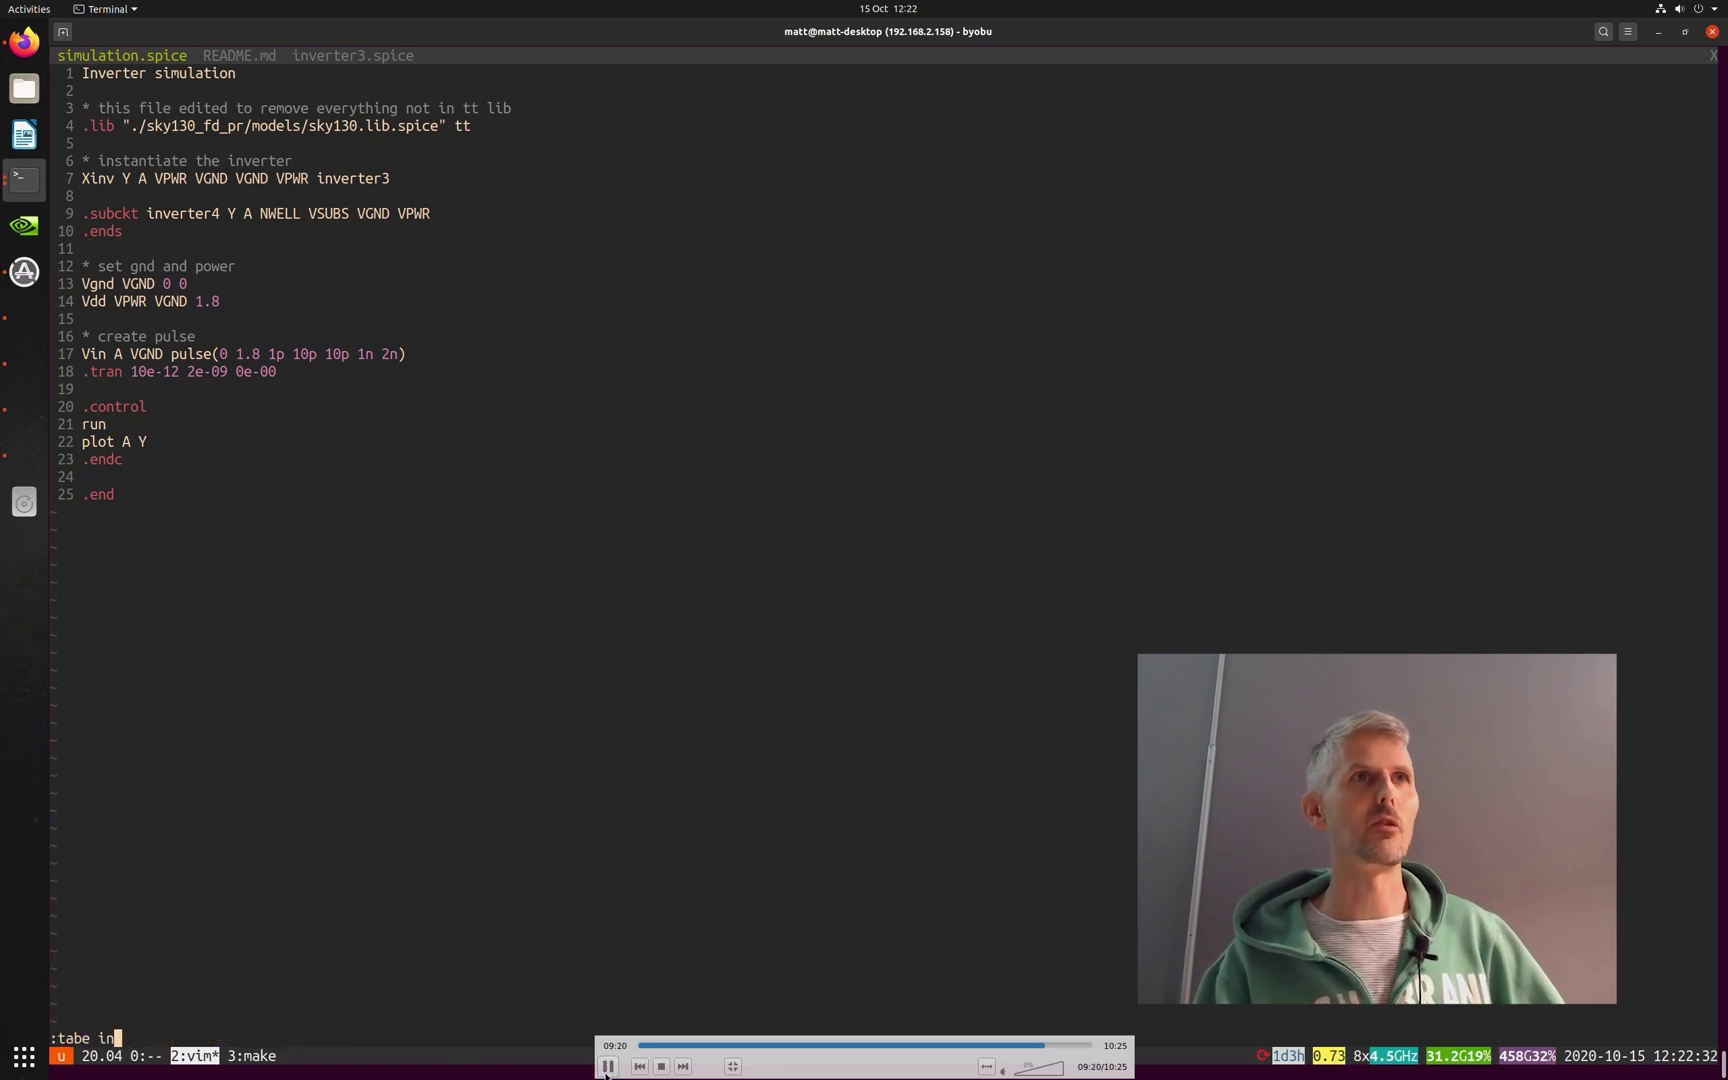
left_click(607, 1066)
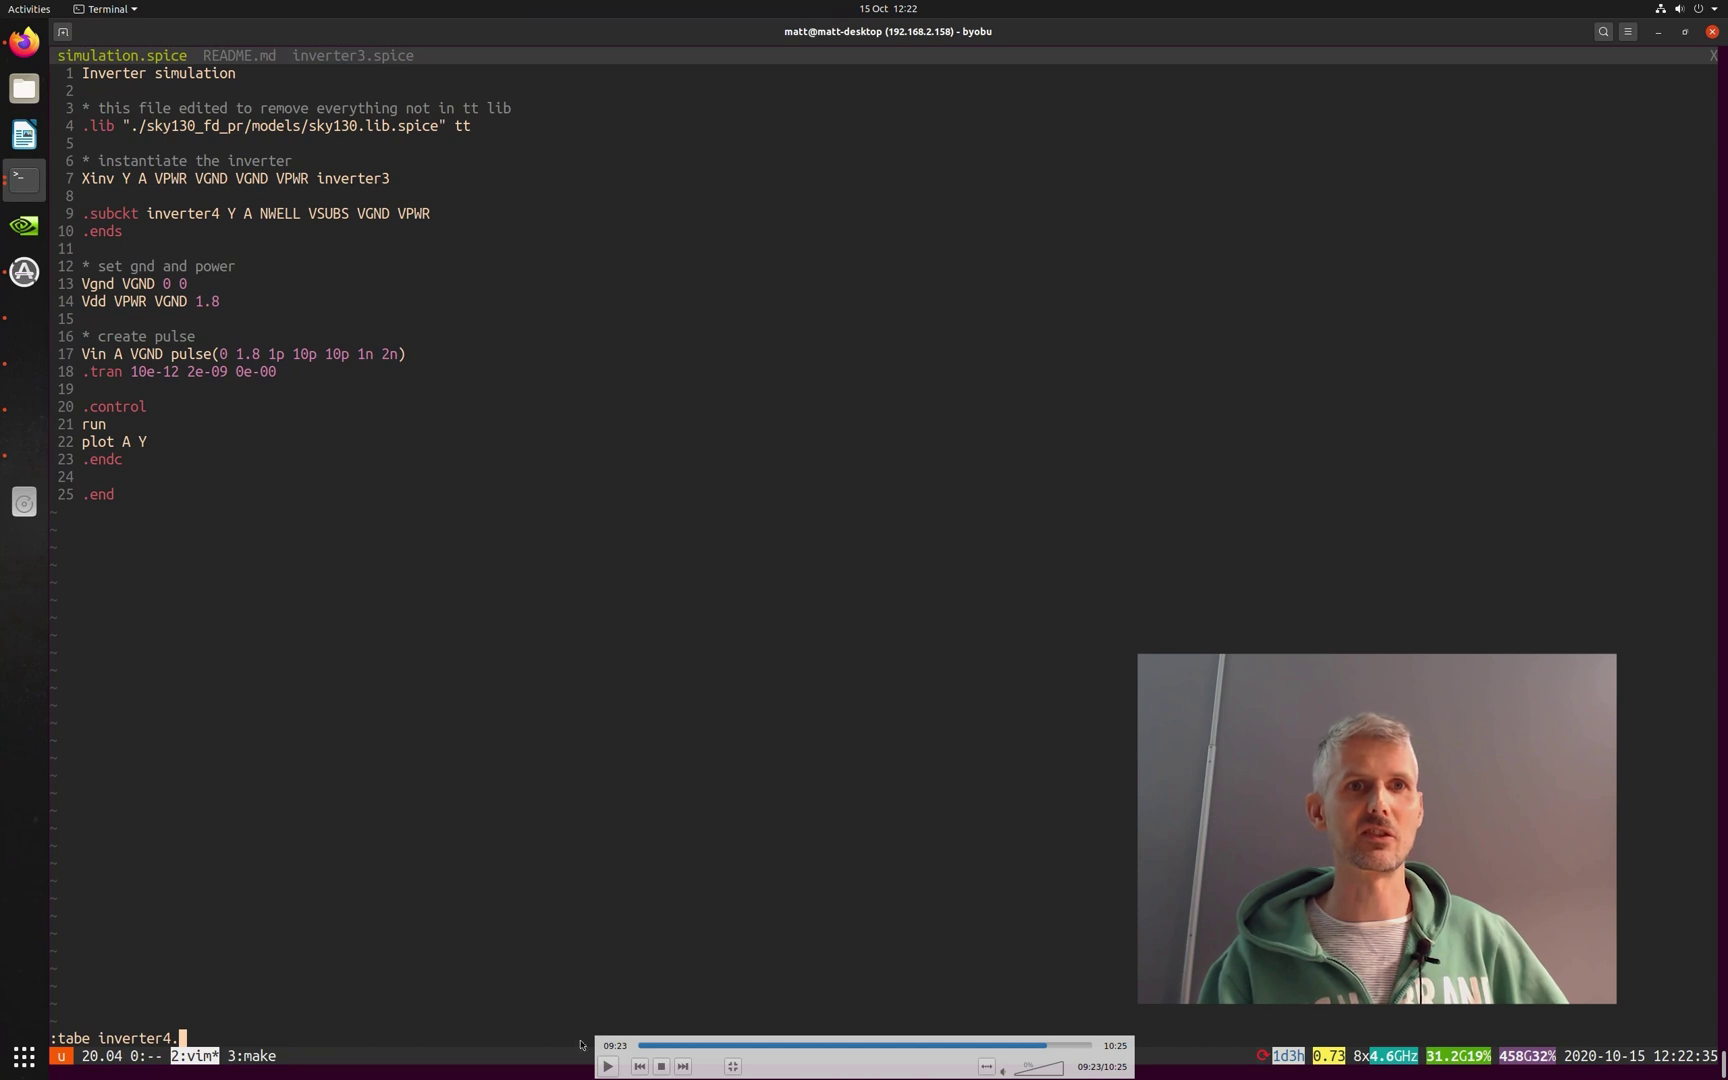
left_click(608, 1066)
left_click(608, 1066)
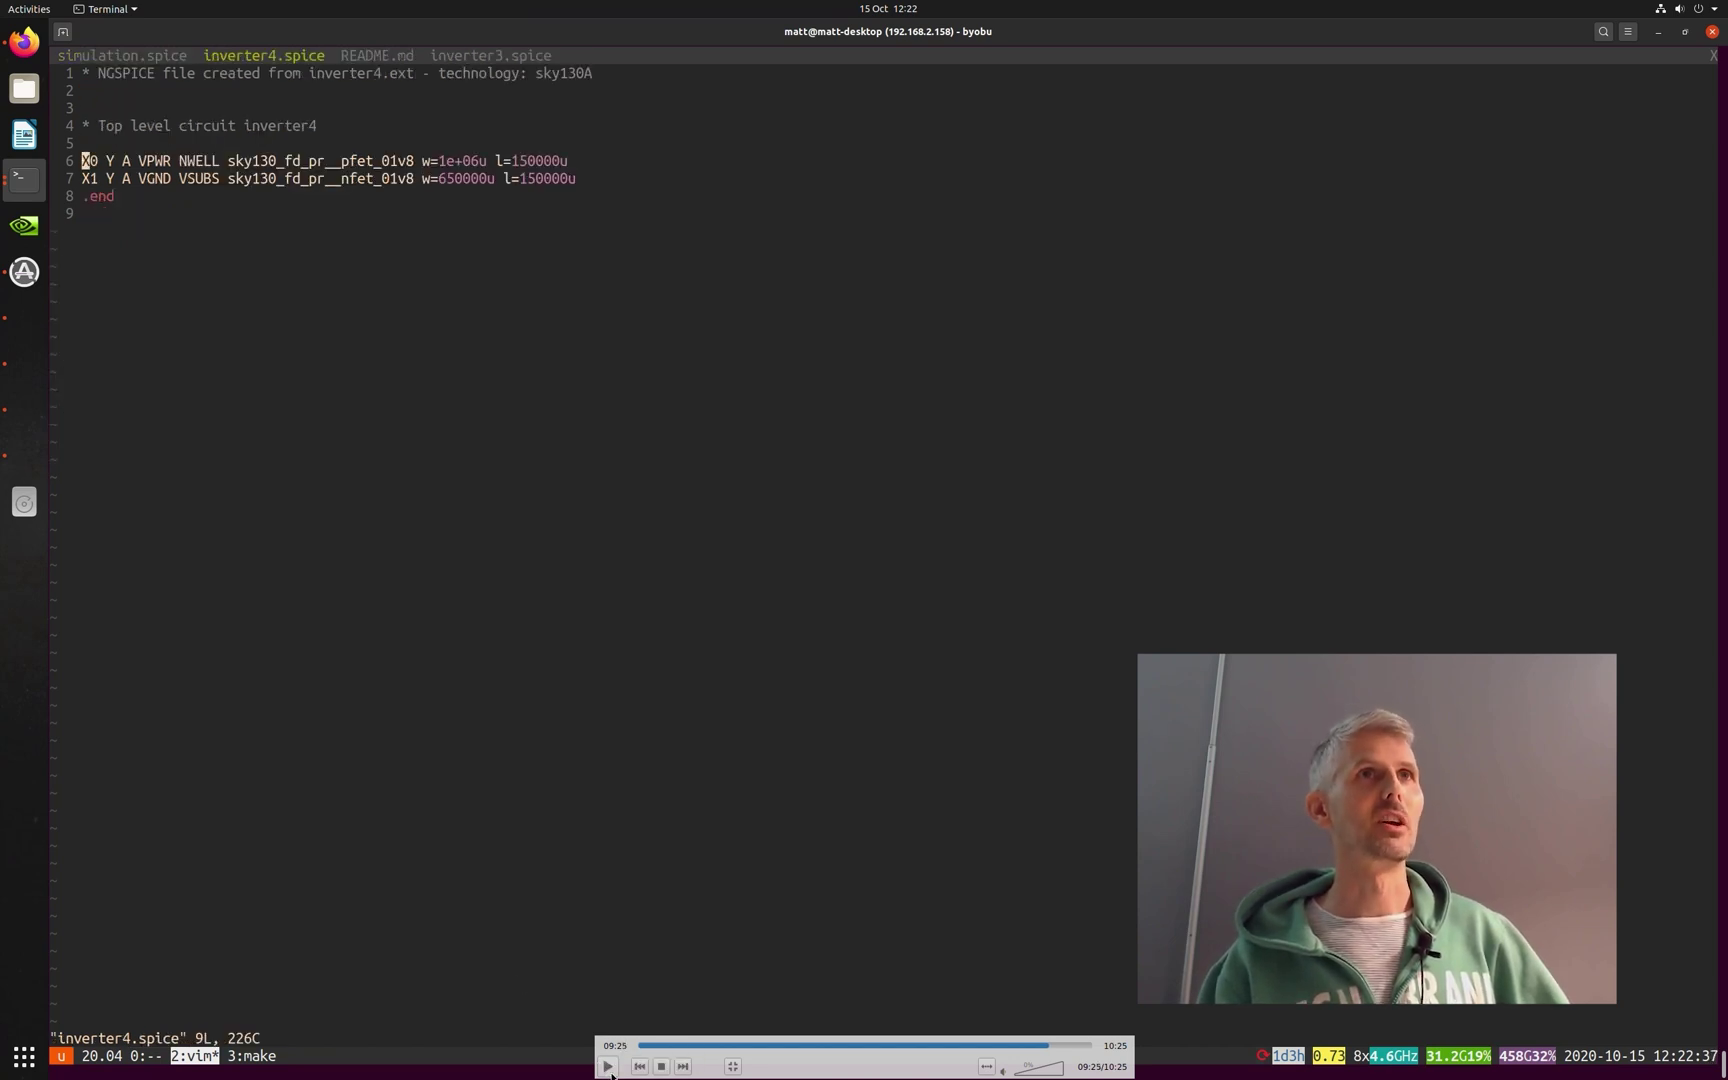
- Copy the X0 pfet and X1 nfet lines into .subckt inverter4 and write simulation.spice
left_click(608, 1066)
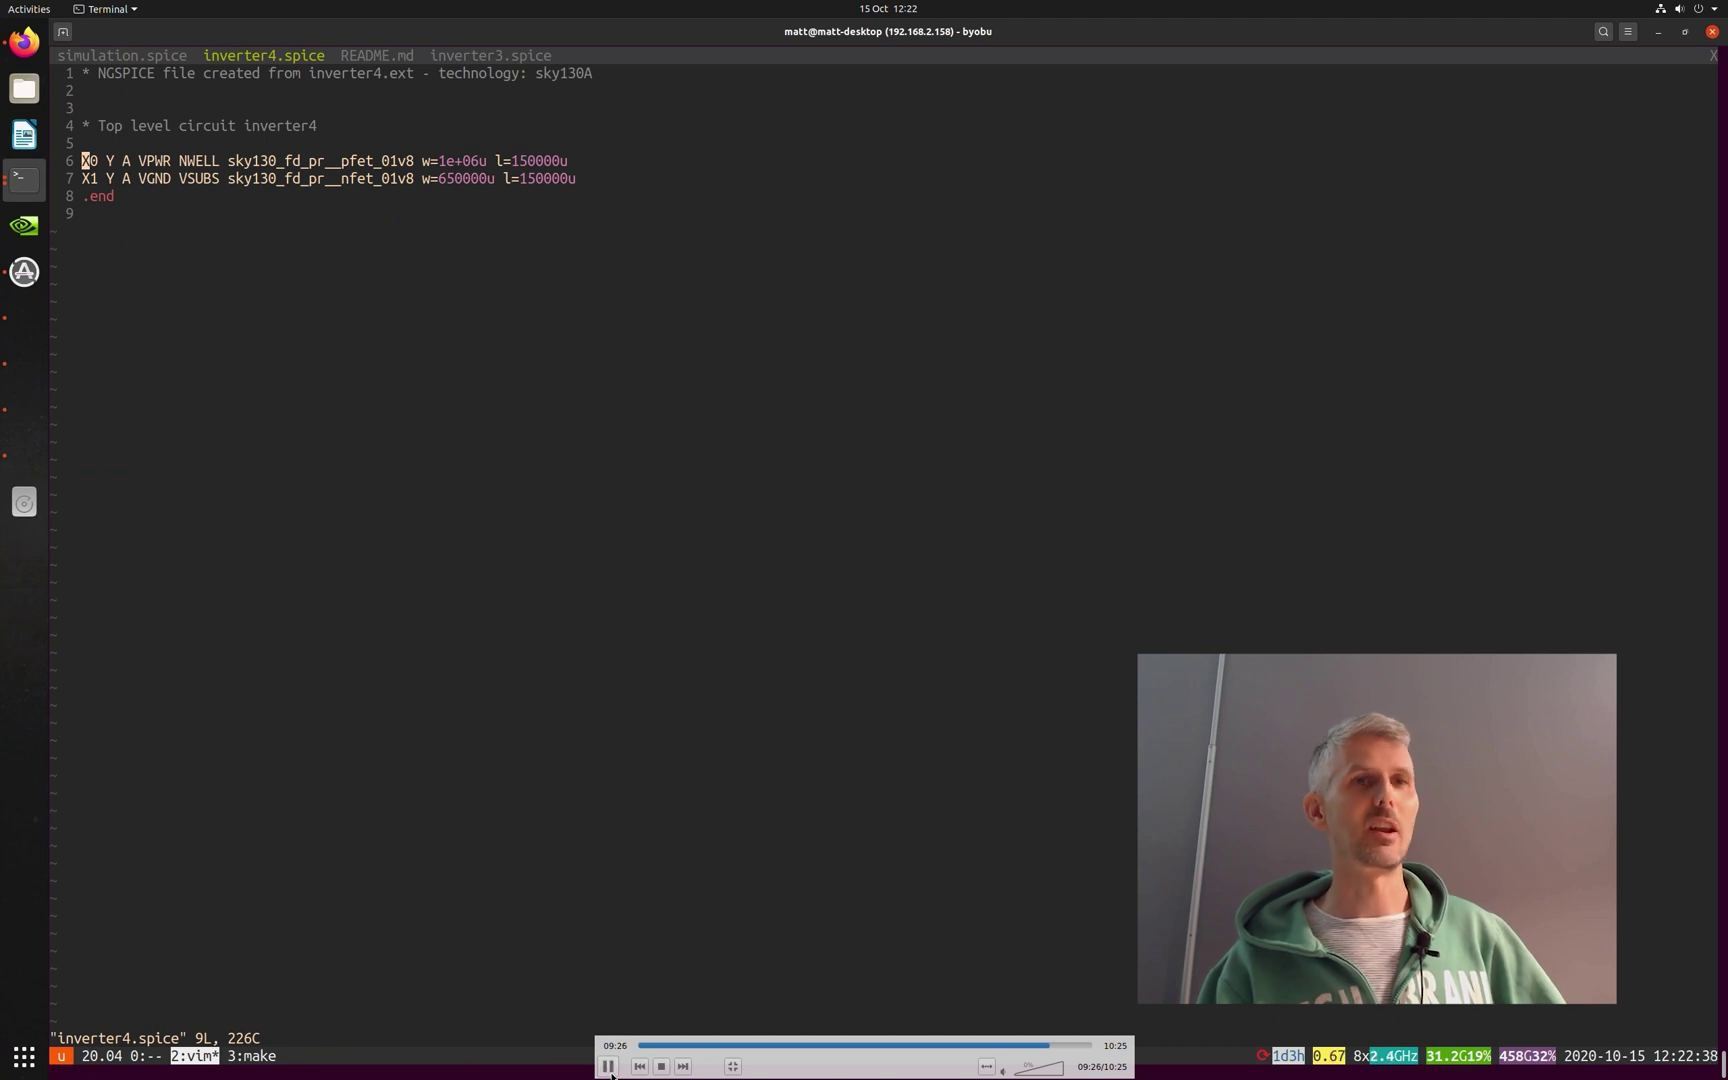
left_click(608, 1066)
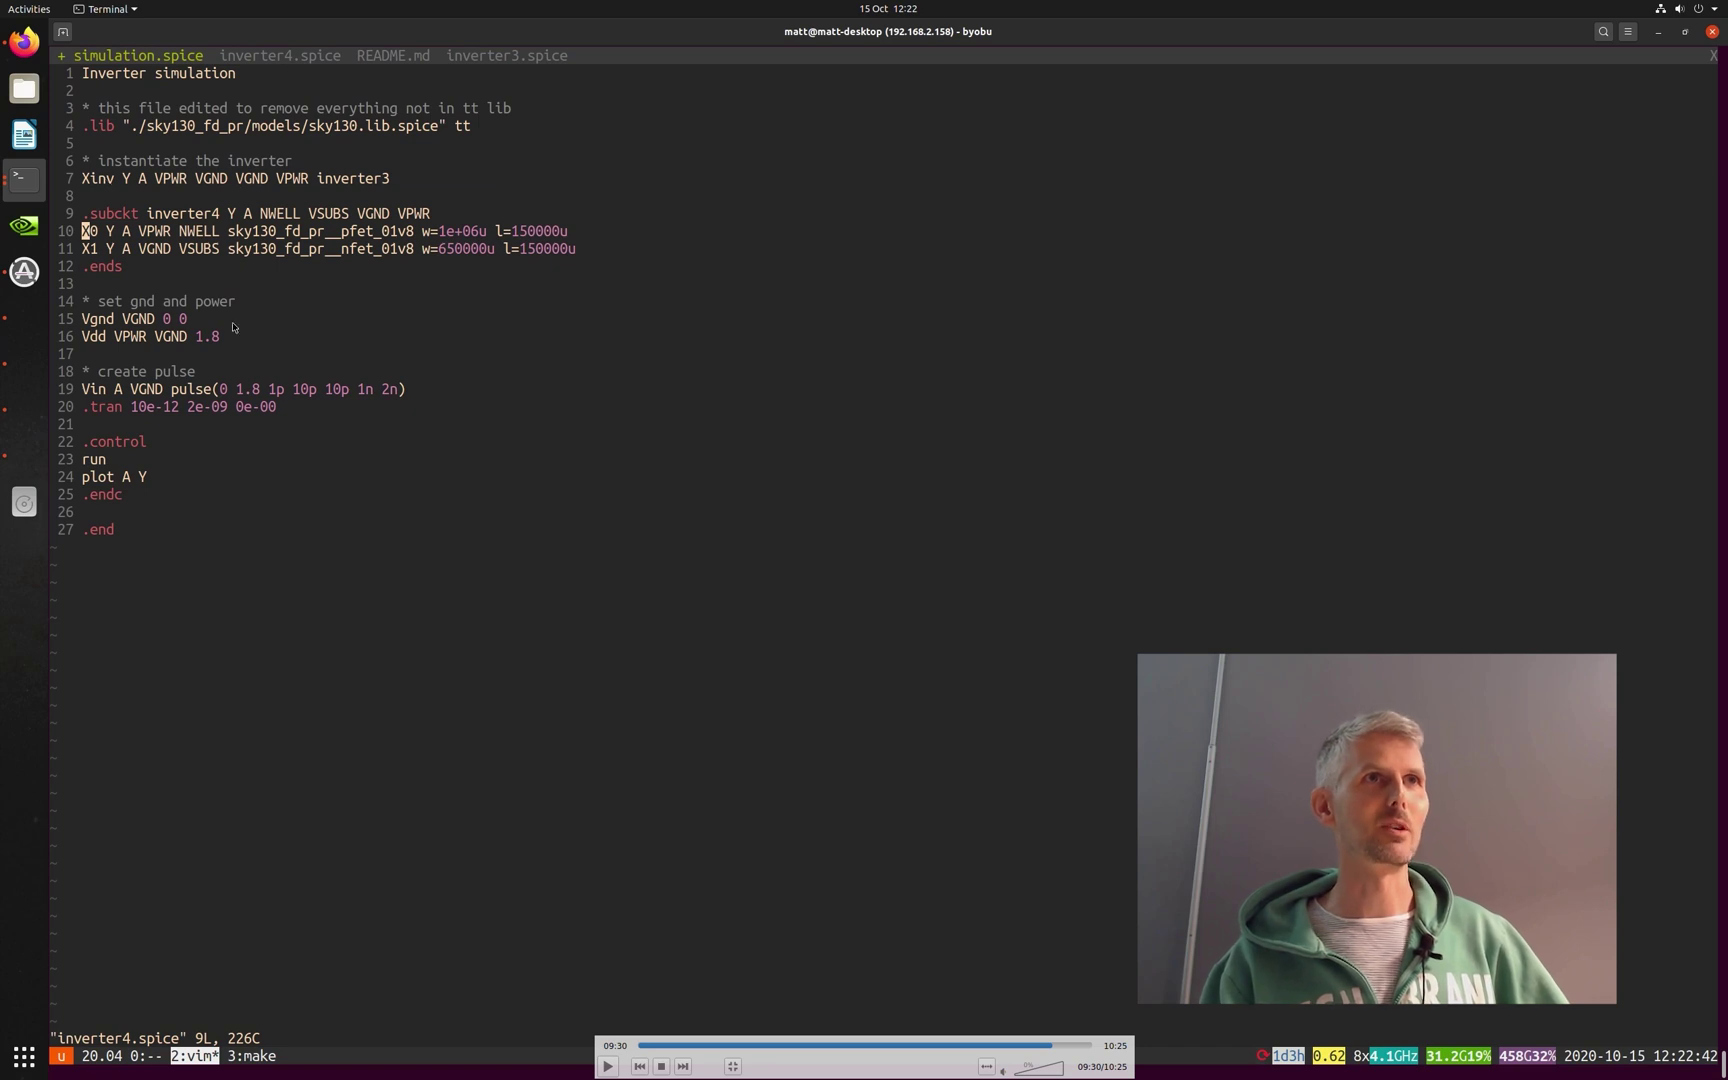
left_click(607, 1066)
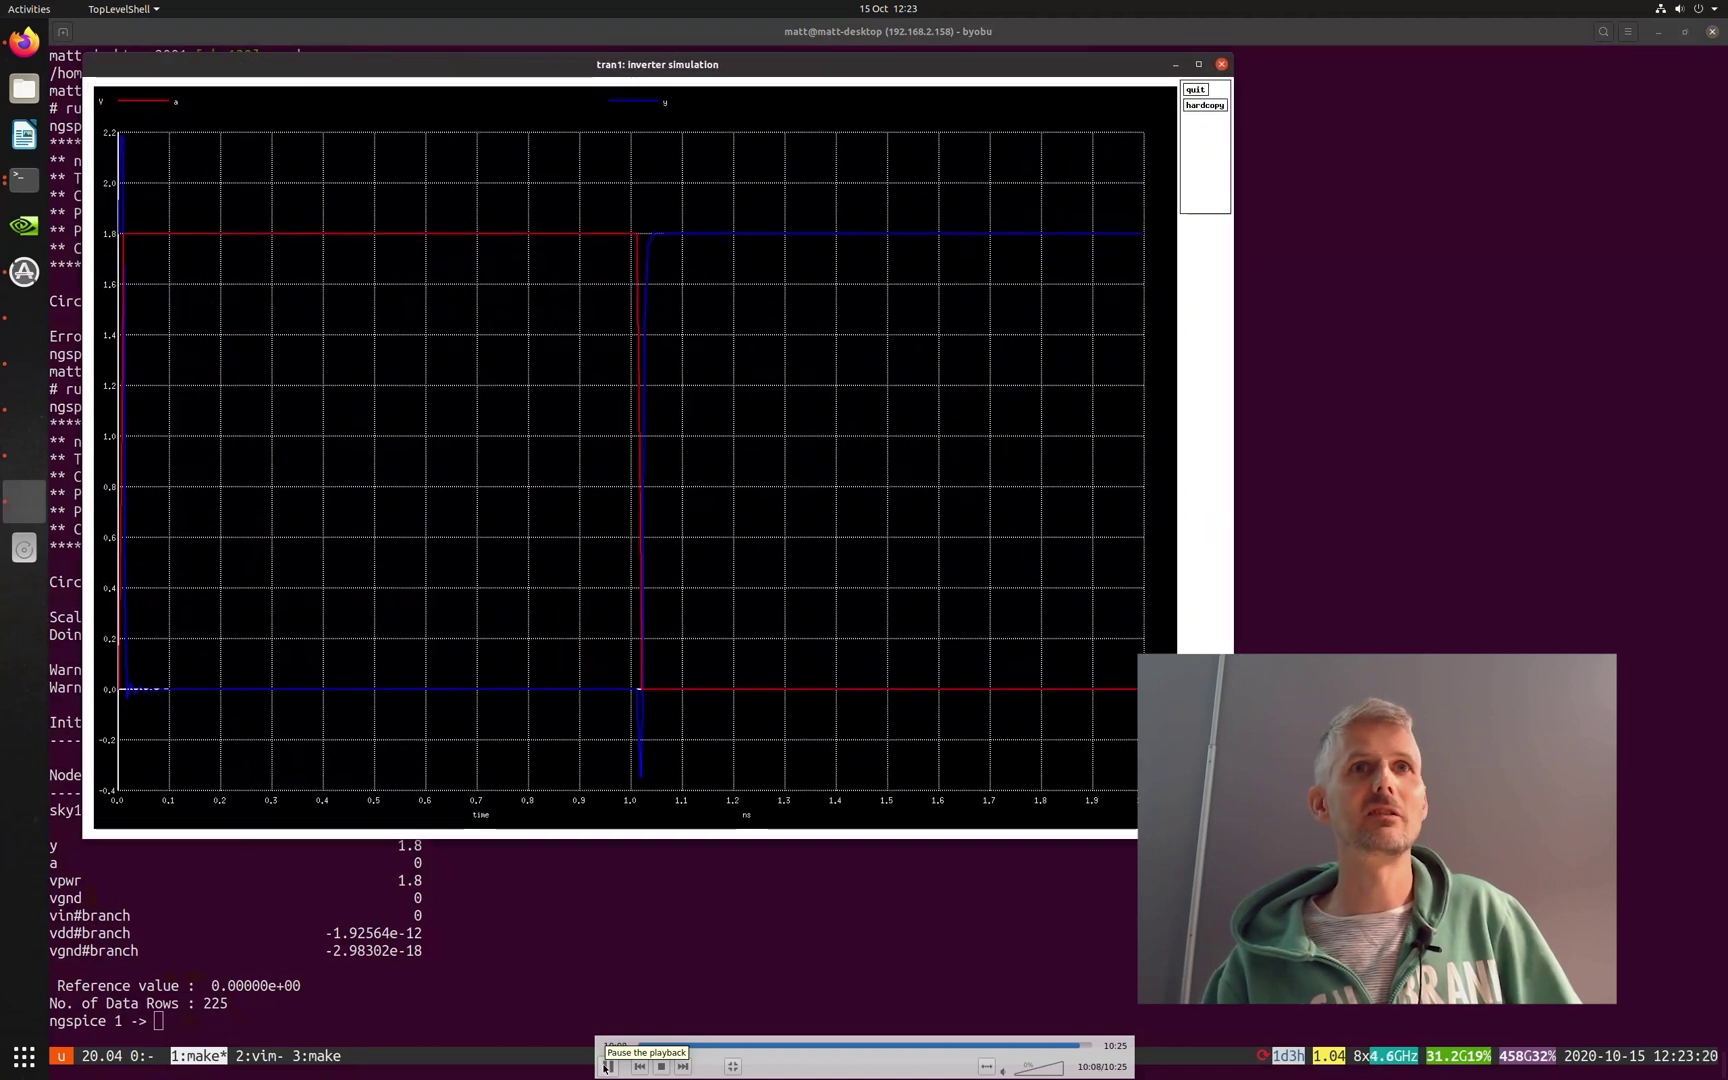
- Run 'make sim' so ngspice plots Y low while A is 1.8 V, rising near 1 ns
left_click(605, 1068)
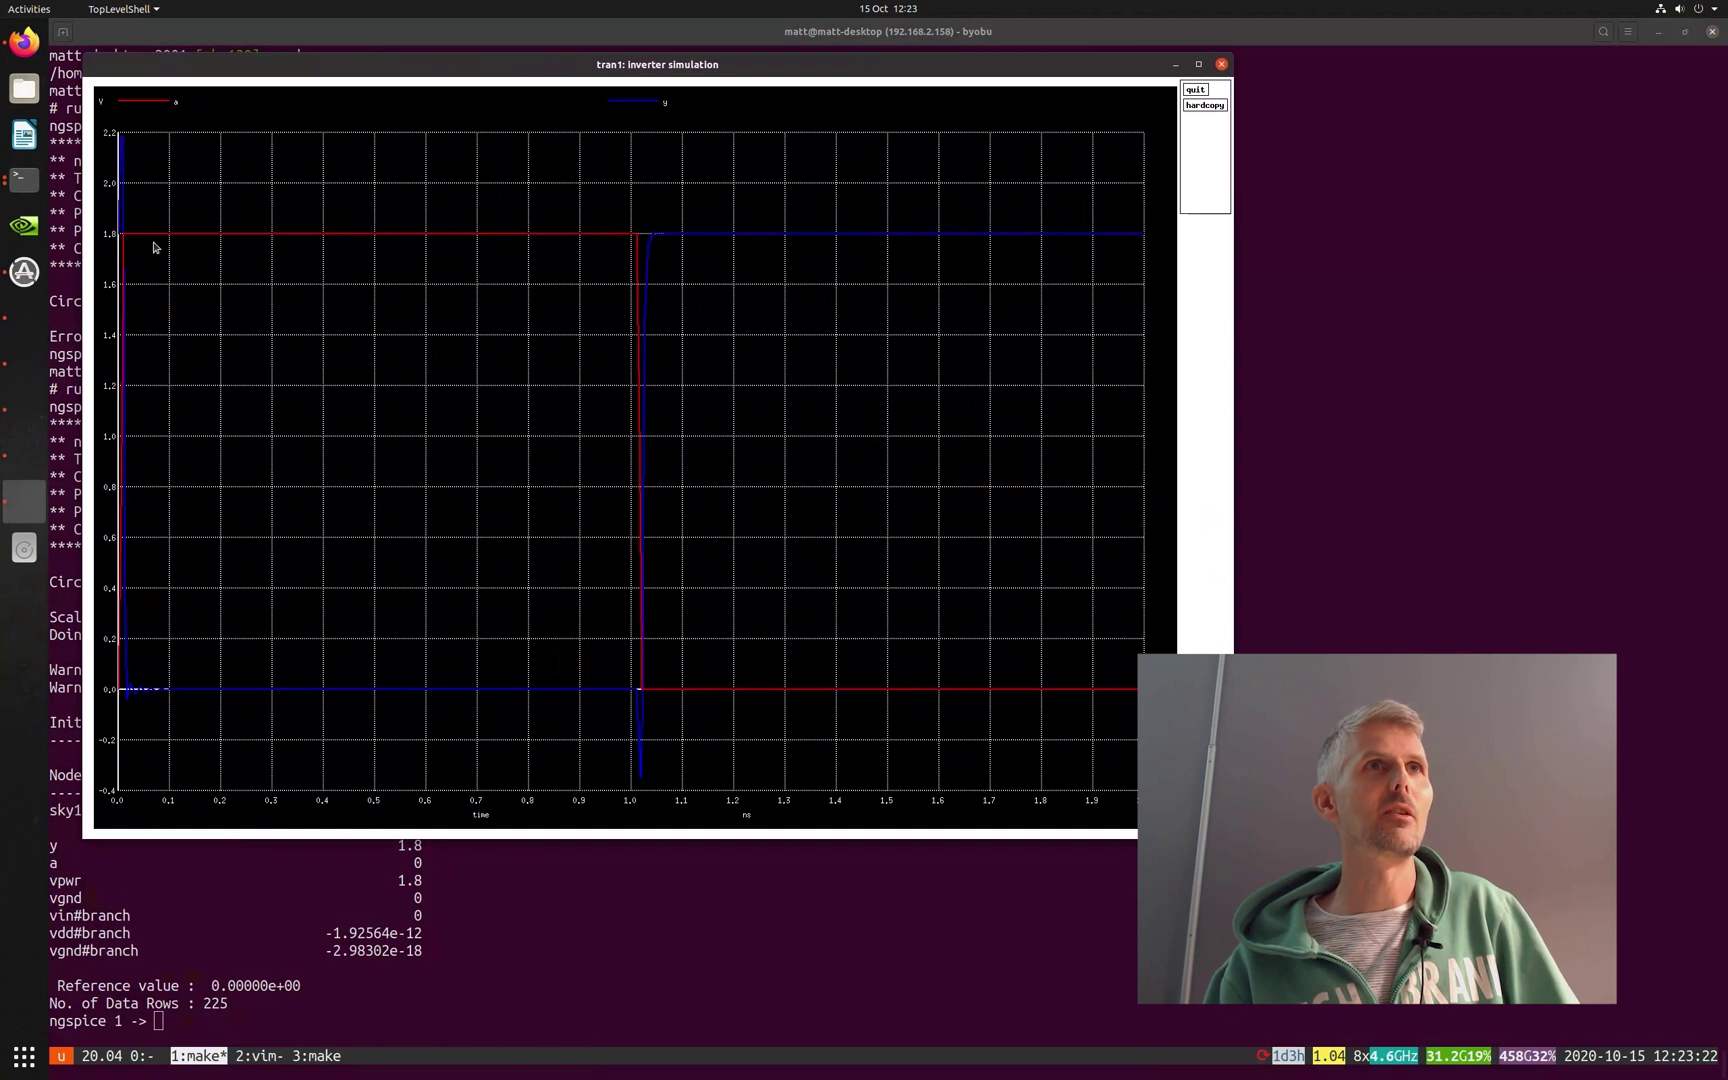
mouse_move(280, 665)
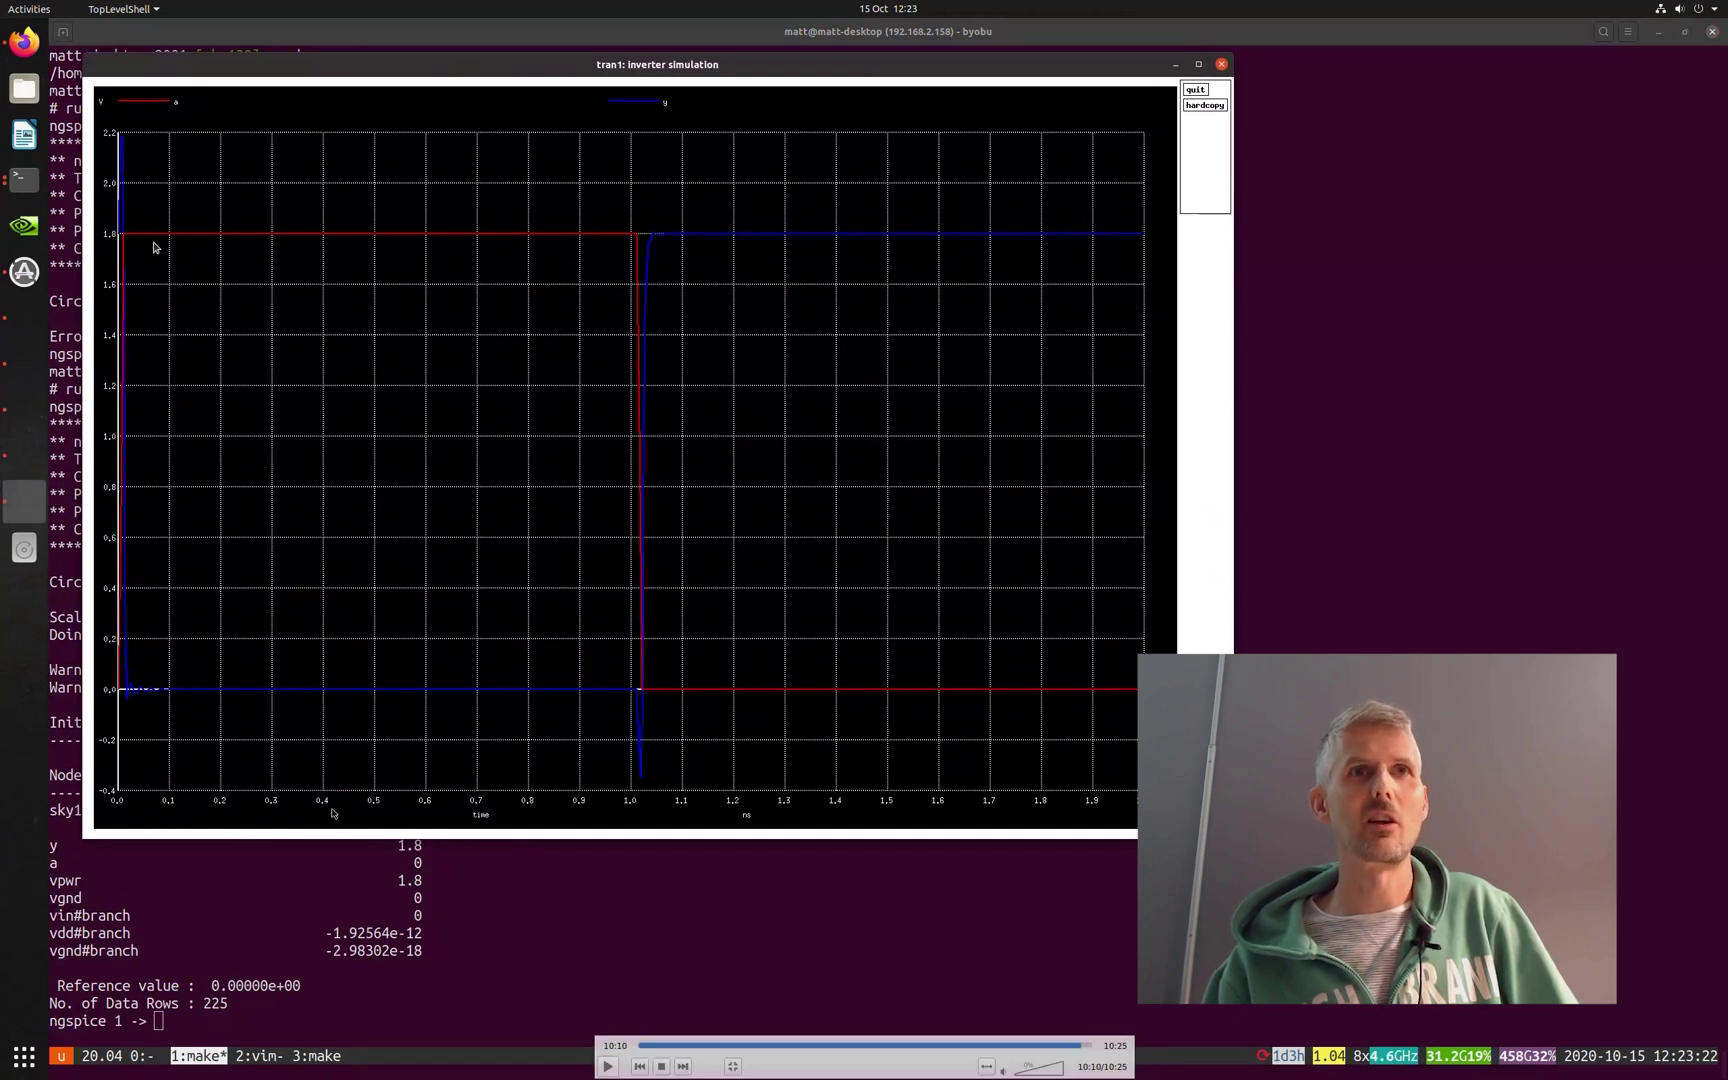